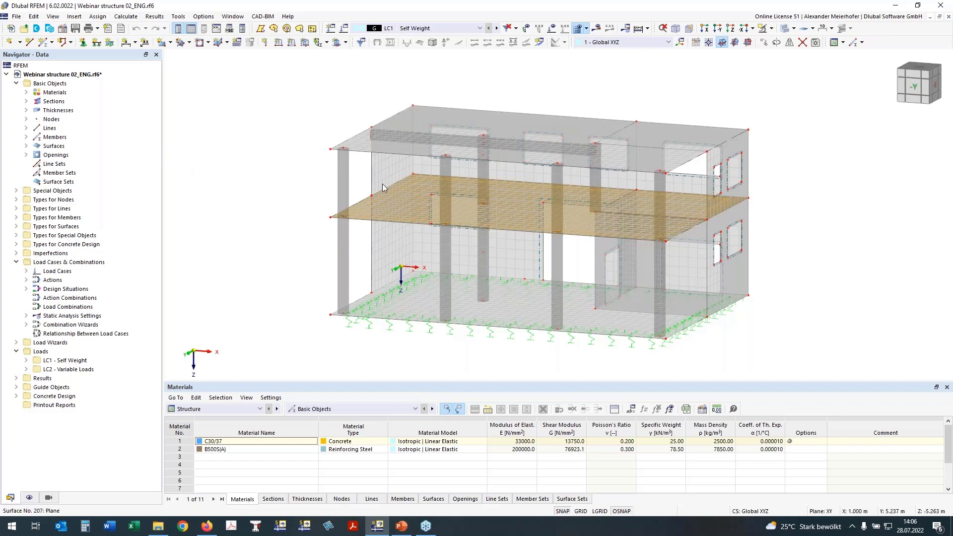
middle_click_drag(286, 180, 337, 184, "ctrl")
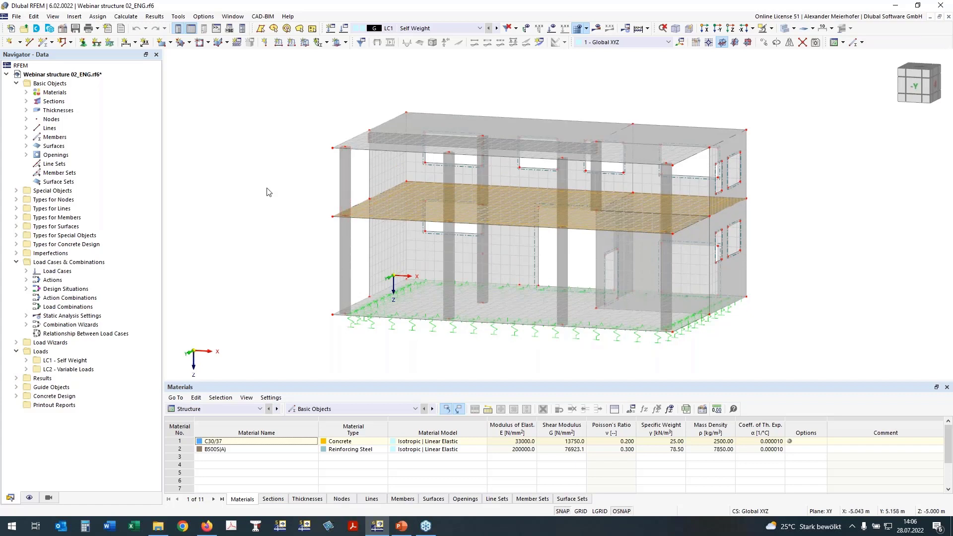
mouse_move(267, 189)
middle_mouse_down("ctrl")
mouse_move(278, 187)
mouse_move(272, 191)
middle_mouse_up("ctrl")
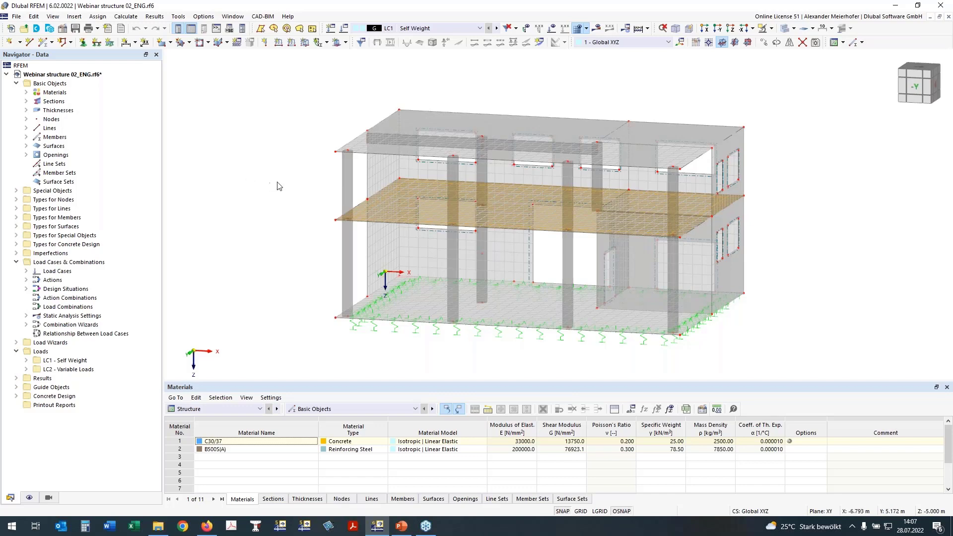
mouse_move(249, 185)
middle_mouse_down("ctrl")
mouse_move(288, 195)
mouse_move(260, 191)
middle_mouse_up("ctrl")
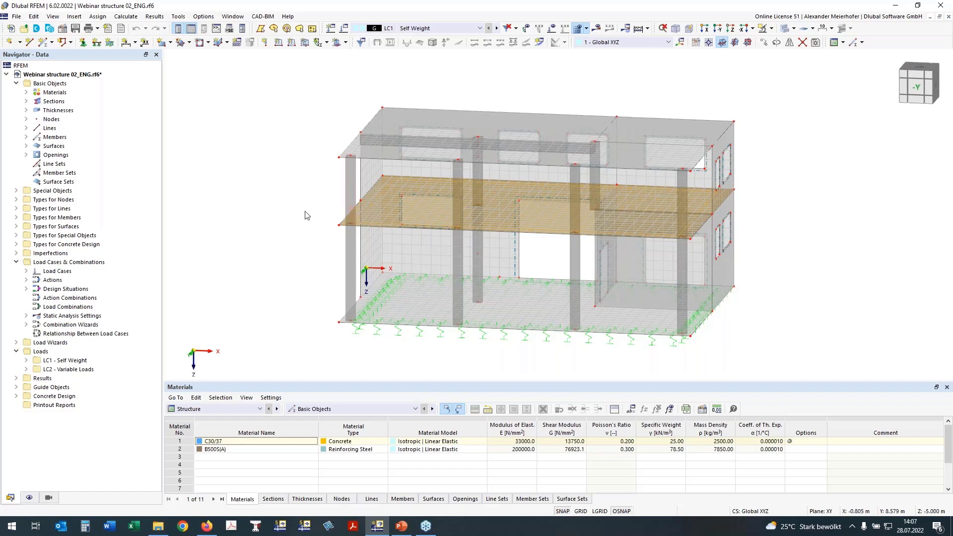
middle_click_drag(277, 213, 329, 230)
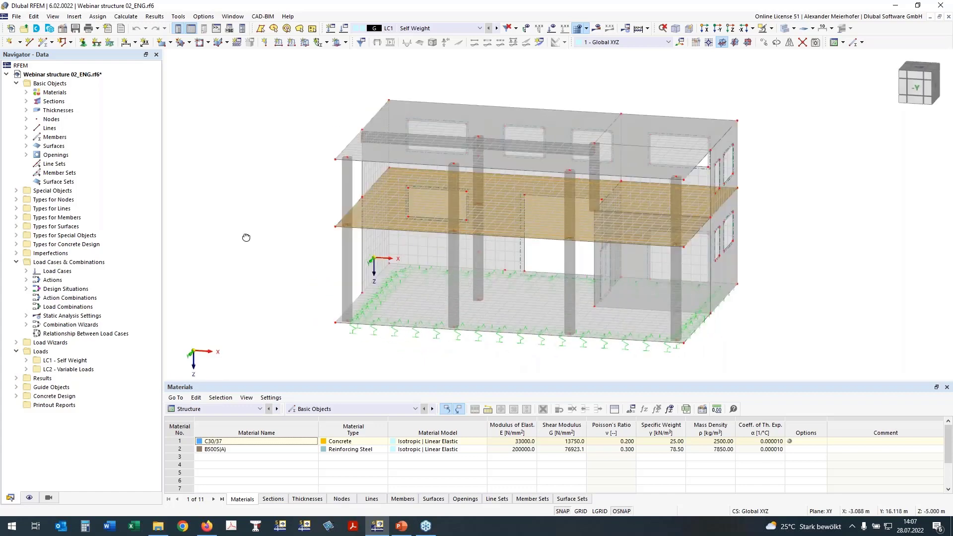
middle_click_drag(246, 238, 253, 205, "ctrl")
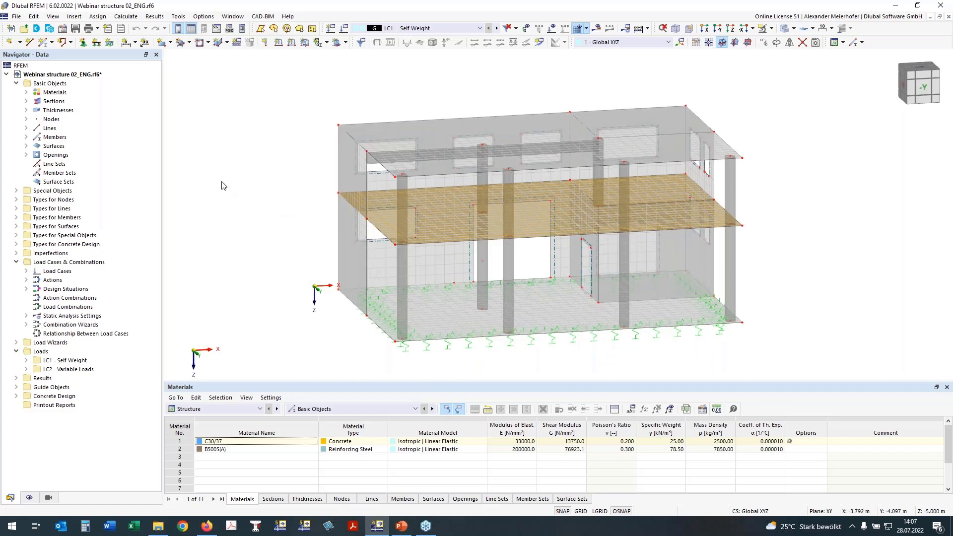
Review the model's materials and sections, highlighting the members that use R_M1 450/450 and those that use R_M1 450/500.
left_click(27, 92)
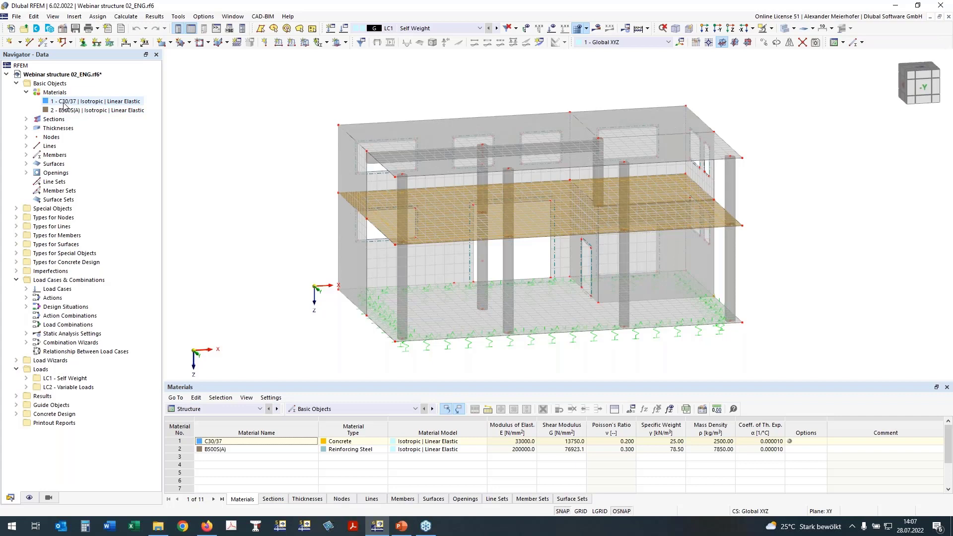
left_click(26, 119)
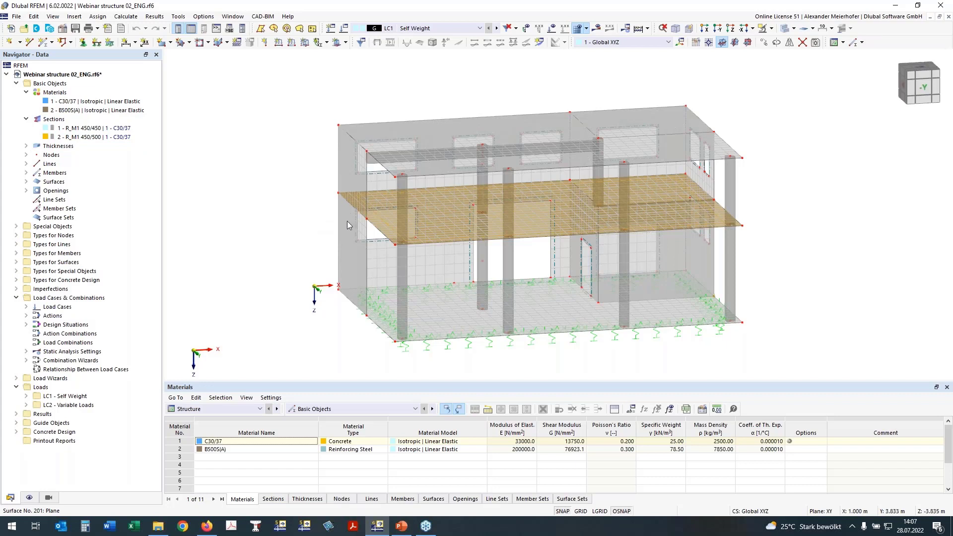
left_click(85, 129)
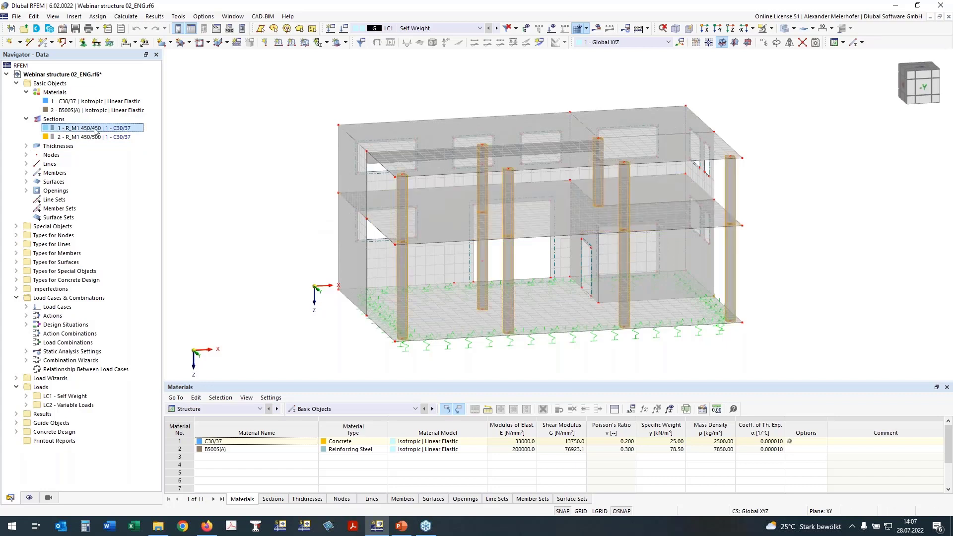
left_click(58, 138)
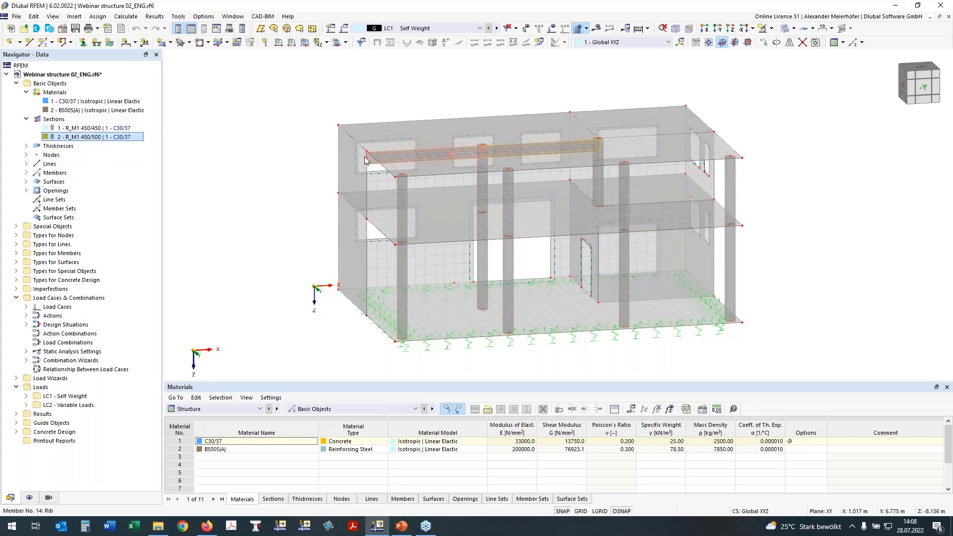
middle_click_drag(235, 177, 413, 184, "ctrl")
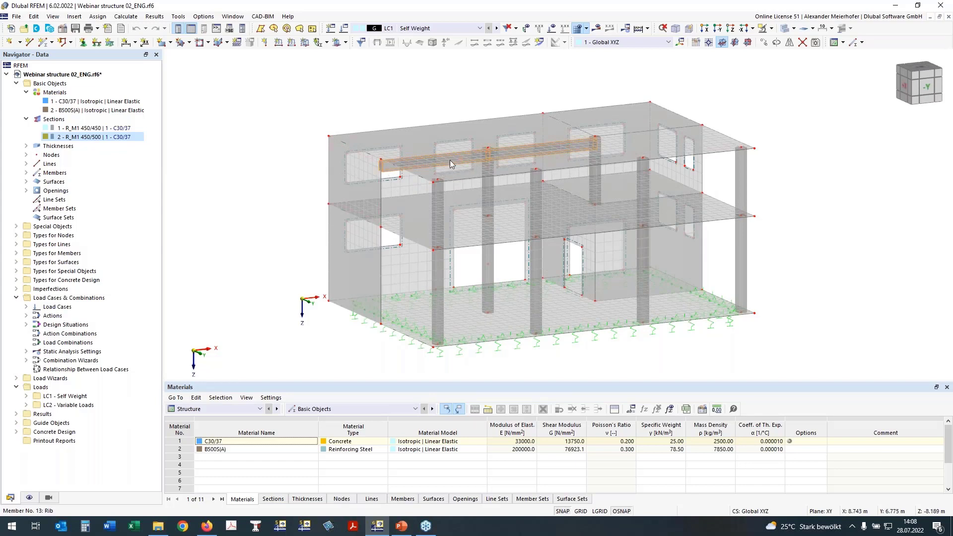
Highlight in turn the surfaces assigned to the 250 mm, 240 mm and 300 mm thicknesses, and clear the selection.
double_click(58, 146)
left_click(69, 154)
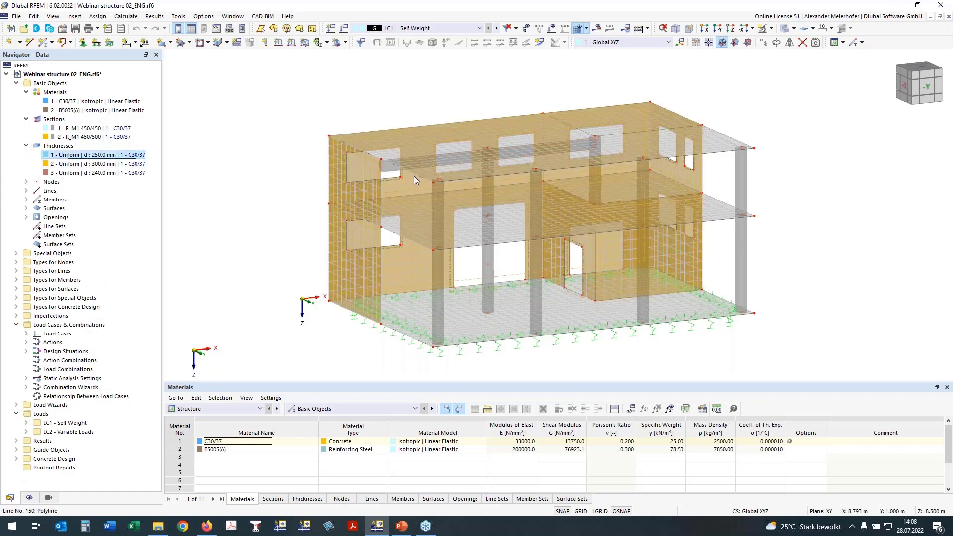
key("Down")
key("Down")
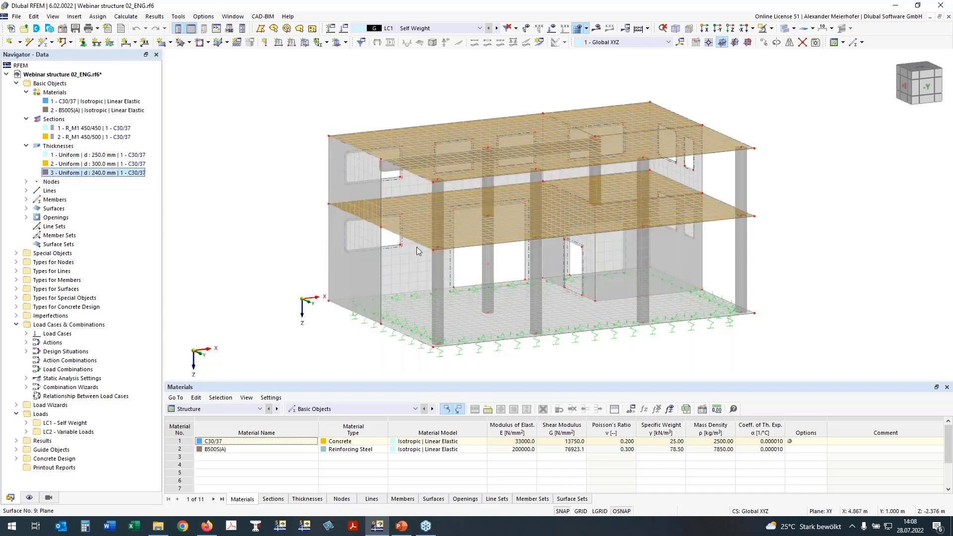
left_click(68, 165)
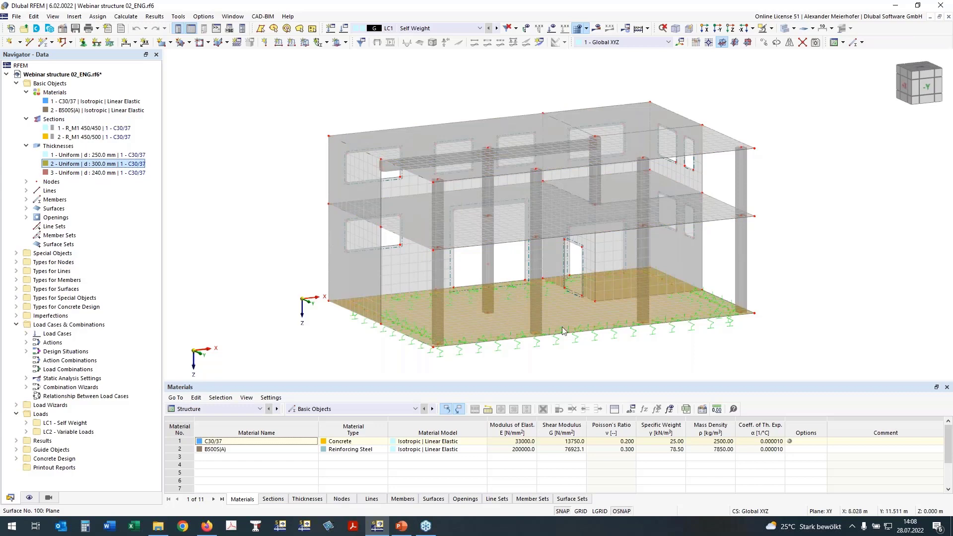
left_click(291, 295)
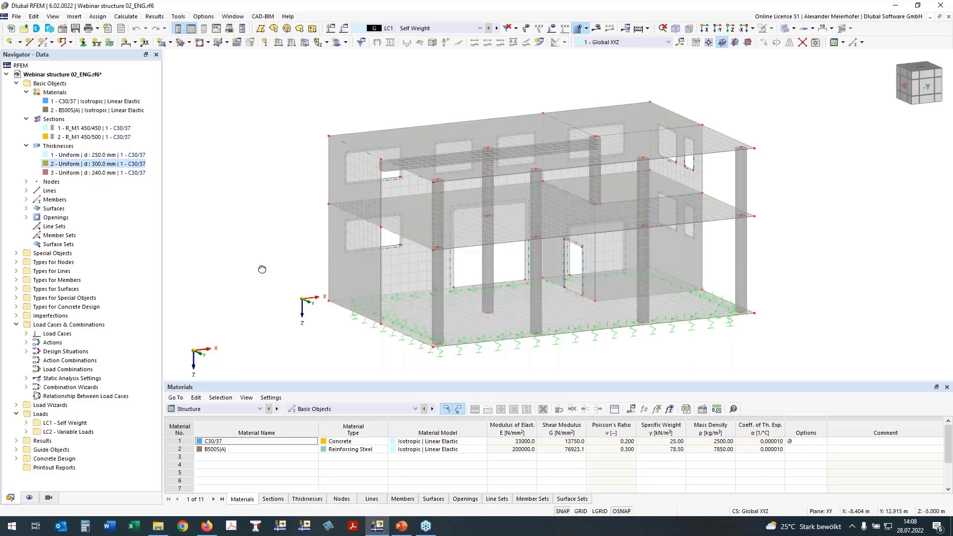
Examine the building from the front and from above, including a close look at the column-to-slab connections.
middle_click_drag(262, 269, 200, 270, "ctrl")
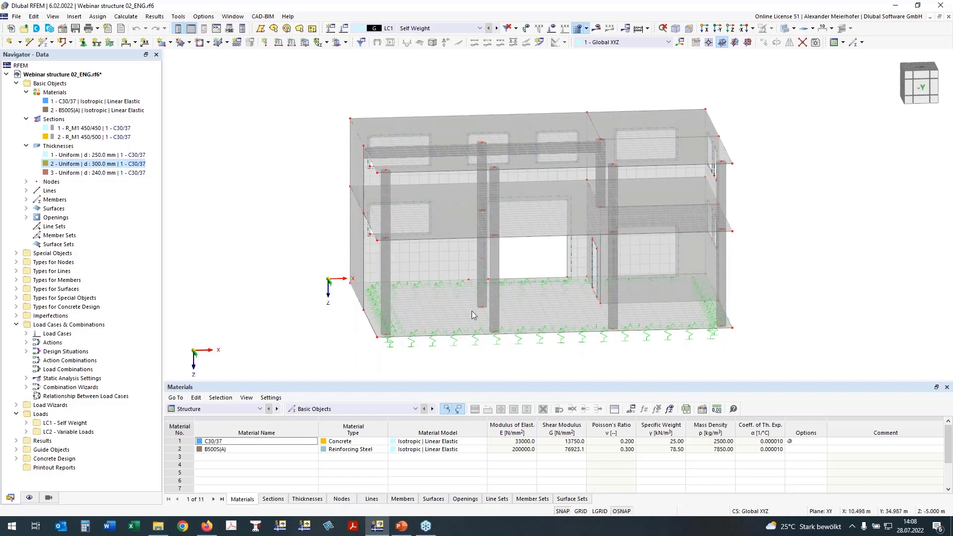
middle_click_drag(276, 253, 326, 264, "ctrl")
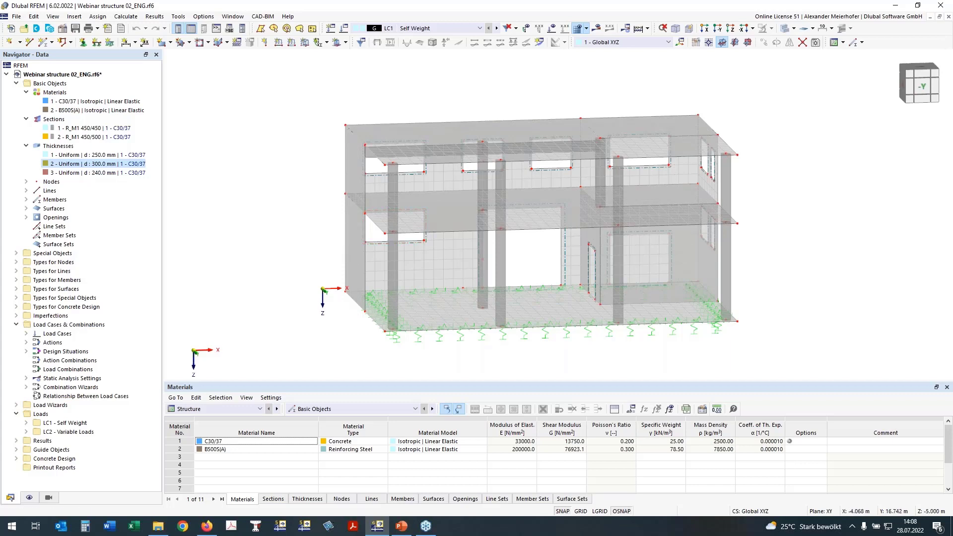
right_click_drag(348, 248, 290, 241)
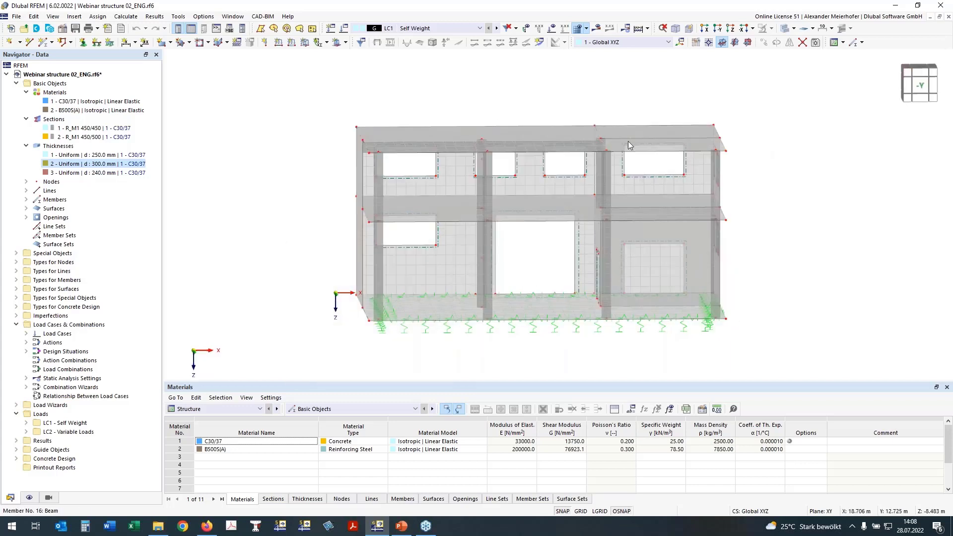
right_click_drag(714, 150, 643, 152)
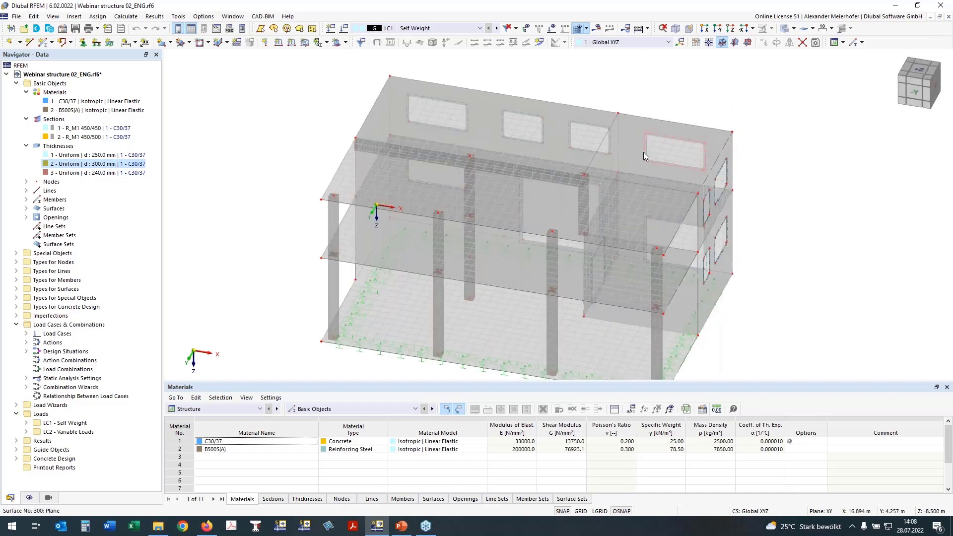
scroll(331, 199, "up", 3)
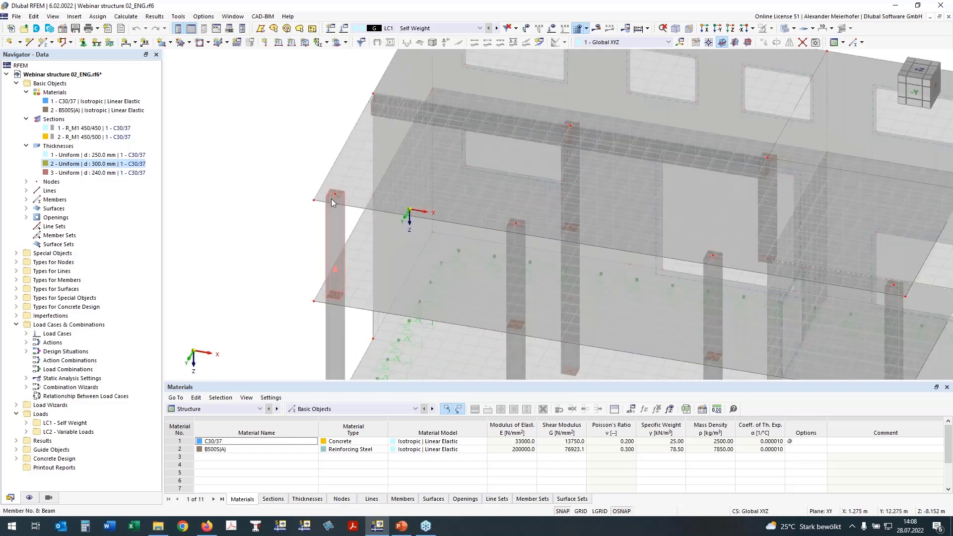
scroll(331, 198, "up", 2)
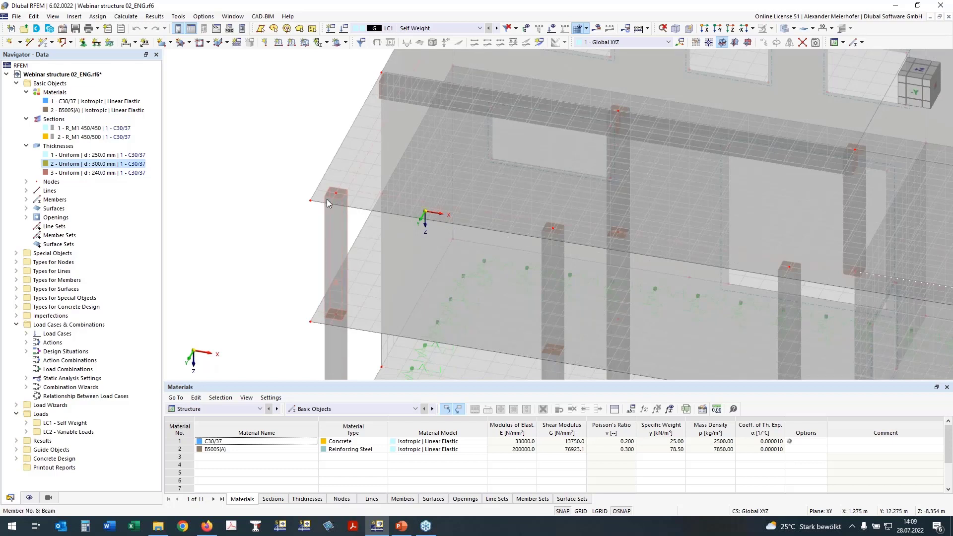
left_click(920, 70)
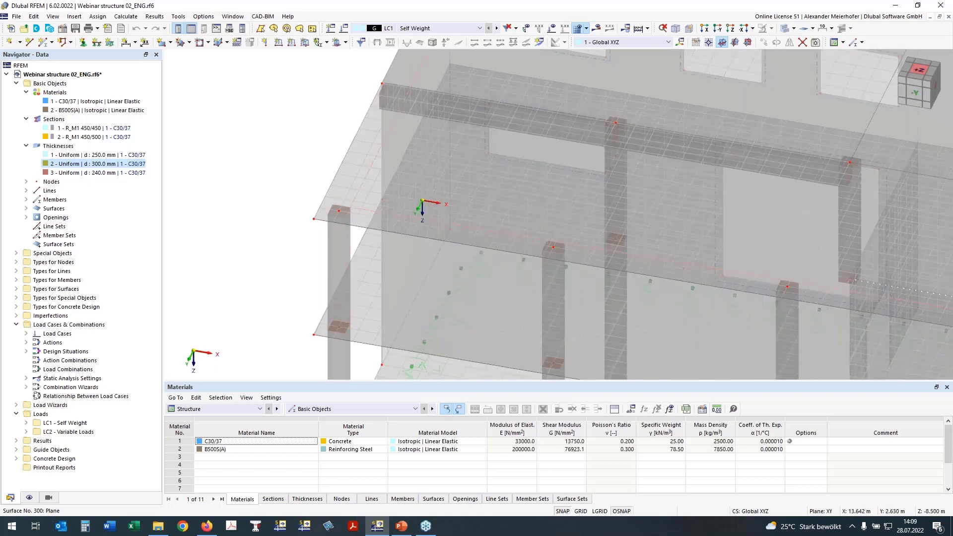
left_click(919, 76)
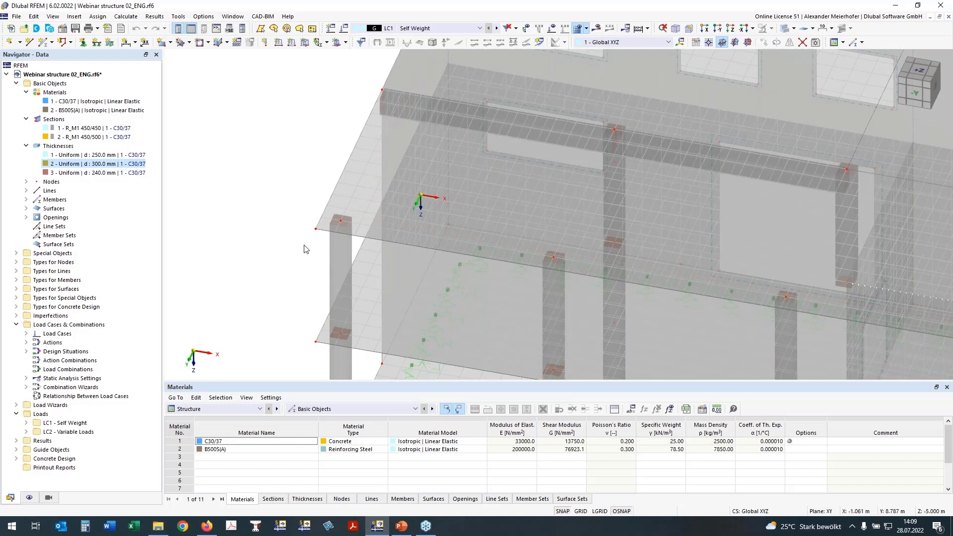
scroll(305, 249, "down", 5)
In plan view, define a circular nodal mesh refinement with radius 1.000 m, inner FE length 0.150 m, outer 0.500 m and Combined arrangement.
left_click(730, 29)
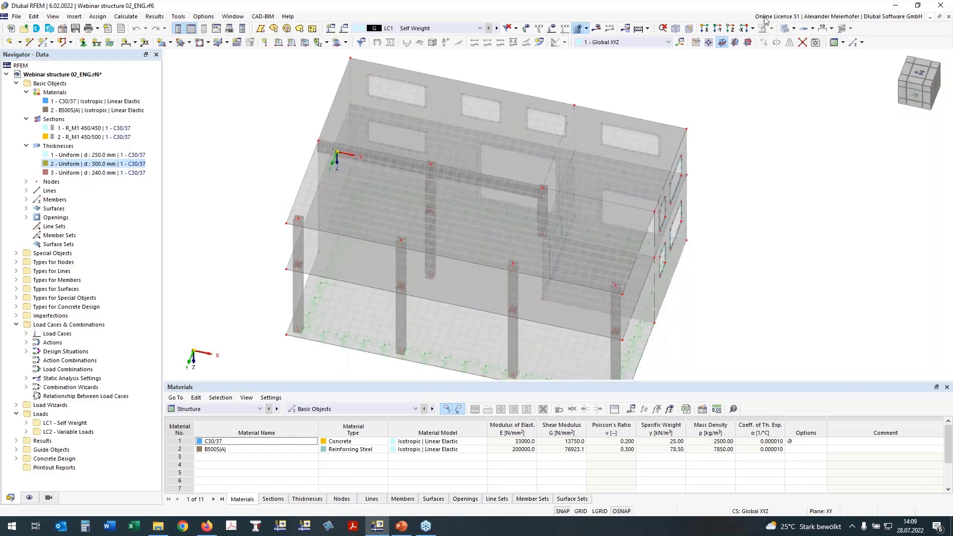
left_click(734, 31)
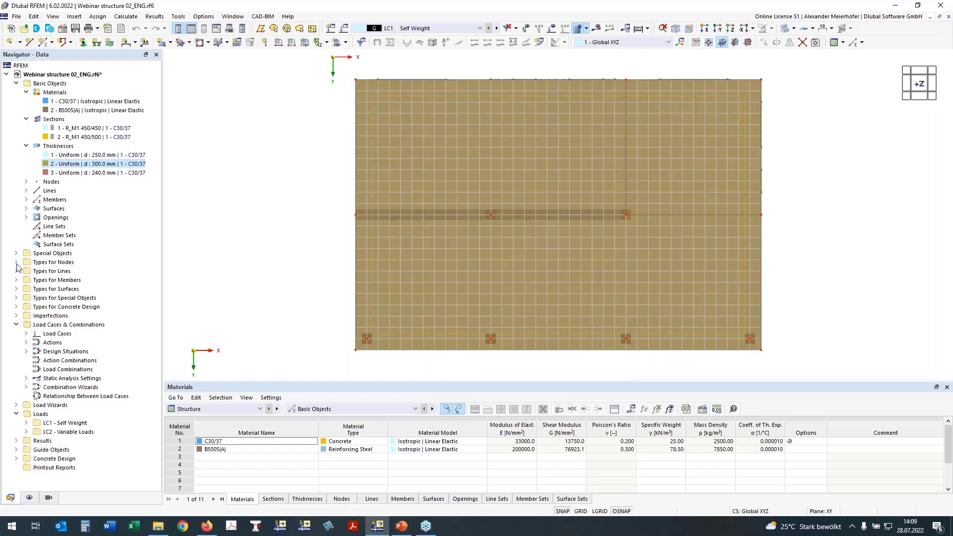
left_click(16, 263)
double_click(39, 281)
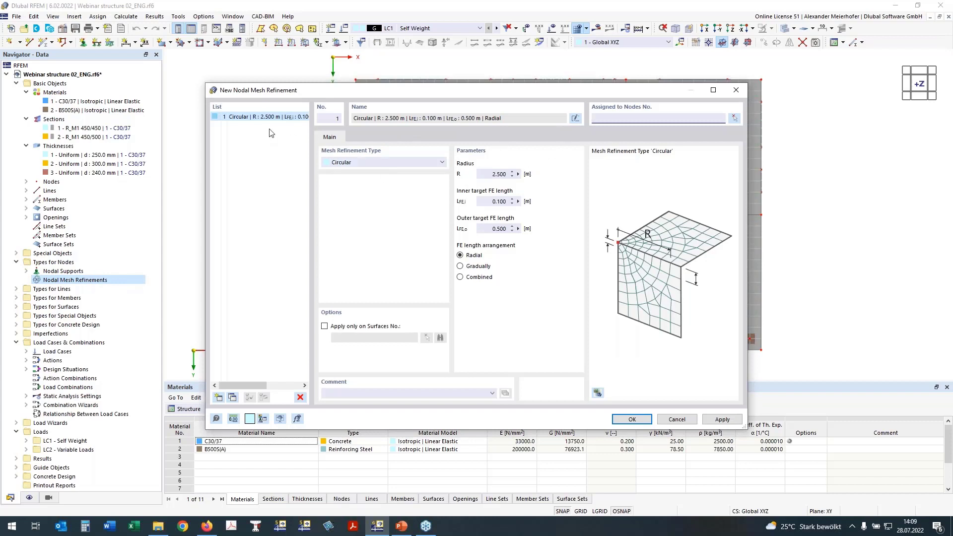
left_click_drag(477, 174, 527, 176)
type("1")
left_click(494, 228)
left_click(503, 201)
type("5")
left_click(461, 277)
Assign the mesh refinement to all nodes along the front column row and the middle beam row, and save it.
left_click(734, 118)
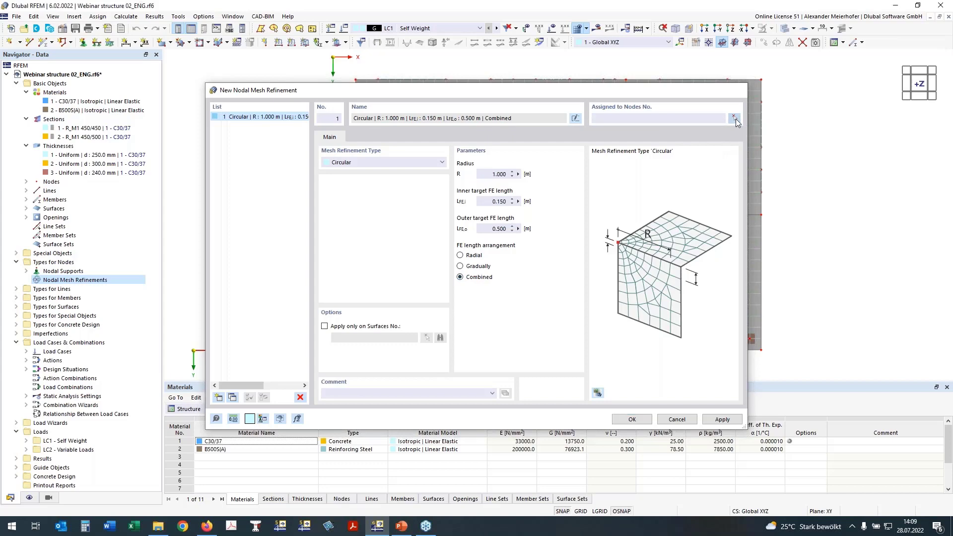
left_click(734, 118)
left_click_drag(301, 314, 783, 347)
left_click_drag(323, 195, 774, 236)
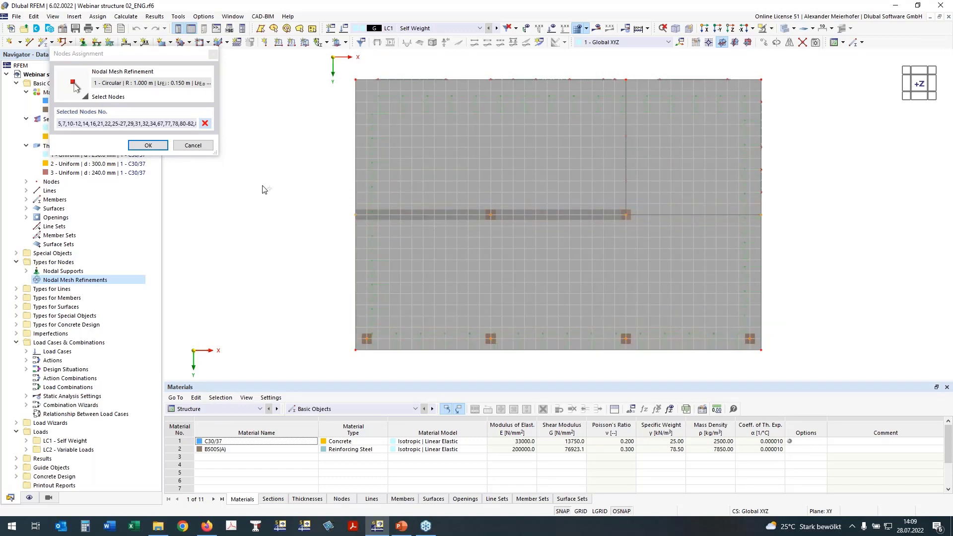
middle_click_drag(871, 254, 828, 130, "ctrl")
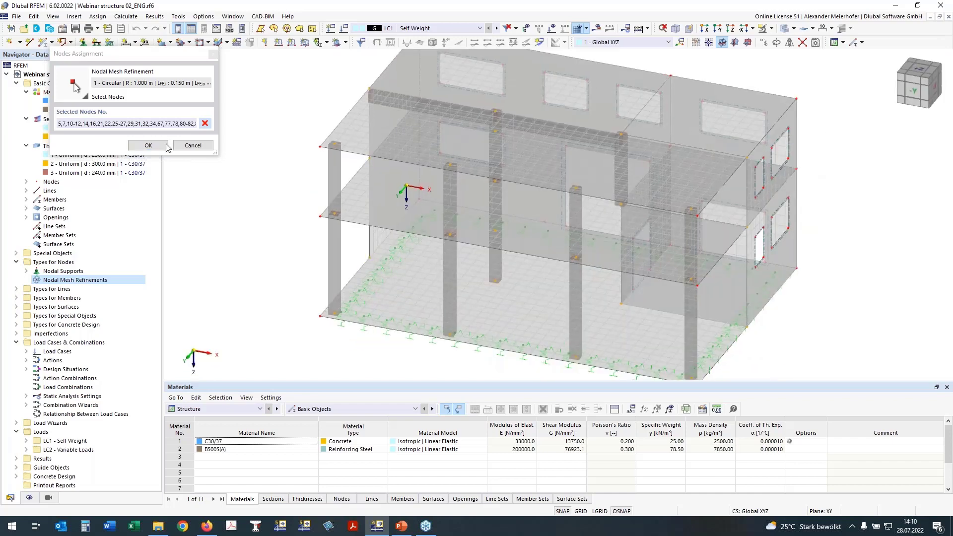
left_click(163, 146)
left_click(508, 306)
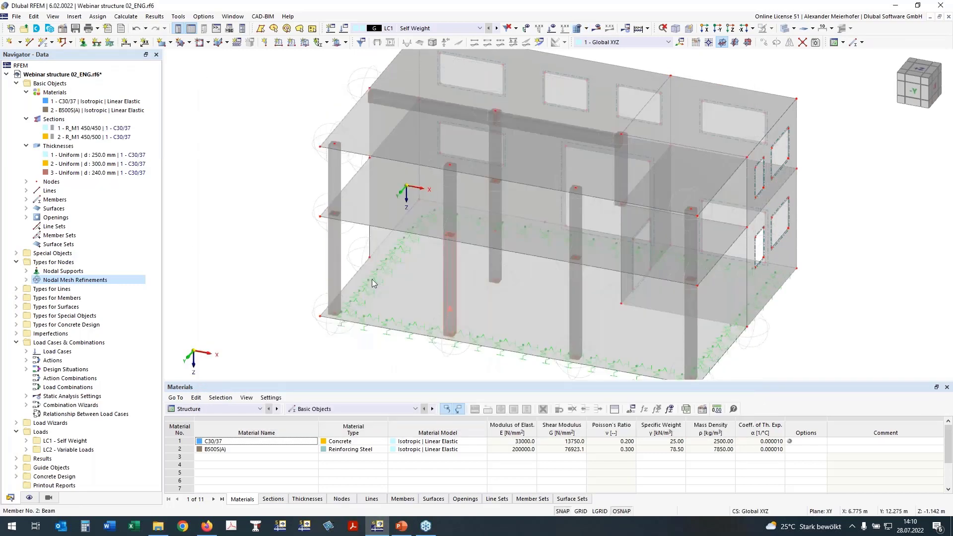
Examine the mesh refinement zones around the column nodes in 3D and in plan view.
middle_click_drag(324, 117, 313, 220, "ctrl")
scroll(313, 221, "up", 3)
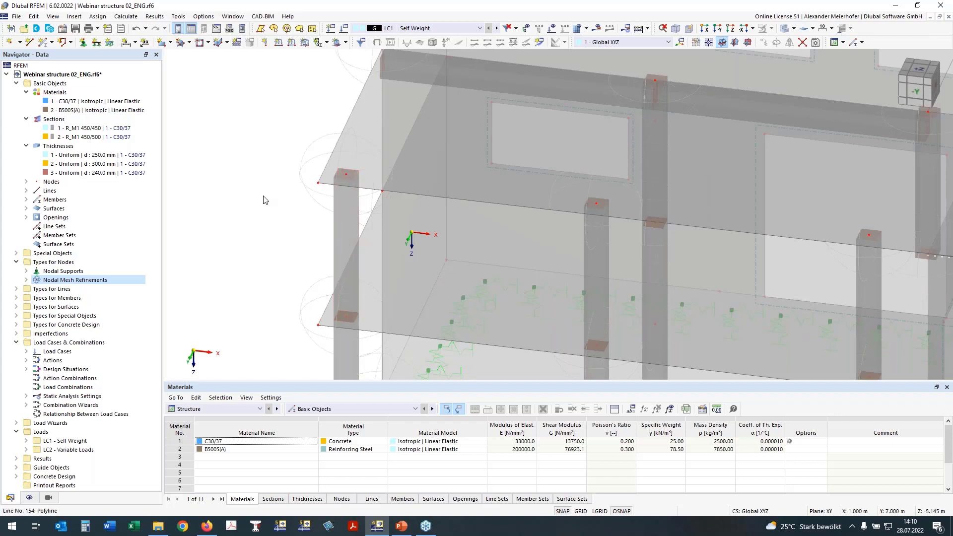
scroll(264, 200, "down", 2)
middle_click_drag(255, 229, 220, 244)
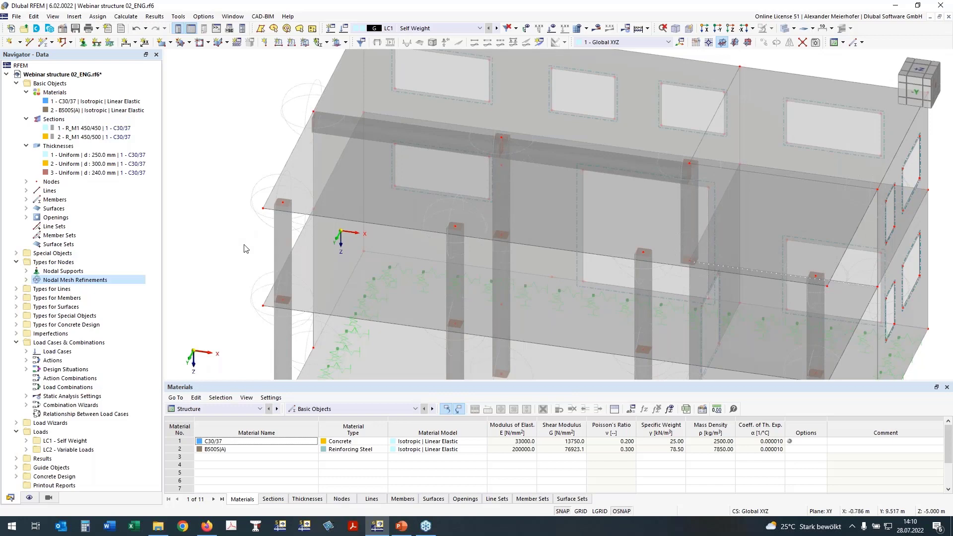
middle_click_drag(241, 247, 249, 216, "ctrl")
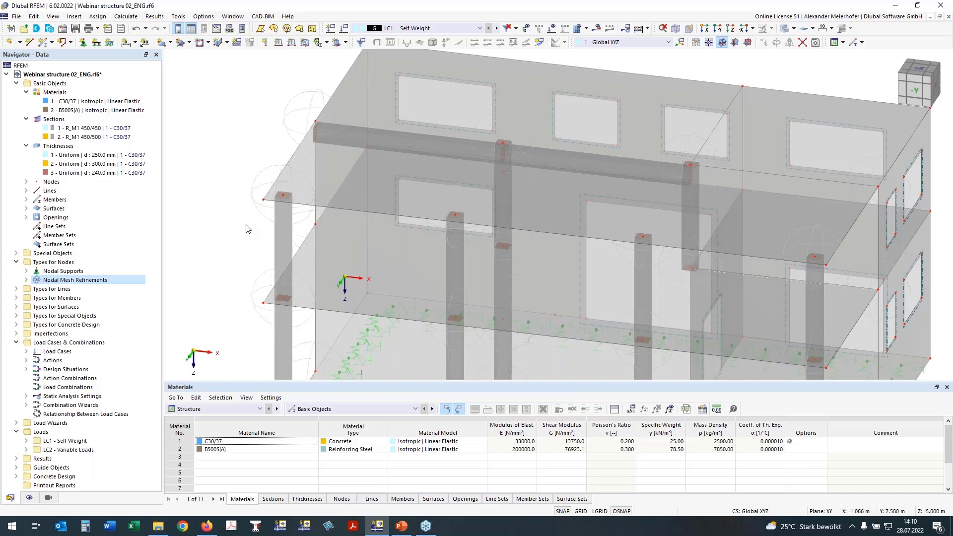
middle_click_drag(239, 221, 253, 266)
left_click(919, 76)
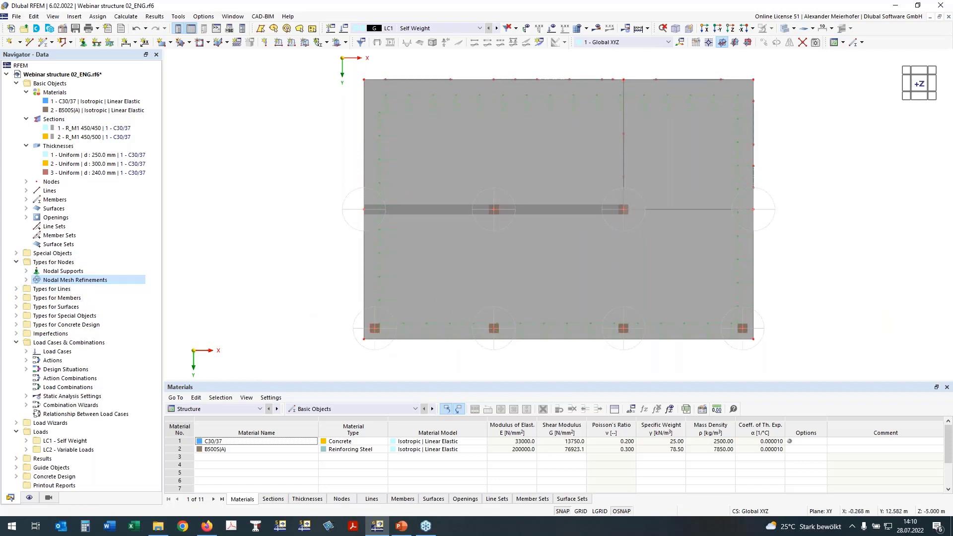
middle_click_drag(328, 318, 304, 288)
scroll(395, 339, "up", 3)
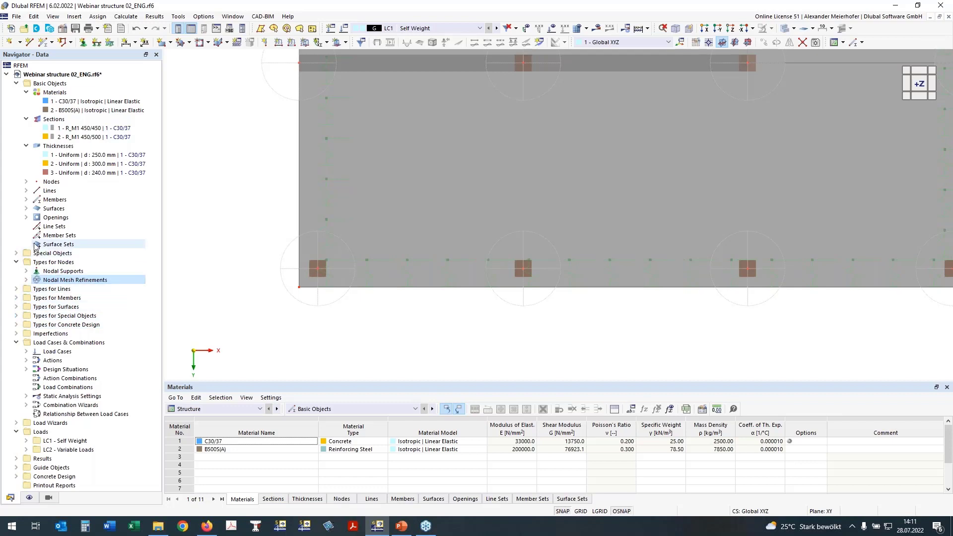
Create a rectangular surface results adjustment with dimensions a and b of 0.450 m.
left_click(16, 253)
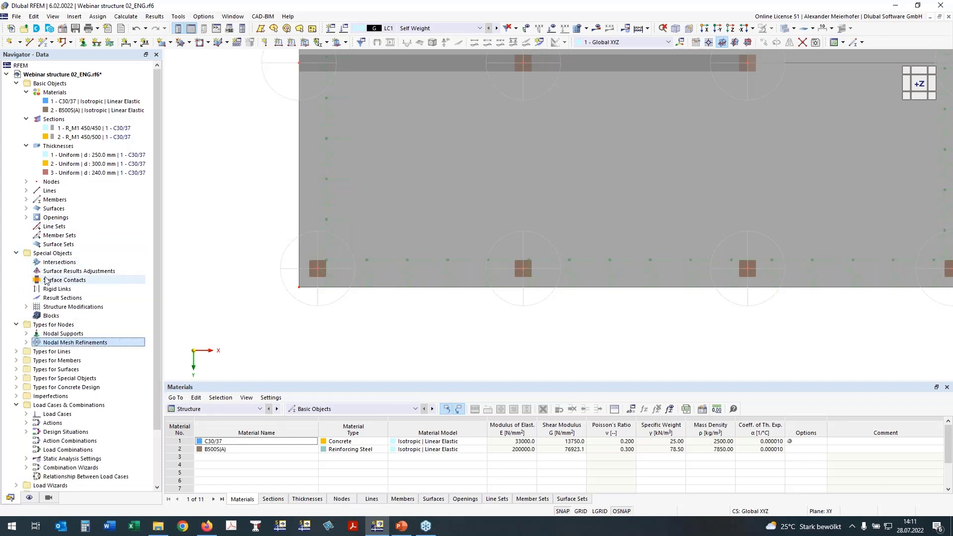
double_click(49, 272)
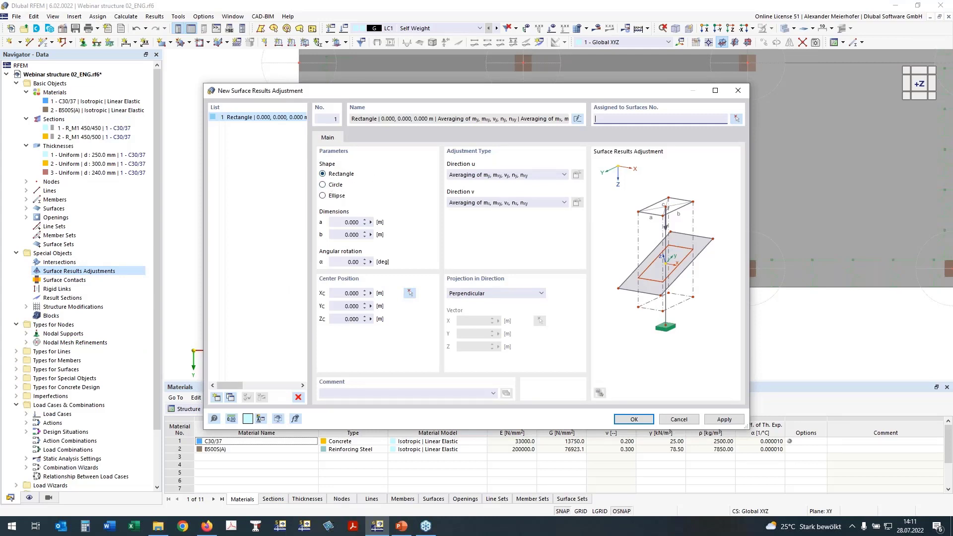
left_click(346, 223)
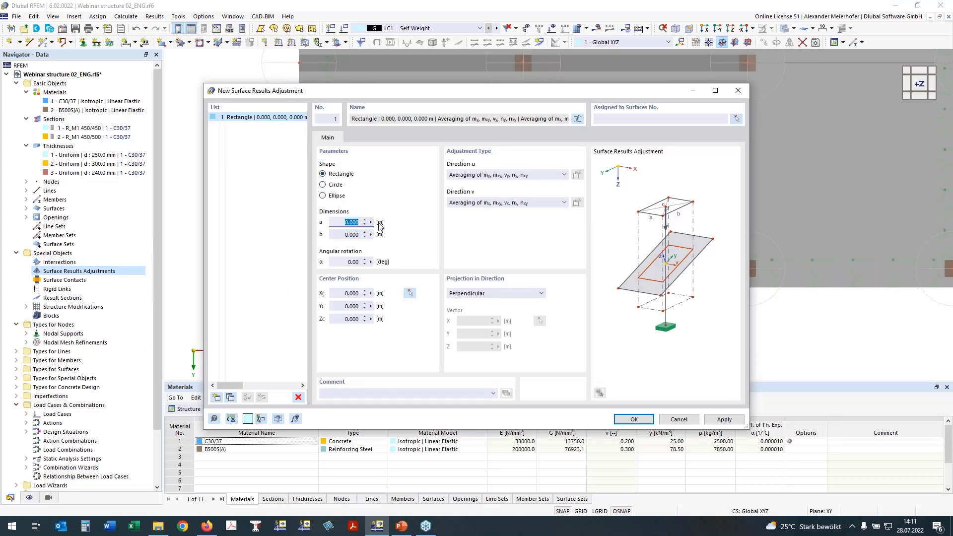
type("0,45")
left_click(346, 235)
type("0,45")
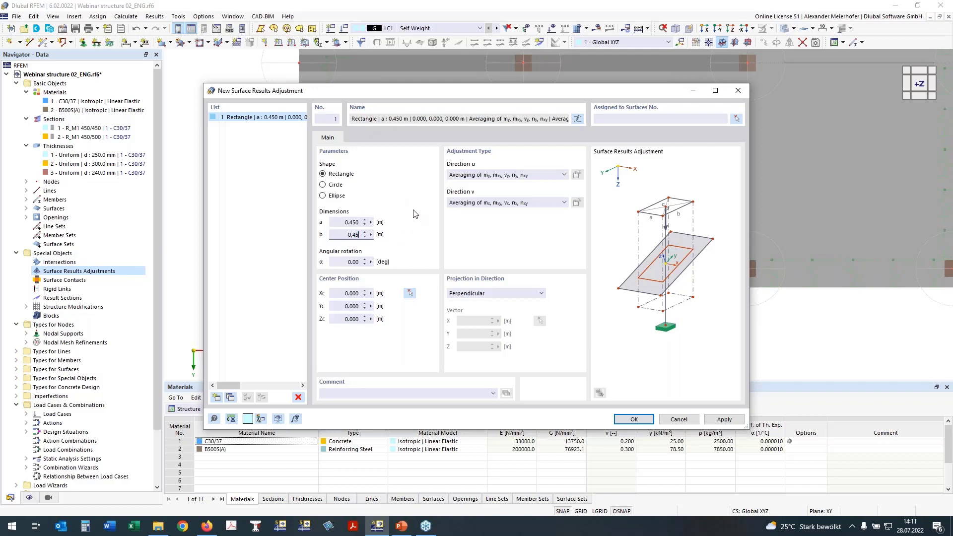
left_click(350, 262)
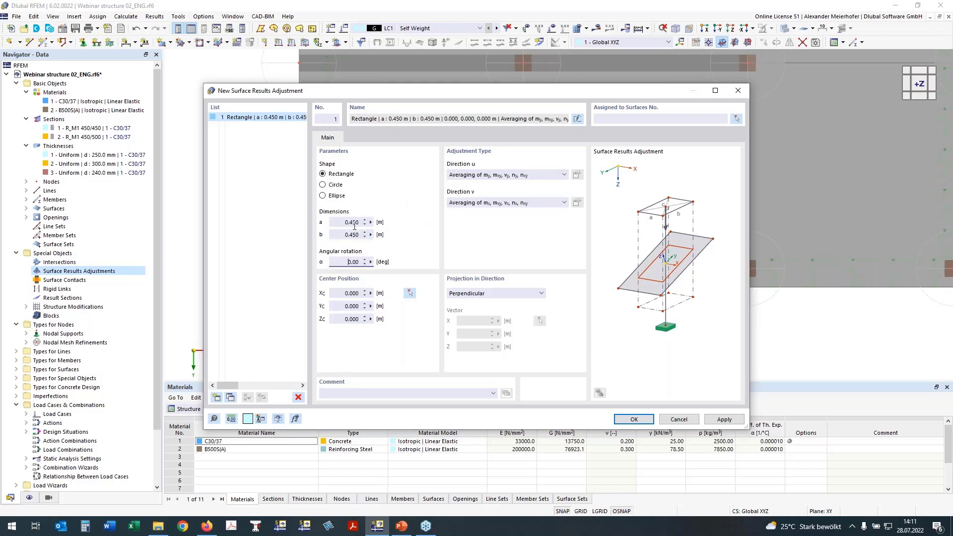
Assign the surface results adjustment to slab surfaces 100, 200 and 300.
left_click(737, 120)
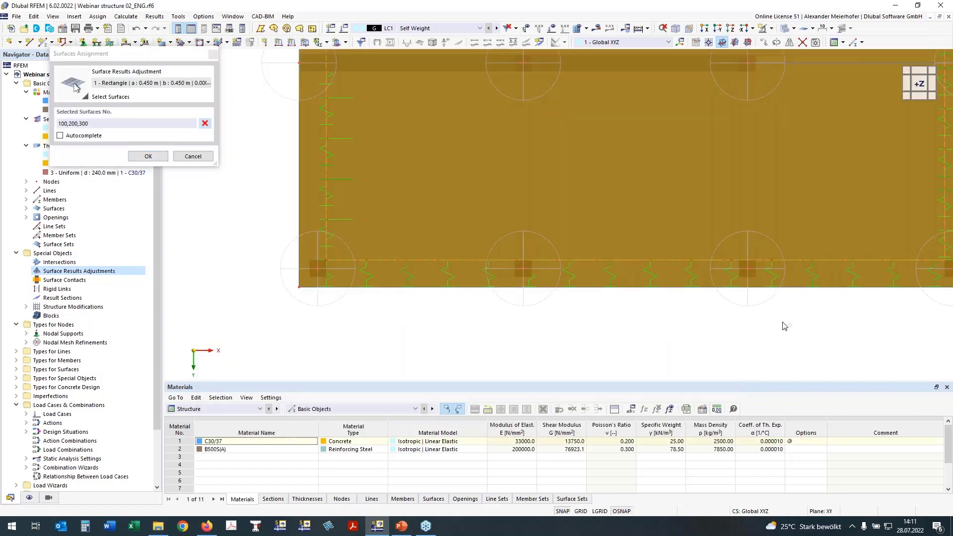
middle_click_drag(784, 326, 604, 205, "ctrl")
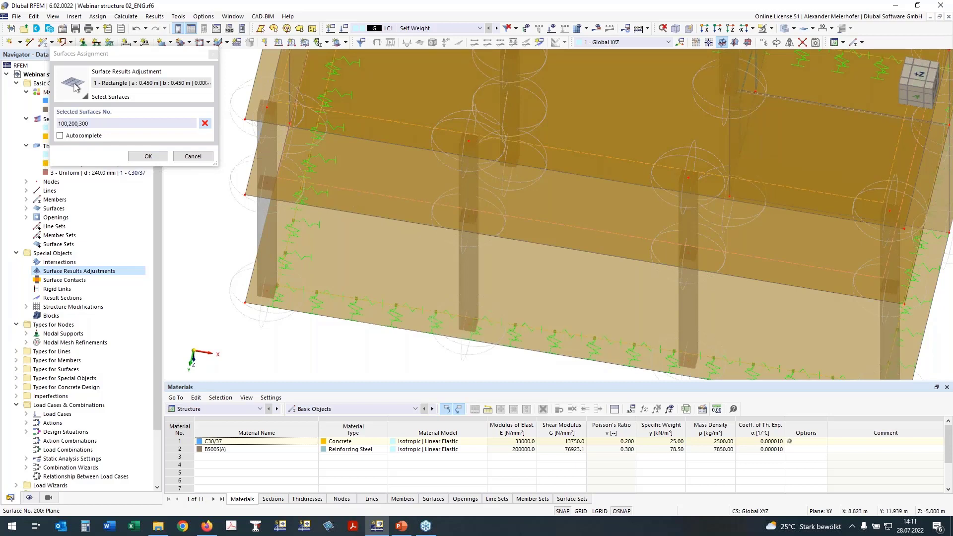
middle_click_drag(720, 124, 791, 154, "ctrl")
right_click(791, 154)
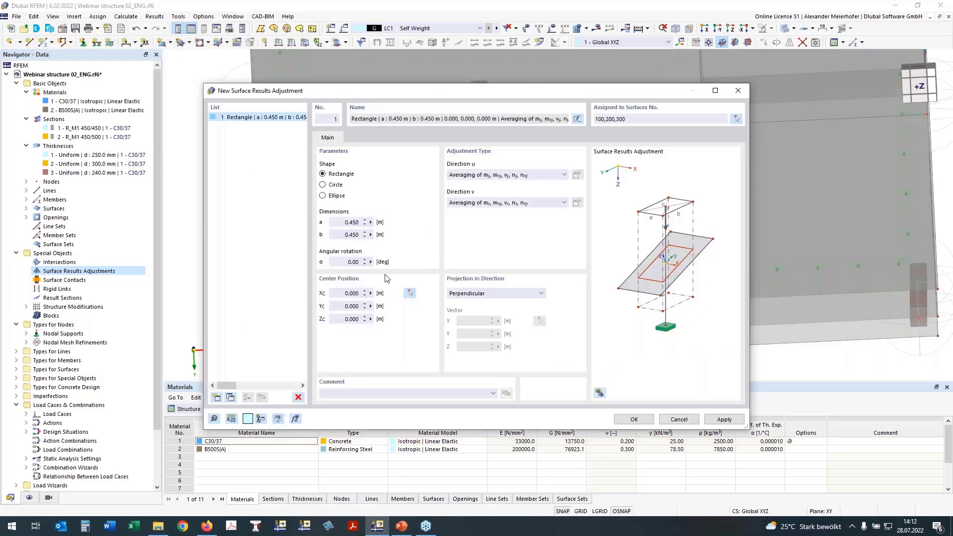
In plan view, pick the outer end node of the middle beam at 1.000, 7.000, -8.500 m as the adjustment's centre position.
left_click(410, 295)
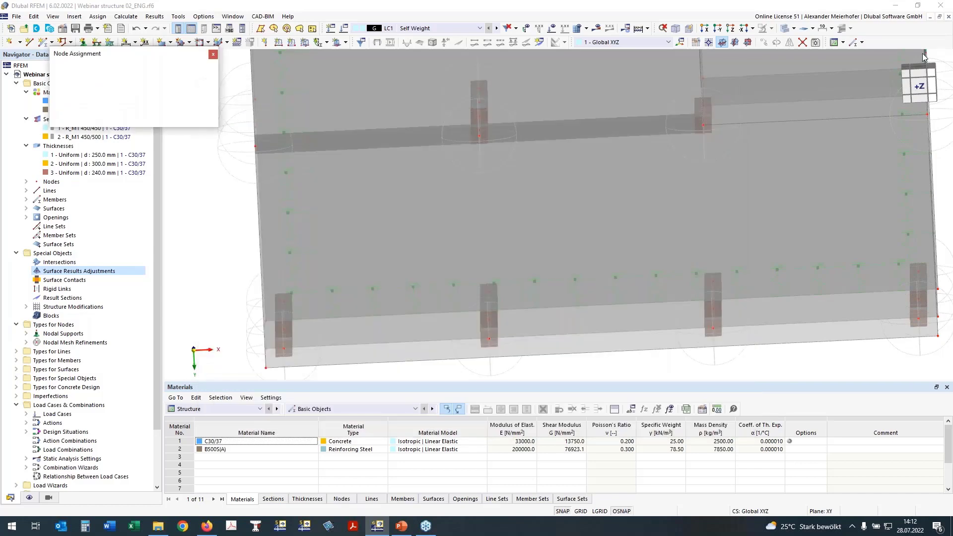
left_click(910, 95)
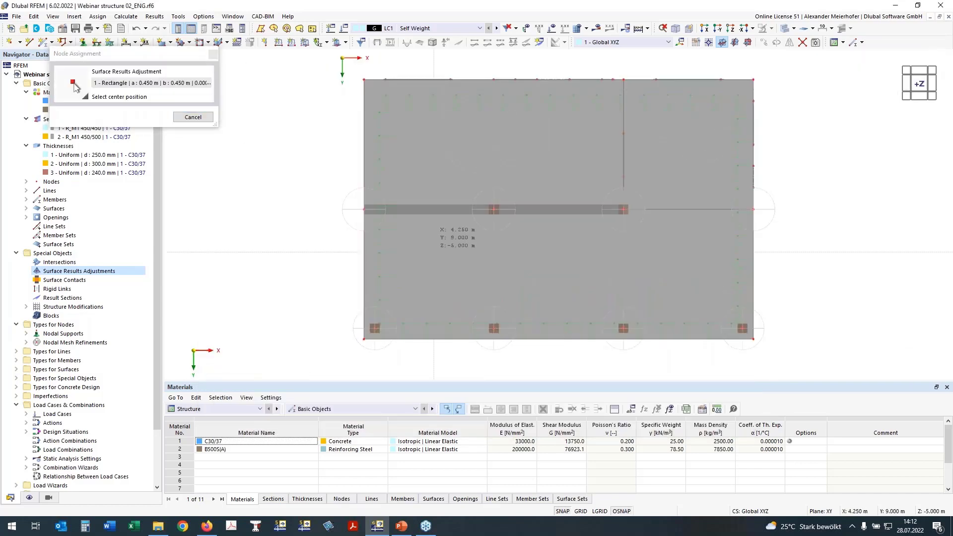
left_click(364, 209)
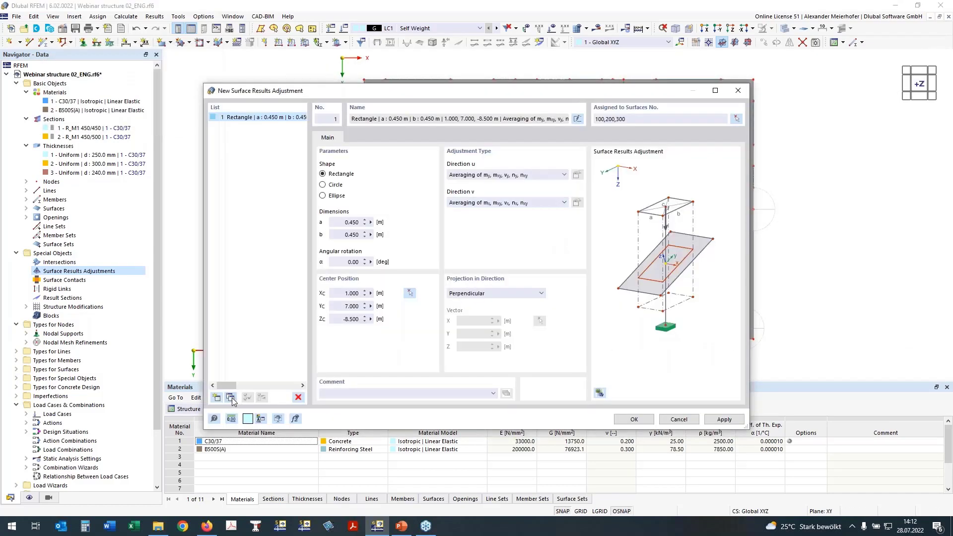
Duplicate the adjustment twice, centring the copies on the first two front-row columns at X 1.500 and 7.000 m, Y 12.500 m.
left_click(231, 398)
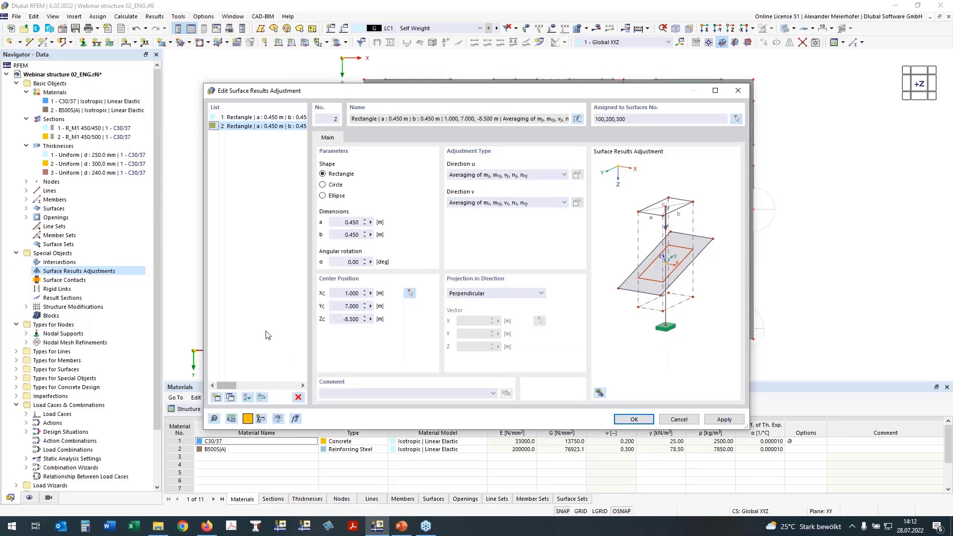
left_click(411, 294)
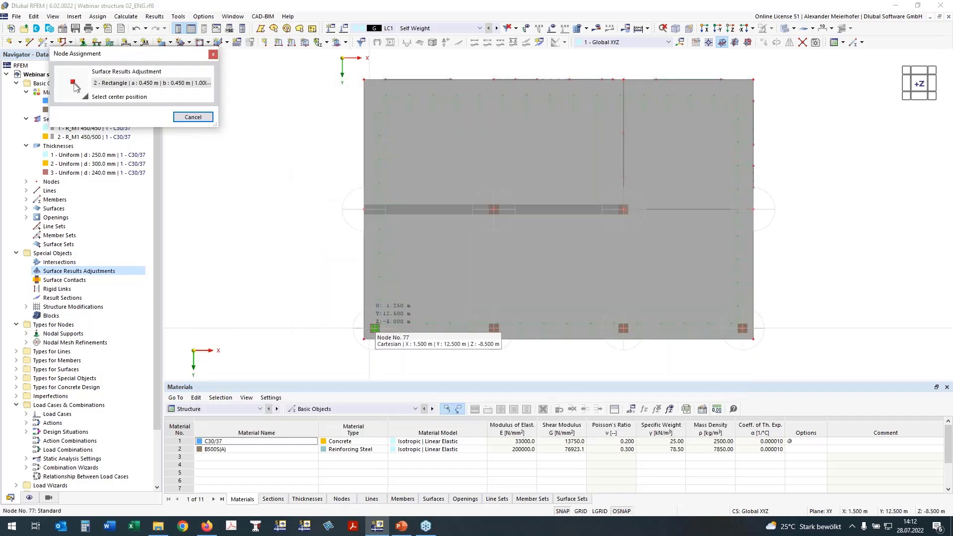
scroll(374, 328, "up", 5)
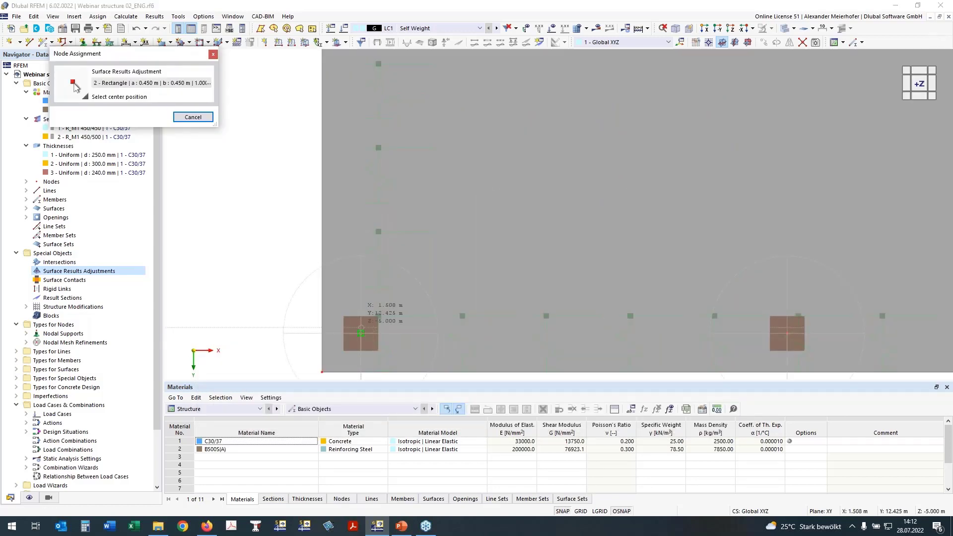
left_click(360, 333)
left_click(230, 397)
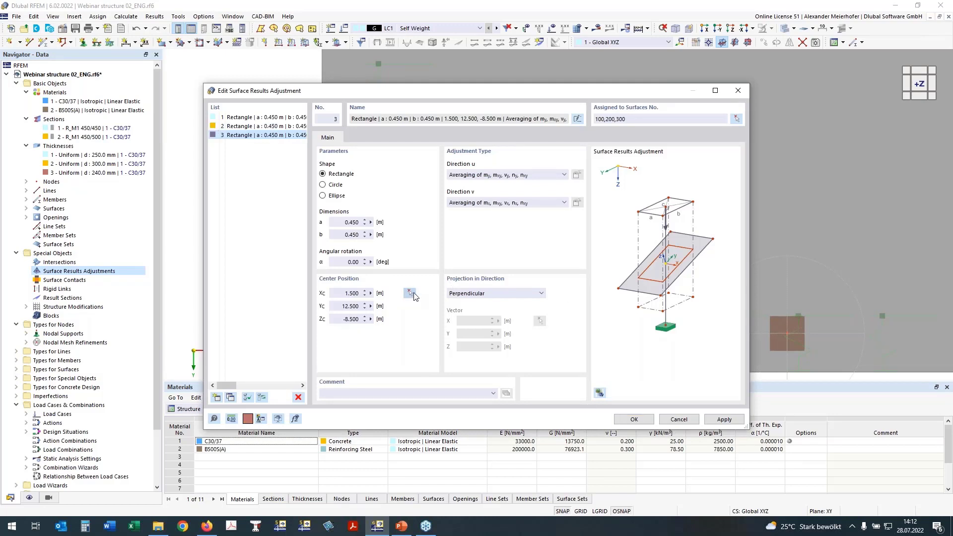
left_click(410, 293)
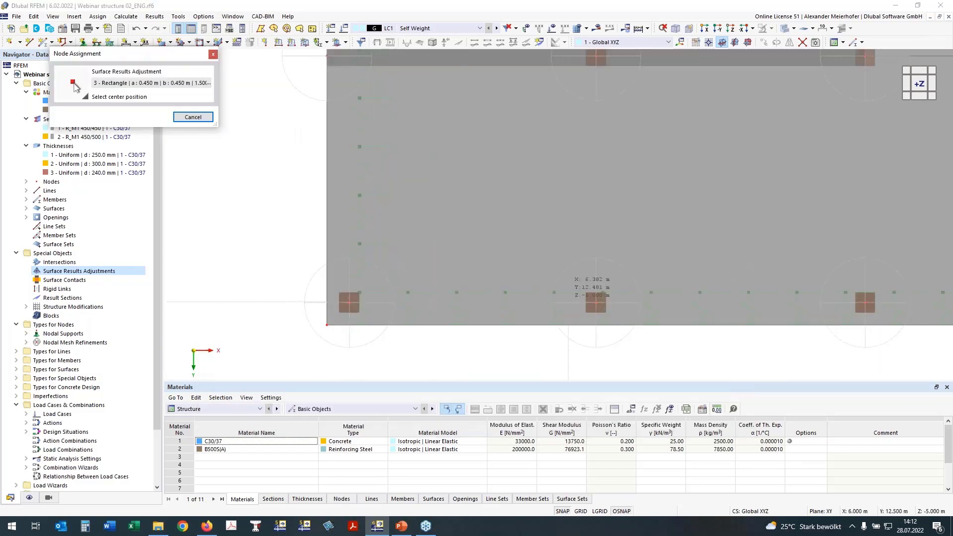
left_click(596, 303)
Duplicate the adjustment again and centre the copy on the inner column under the middle beam at 7.000, 7.000, -8.500 m.
left_click(230, 397)
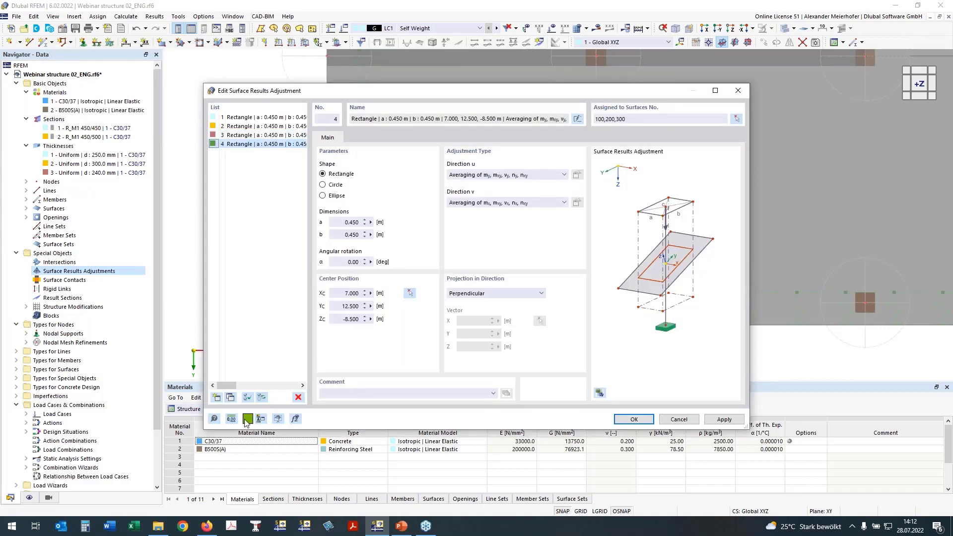
left_click(410, 294)
scroll(374, 340, "down", 3)
scroll(534, 146, "up", 5)
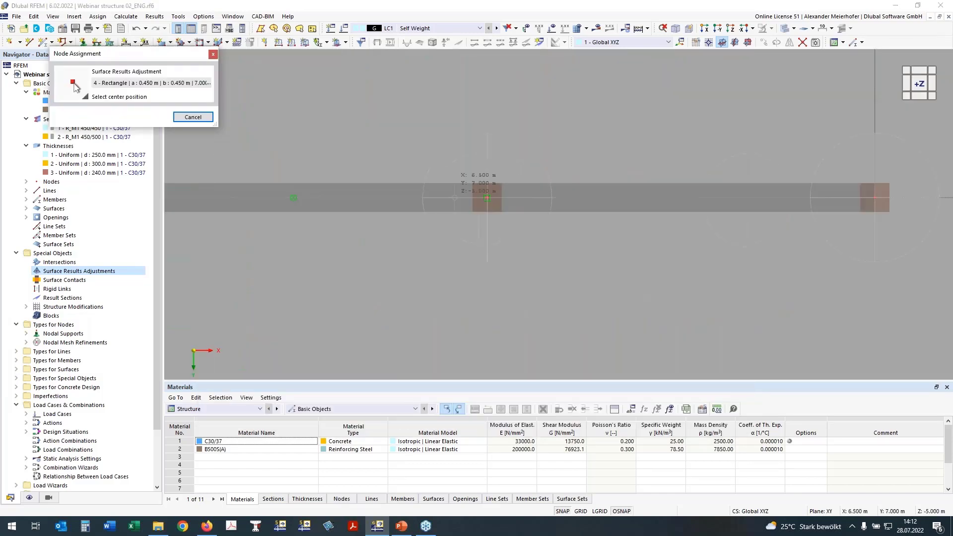
left_click(487, 197)
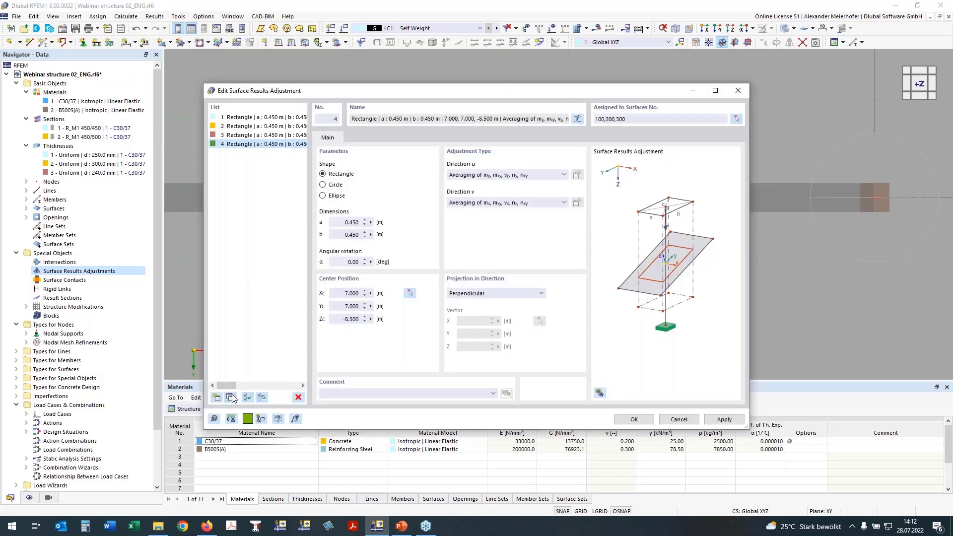
Duplicate the adjustment with a 1.000 m and b 0.250 m, centred on the slab edge node at 19.000, 7.000, -8.500 m.
left_click(230, 397)
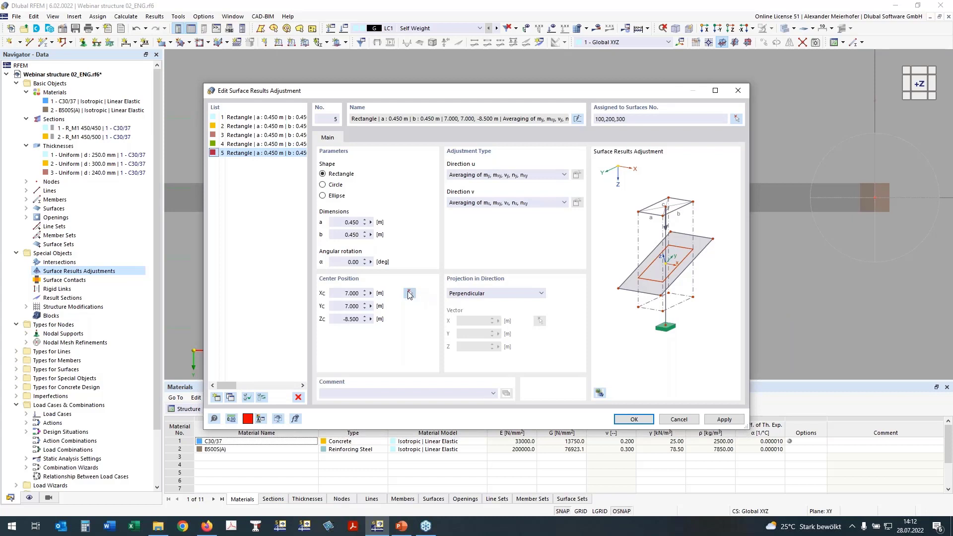
left_click(352, 235)
type("2")
left_click(351, 222)
double_click(351, 223)
type("1")
key("Tab")
left_click(410, 294)
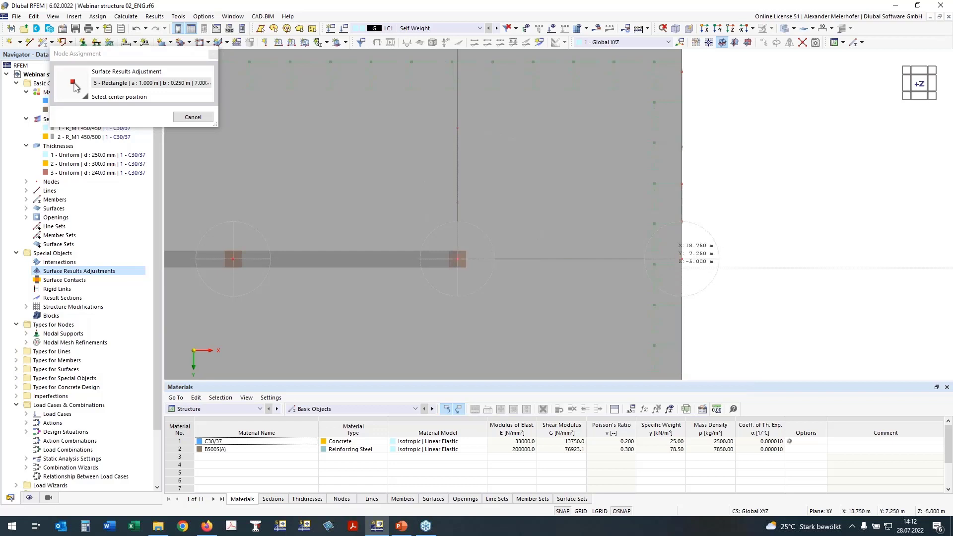
left_click(681, 259)
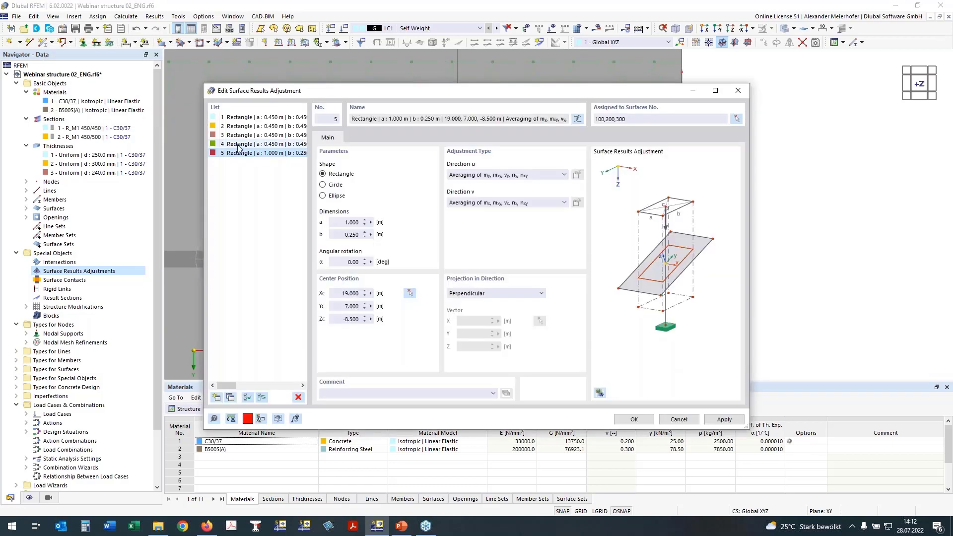
Set adjustment 1 to type Zero in direction u and apply it to all basic internal forces.
left_click(241, 117)
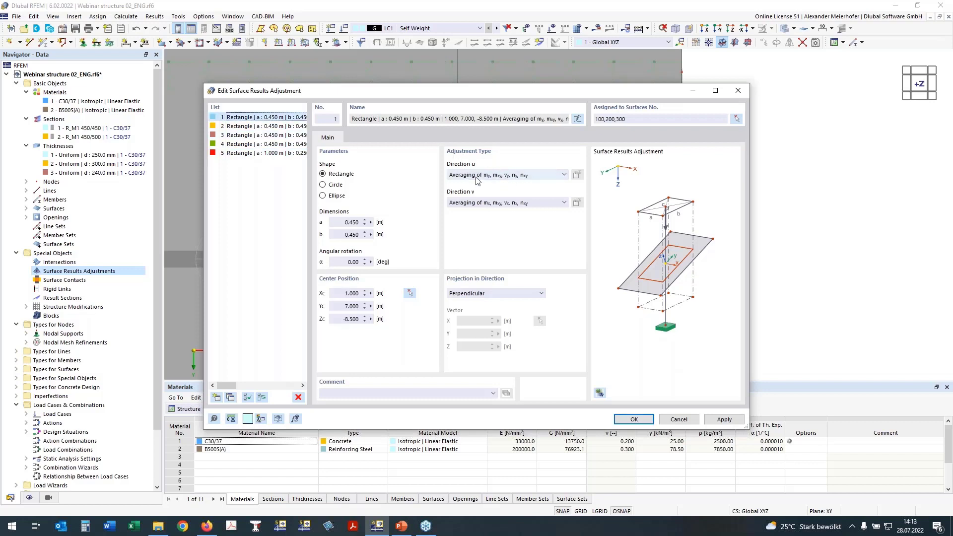
left_click(523, 177)
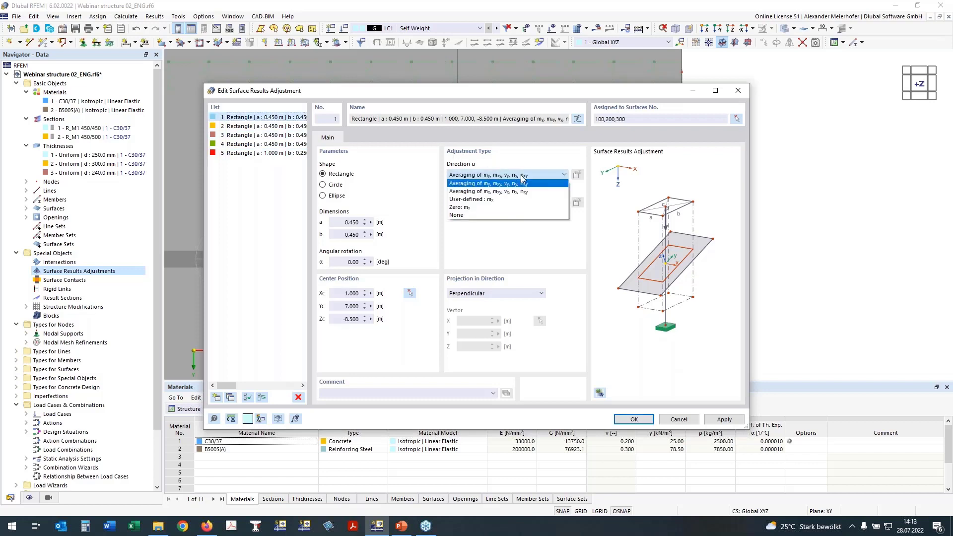
left_click(479, 206)
left_click(576, 175)
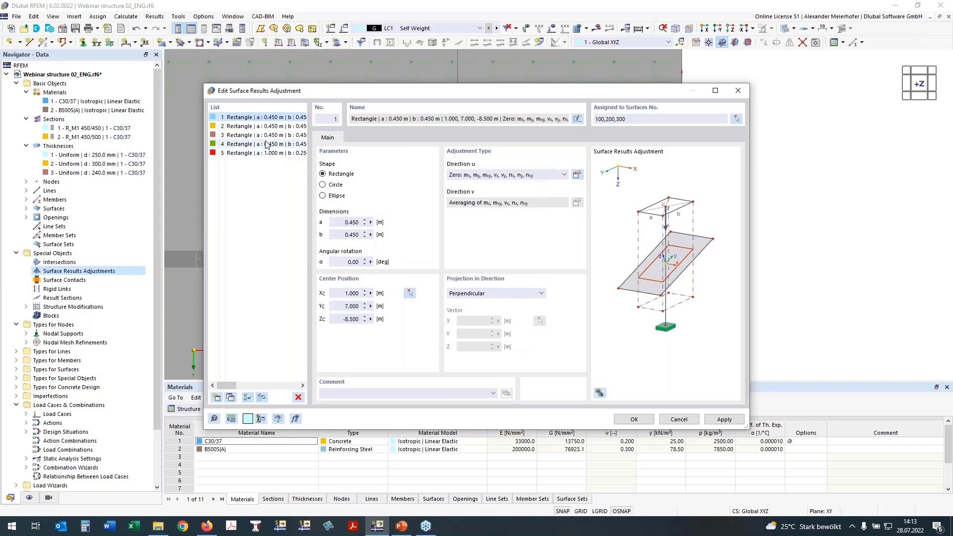
Set the direction u adjustment type to Zero for adjustments 2 to 5 together.
left_click(250, 126)
left_click(261, 154, "shift")
left_click(506, 175)
left_click(562, 185)
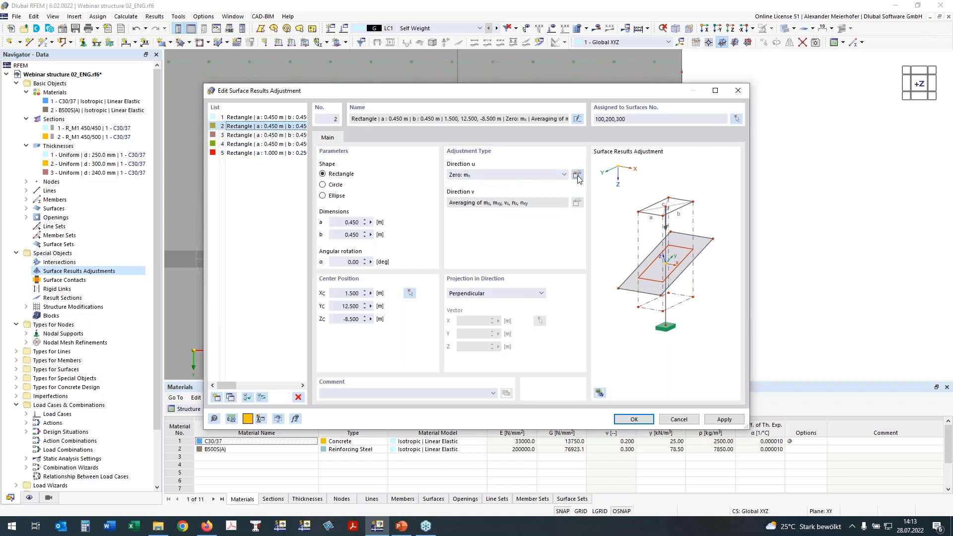
Include all basic internal forces in the zero adjustment of adjustments 2, 3, 4 and 5, and save them.
left_click(577, 175)
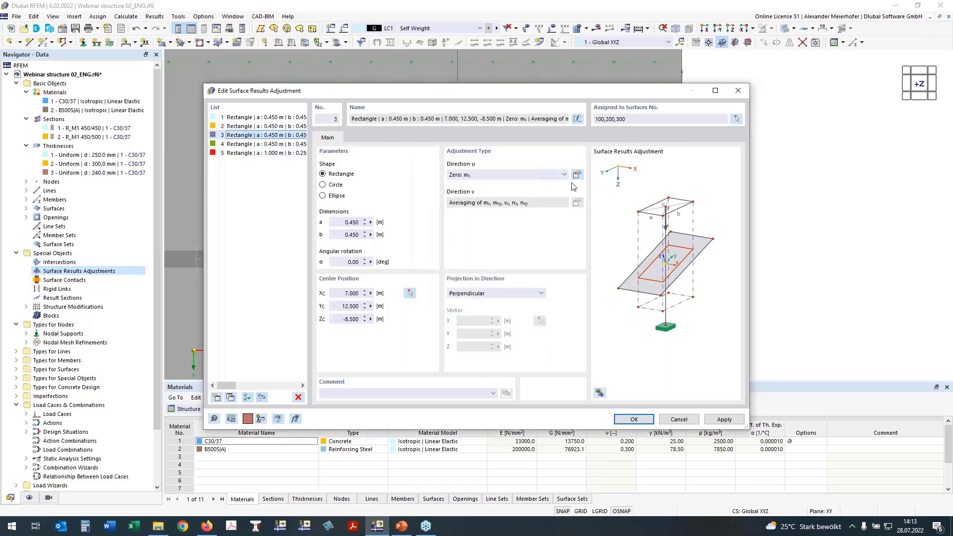
left_click(576, 174)
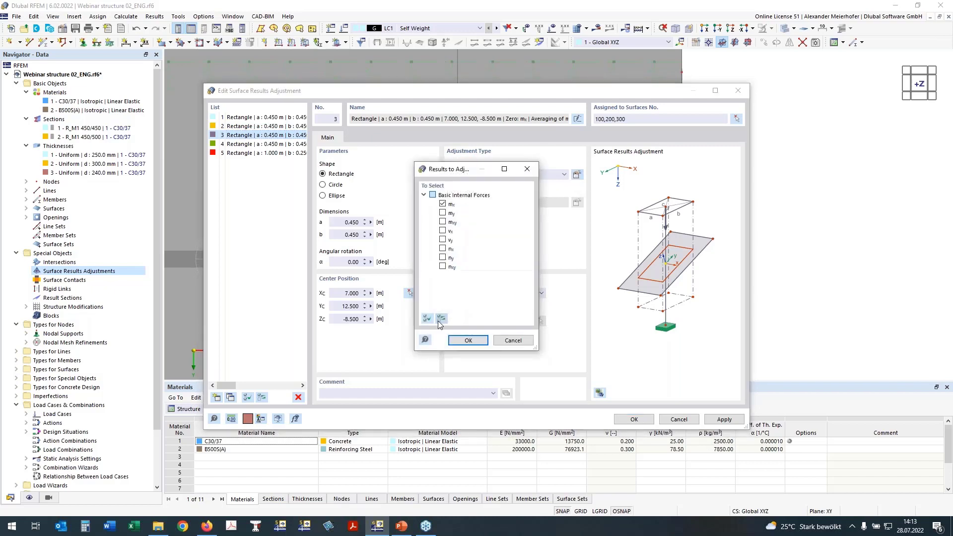
left_click(426, 320)
left_click(468, 340)
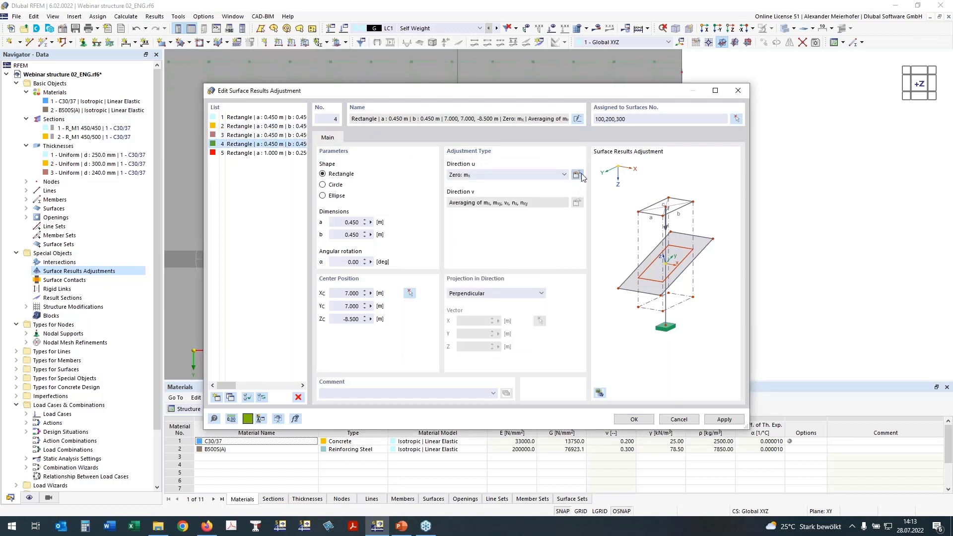
left_click(578, 175)
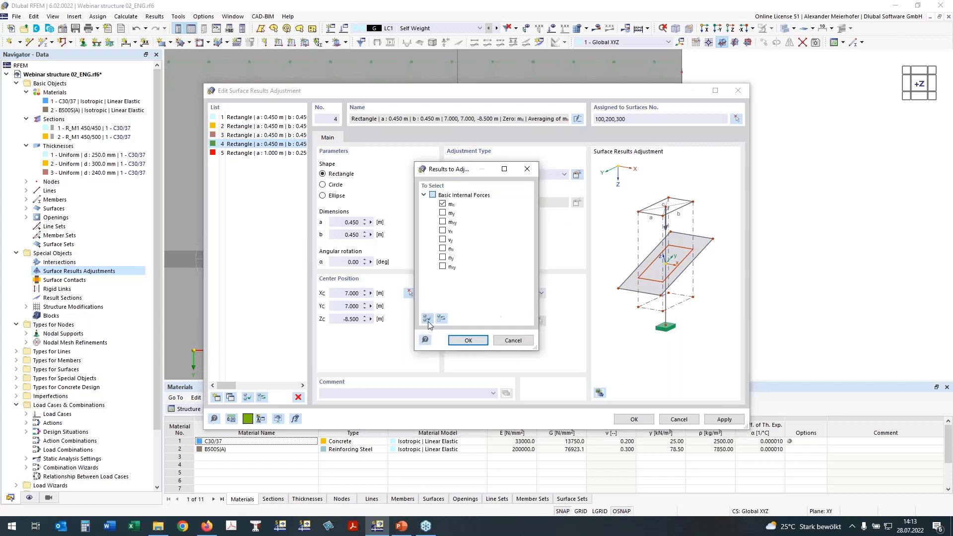
left_click(469, 341)
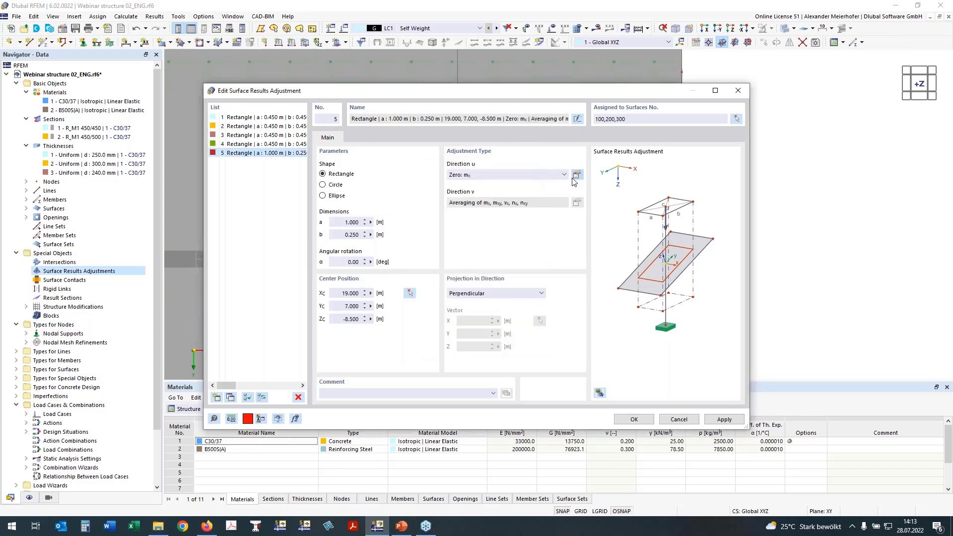
left_click(576, 175)
left_click(427, 319)
left_click(466, 341)
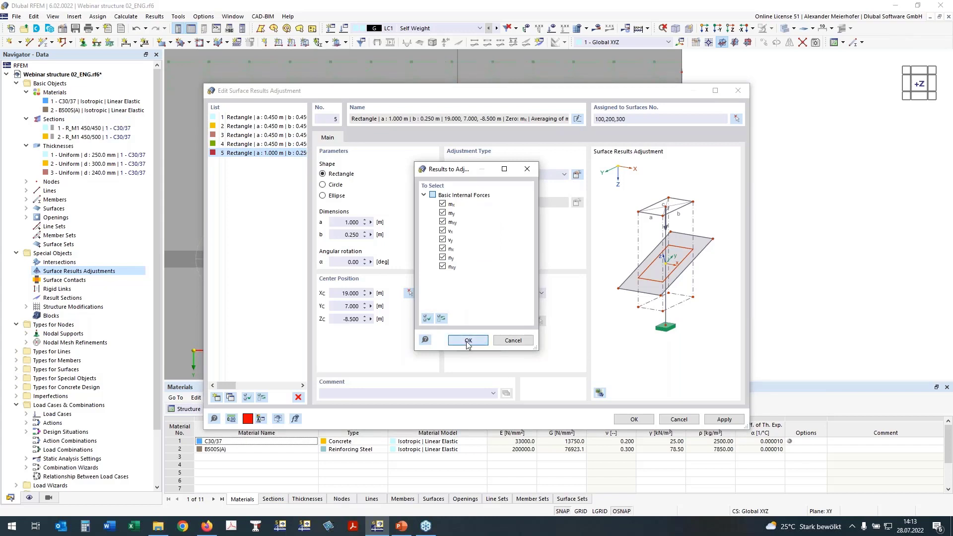
left_click(636, 421)
Copy the surface results adjustments of the two neighbouring inner columns onto the next pair of columns along X.
scroll(522, 317, "down", 5)
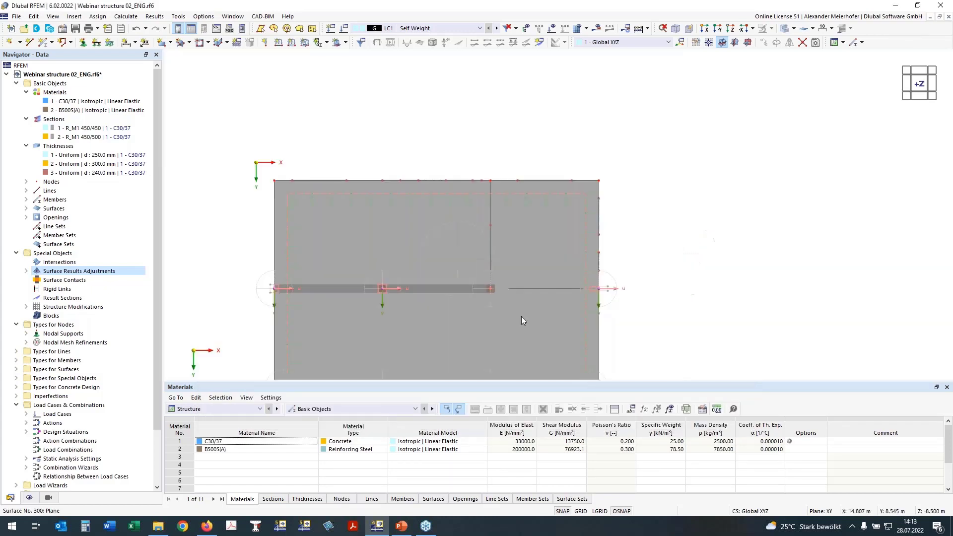
middle_click_drag(721, 349, 717, 238, "ctrl")
scroll(427, 154, "up", 3)
middle_click_drag(588, 111, 580, 38)
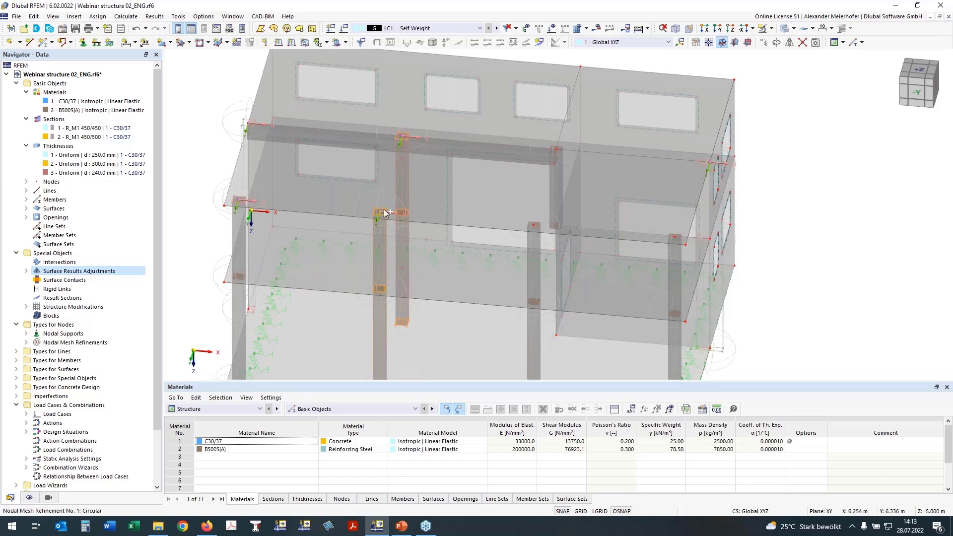
left_click(410, 209)
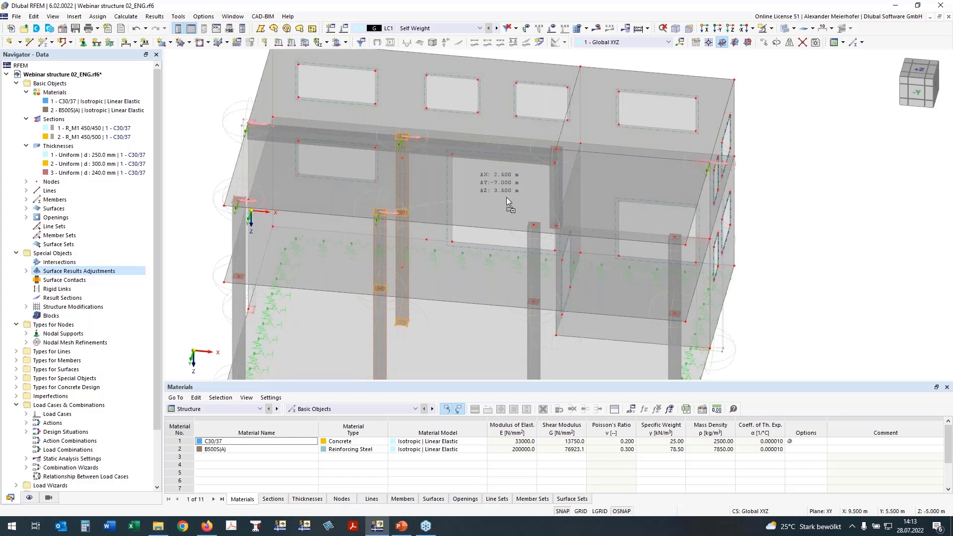
left_click(541, 229)
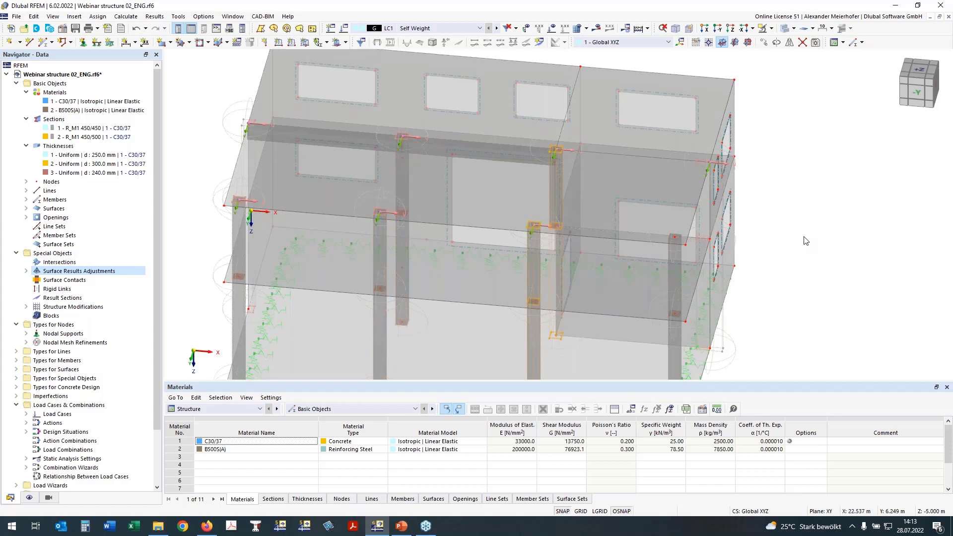
Copy the adjustment in the front column row onto the remaining corner column and check the adjustments at all columns.
left_click_drag(635, 233, 779, 241, "ctrl")
scroll(808, 239, "down", 1)
middle_click_drag(808, 239, 697, 231, "ctrl")
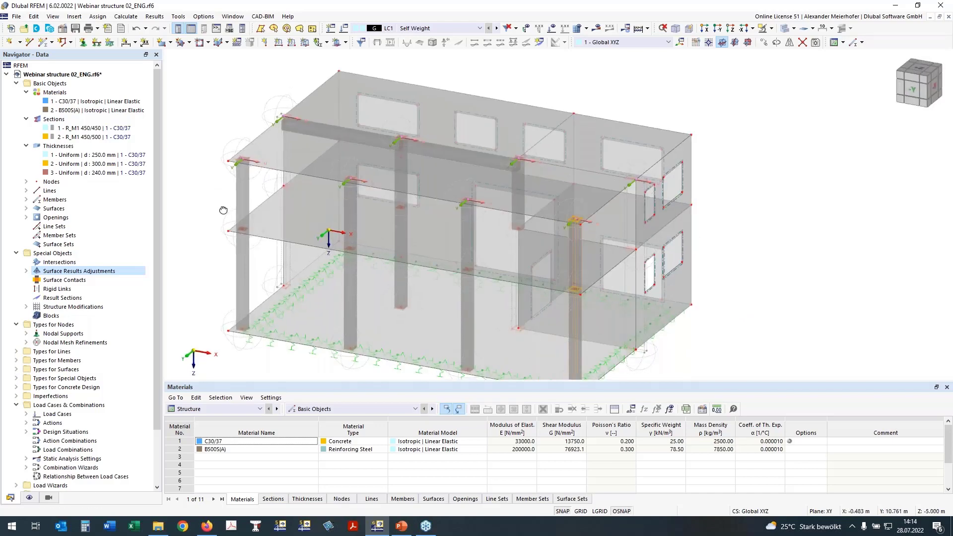
middle_click_drag(223, 211, 349, 174, "ctrl")
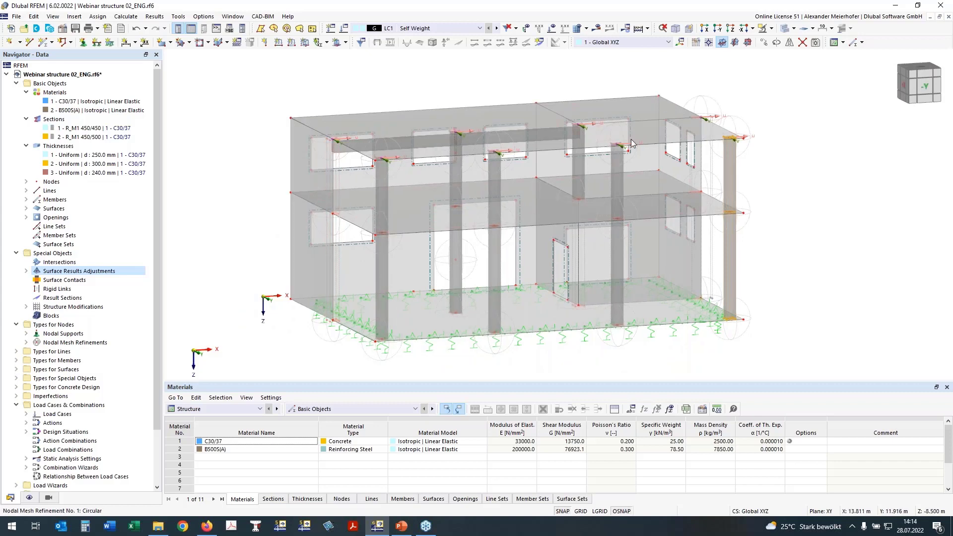
middle_click_drag(250, 218, 322, 220, "ctrl")
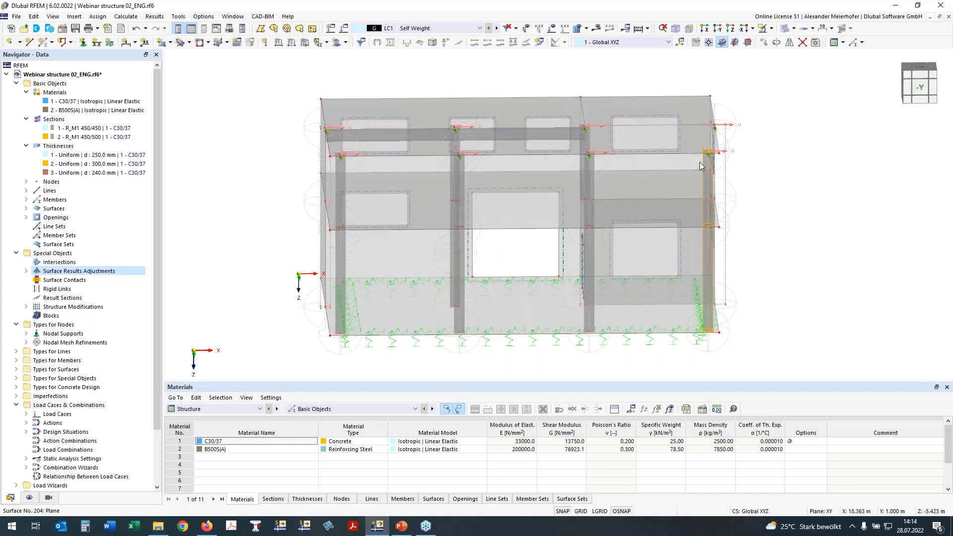
middle_click_drag(278, 270, 317, 268, "ctrl")
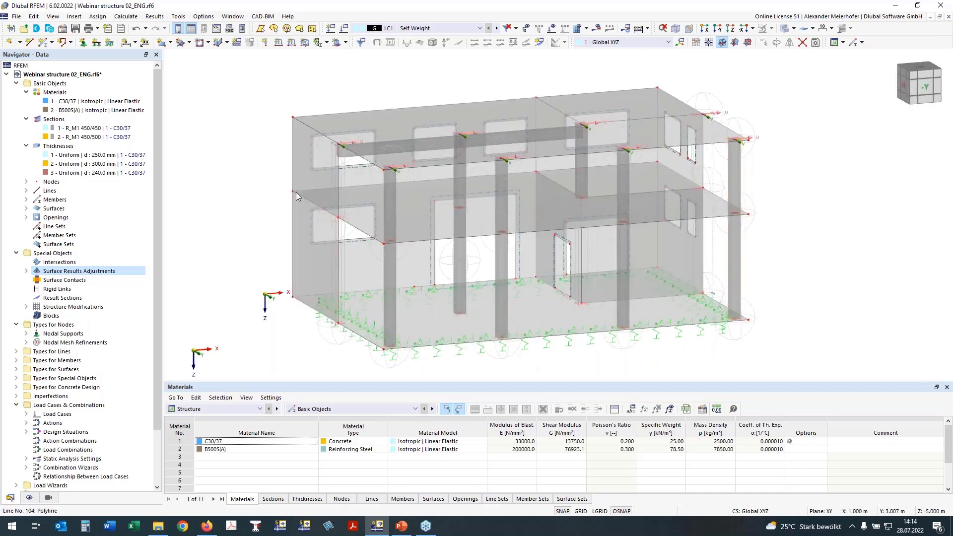
Enable hinges for intermediate slab surface 200 and add its wall-supported boundary lines 87, 95 and 104 to the line hinge list.
double_click(418, 217)
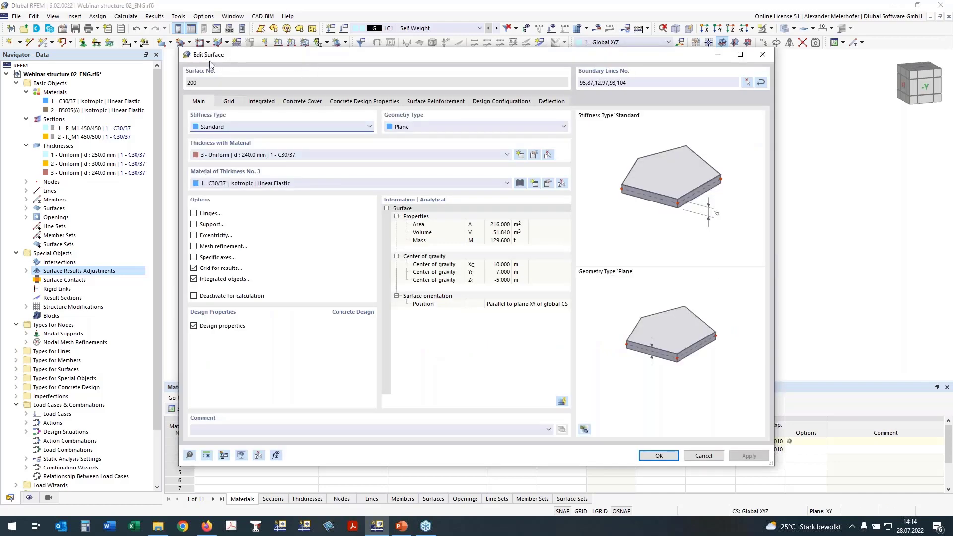
left_click(194, 214)
left_click(229, 101)
left_click(234, 147)
left_click(246, 149)
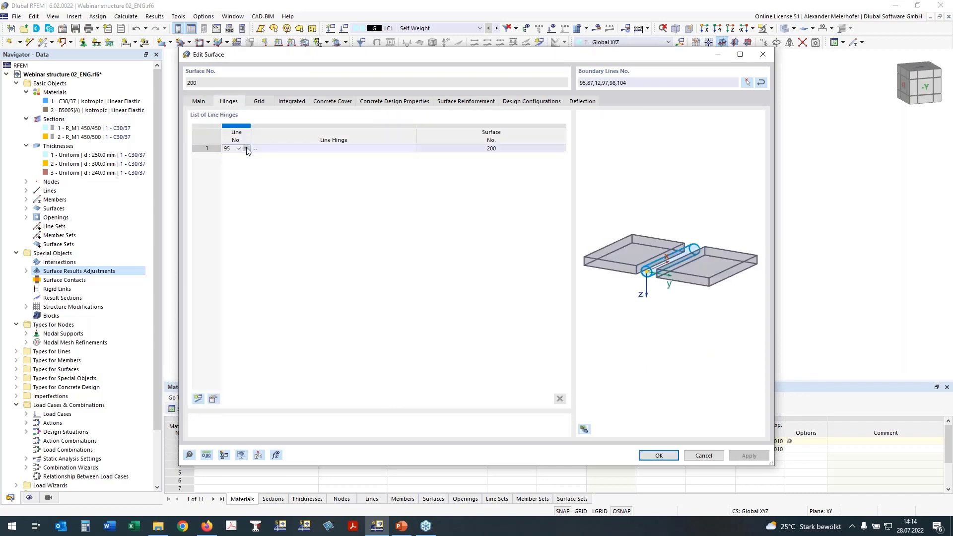
left_click(247, 149)
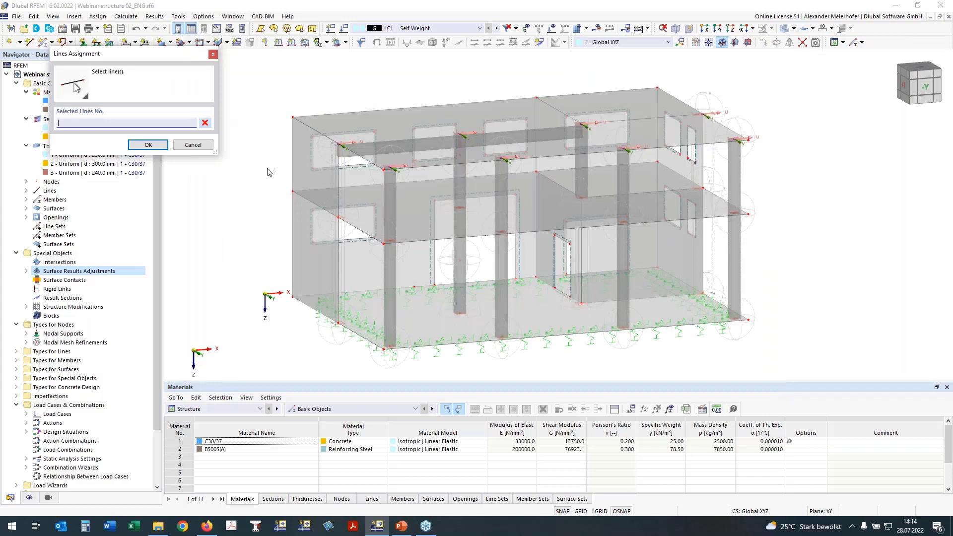
left_click(312, 201)
left_click(348, 187)
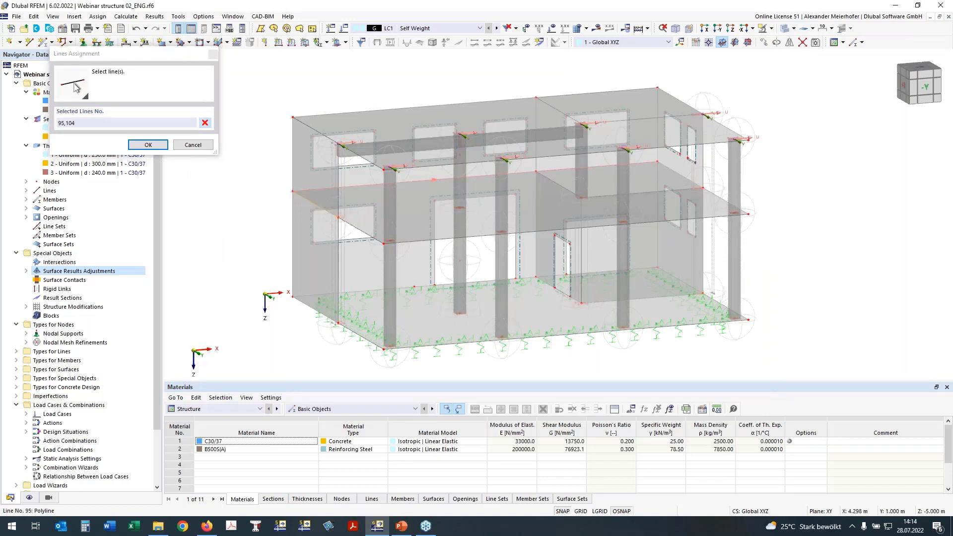
left_click(677, 174)
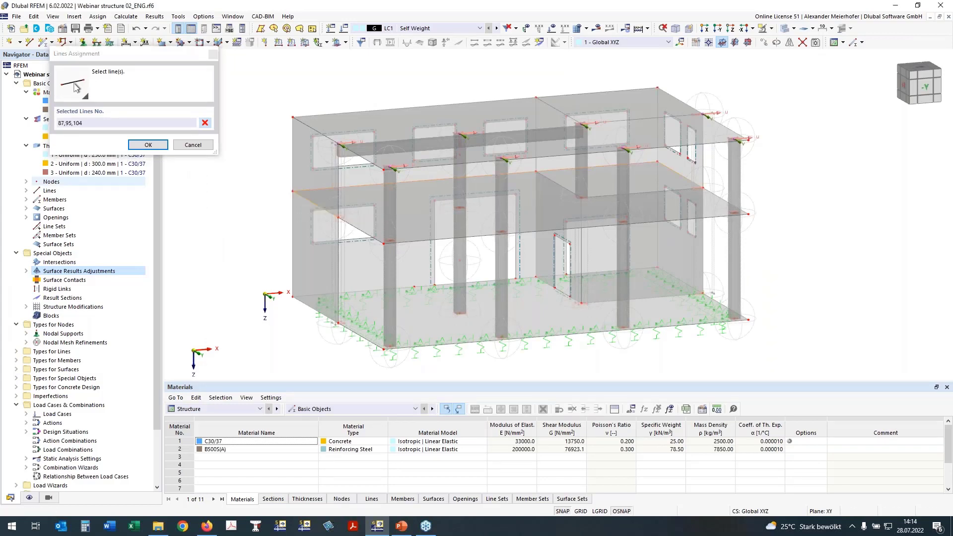
left_click(148, 145)
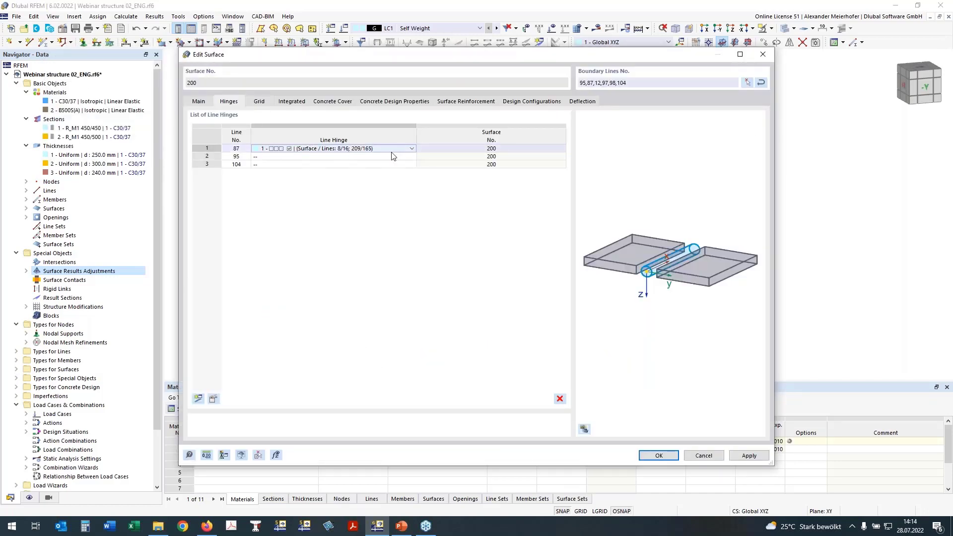
Assign line hinge 1 to lines 87, 95 and 104 of surface 200 and save the surface.
left_click(407, 150)
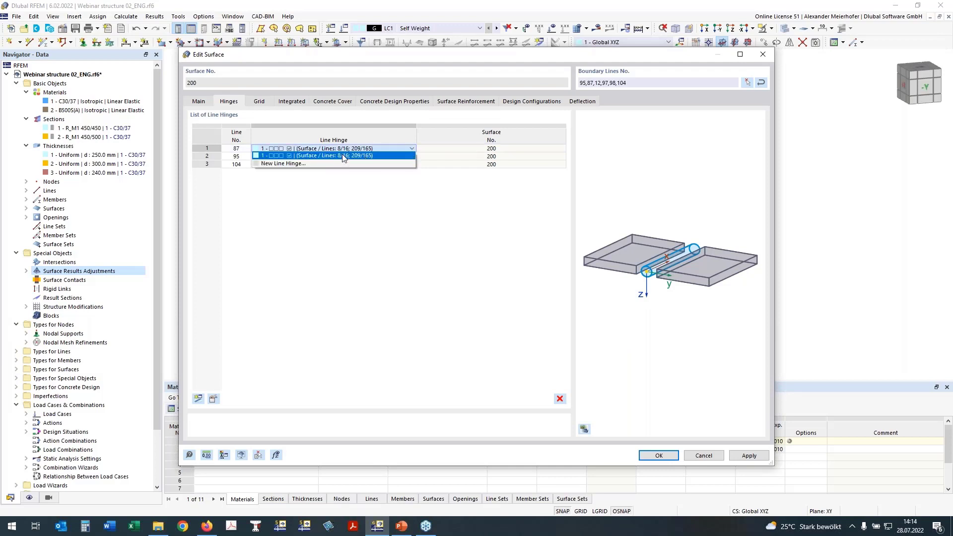
left_click(343, 157)
left_click(276, 158)
left_click(273, 163)
left_click(277, 164)
left_click(276, 172)
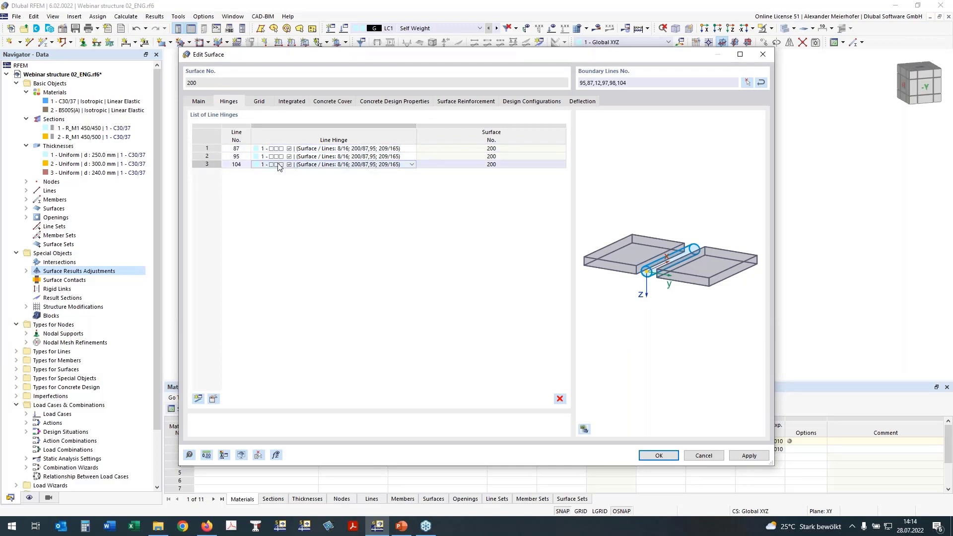
left_click(316, 203)
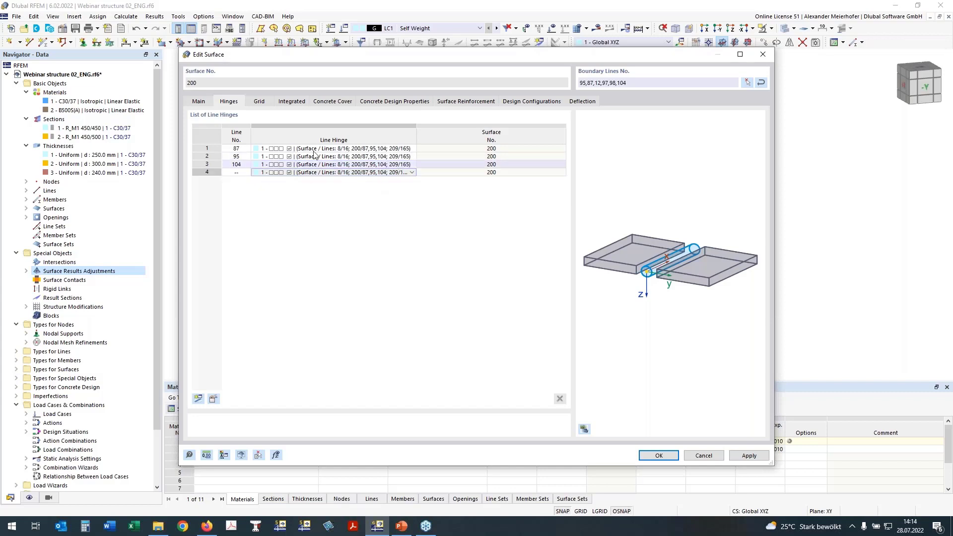
left_click(660, 458)
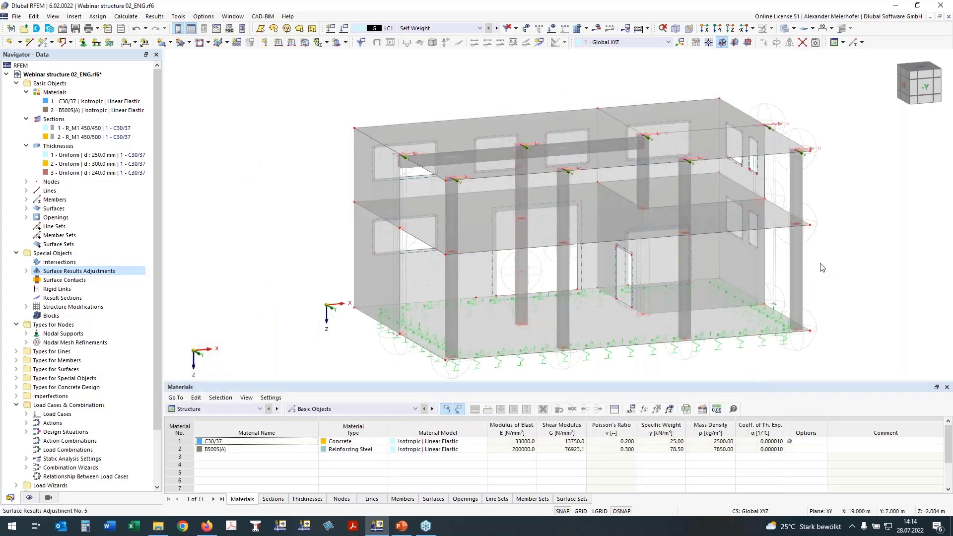
Hide the nodal mesh refinements in the model display.
middle_click_drag(822, 267, 347, 233, "ctrl")
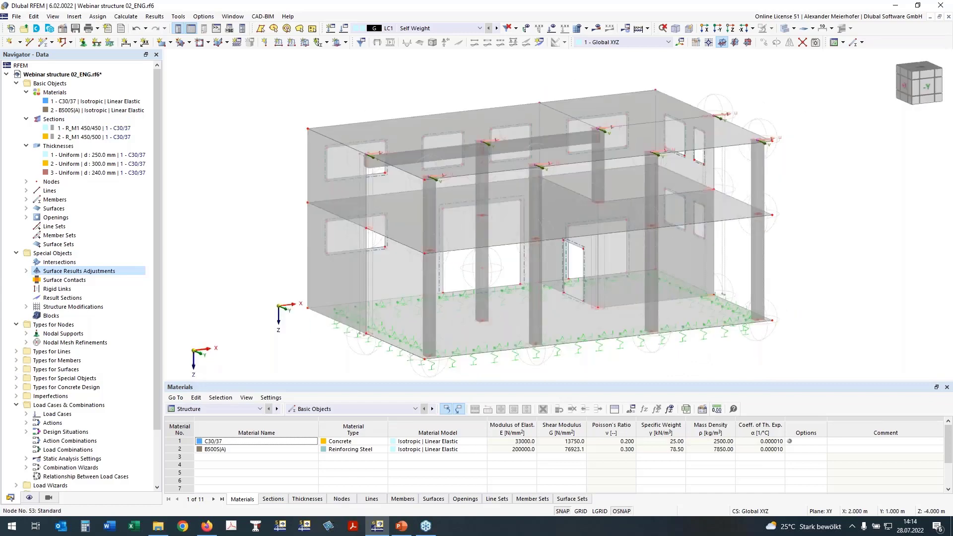
scroll(365, 234, "up", 3)
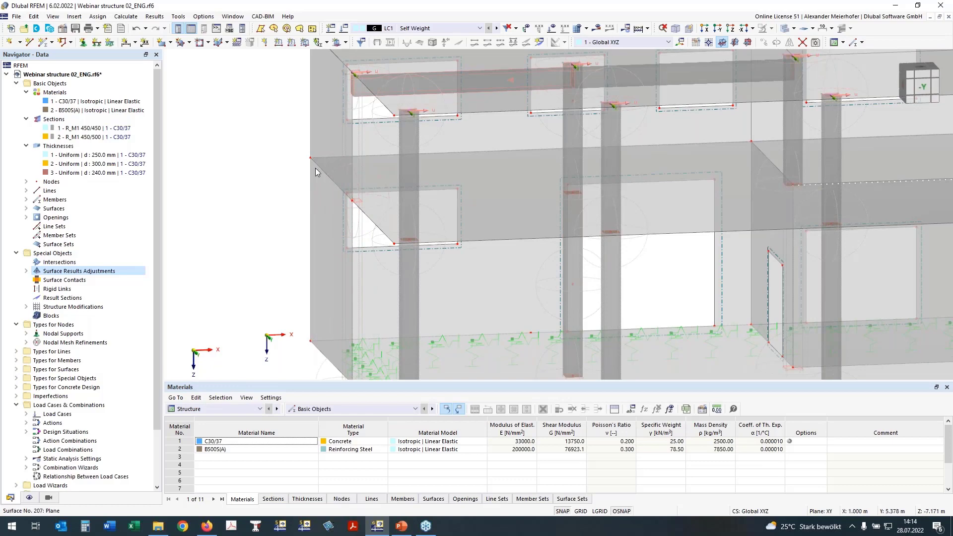
scroll(318, 233, "down", 3)
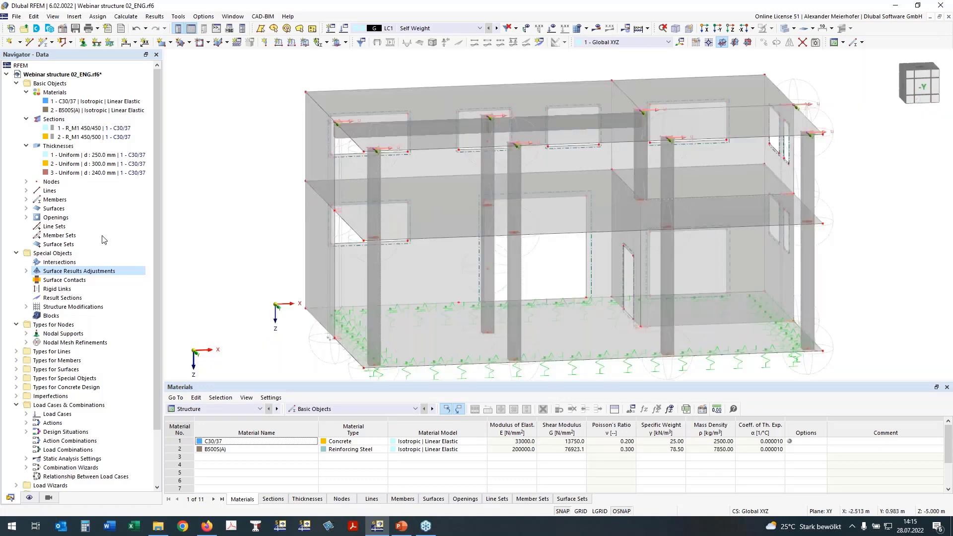
left_click(30, 497)
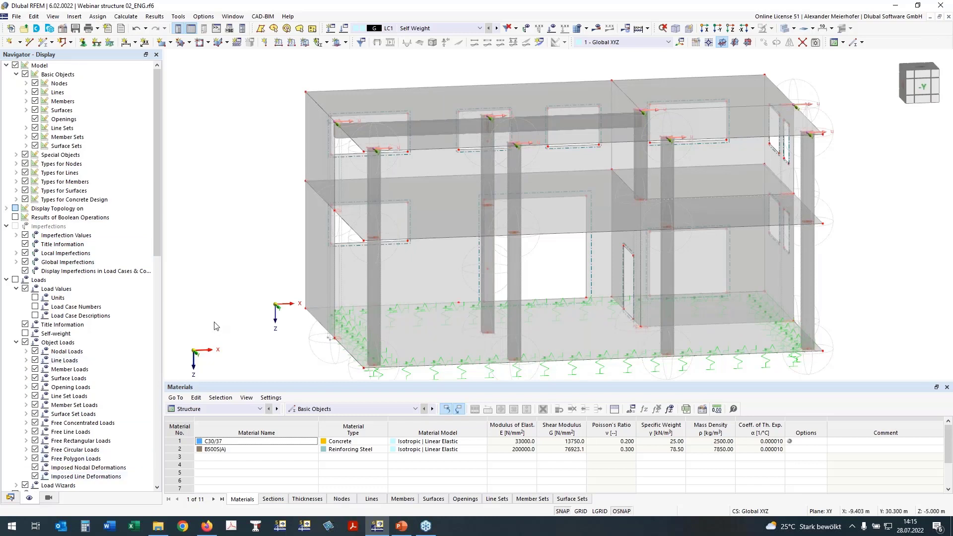
left_click(17, 164)
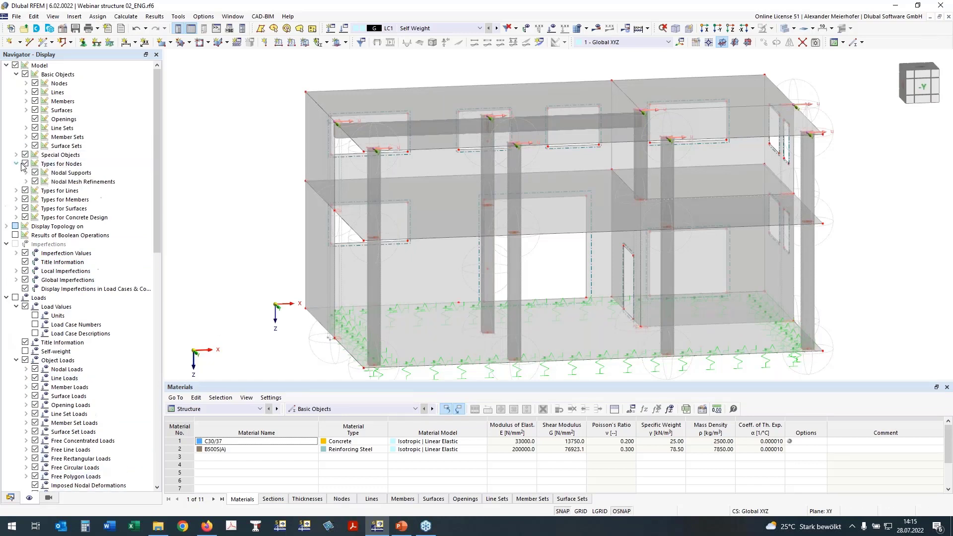
left_click(27, 181)
left_click(35, 182)
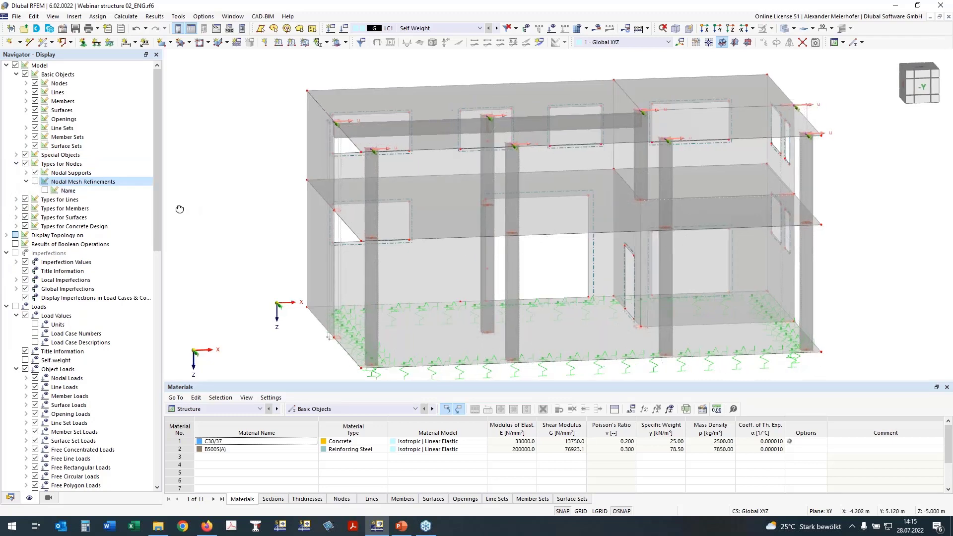
middle_click_drag(180, 209, 157, 208, "ctrl")
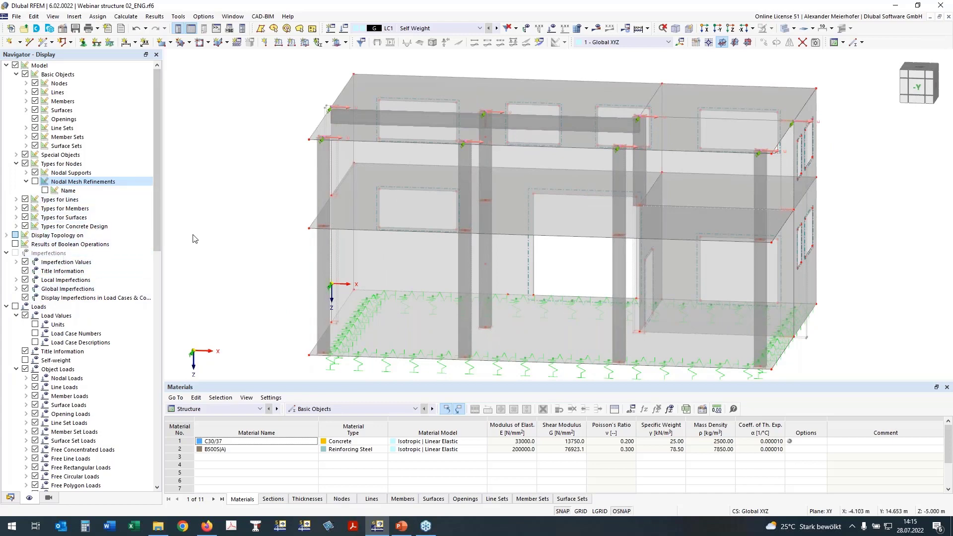
Hide the surface results adjustments among the displayed result objects.
right_click_drag(192, 232, 246, 245)
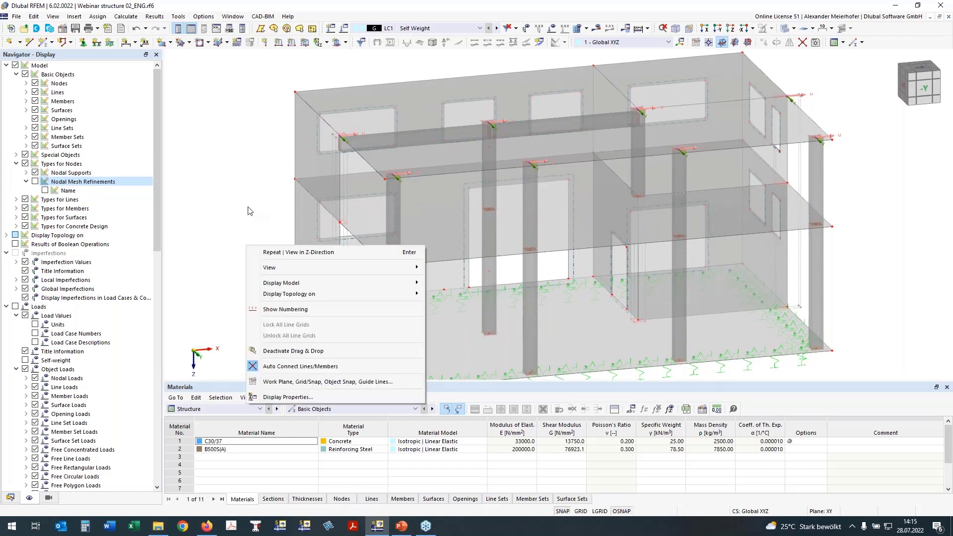
left_click(249, 206)
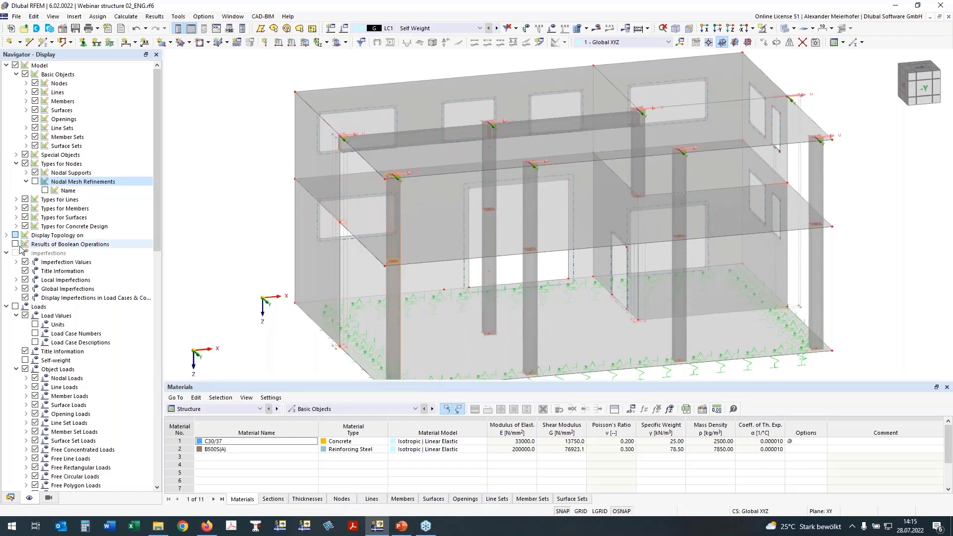
scroll(16, 327, "down", 20)
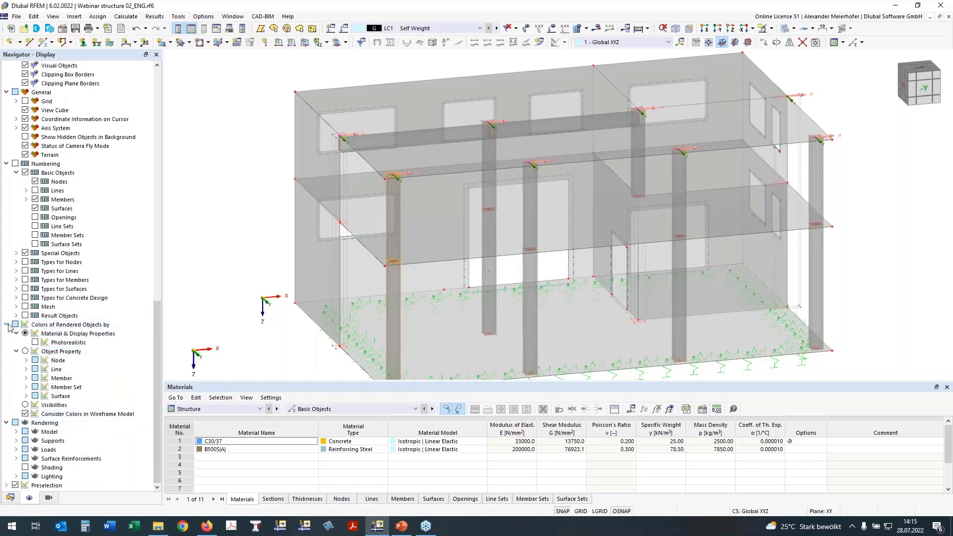
left_click(6, 324)
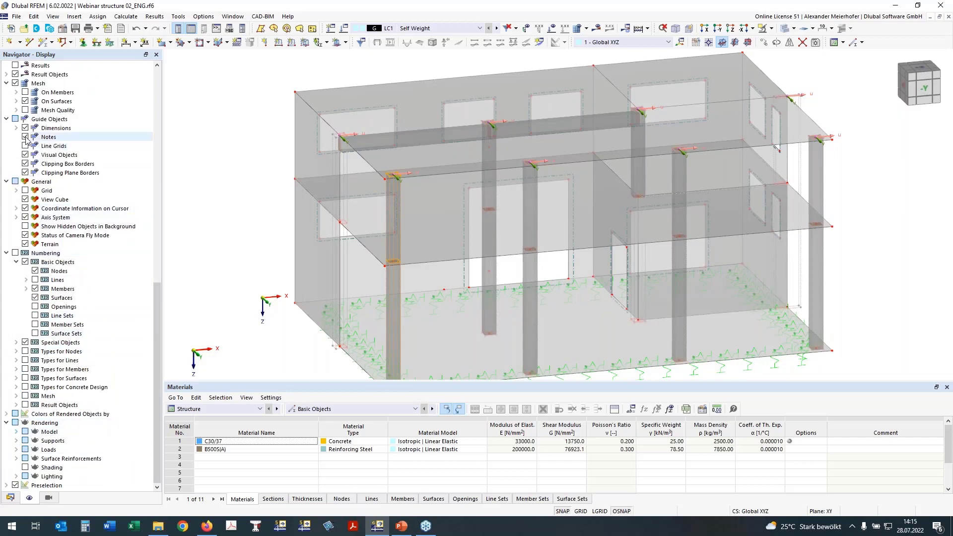
scroll(25, 140, "up", 3)
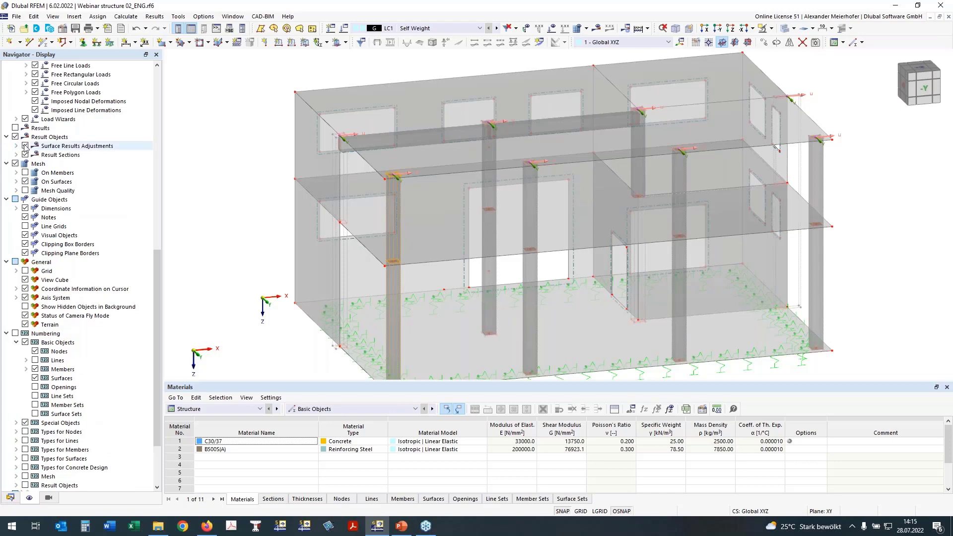
left_click(25, 146)
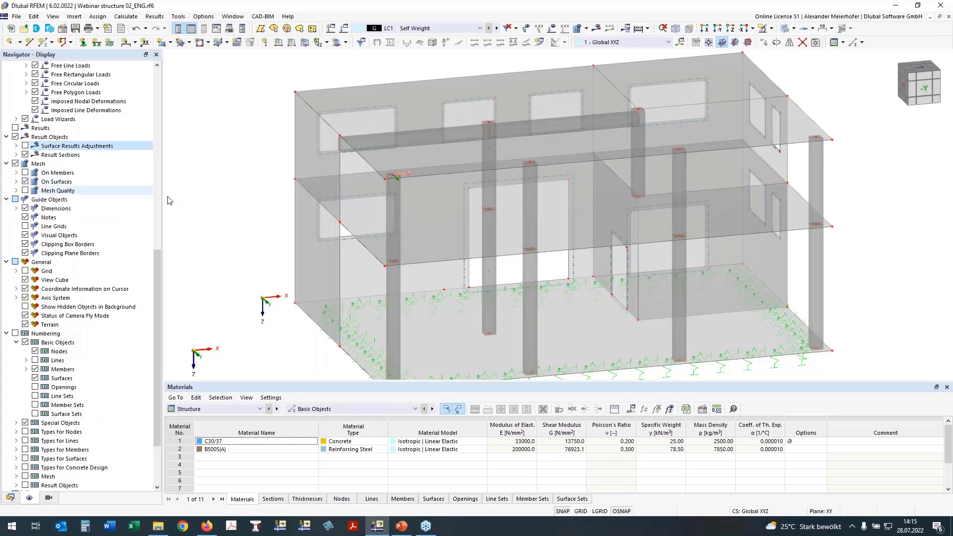
scroll(218, 211, "down", 1)
middle_click_drag(856, 229, 827, 198, "ctrl")
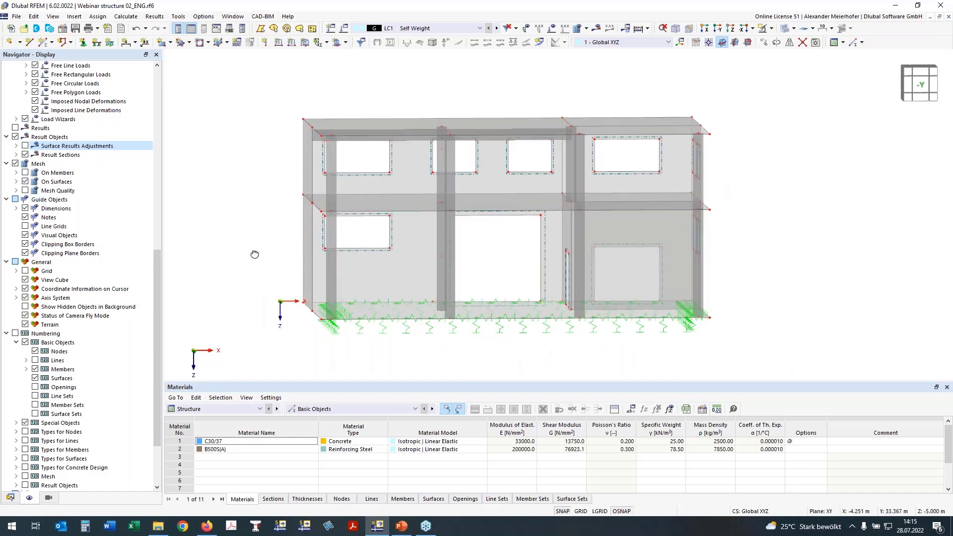
right_click_drag(271, 262, 446, 212)
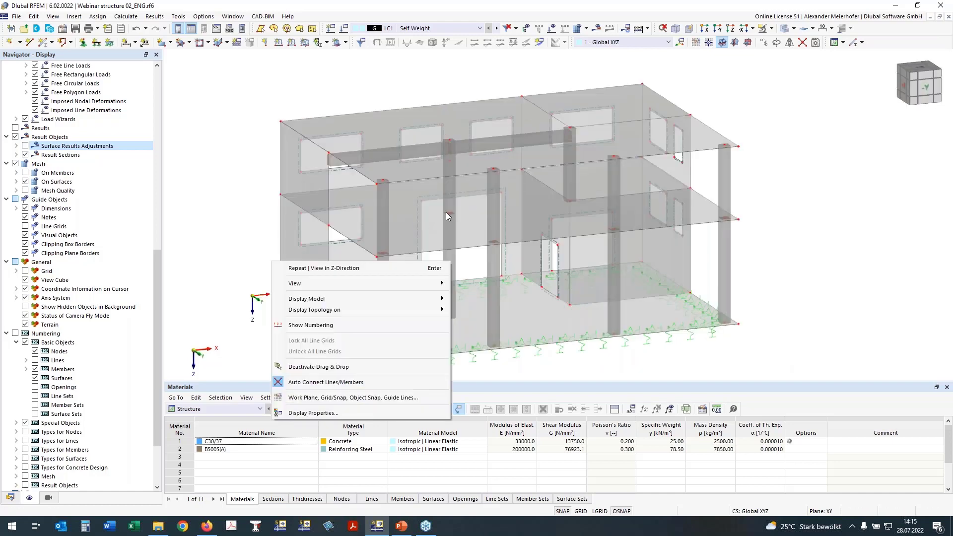
left_click(437, 241)
left_click(437, 240)
middle_click_drag(793, 223, 780, 206, "ctrl")
left_click(780, 206)
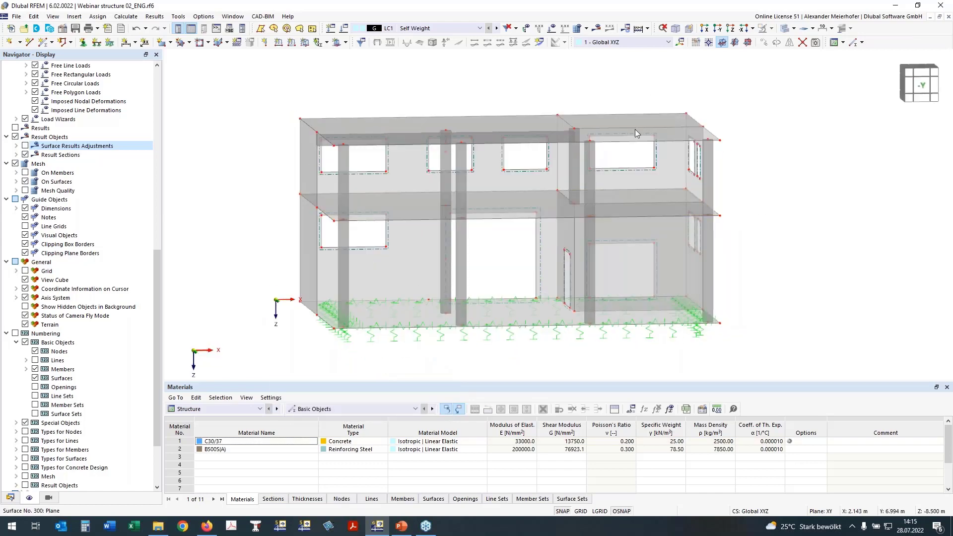
Select all upper-storey objects in the front view and hide them, keeping only the lower storey displayed.
left_click_drag(751, 199, 197, 74)
middle_click_drag(209, 130, 234, 105, "ctrl")
left_click_drag(761, 201, 272, 83)
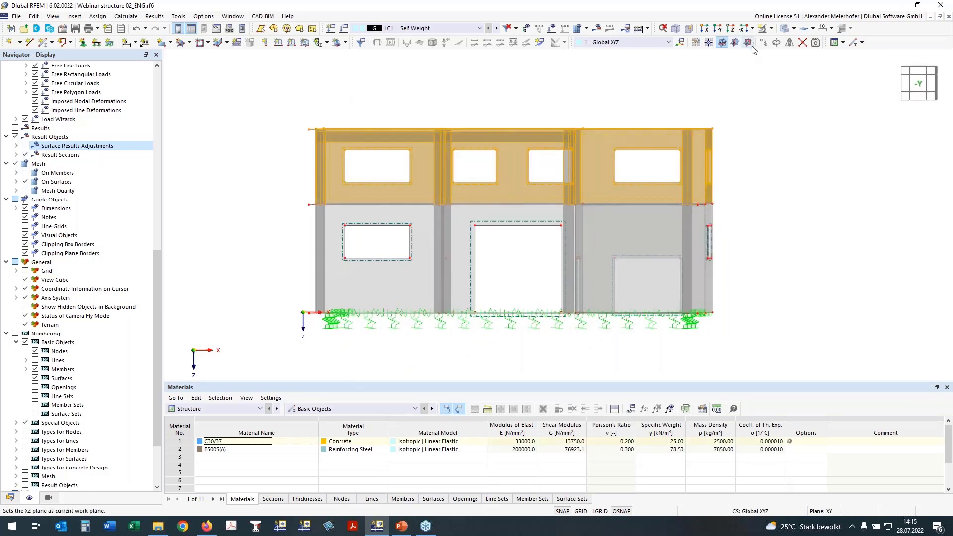
left_click(771, 29)
left_click(771, 42)
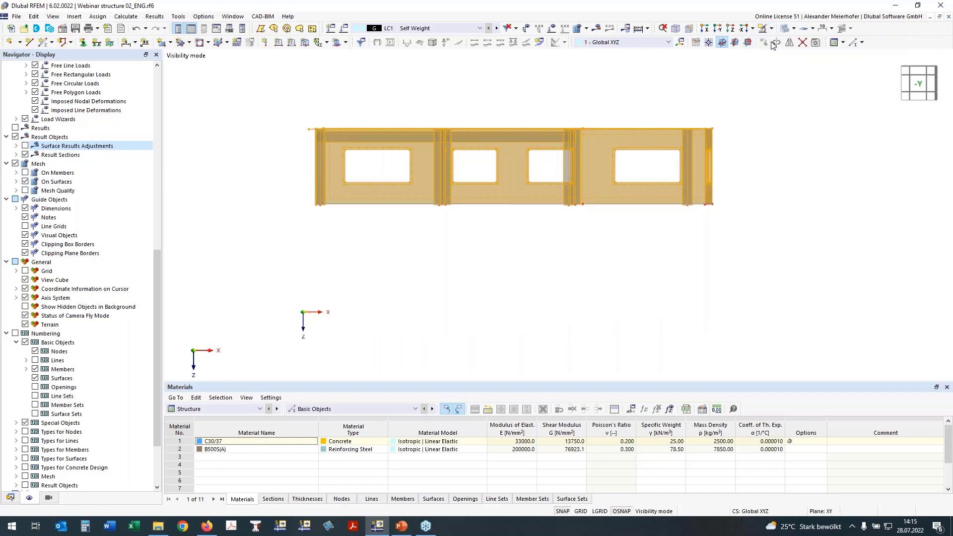
left_click(771, 28)
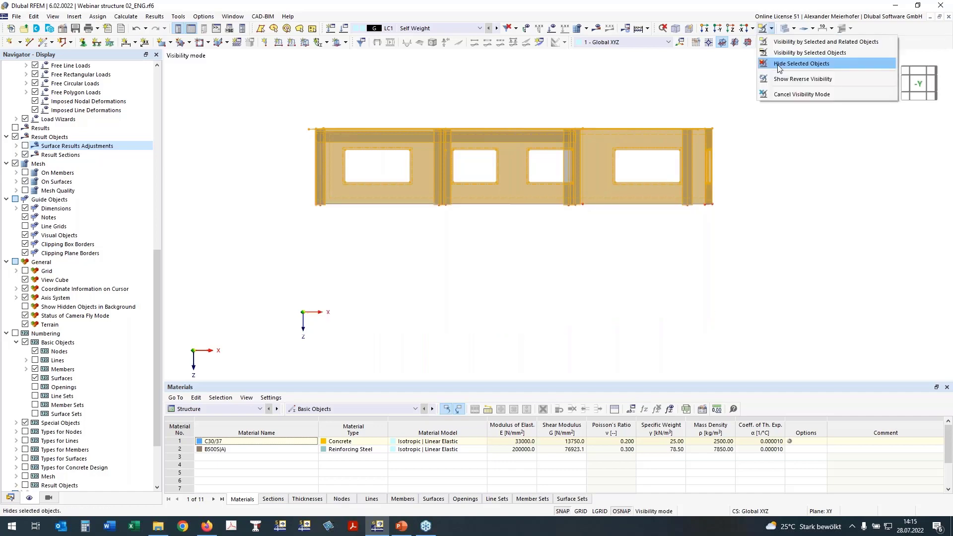
left_click(778, 65)
Set up a new single member of type Rib with section 2 - R_M1 450/500 in C30/37.
middle_click_drag(673, 159, 571, 126, "ctrl")
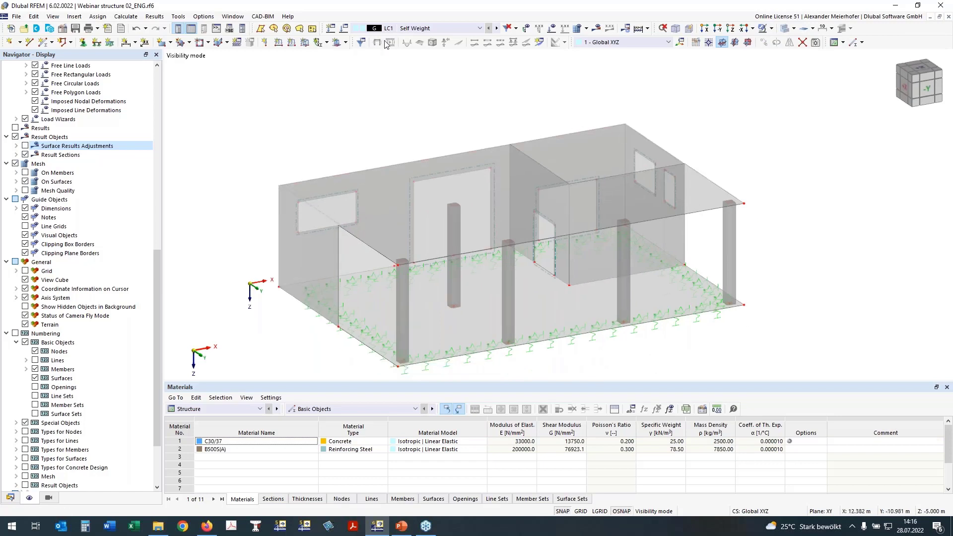
left_click(43, 44)
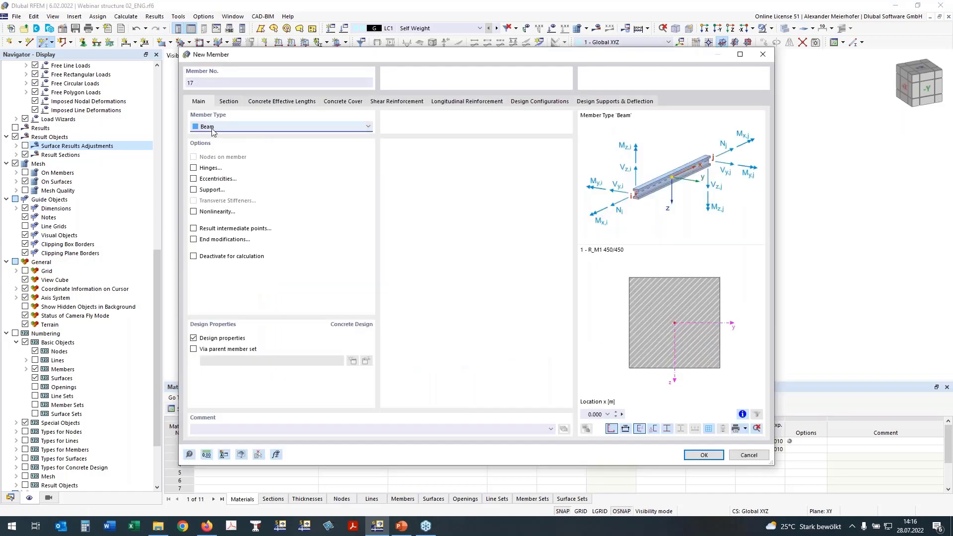
left_click(213, 127)
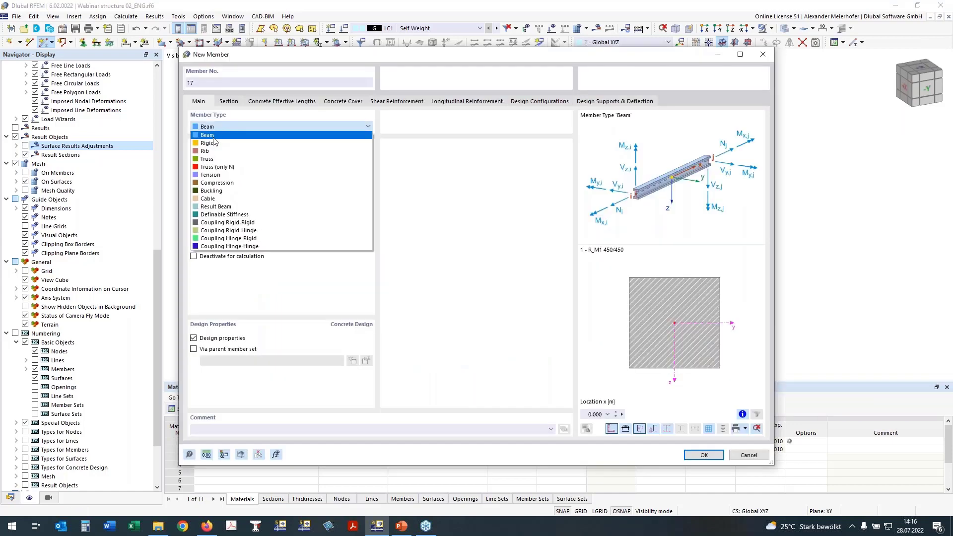
left_click(208, 151)
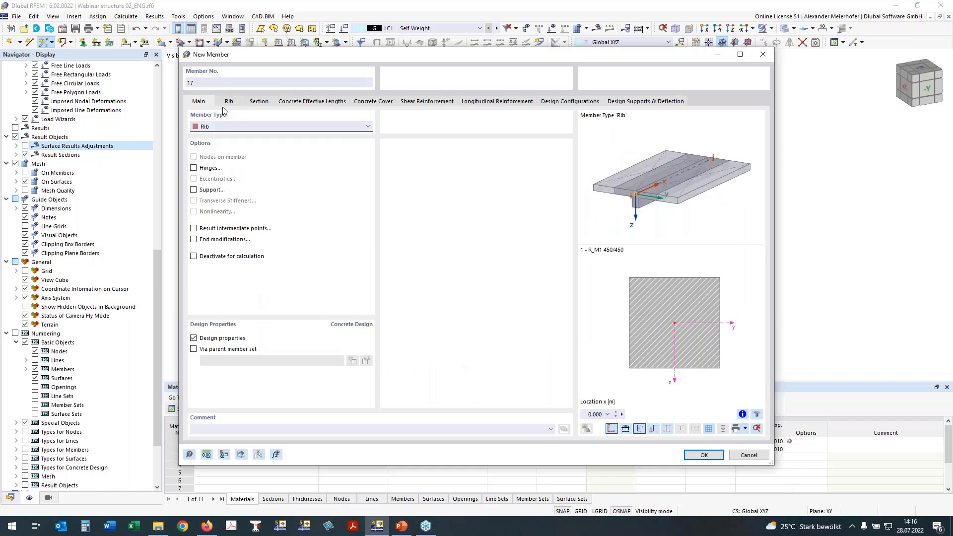
left_click(257, 101)
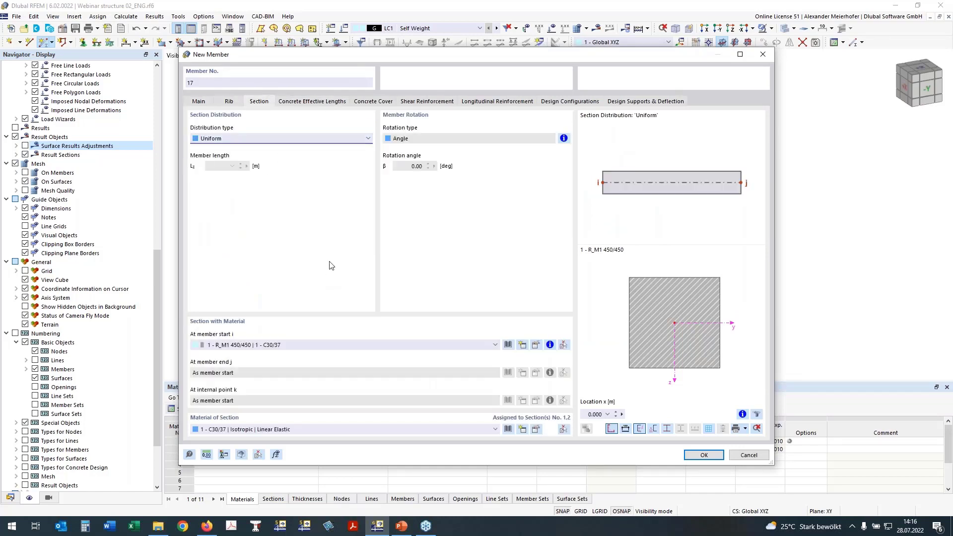
left_click(262, 345)
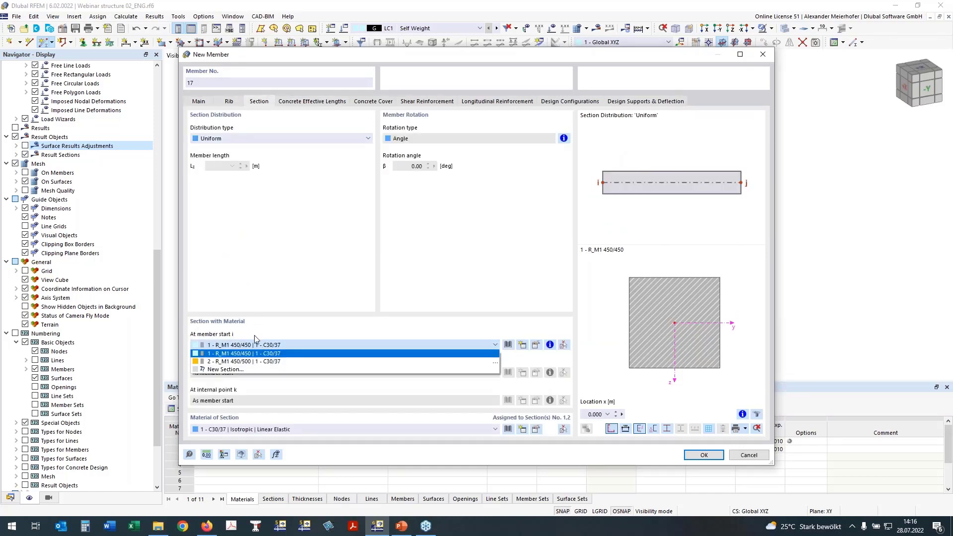
left_click(239, 362)
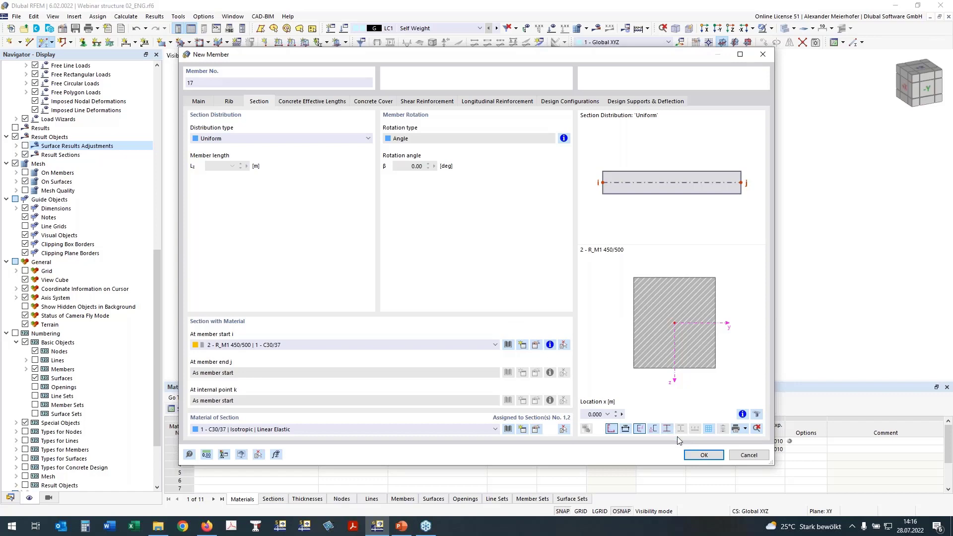
left_click(700, 455)
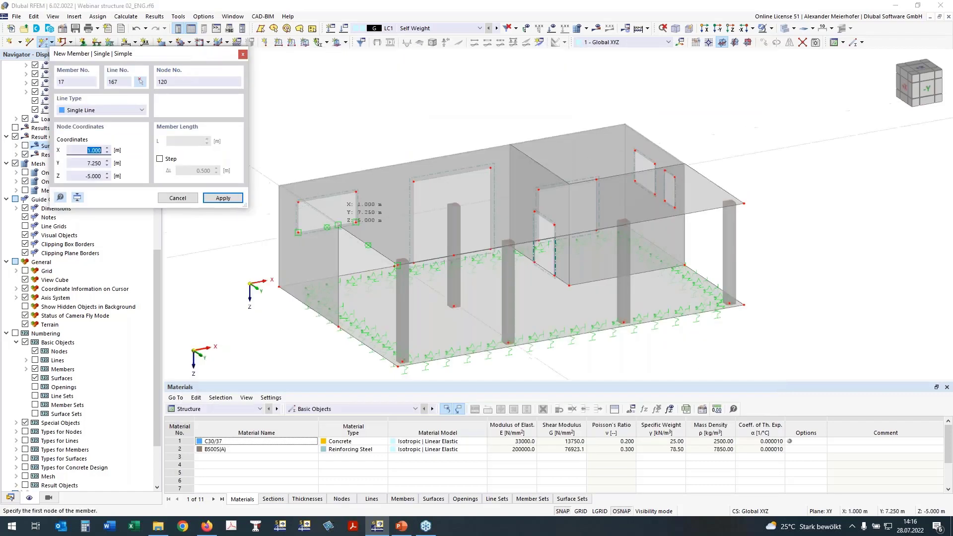
Draw the 6 m rib from the side wall's end to the inner column head at X 7, Y 7, Z -5 m.
scroll(347, 219, "up", 5)
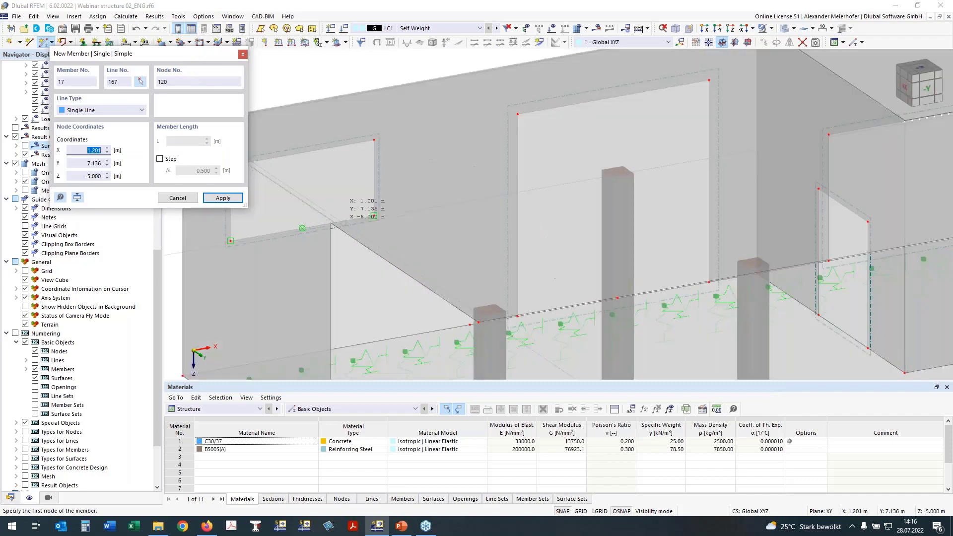
left_click(616, 174)
scroll(617, 171, "down", 2)
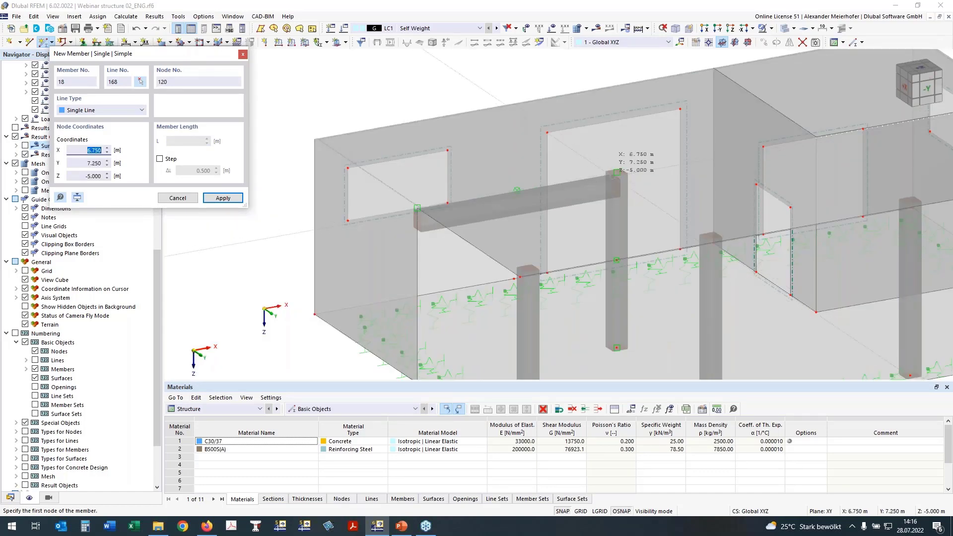
Try to draw a second rib from the inner column head to the interior wall corner, and undo it.
left_click(616, 172)
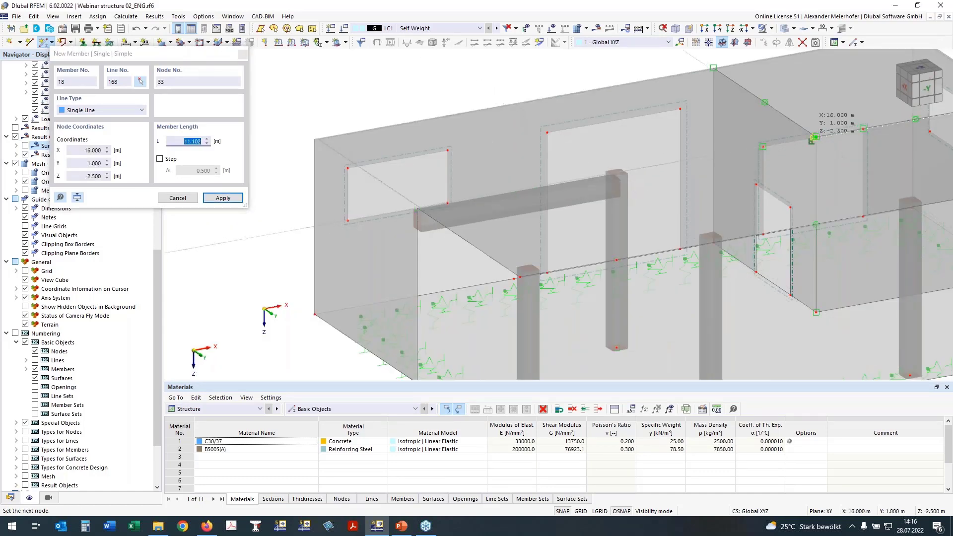
left_click(814, 137)
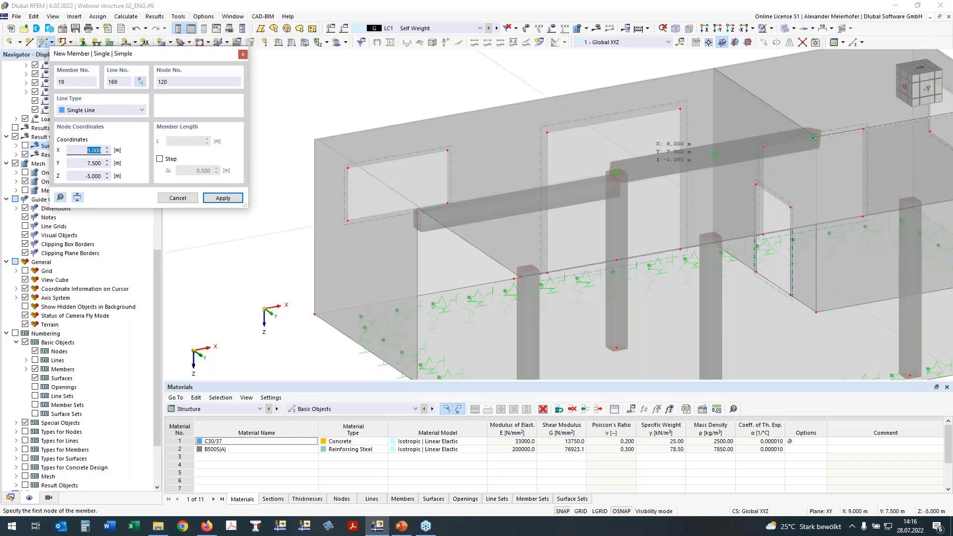
key("Escape")
scroll(561, 173, "up", 3)
middle_click_drag(610, 175, 510, 191)
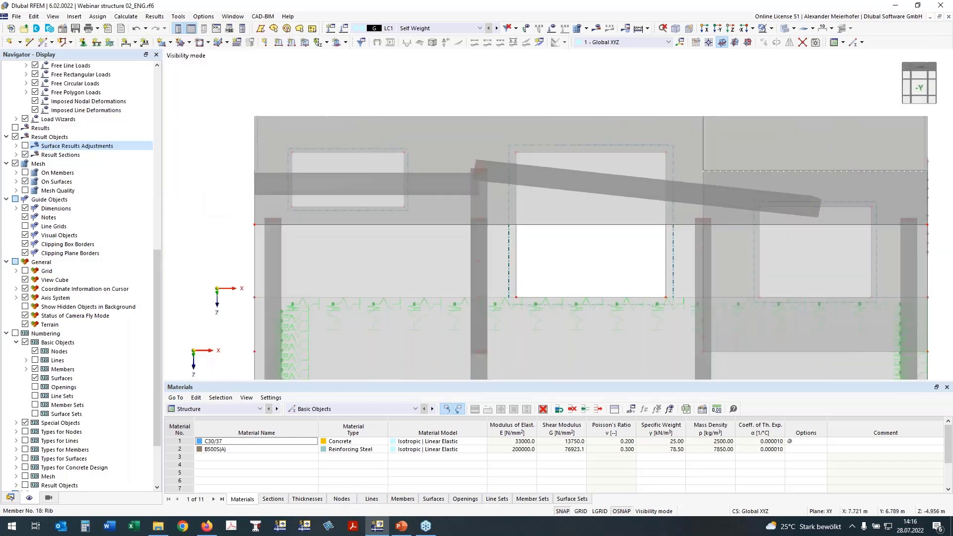
key("ctrl+z")
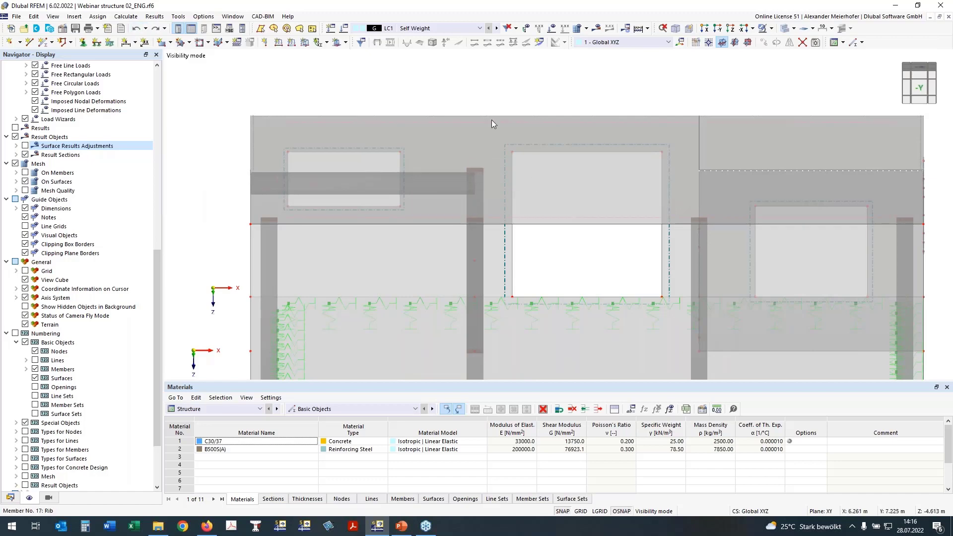
Cancel the visibility mode so both storeys are displayed.
scroll(723, 119, "down", 2)
middle_click_drag(722, 120, 679, 170, "ctrl")
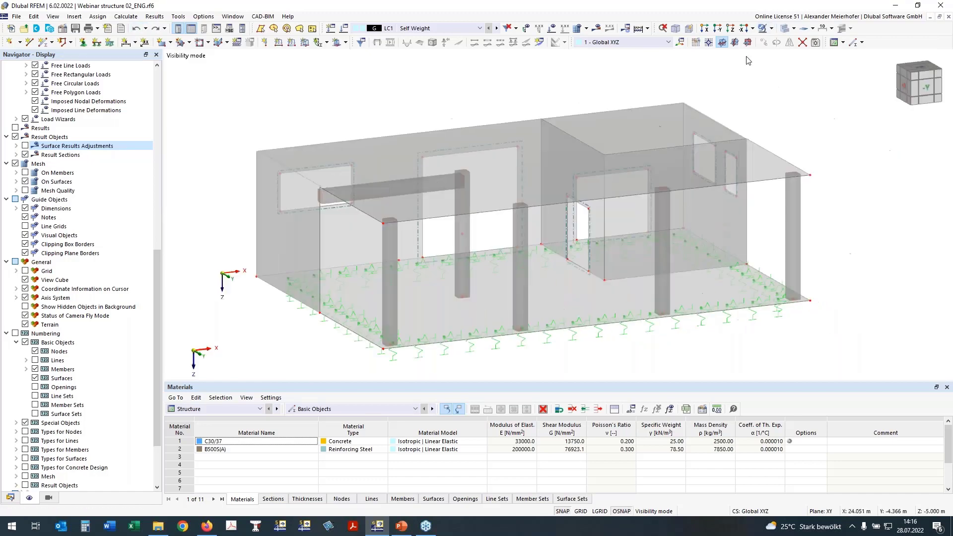
left_click(772, 30)
left_click(785, 106)
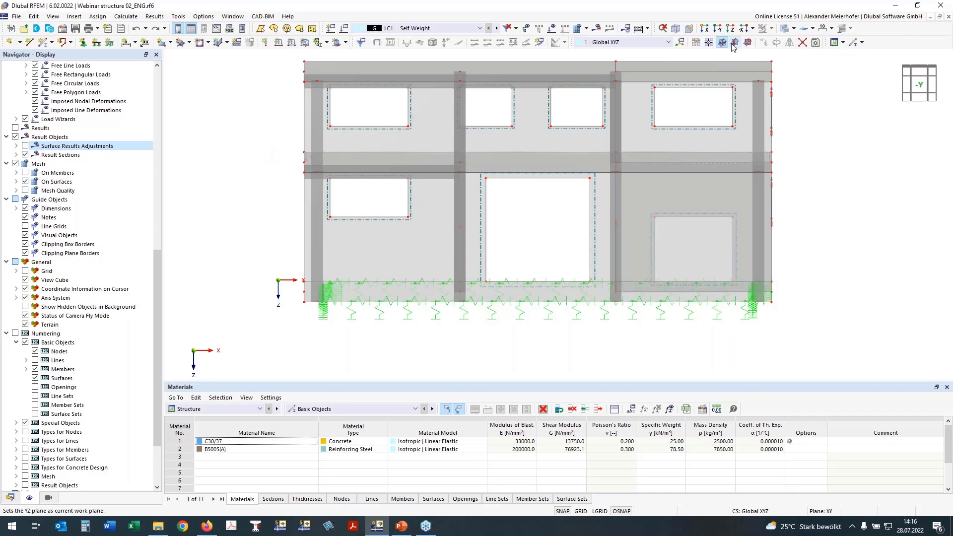
Select the intermediate slab between the storeys in the front view and display only that slab.
left_click(708, 42)
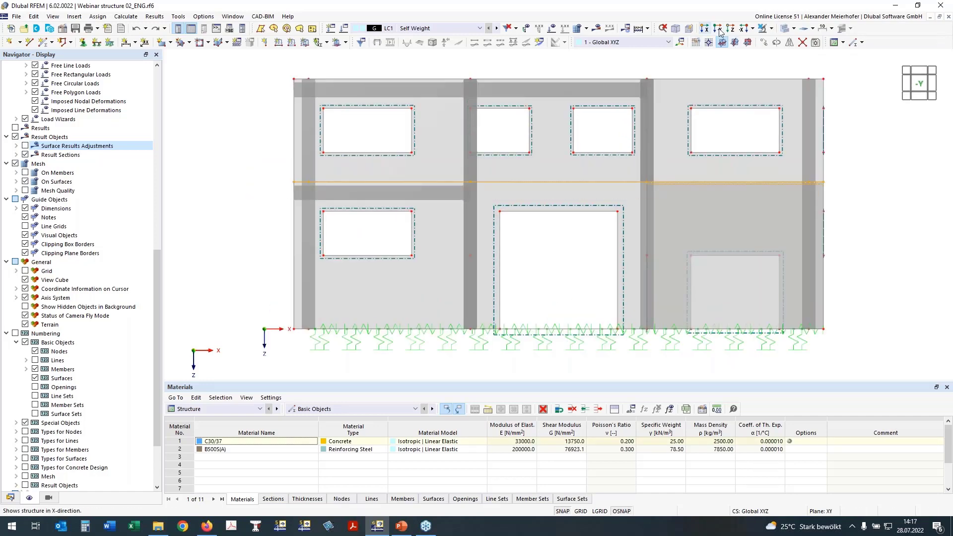
left_click(771, 29)
left_click(772, 42)
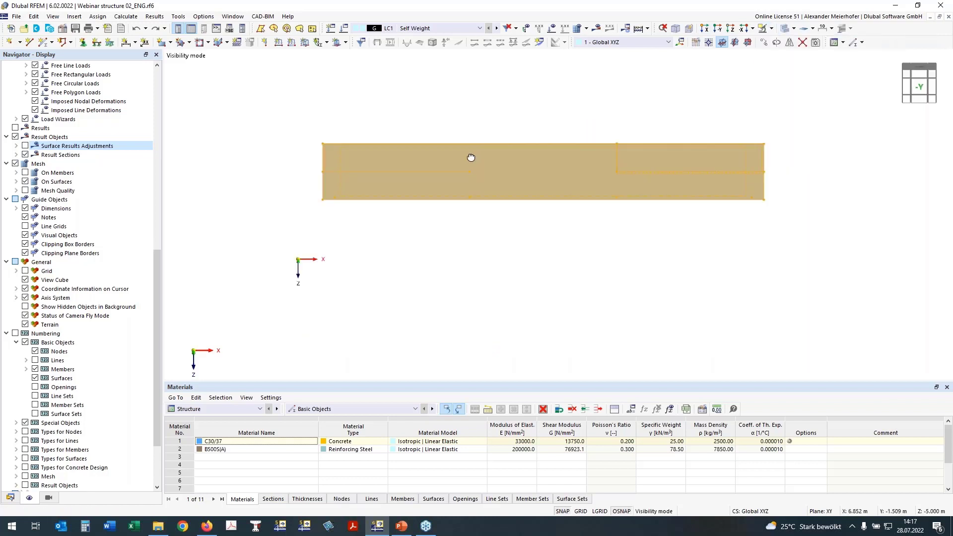
middle_click_drag(471, 158, 508, 176, "ctrl")
left_click(325, 273)
Set up a new single member of type Beam with section 2 - R_M1 450/500 in C30/37.
middle_click_drag(343, 296, 313, 240)
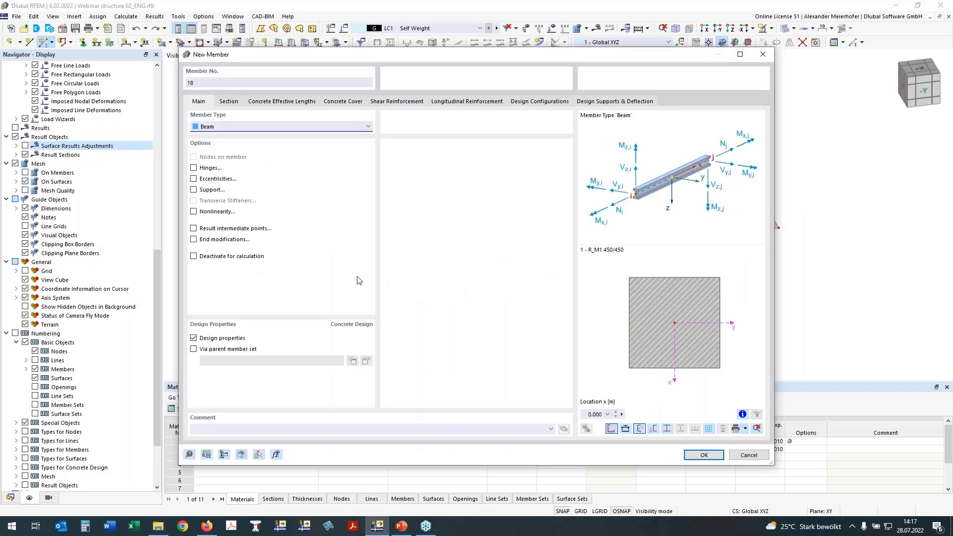
left_click(227, 101)
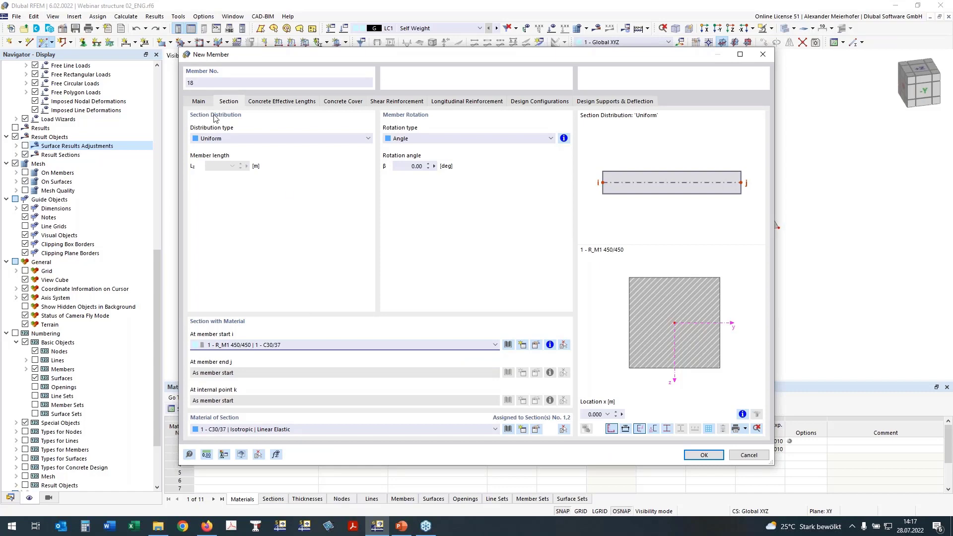
left_click(494, 344)
left_click(461, 363)
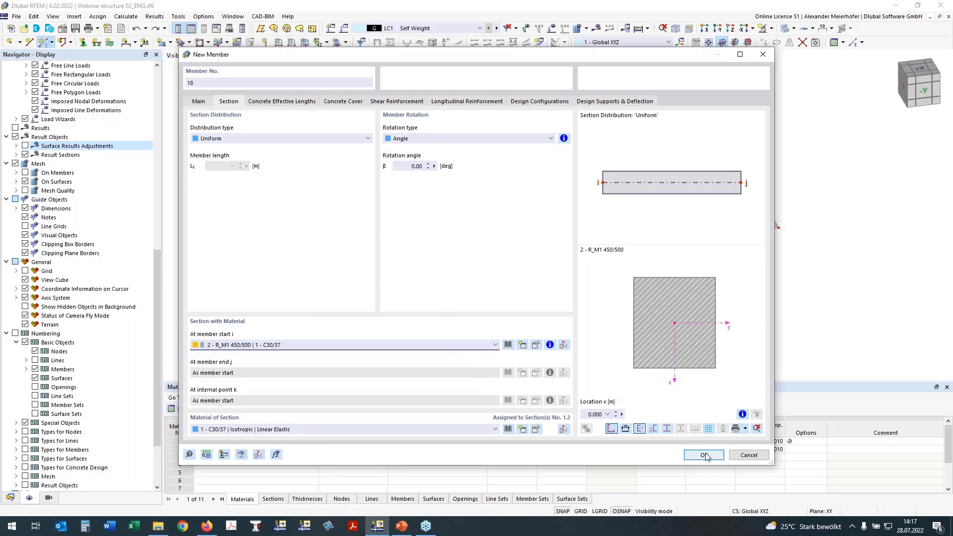
key("Return")
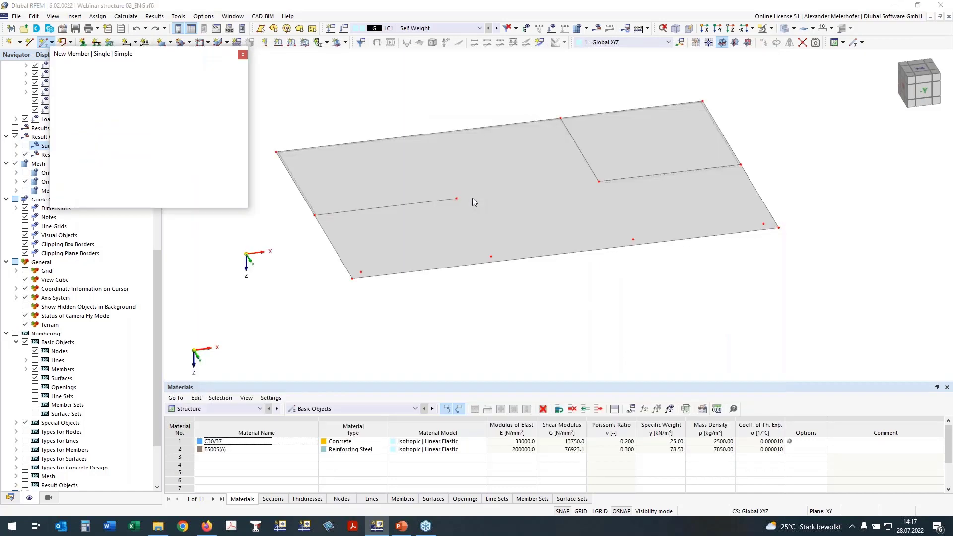
Draw the beam on the intermediate slab from the existing rib's end node to the interior wall corner.
left_click(457, 198)
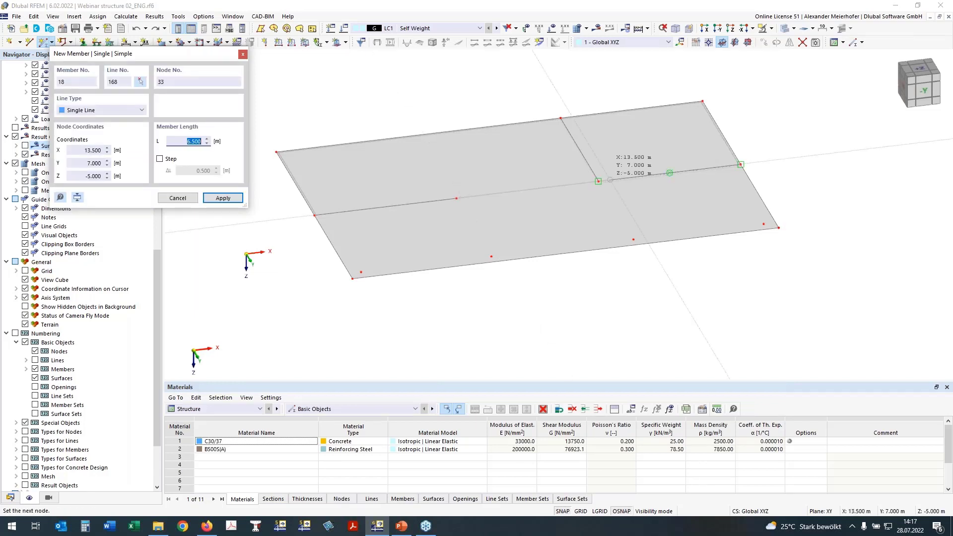
left_click(598, 181)
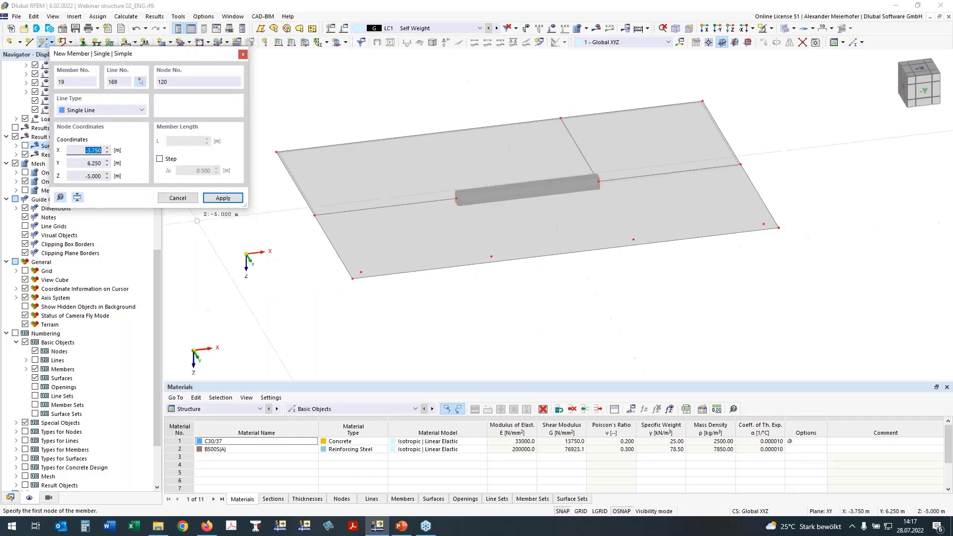
key("Escape")
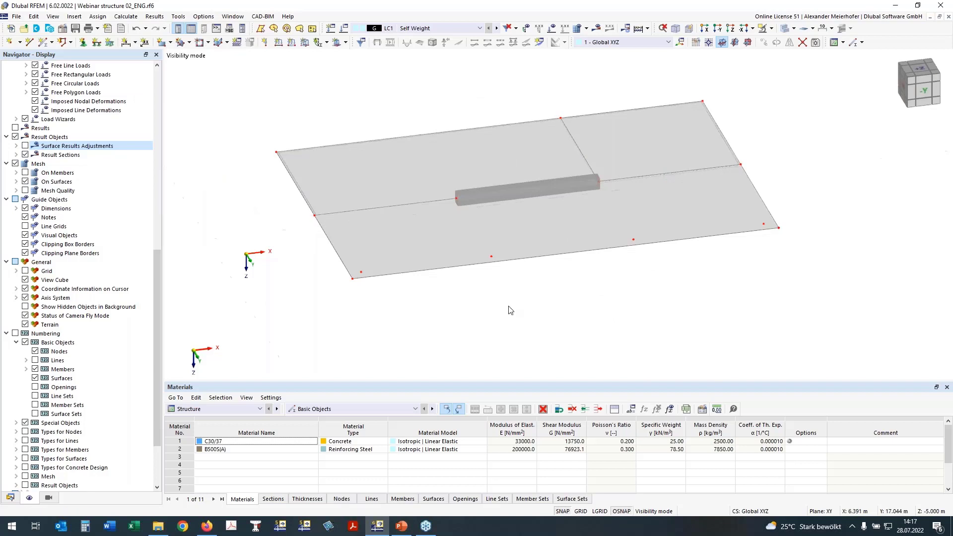
Leave the slab-only display and show the entire building model.
left_click(717, 28)
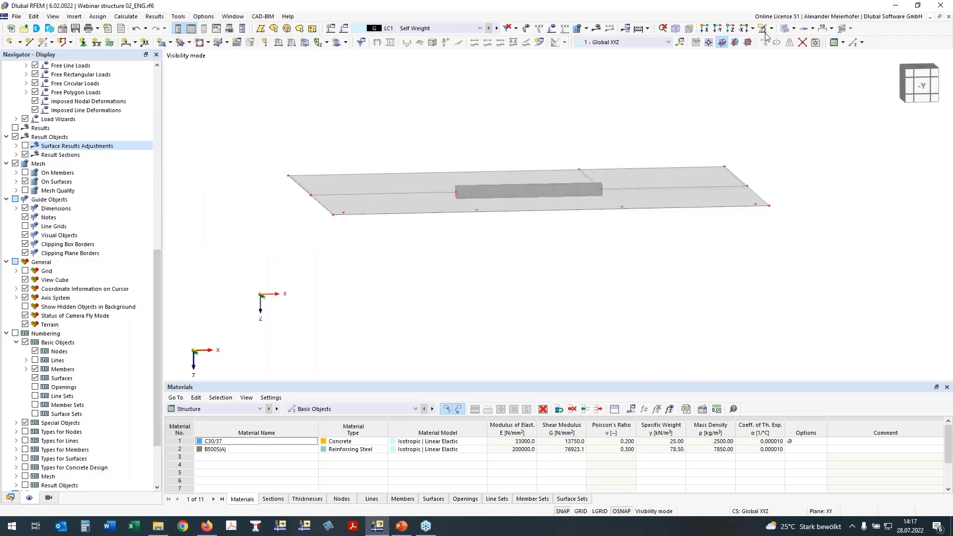
left_click(765, 32)
left_click(778, 95)
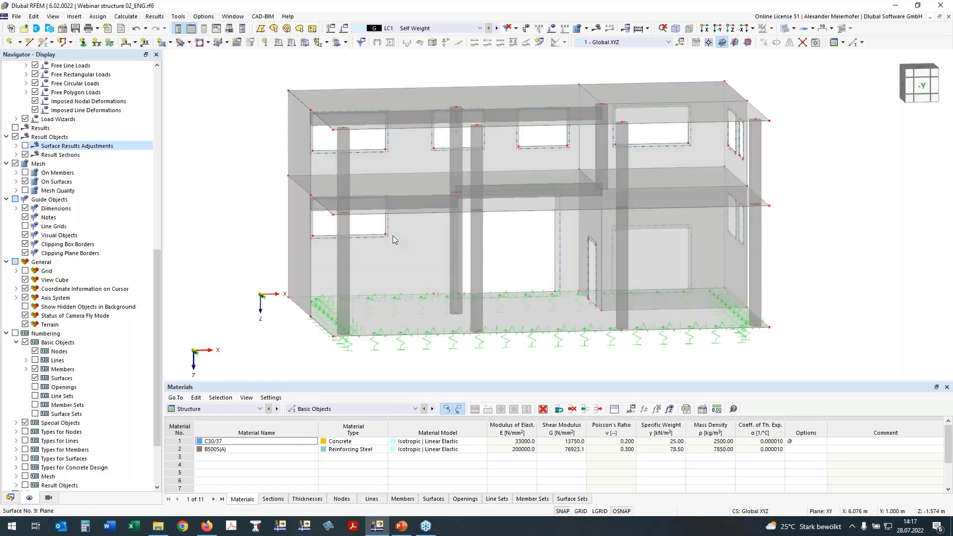
Edit the existing downstand rib under the intermediate slab, ending its first flange segment at 15 % with the width defined by EC2.
mouse_move(314, 221)
middle_mouse_down("ctrl")
mouse_move(329, 223)
mouse_move(323, 229)
middle_mouse_up("ctrl")
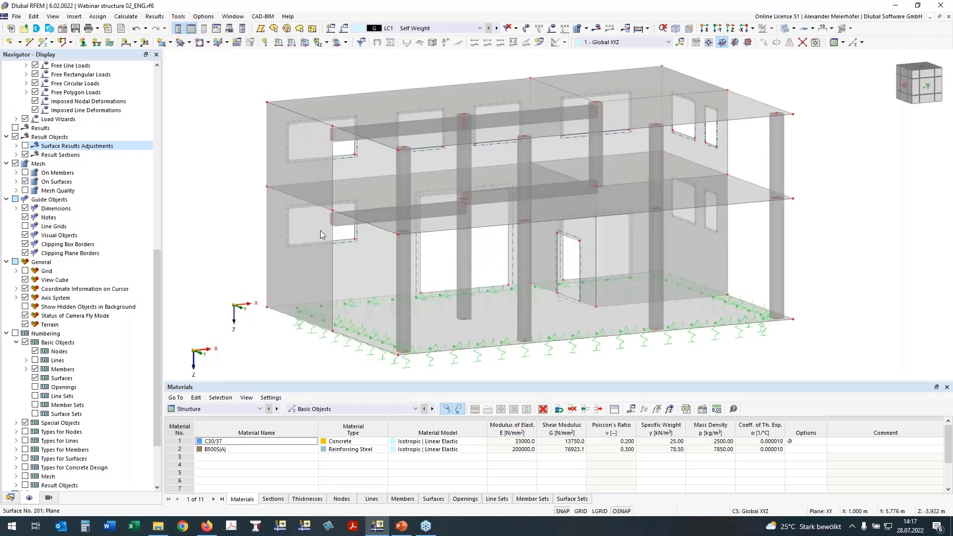
double_click(345, 218)
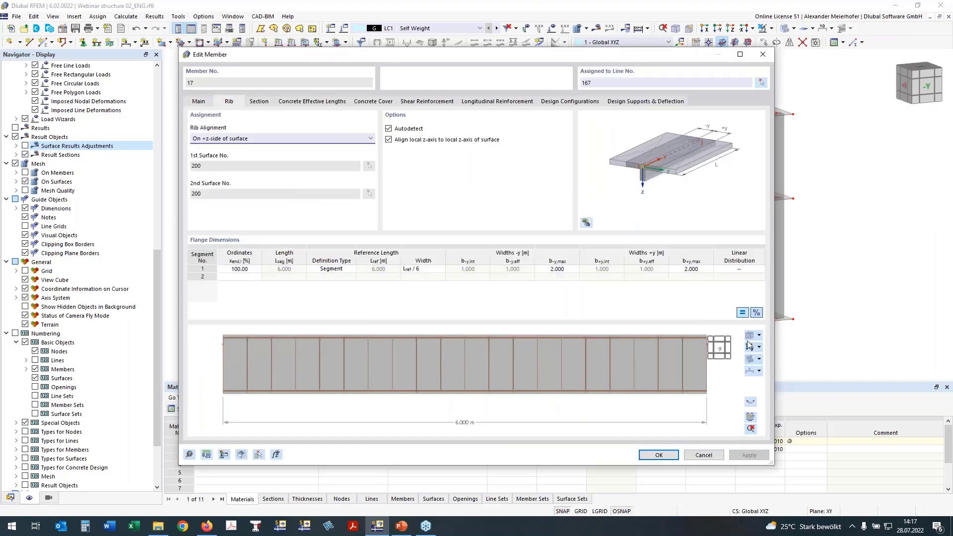
left_click(750, 348)
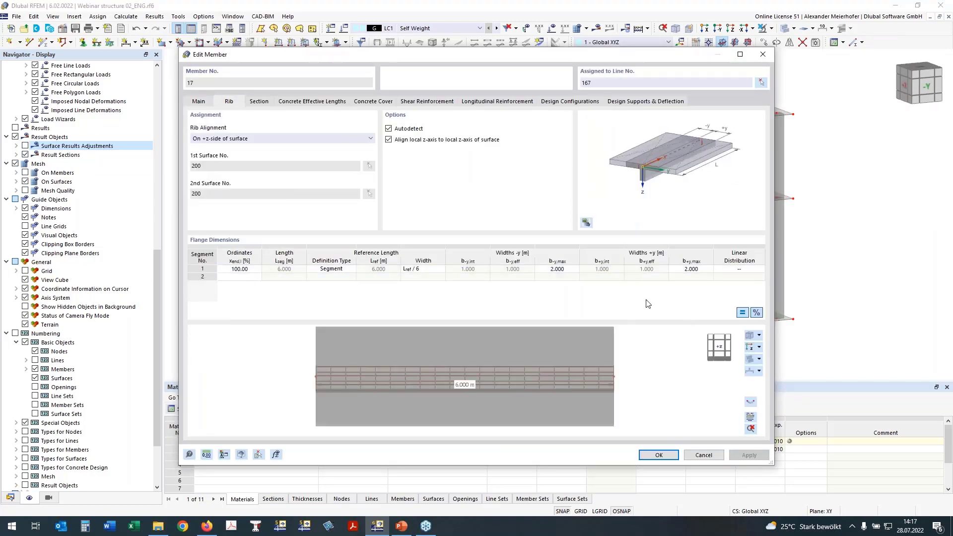
left_click(250, 269)
type("15")
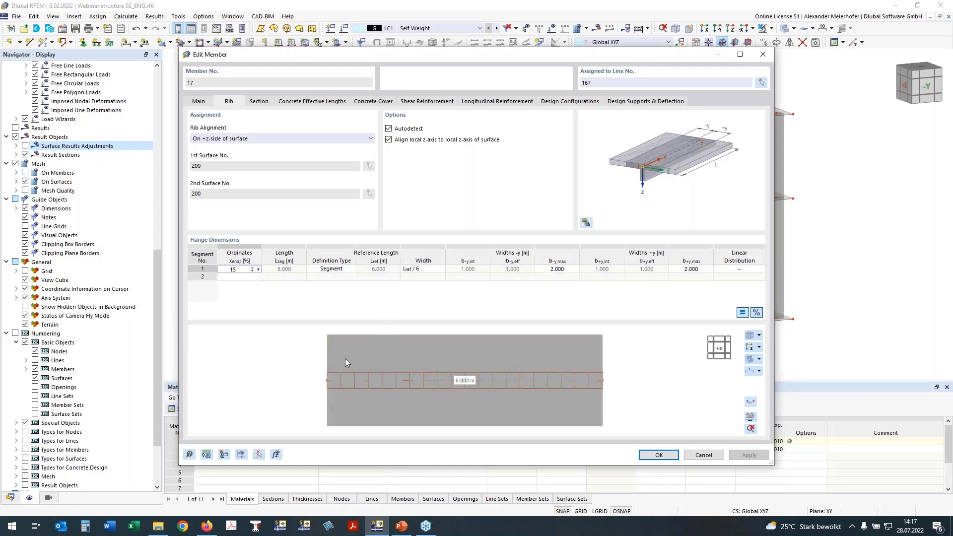
left_click(339, 268)
left_click(420, 268)
left_click(423, 269)
left_click(408, 300)
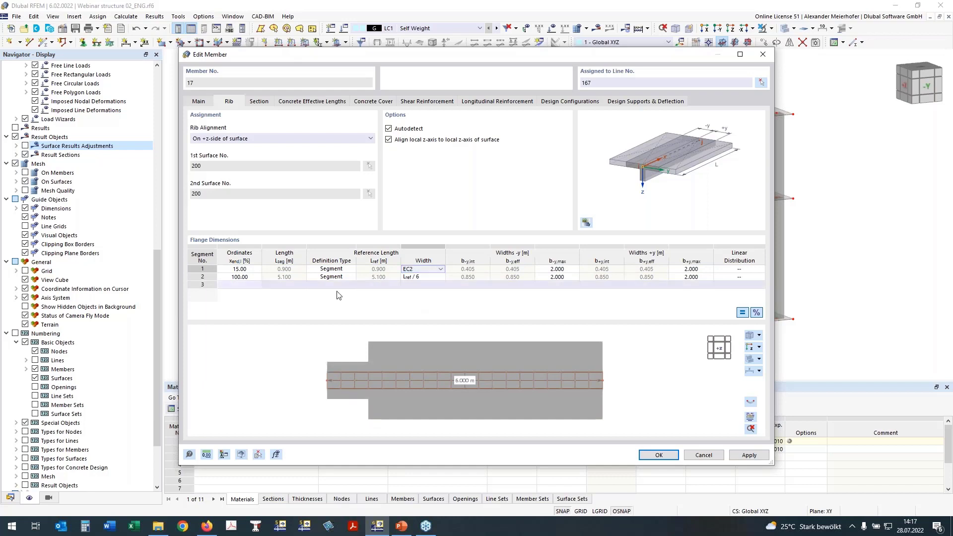
Set the second flange segment's width to EC2 and end it at 85 %, with a third segment running to 100 %.
left_click(421, 278)
left_click(419, 278)
left_click(255, 280)
left_click(244, 277)
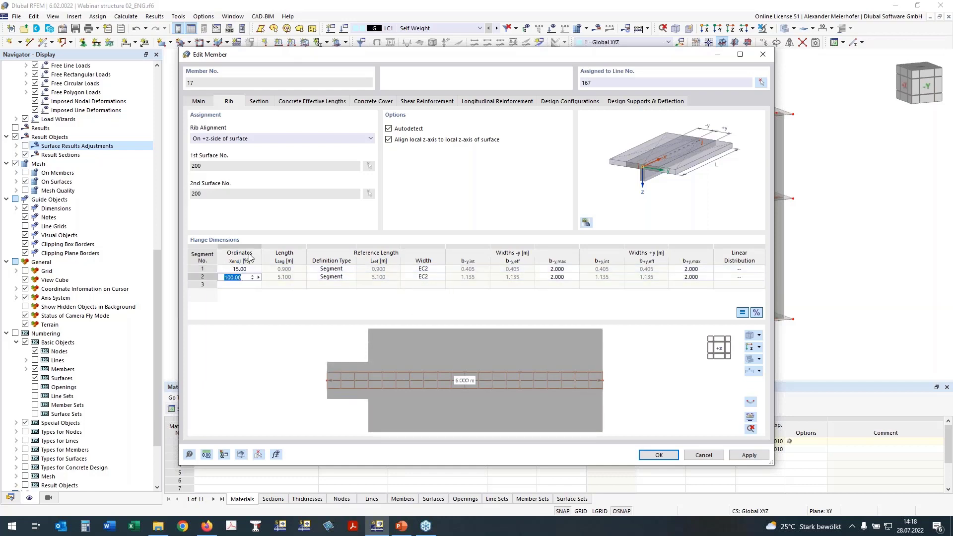
type("85")
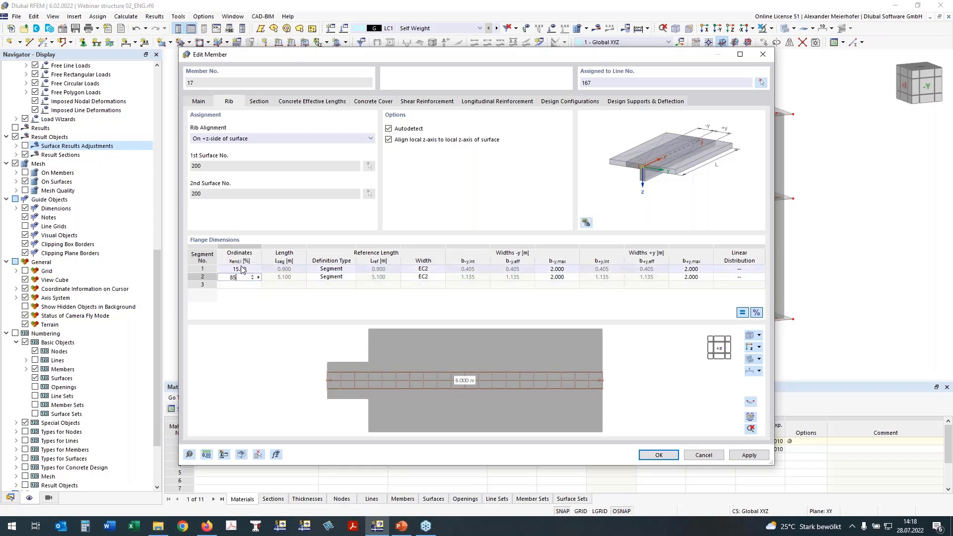
left_click(236, 285)
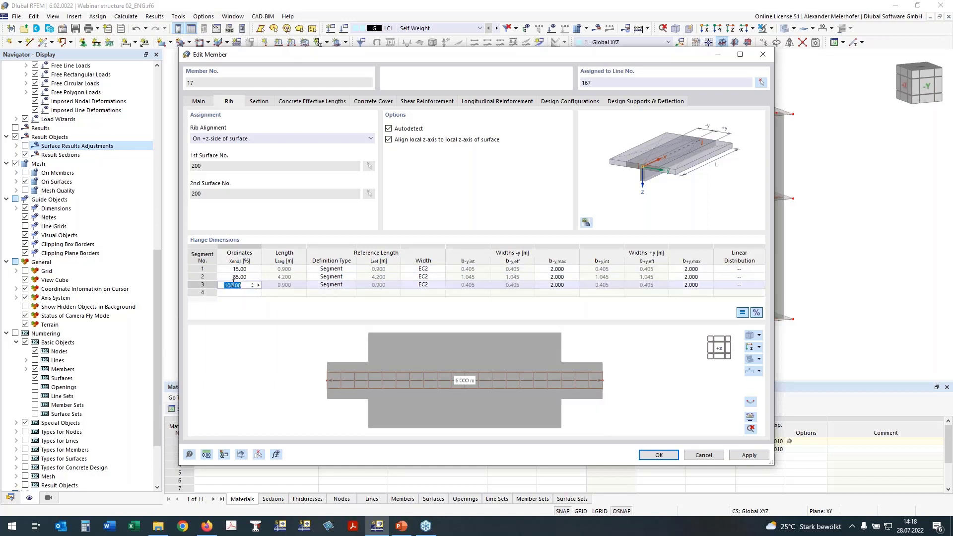
type("100")
left_click(241, 278)
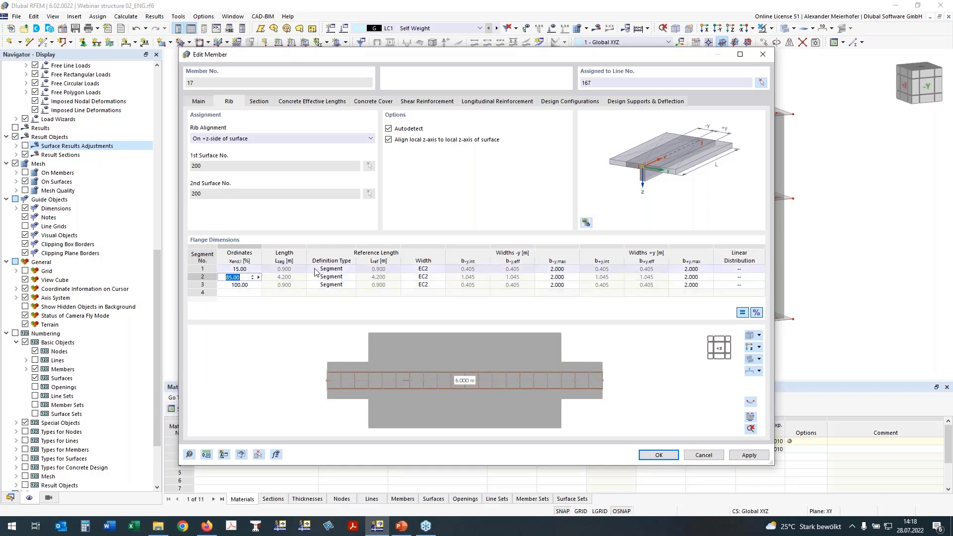
left_click(330, 287)
left_click(595, 377)
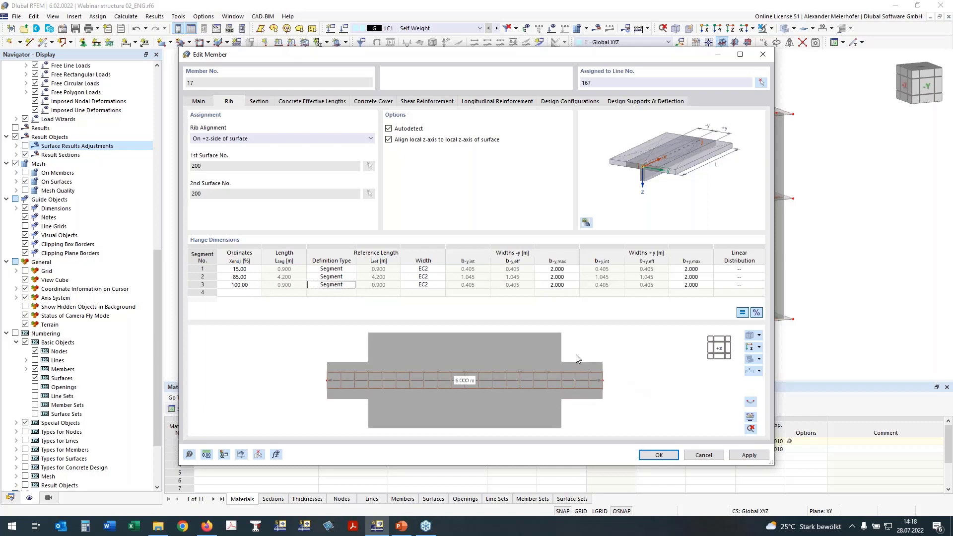
Give the third flange segment a user-defined reference length of 1.8 m.
left_click(332, 284)
left_click(338, 308)
left_click(379, 285)
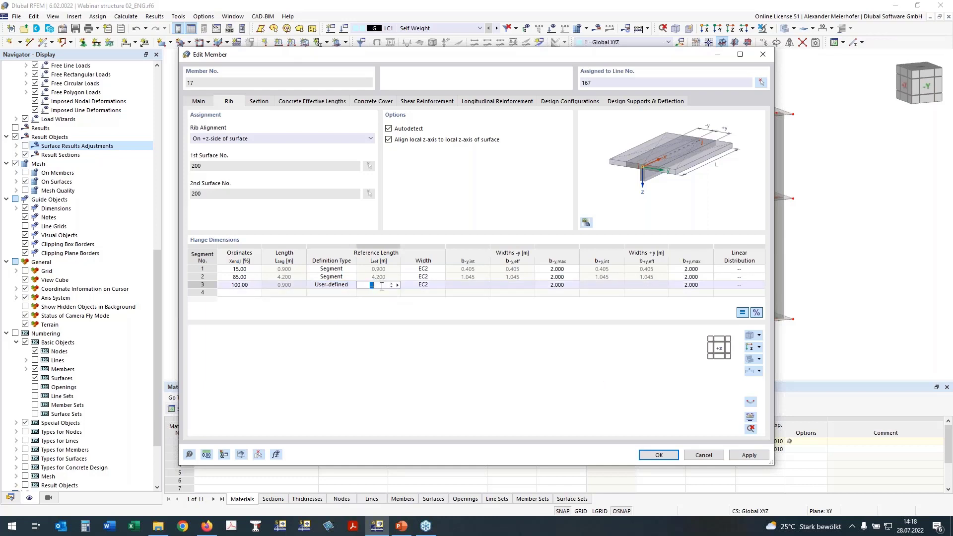
type("1,8")
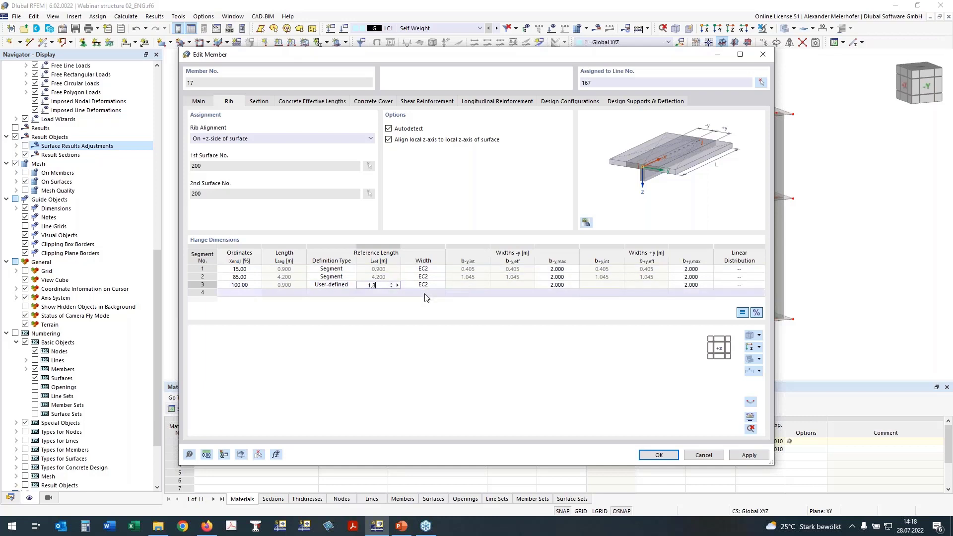
key("Tab")
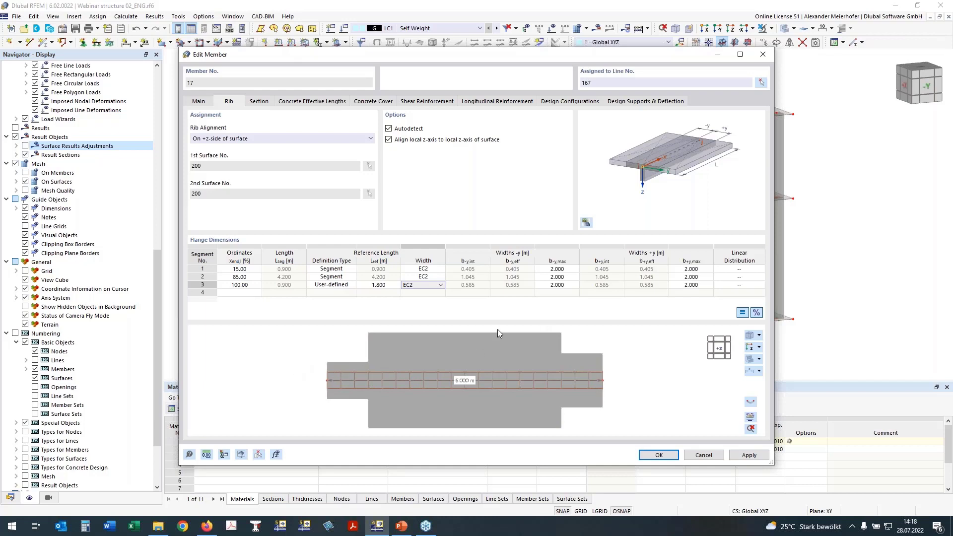
Set the linear distribution to From Start for the first segment and To End for the third, and apply the rib changes.
left_click(739, 269)
left_click(759, 269)
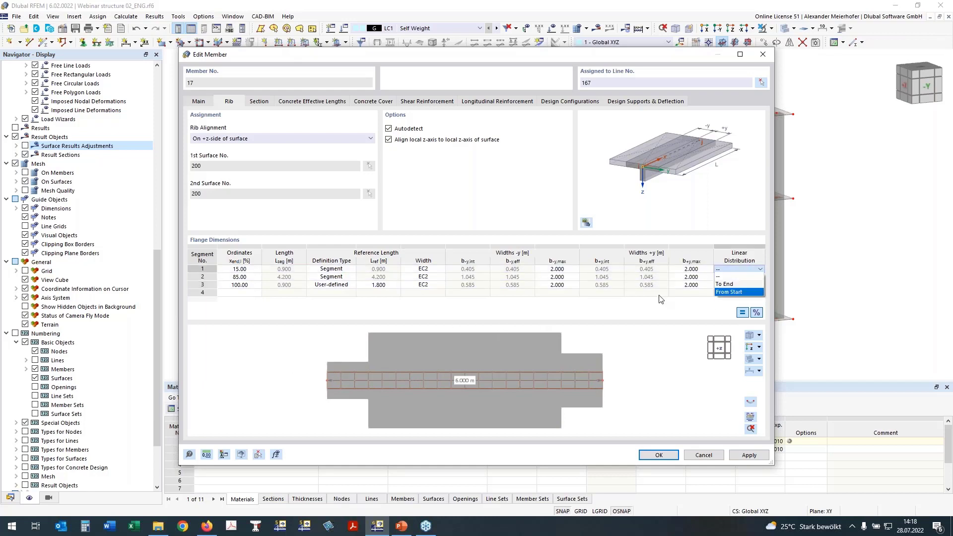
left_click(743, 289)
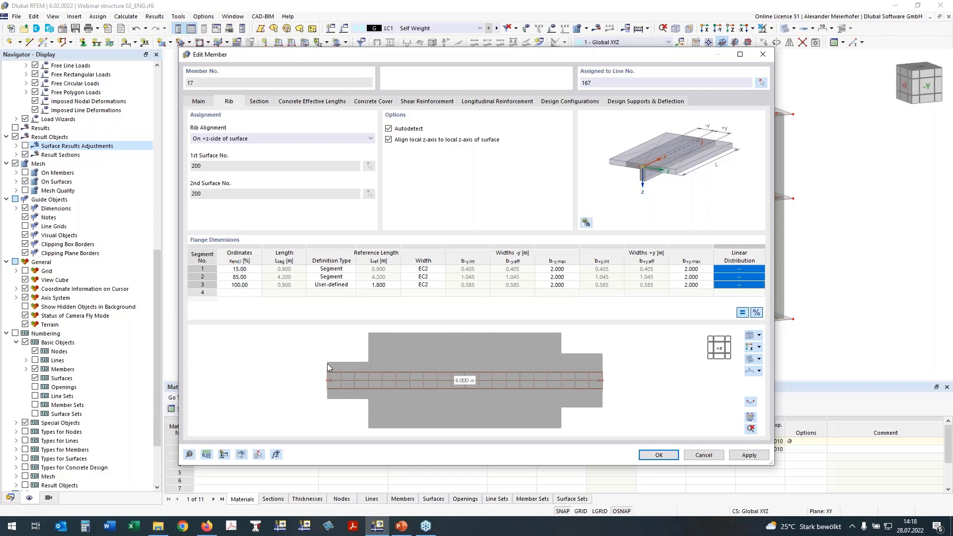
left_click(750, 271)
left_click(751, 272)
left_click(738, 292)
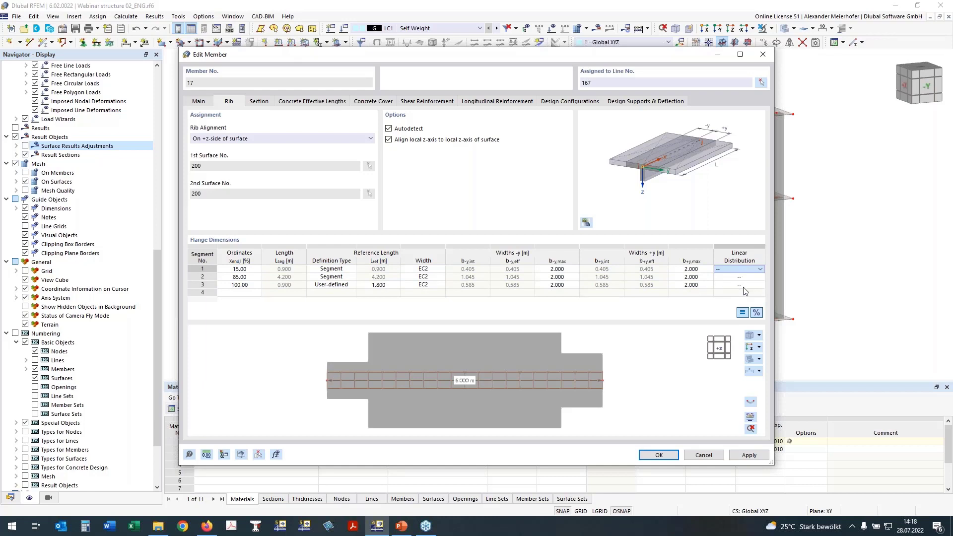
left_click(744, 287)
left_click(744, 286)
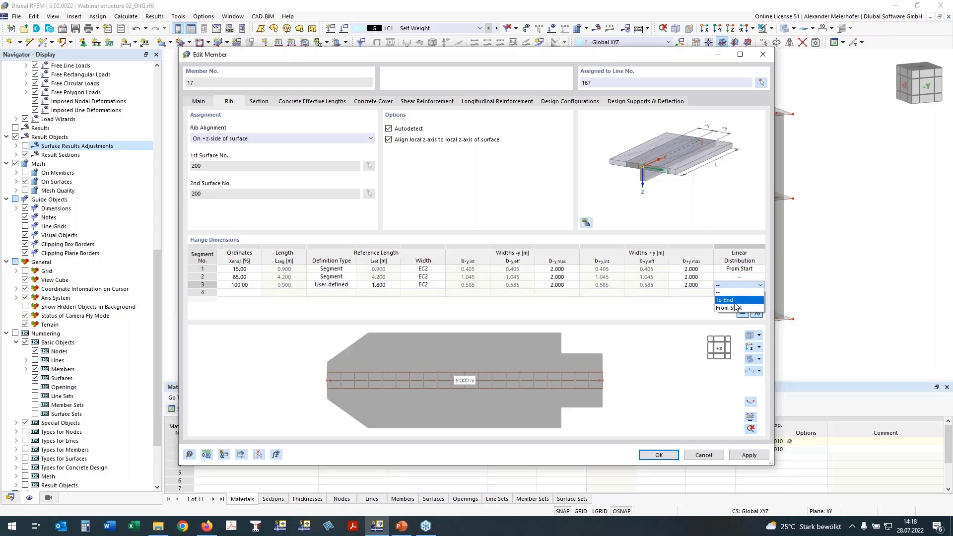
left_click(734, 301)
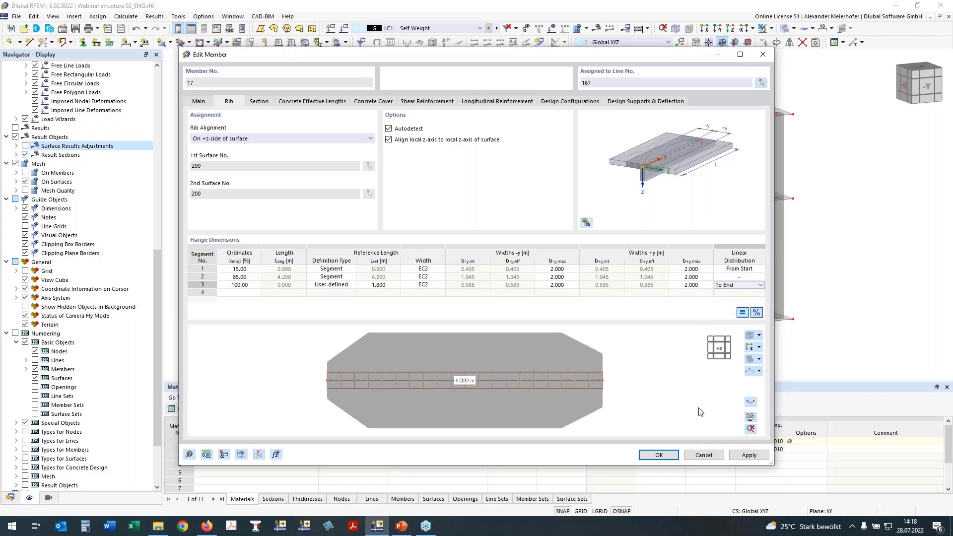
left_click(666, 455)
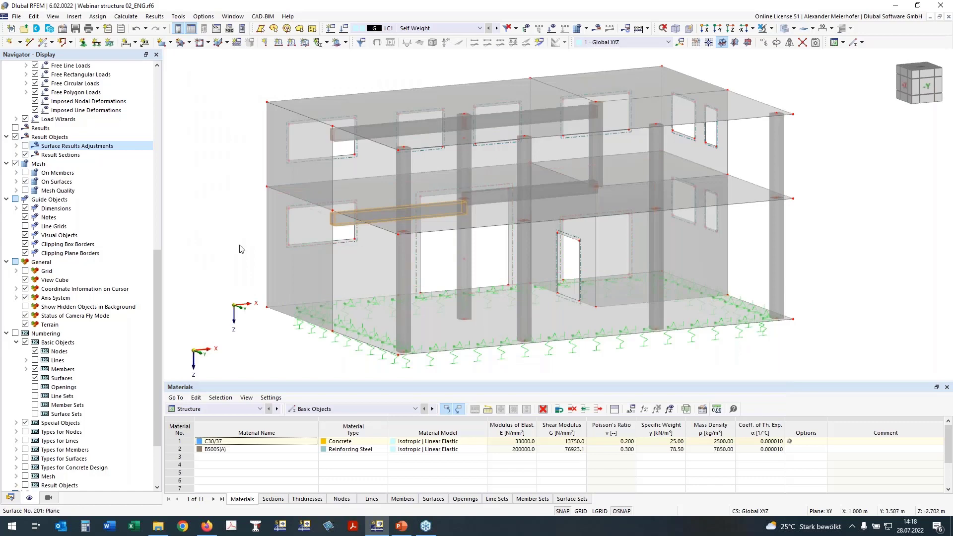
Edit the new beam beside the rib, copy the rib's properties onto it, and show its flange widths in plan.
middle_click_drag(240, 248, 241, 240, "ctrl")
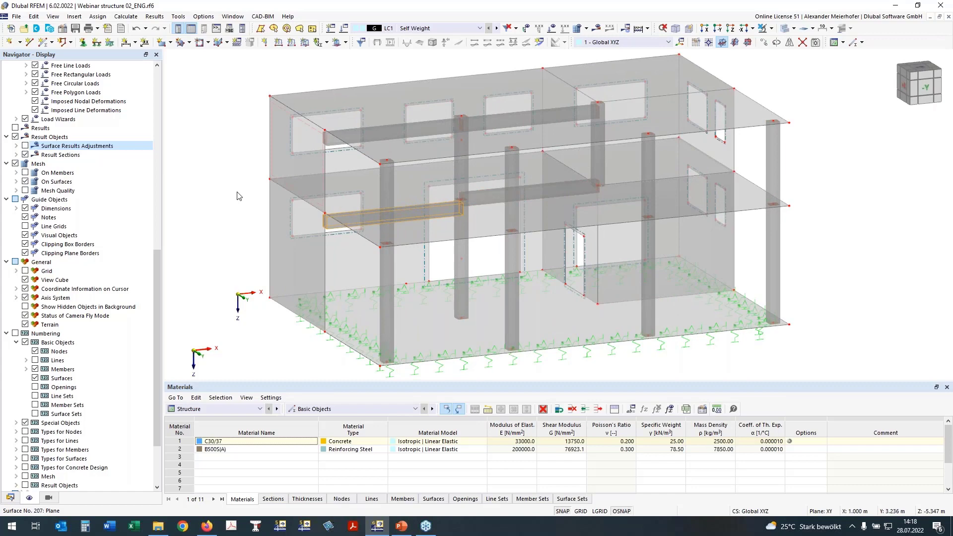
double_click(544, 192)
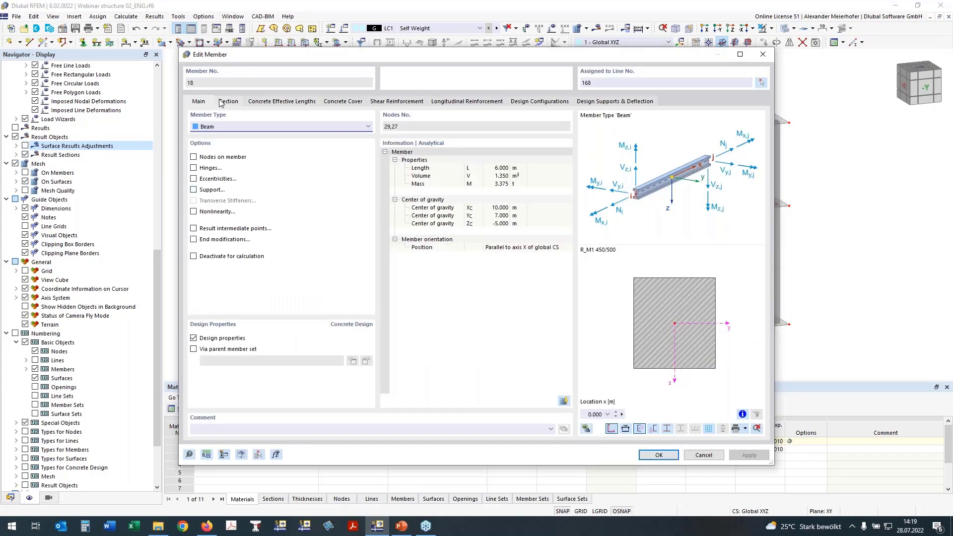
left_click(259, 454)
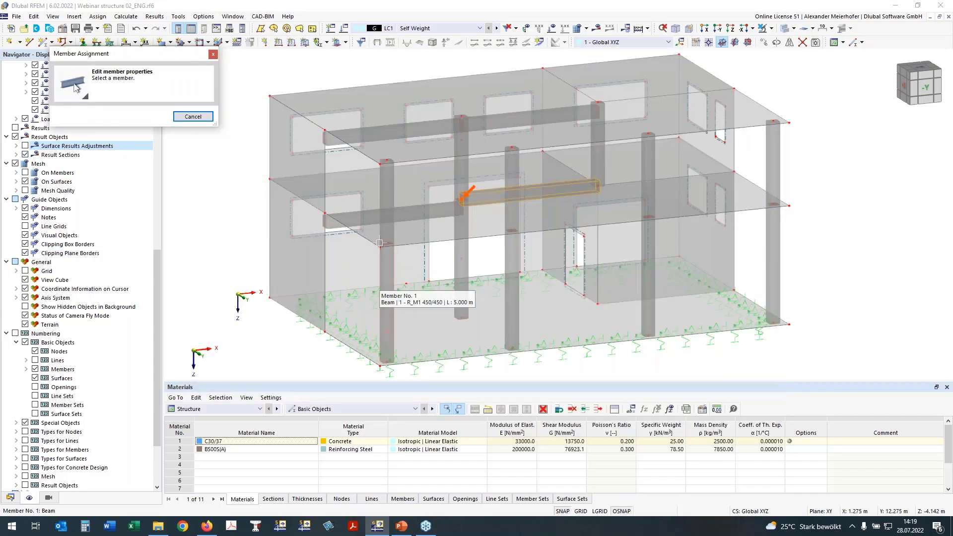
left_click(457, 201)
left_click(227, 101)
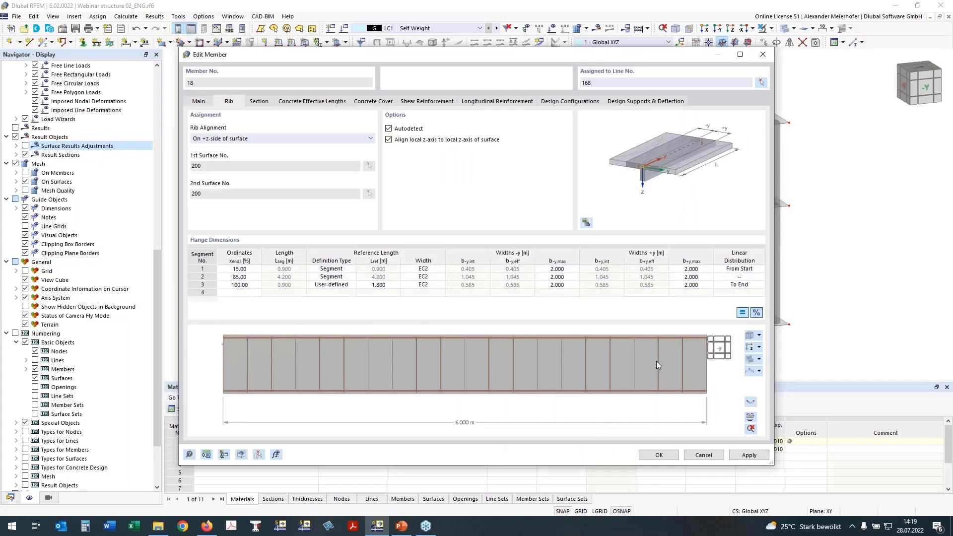
left_click(749, 347)
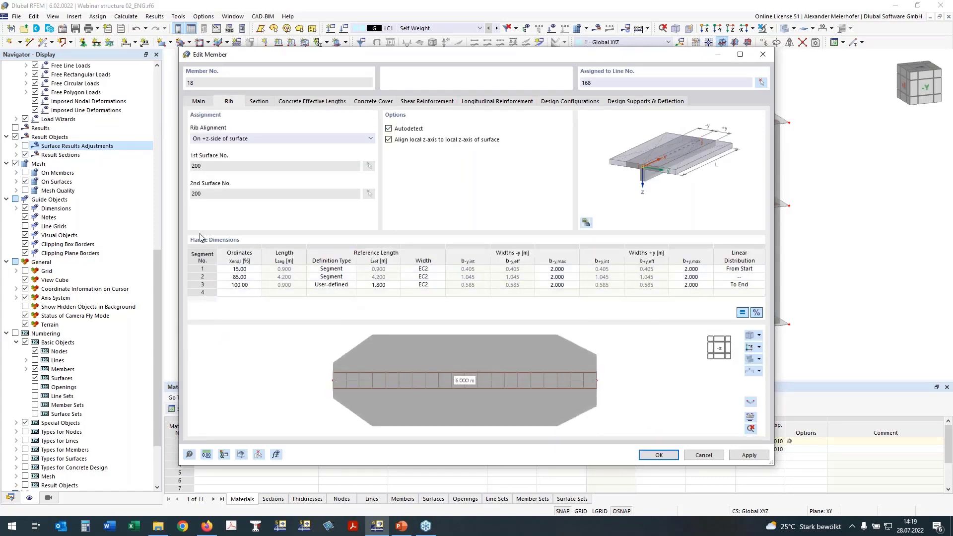
Set the copied rib's third flange segment to Segment and give its first segment a user-defined reference length of 1.8 m.
left_click(323, 287)
left_click(353, 287)
left_click(341, 296)
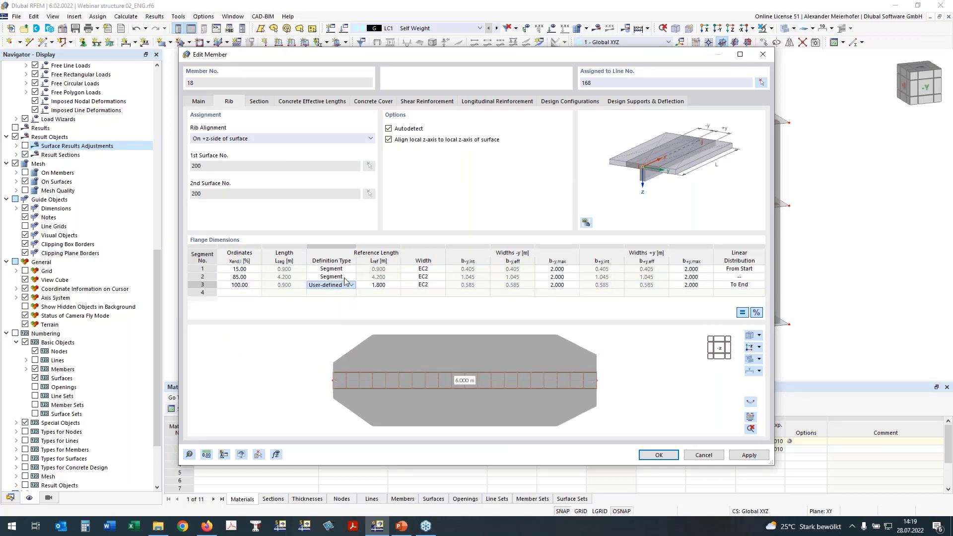
left_click(323, 269)
left_click(351, 269)
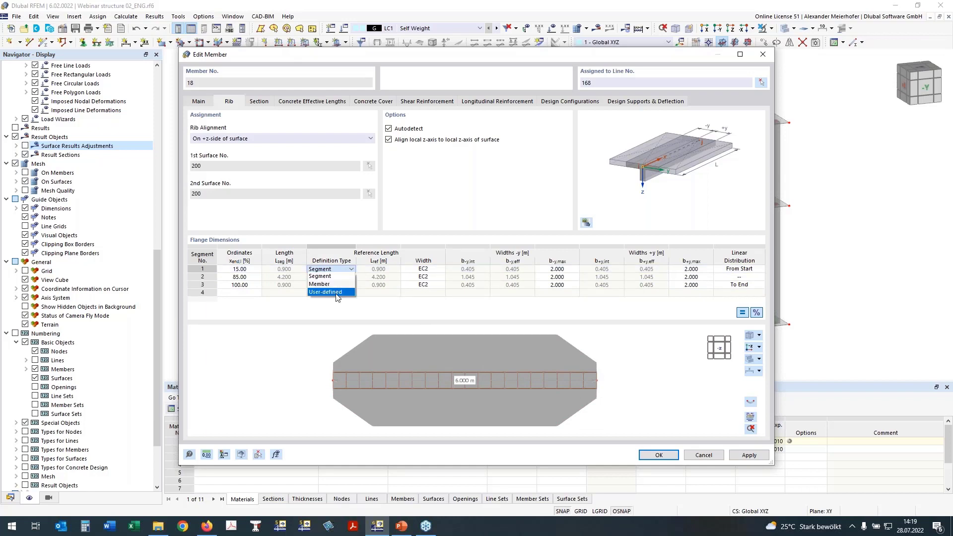
left_click(337, 293)
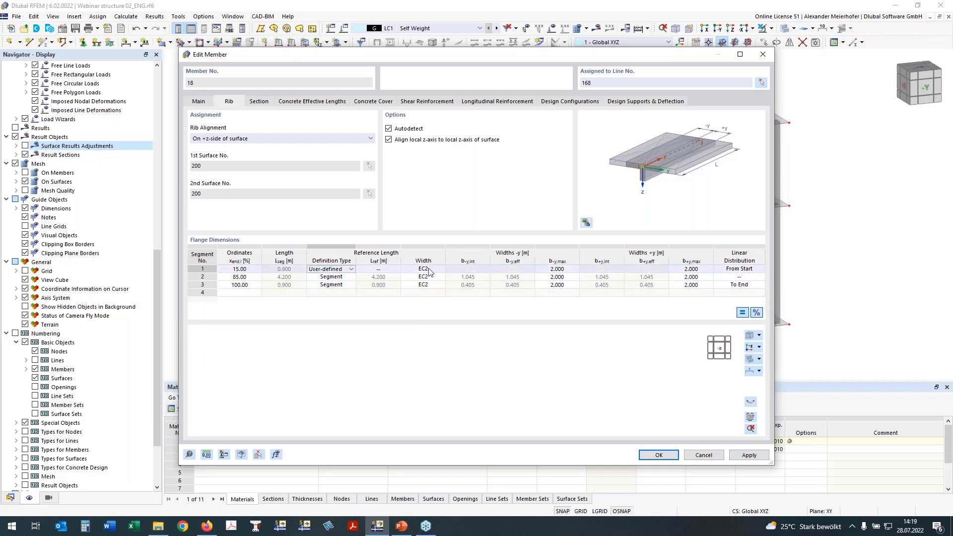
left_click(379, 269)
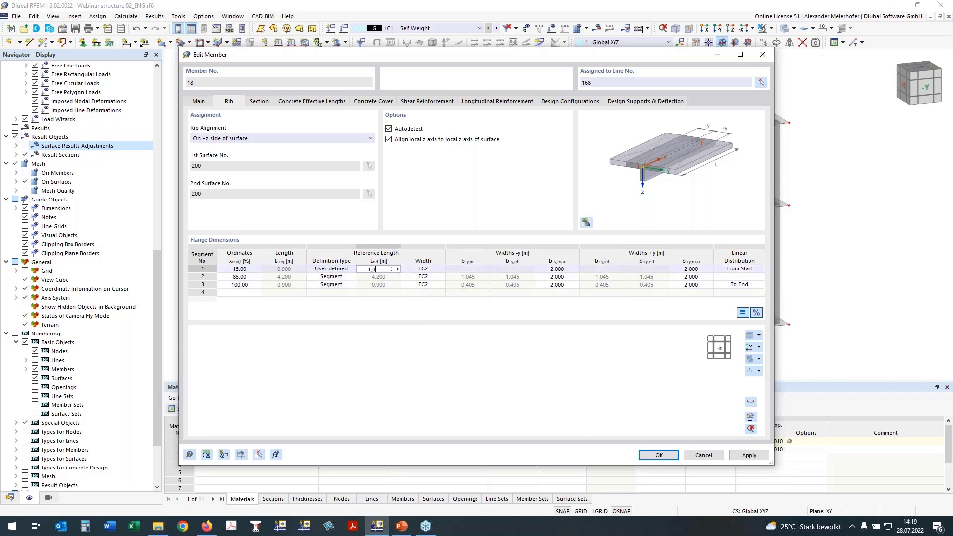
key("Tab")
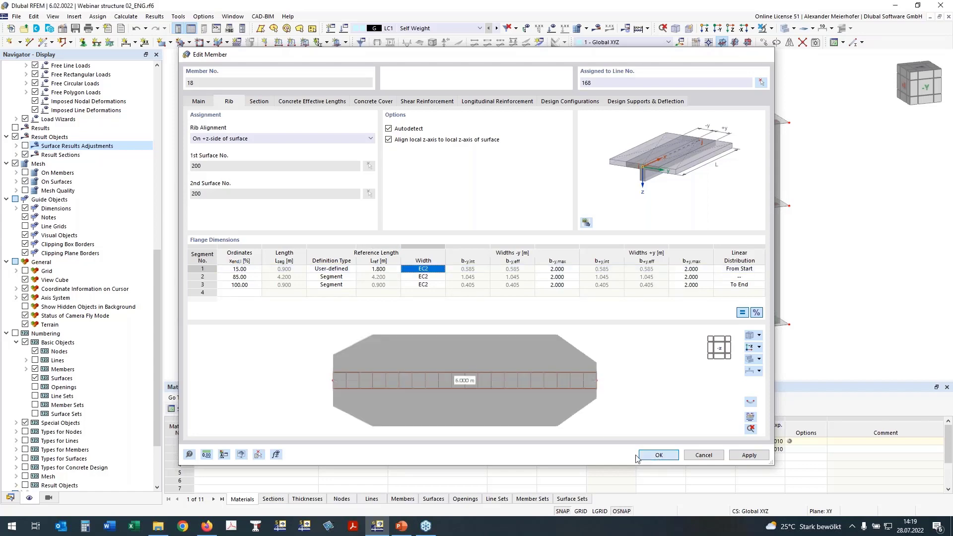
left_click(640, 455)
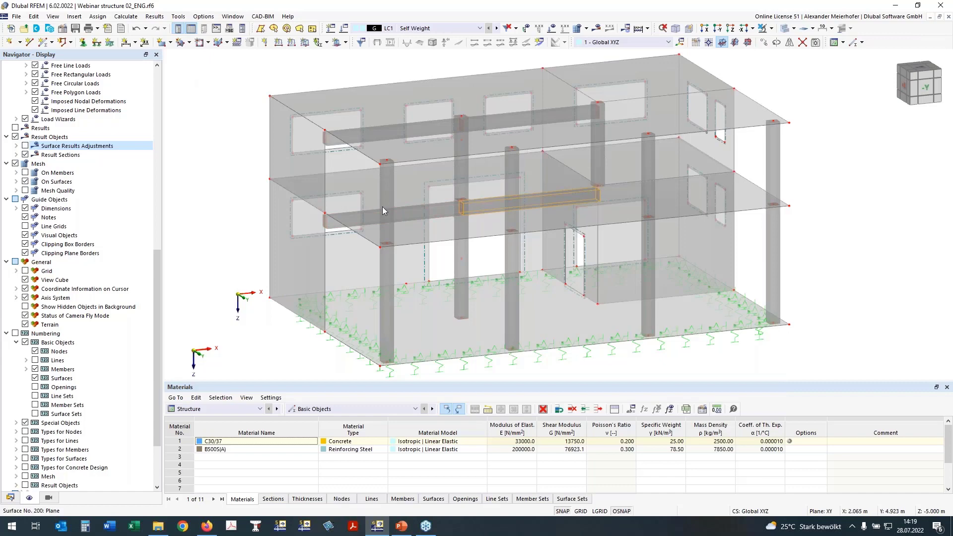
Select all upper-storey objects in the front view and hide them, leaving the lower storey with the intermediate slab.
middle_click_drag(896, 216, 781, 174, "ctrl")
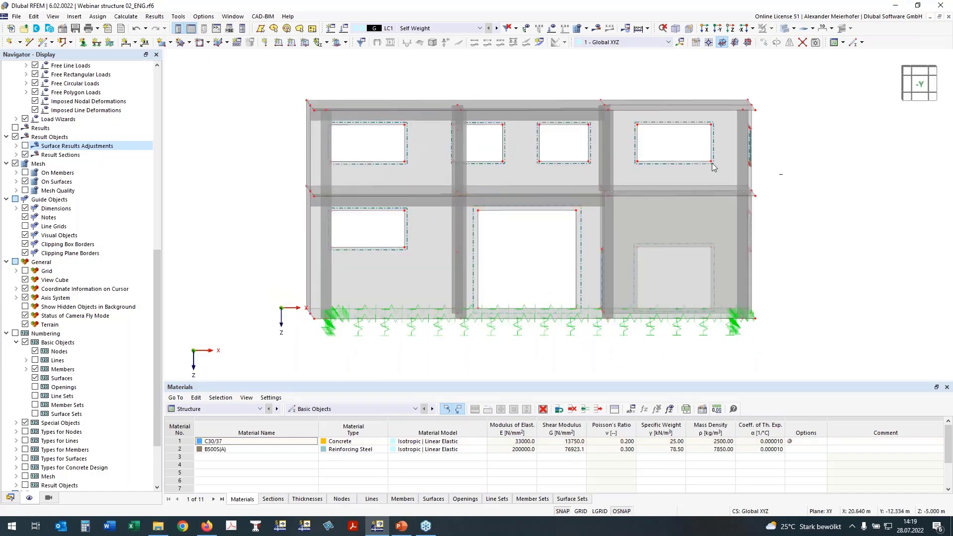
left_click_drag(782, 175, 198, 98)
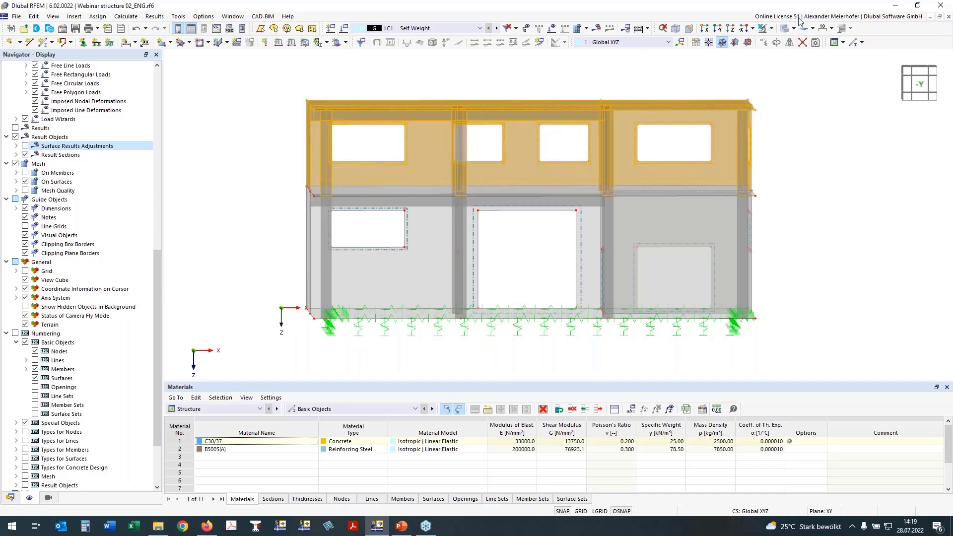
left_click(784, 31)
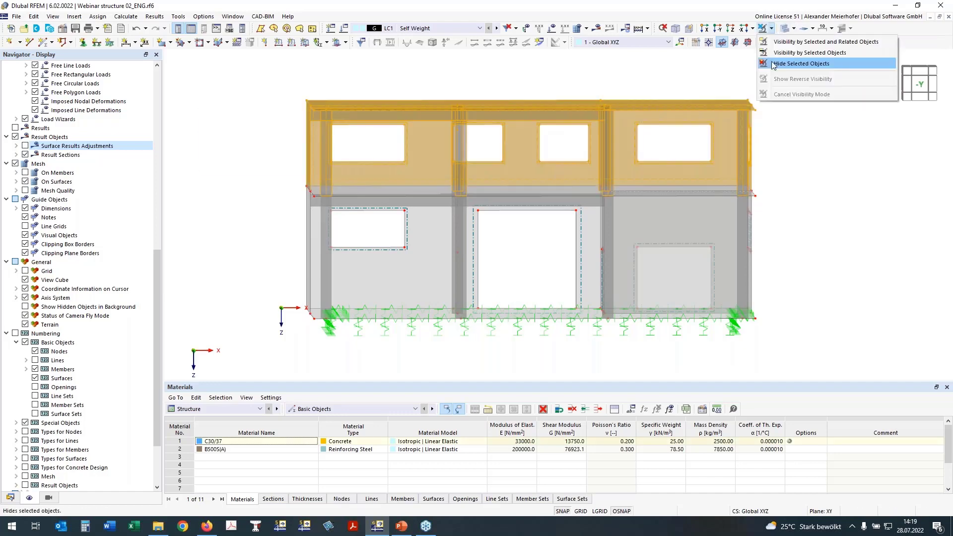
left_click(794, 64)
middle_click_drag(807, 166, 287, 135, "ctrl")
right_click(286, 135)
left_click(258, 154)
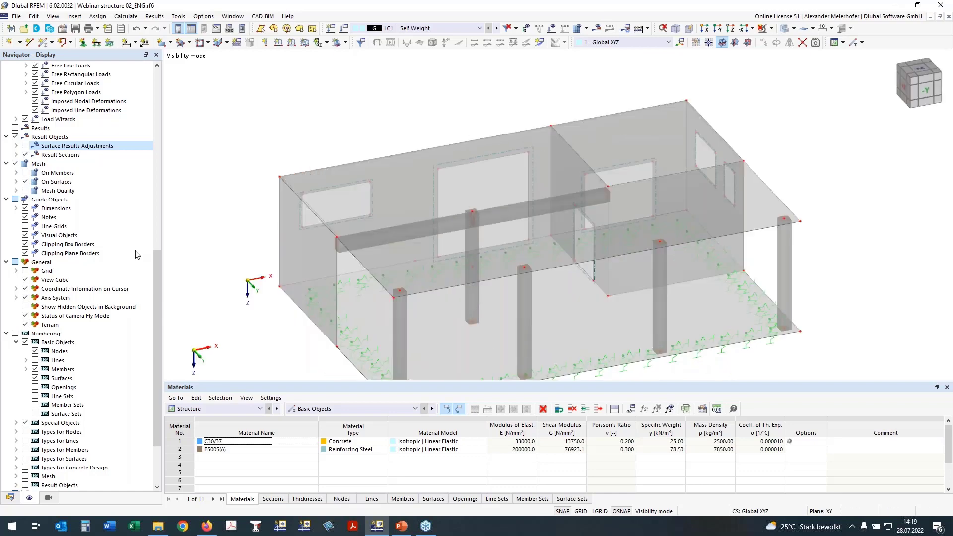
Turn on the rib section display for members and view the ribs' effective flanges in 3D.
scroll(69, 297, "up", 15)
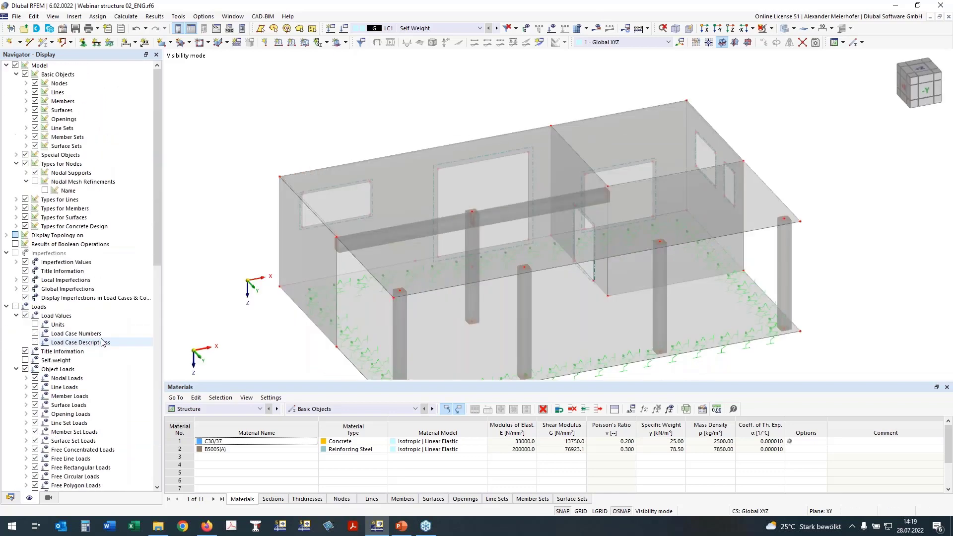
left_click(26, 101)
left_click(45, 119)
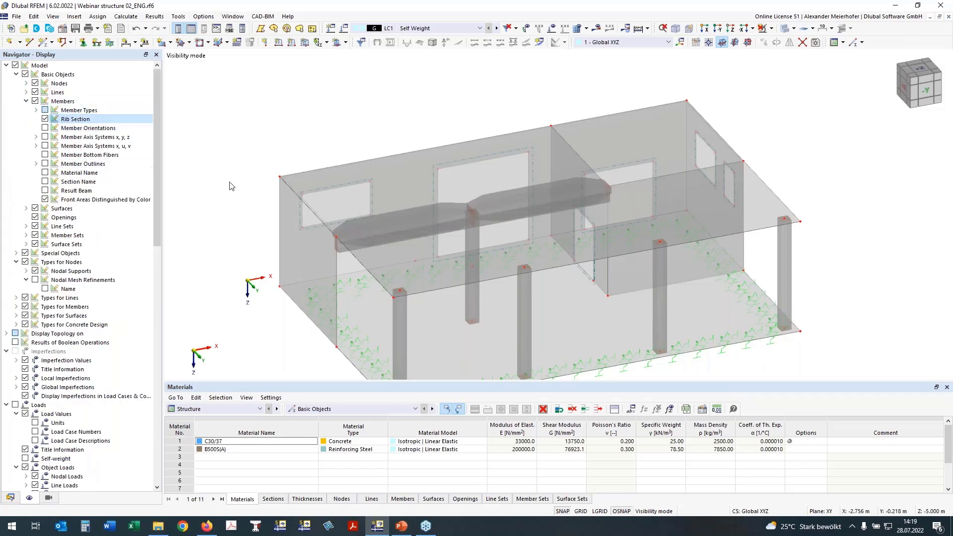
middle_click_drag(844, 166, 827, 200, "ctrl")
right_click_drag(827, 200, 836, 197)
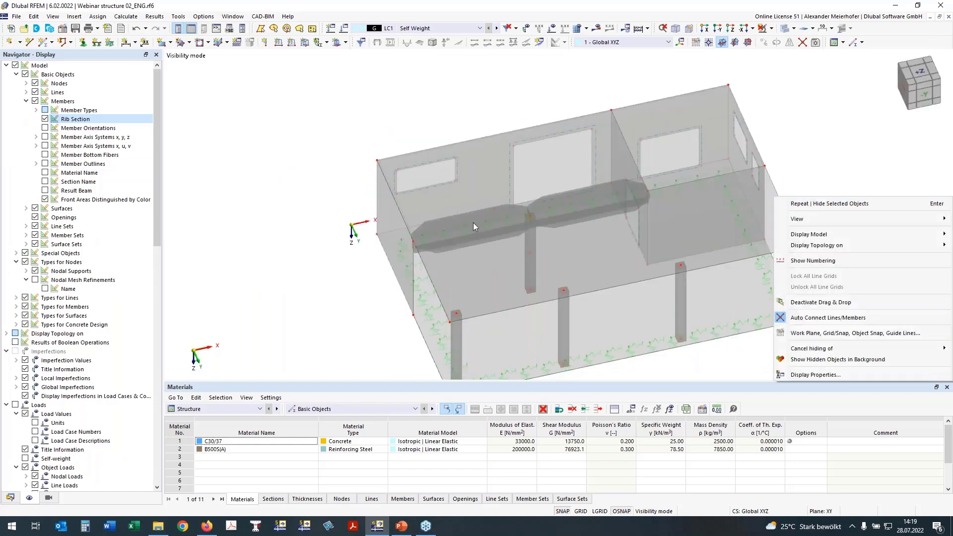
Select the intermediate slab and its ribs in the front view, isolate them, and show them in plan.
middle_click_drag(307, 269, 260, 183)
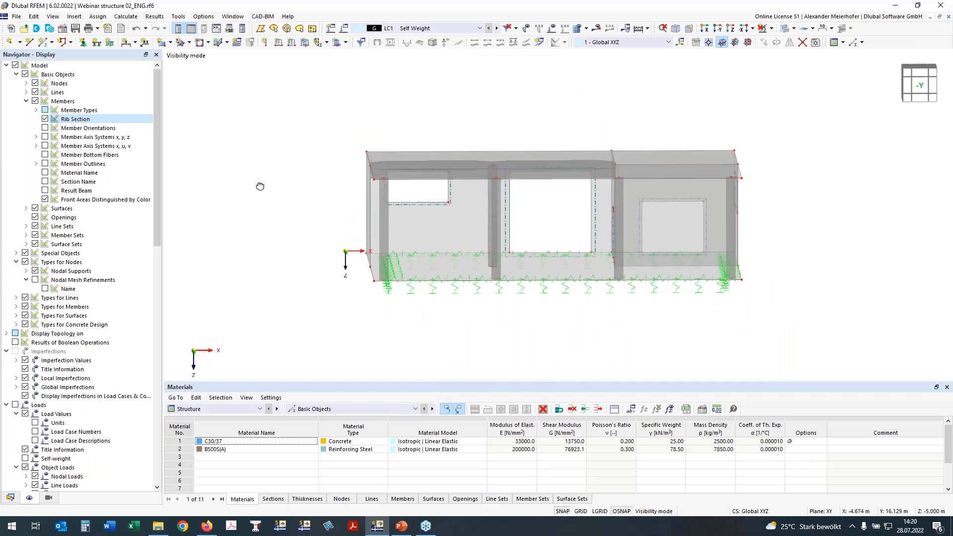
left_click_drag(259, 181, 259, 175, "ctrl")
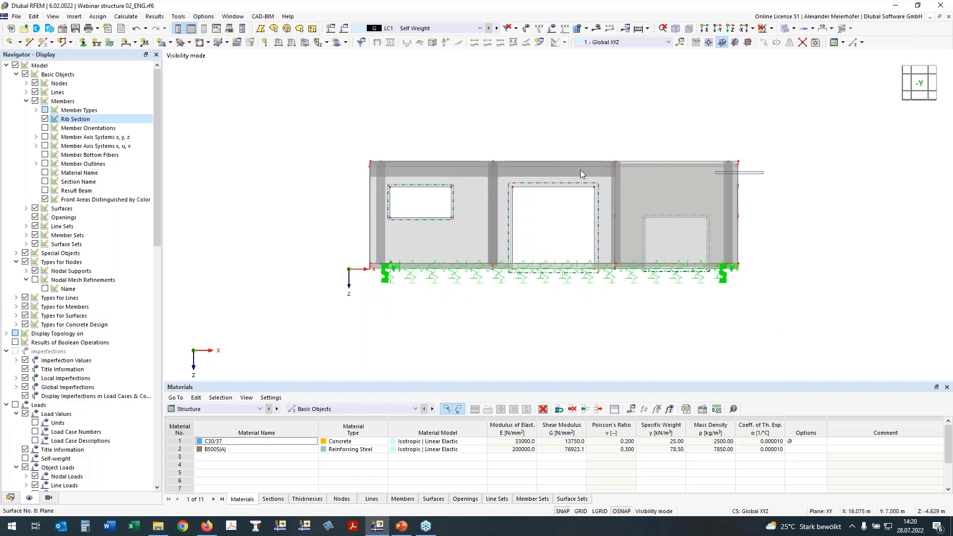
left_click_drag(682, 170, 789, 197)
left_click(198, 101)
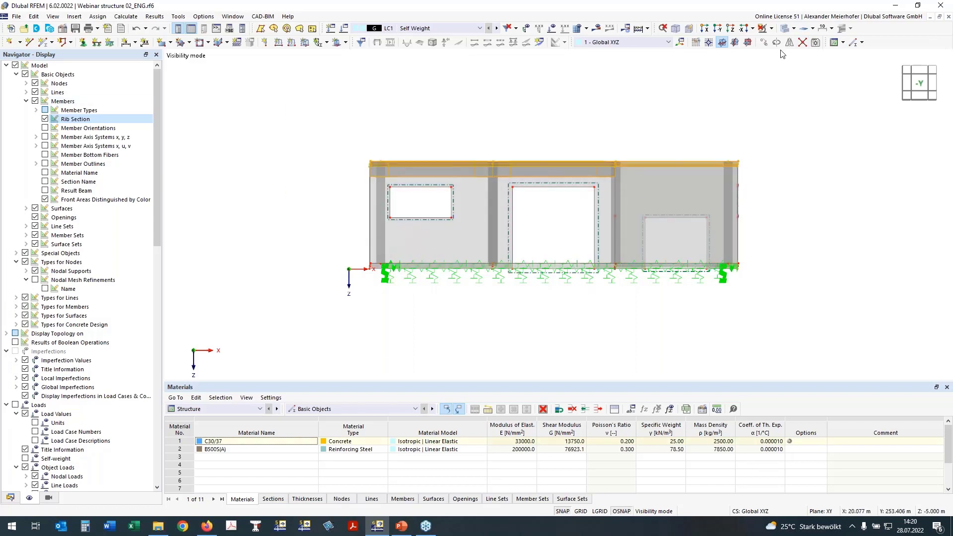
left_click(770, 31)
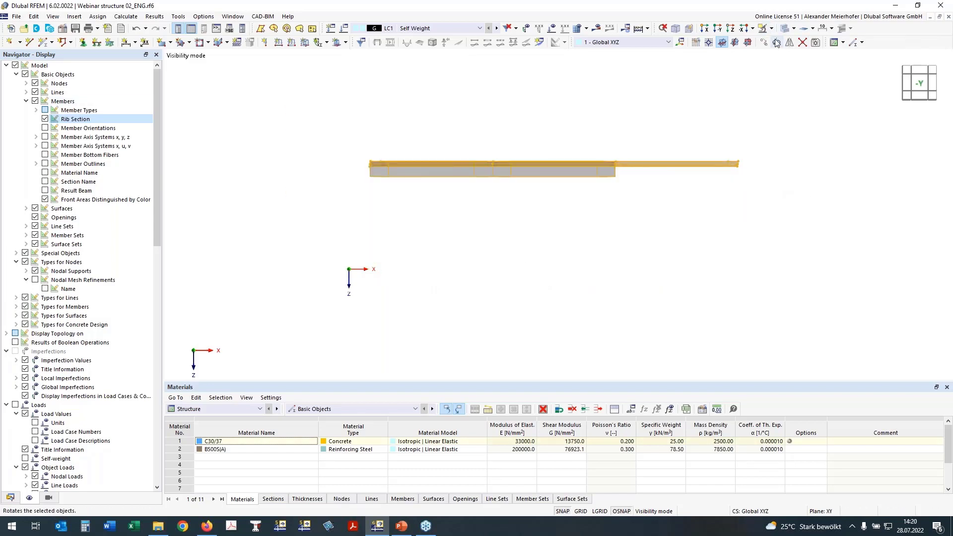
left_click(916, 67)
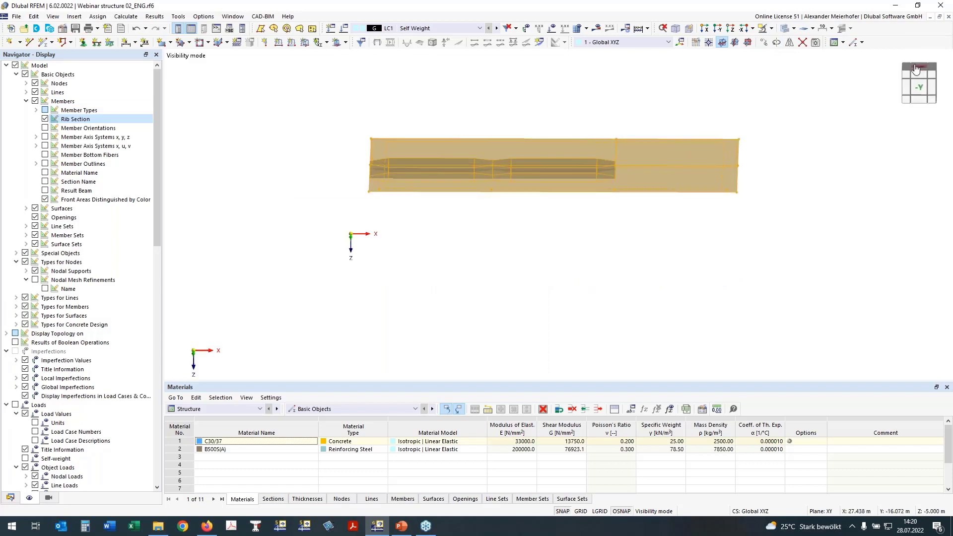
left_click(323, 155)
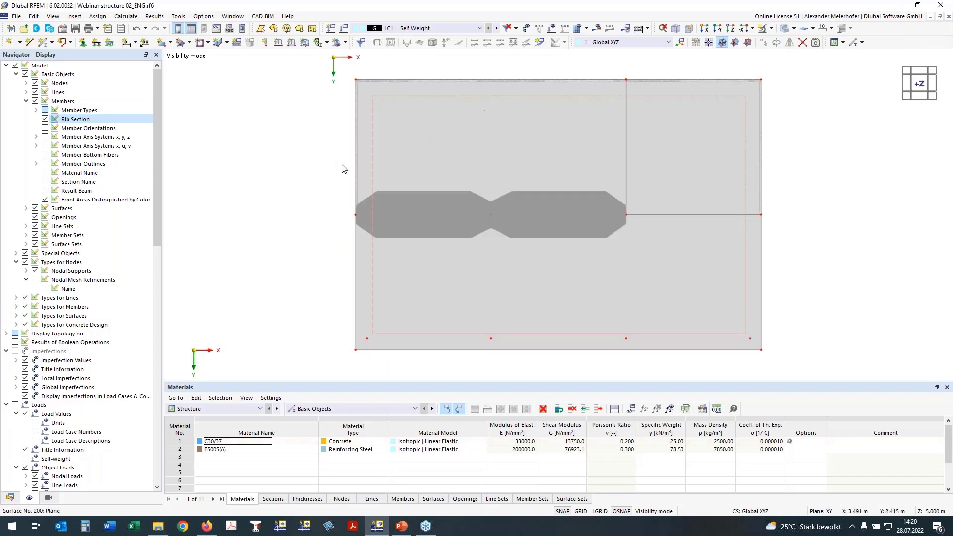
Open the intermediate slab surface for editing and review its concrete cover, durability and reinforcement directions.
double_click(401, 105)
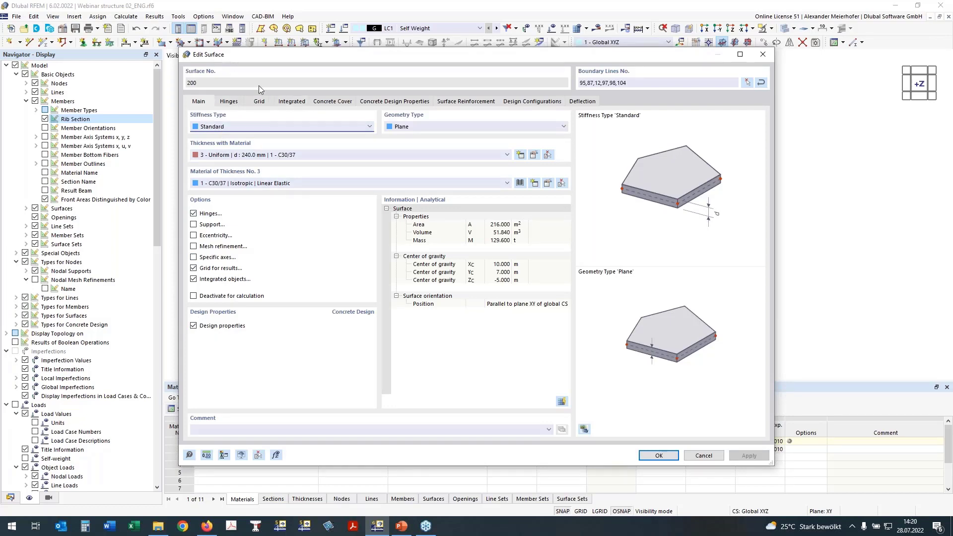
left_click(325, 103)
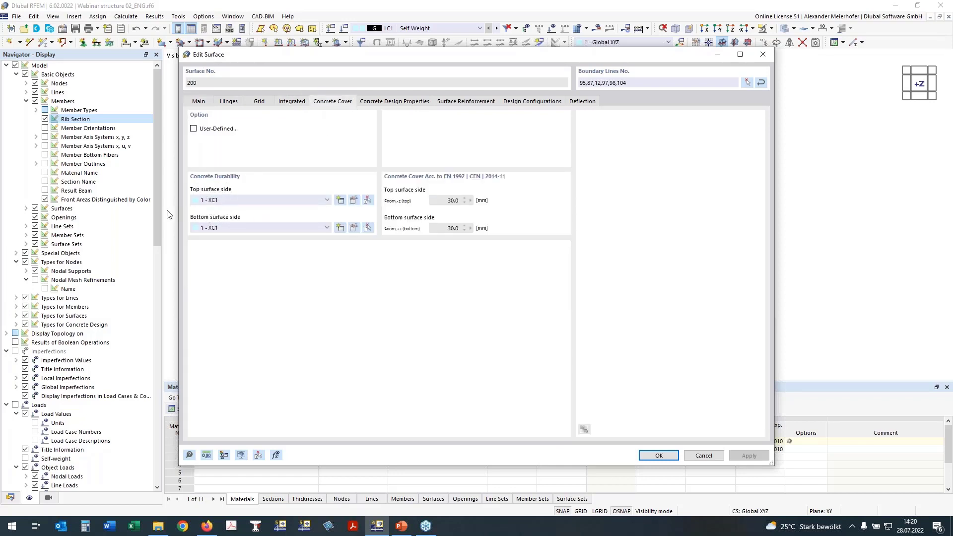
left_click(221, 201)
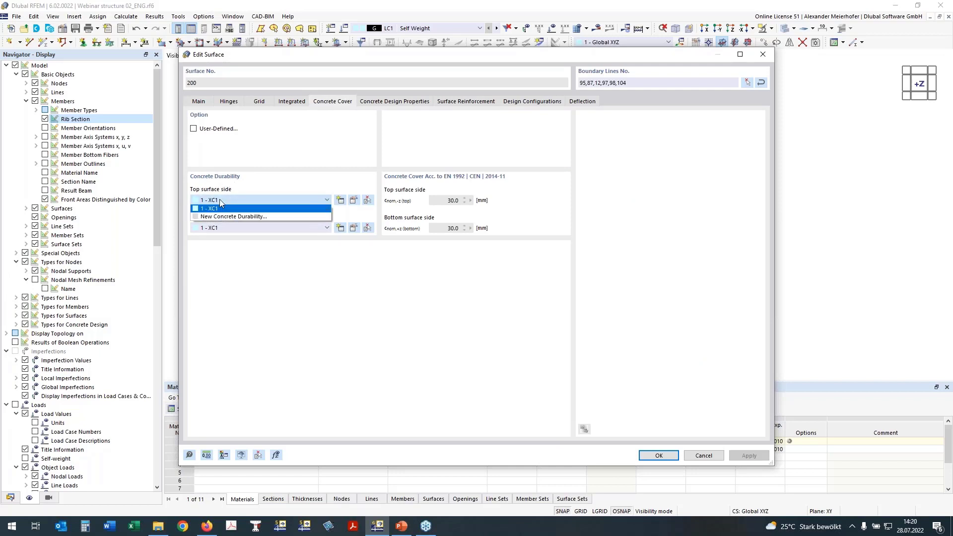
left_click(222, 202)
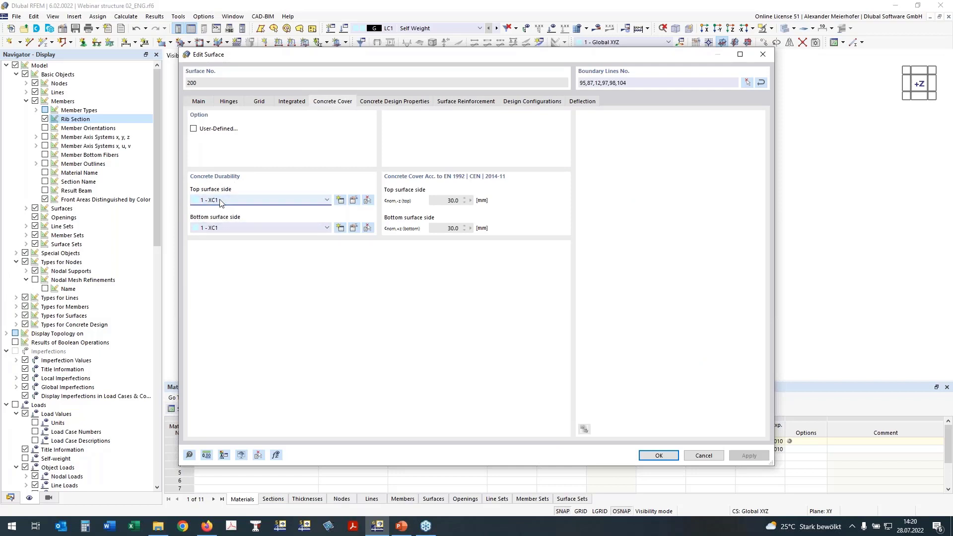
left_click(401, 103)
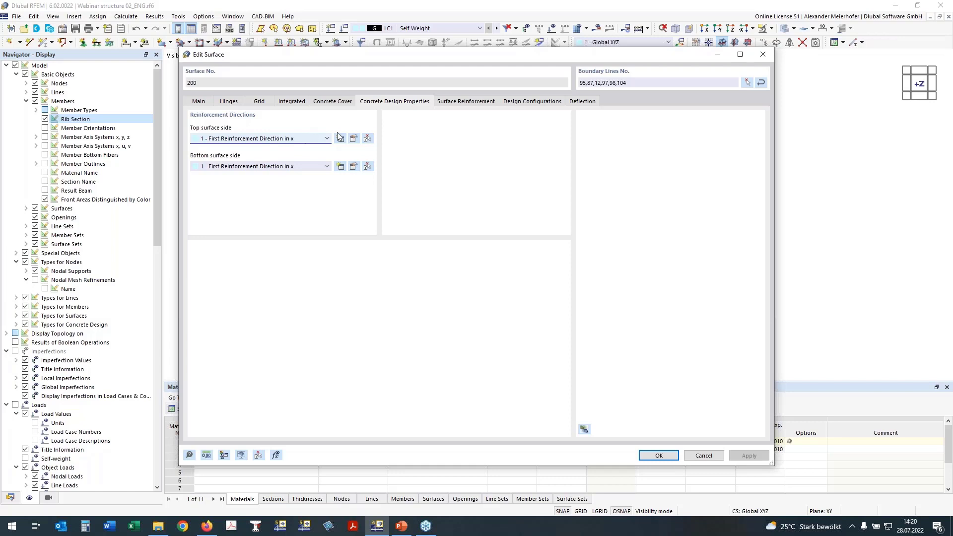
Create a surface reinforcement for the slab with additional transverse reinforcement and name it Basic Reinforcement.
left_click(472, 103)
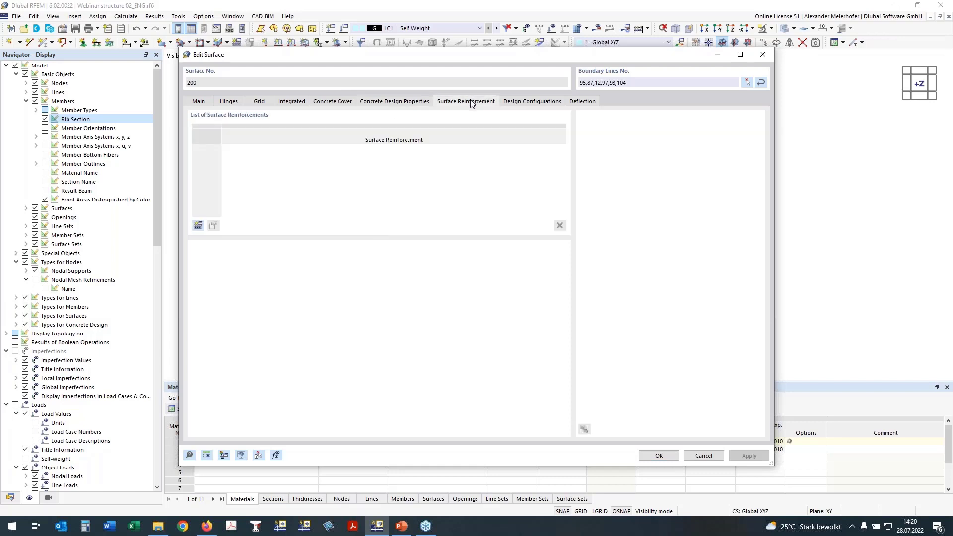
left_click_drag(442, 64, 443, 110)
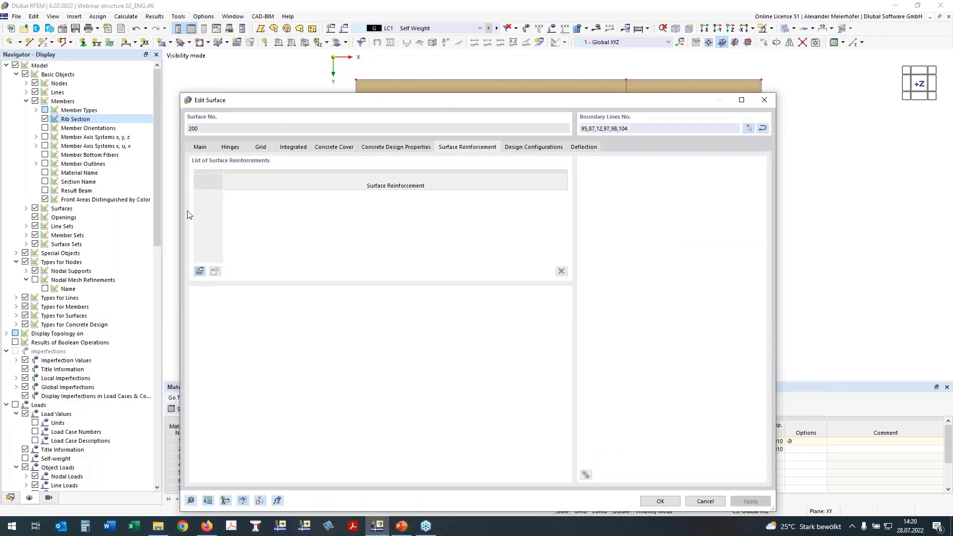
left_click(200, 272)
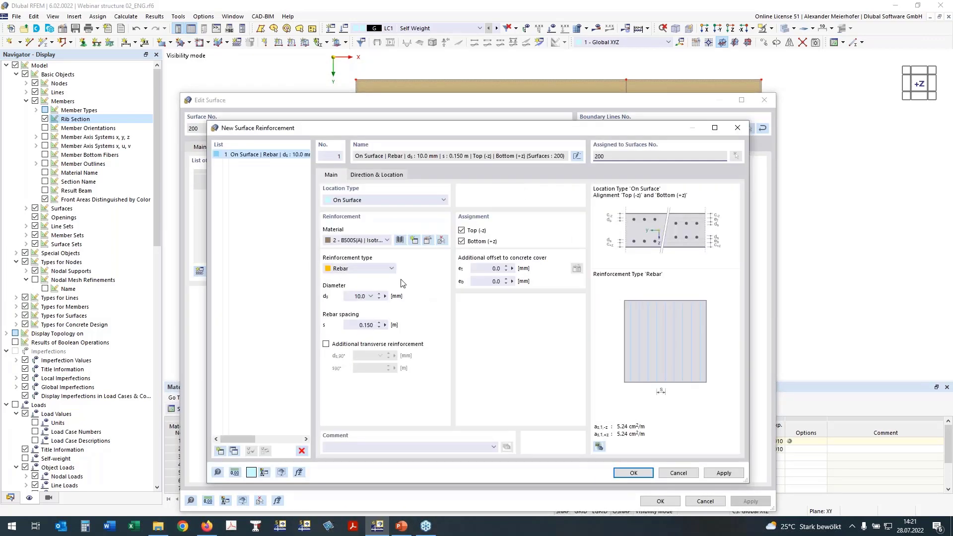
left_click(329, 343)
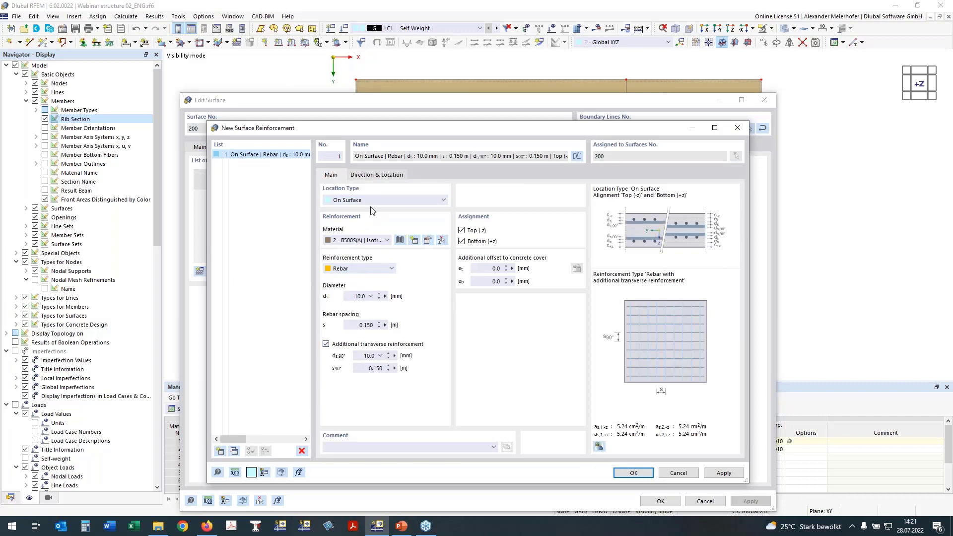
left_click(577, 155)
type("Basic Reinf")
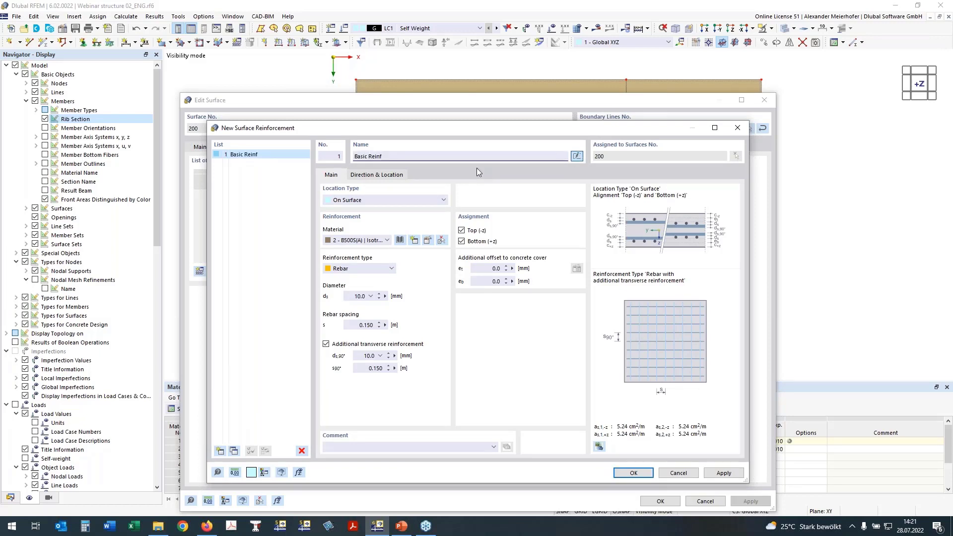
type("orcement")
Set the rebar spacing to 0.1 m in both directions and accept the slab's basic reinforcement.
double_click(369, 325)
type("1")
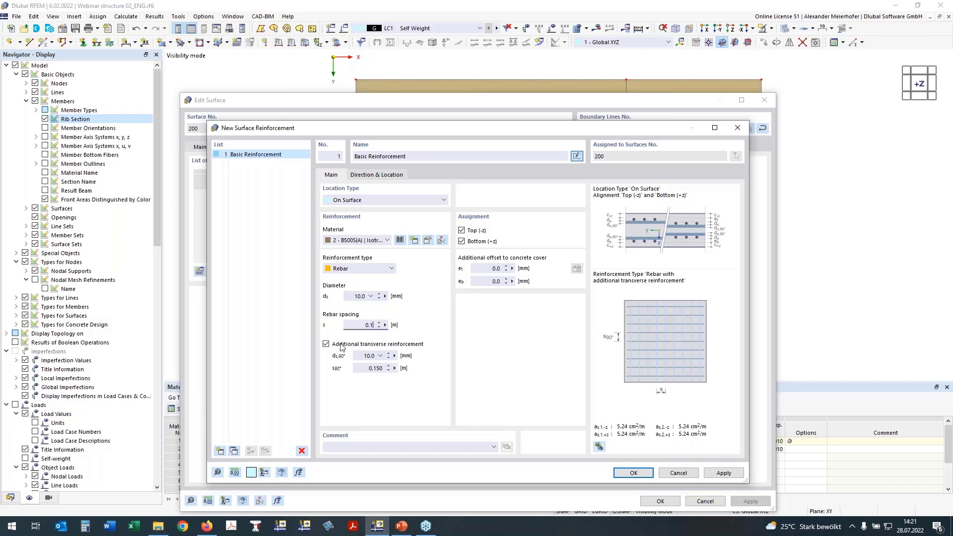
double_click(377, 370)
type("1")
left_click(352, 297)
left_click(635, 474)
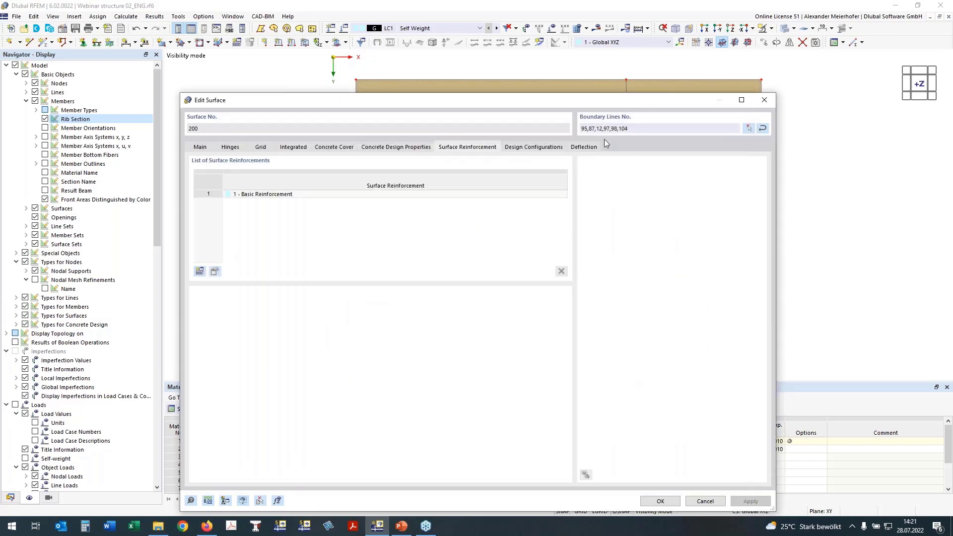
Check the slab's design configurations and set its deflection displacement reference to Parallel surface at the point of minimum nodal deformation.
left_click(546, 149)
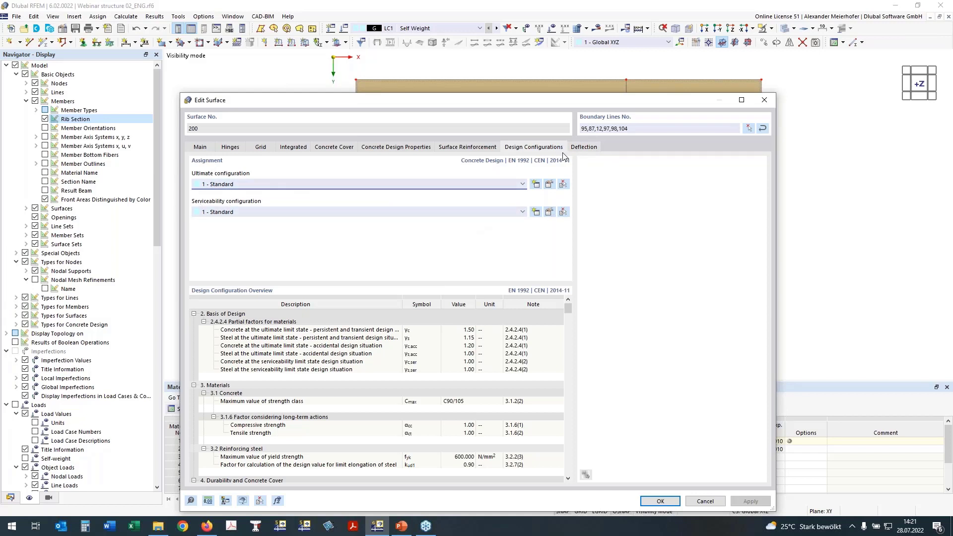
left_click(584, 147)
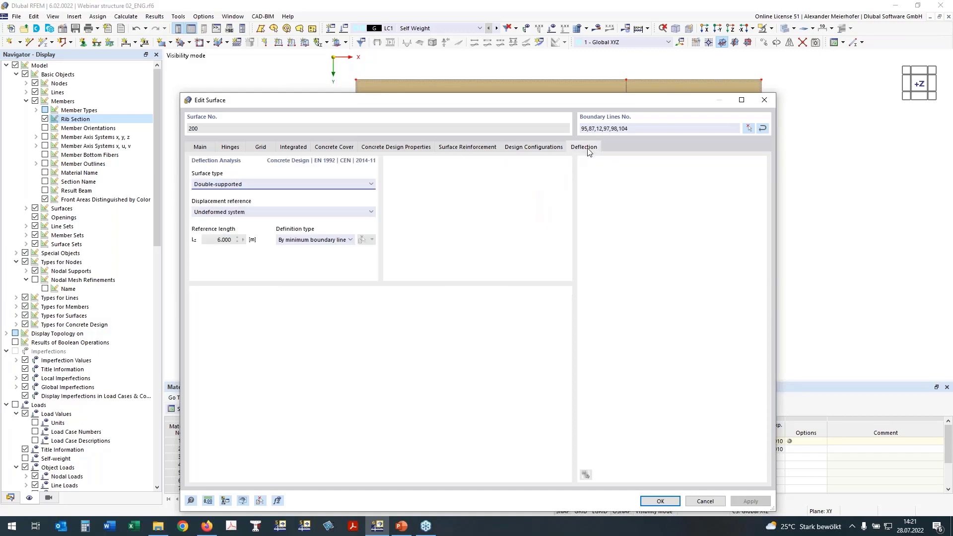
left_click_drag(443, 93, 442, 163)
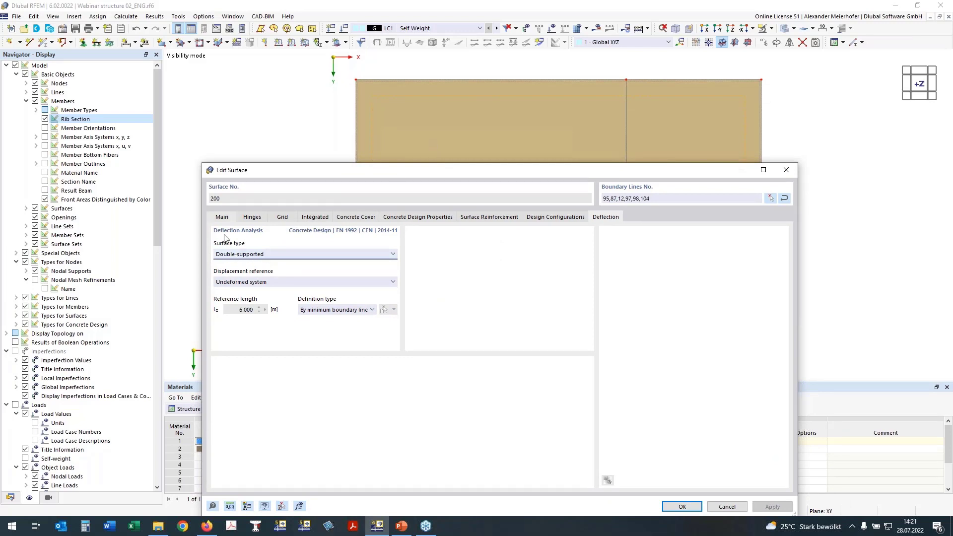
left_click(235, 281)
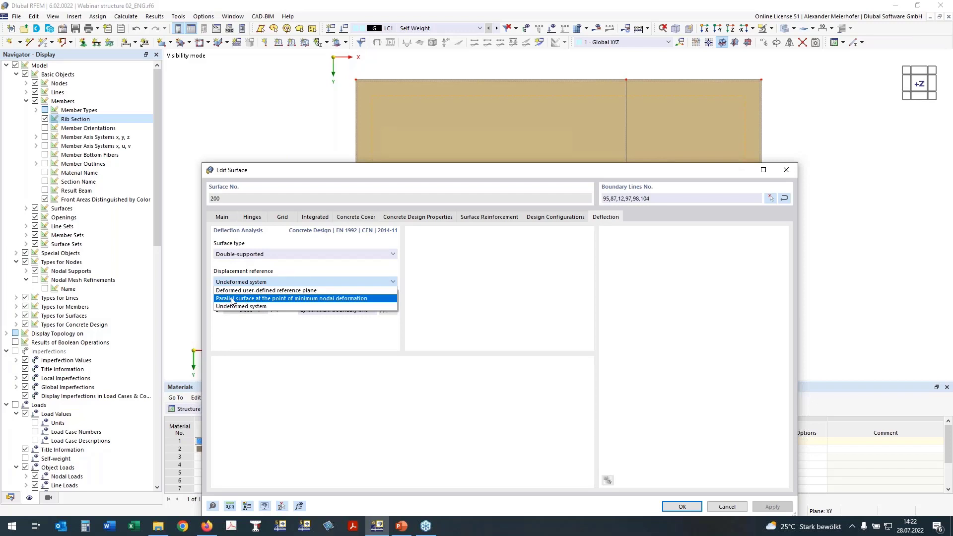
left_click(232, 299)
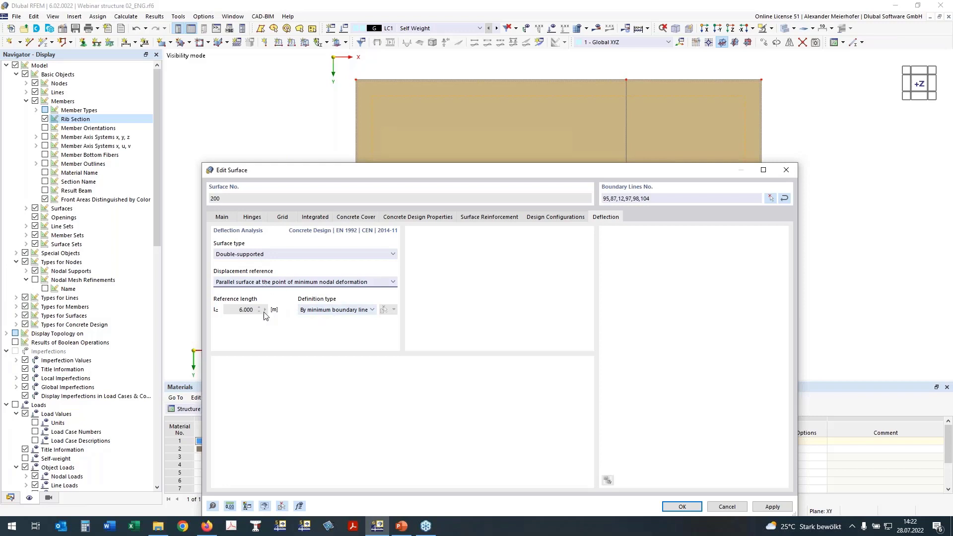
Define the slab's deflection reference length manually from the rib's intermediate node to the aligned column node near the slab edge, and apply the surface changes.
left_click(338, 313)
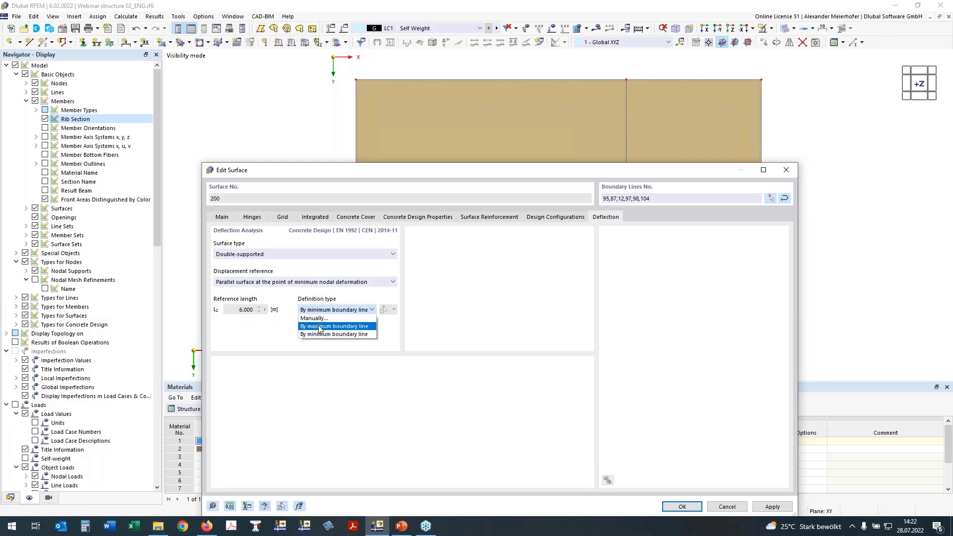
left_click(337, 318)
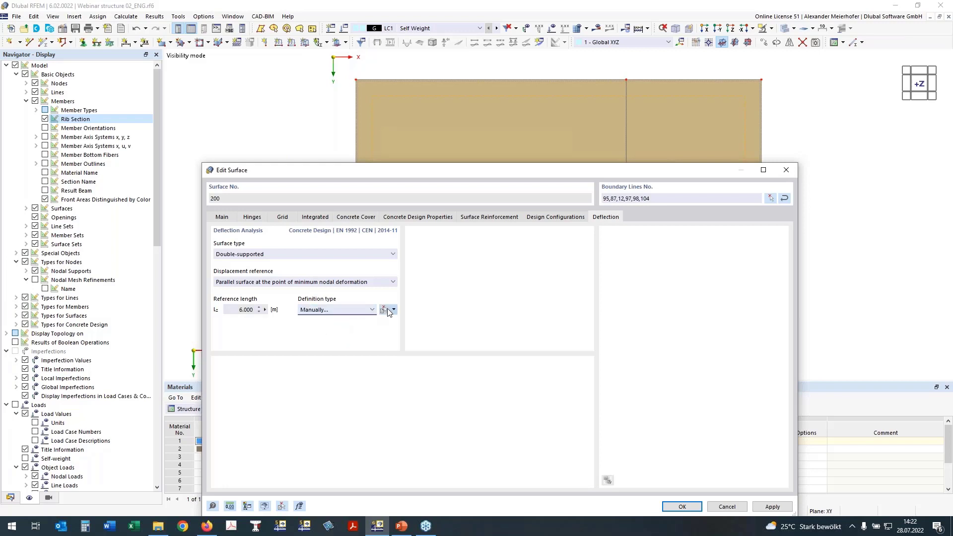
left_click(388, 309)
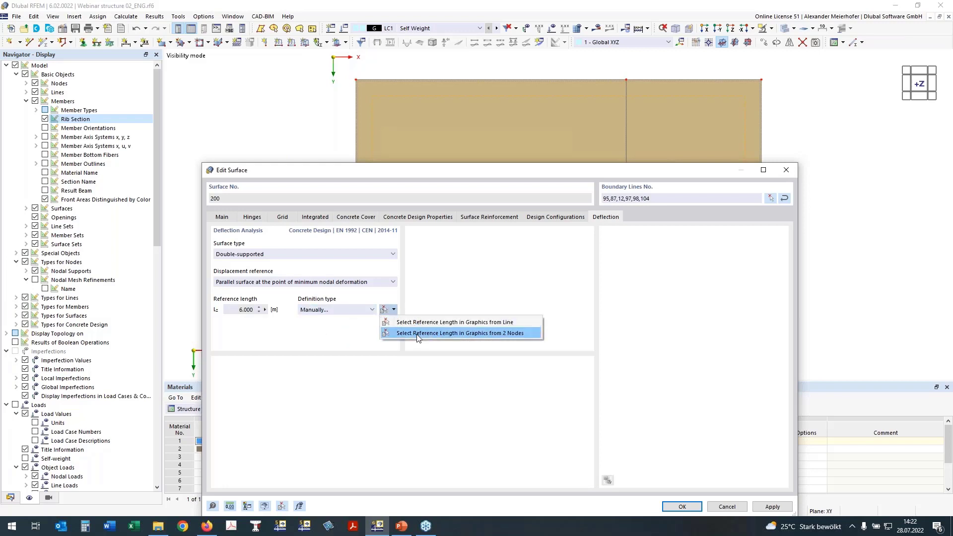
left_click(417, 333)
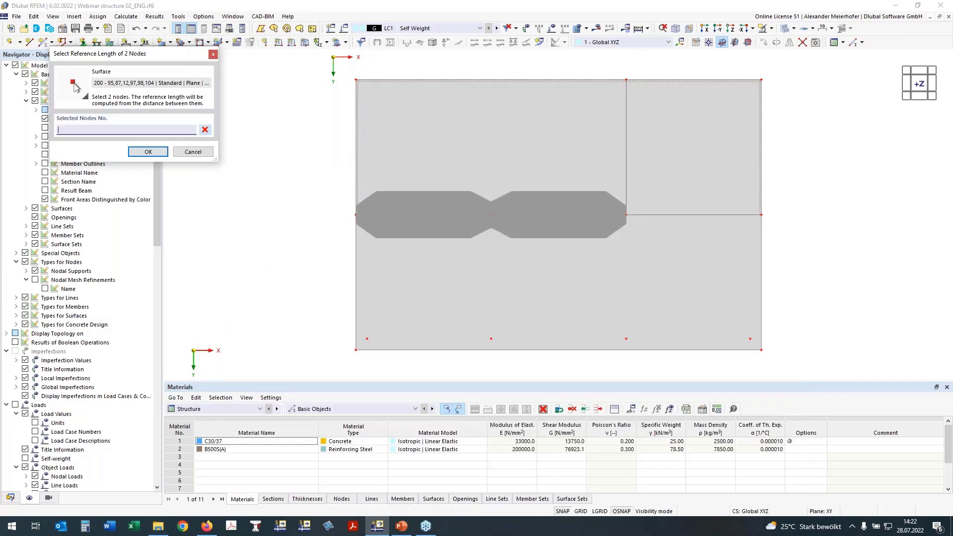
left_click(491, 214)
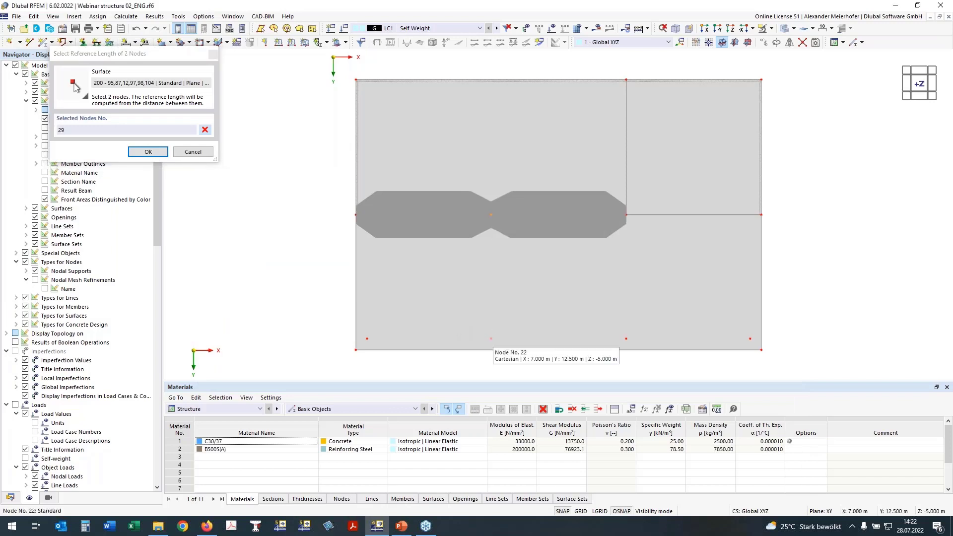
left_click(490, 338)
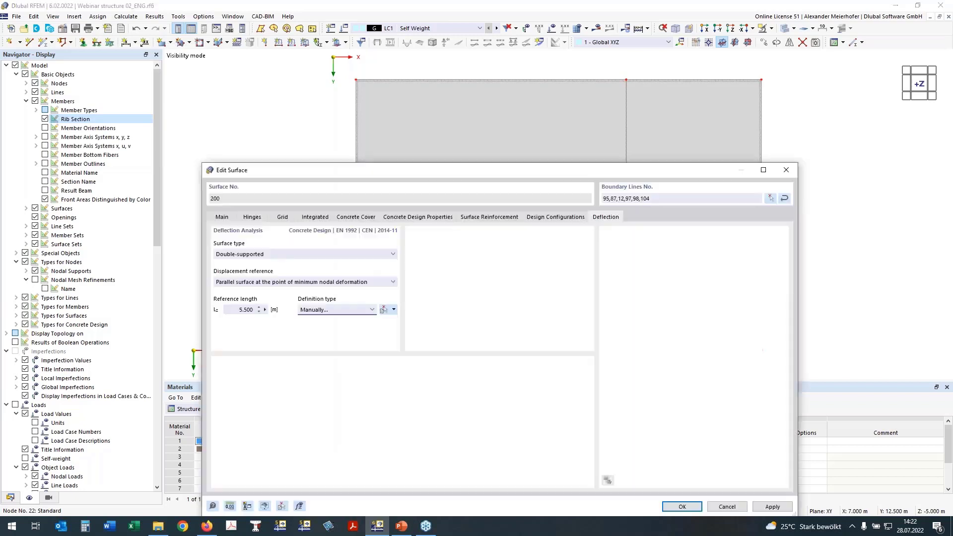
left_click(683, 507)
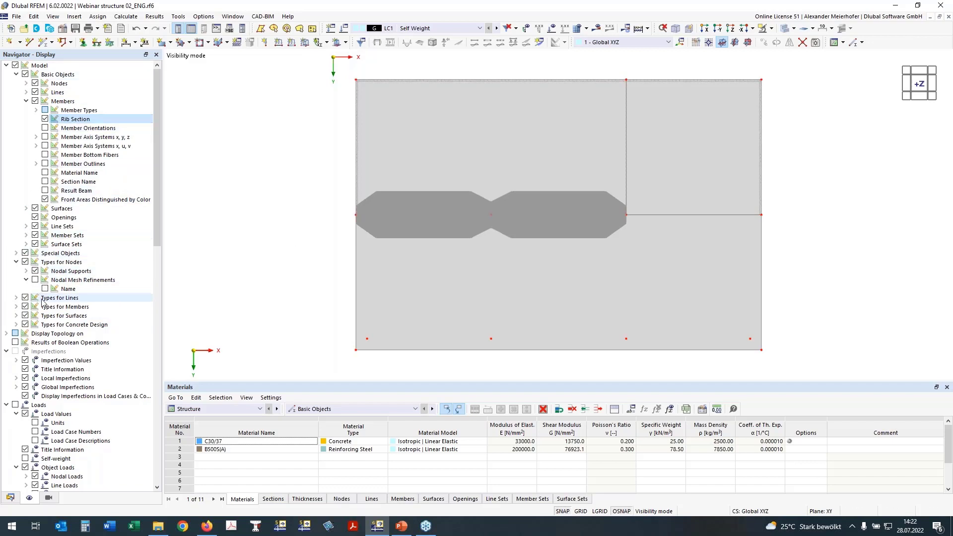
Show the slab's longitudinal reinforcement of type On Surface to inspect it in plan, and hide all surface reinforcements.
left_click(16, 324)
scroll(33, 316, "down", 2)
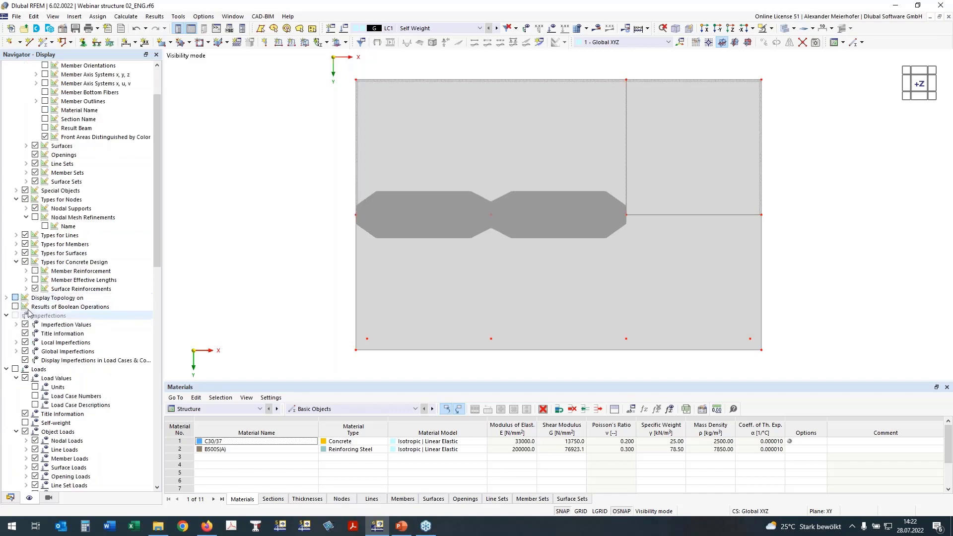
left_click(26, 289)
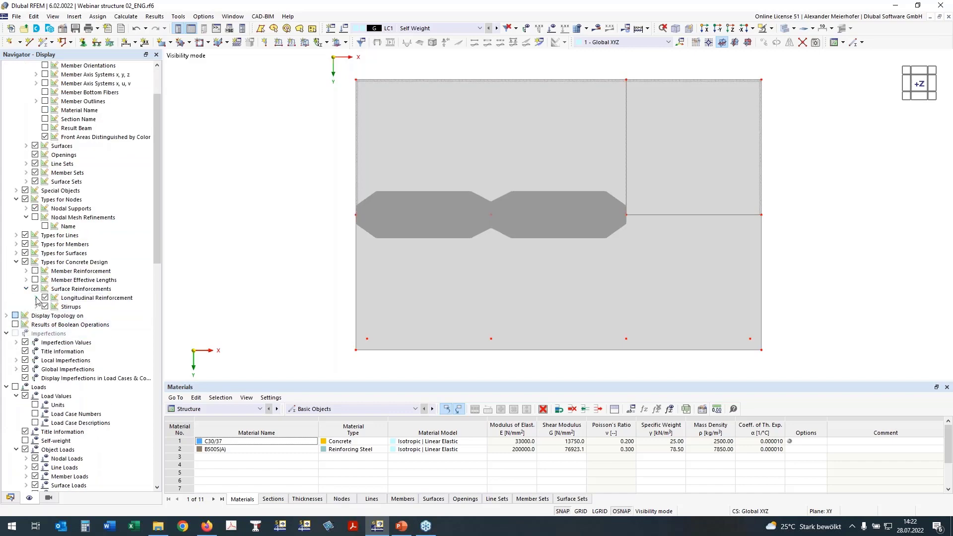
left_click(37, 298)
left_click(55, 351)
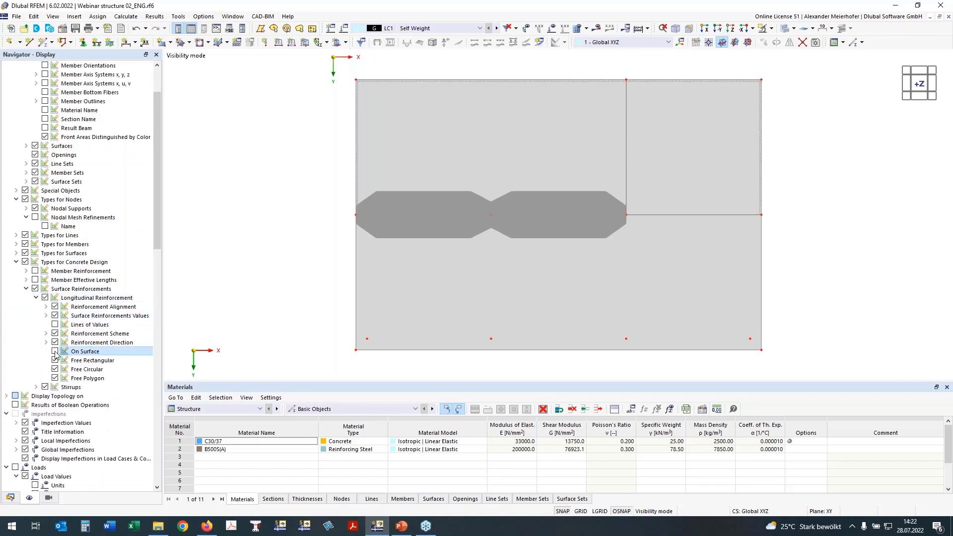
left_click(55, 352)
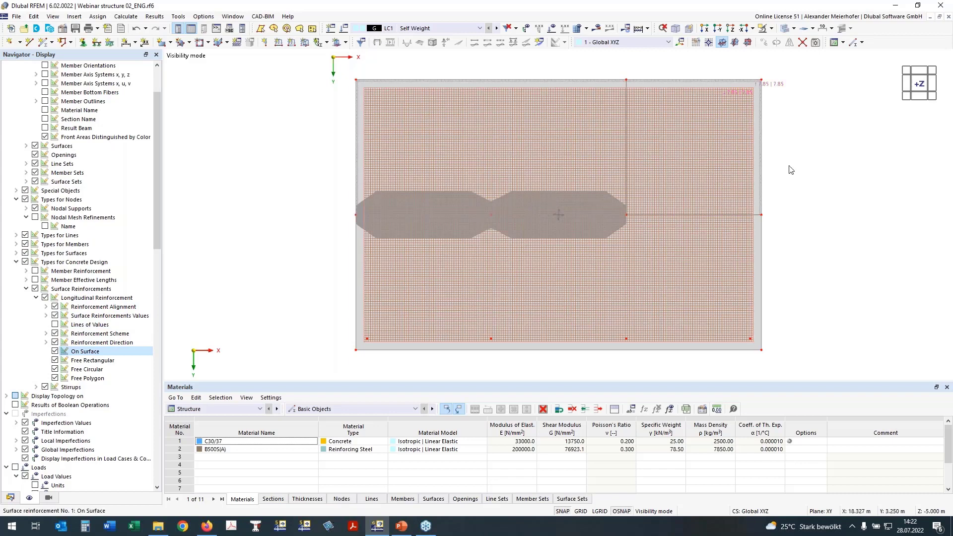
middle_click_drag(791, 170, 785, 205, "ctrl")
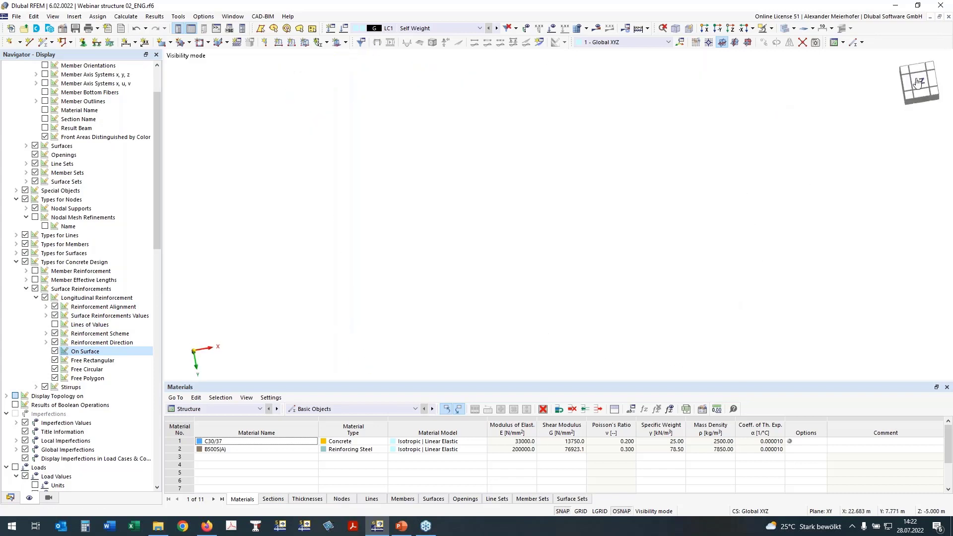
left_click(917, 82)
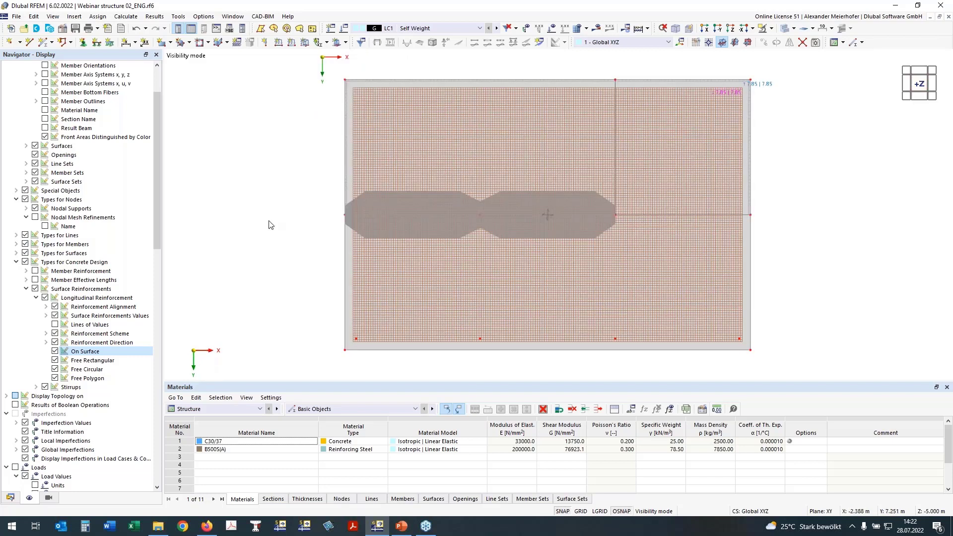
left_click(36, 289)
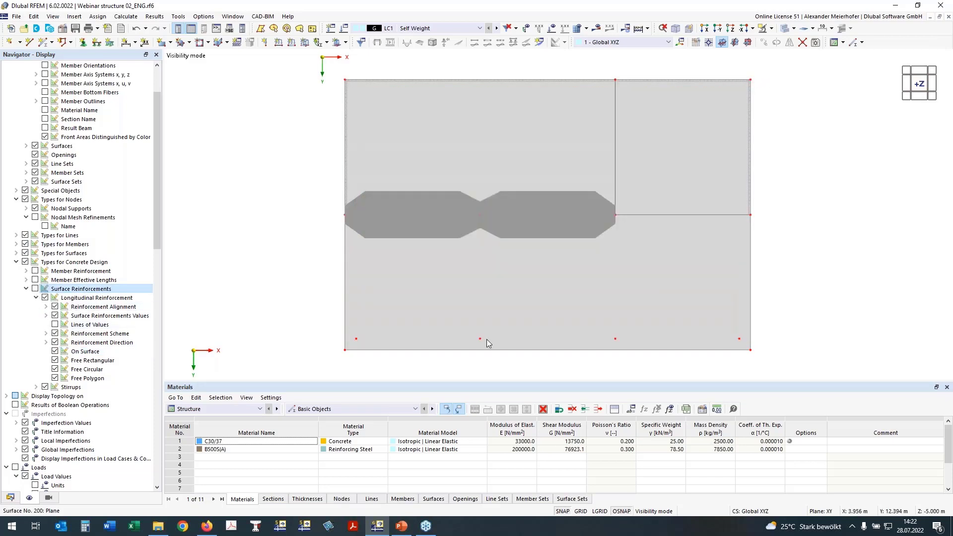
Activate punching design for the row of four column nodes near the slab edge at Y 12.5 m.
middle_click_drag(659, 351, 297, 351, "ctrl")
left_click_drag(299, 309, 778, 349)
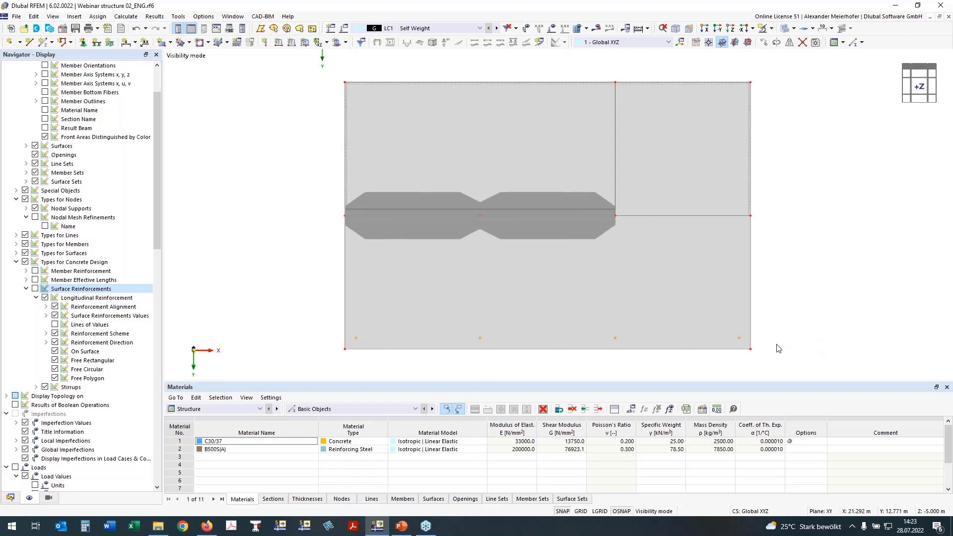
right_click(738, 341)
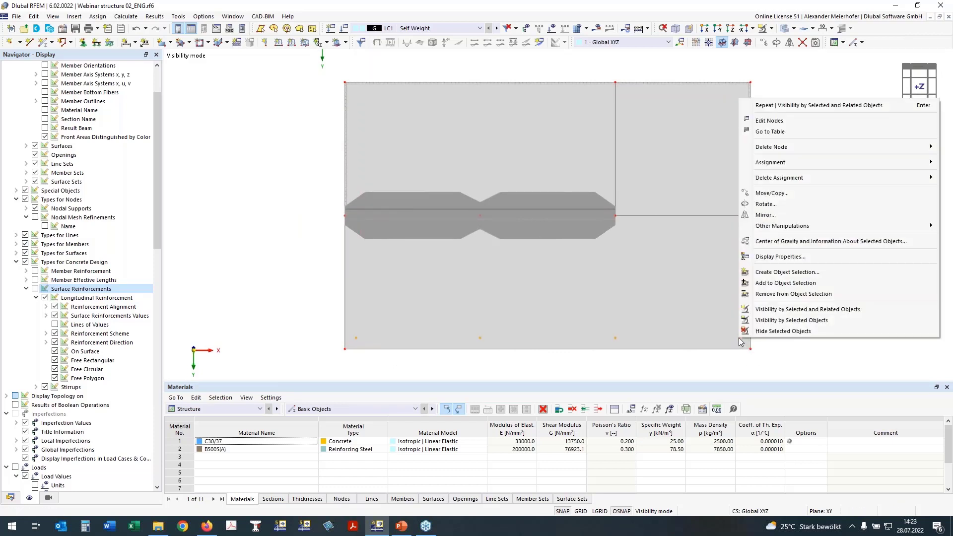
left_click(768, 120)
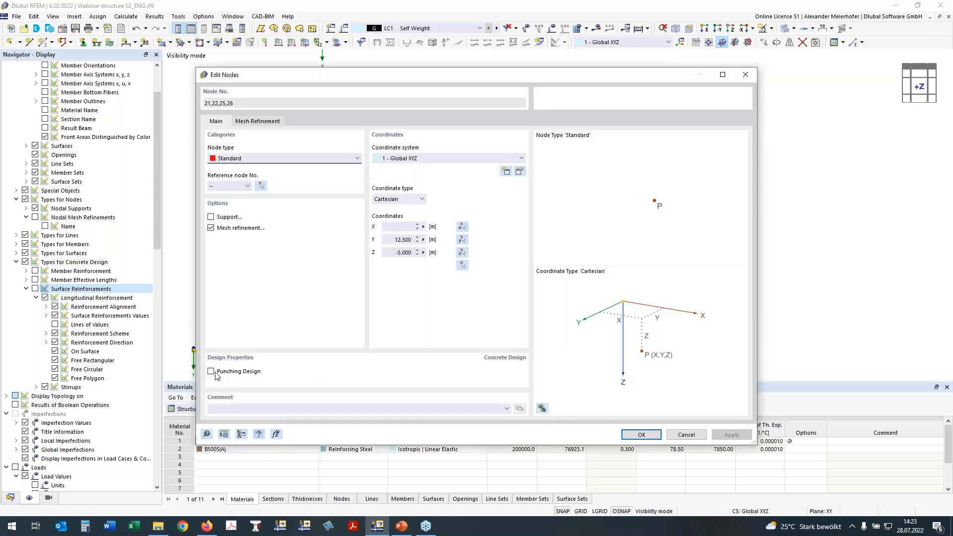
left_click(217, 373)
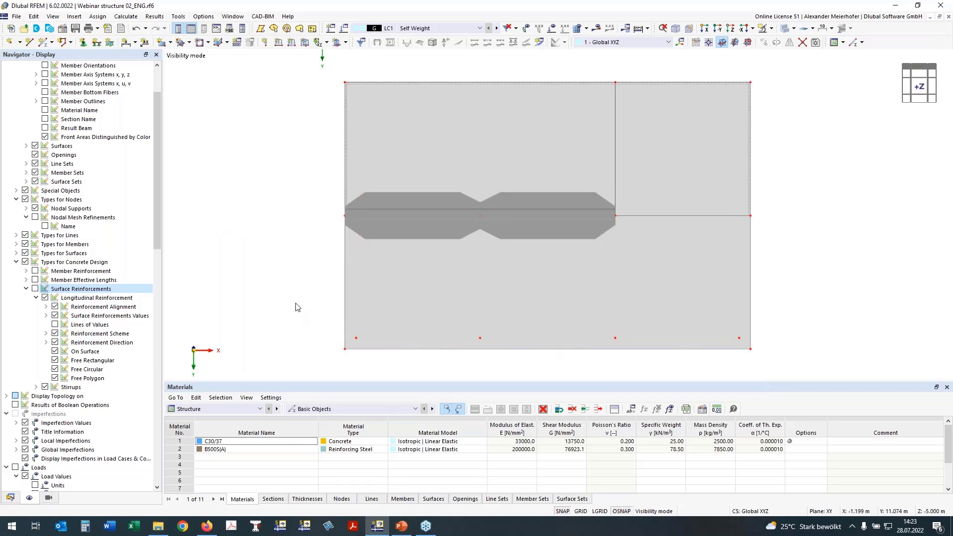
Create a continuous member set from the two rib members 17 and 18 and activate its concrete design properties.
mouse_move(295, 302)
middle_mouse_down("ctrl")
mouse_move(303, 292)
mouse_move(292, 309)
mouse_move(286, 297)
middle_mouse_up("ctrl")
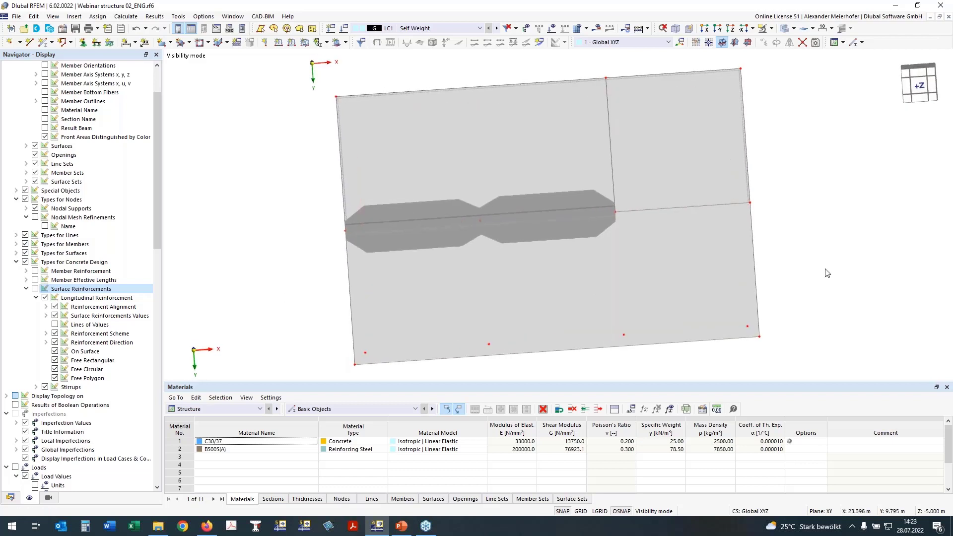
left_click(921, 87)
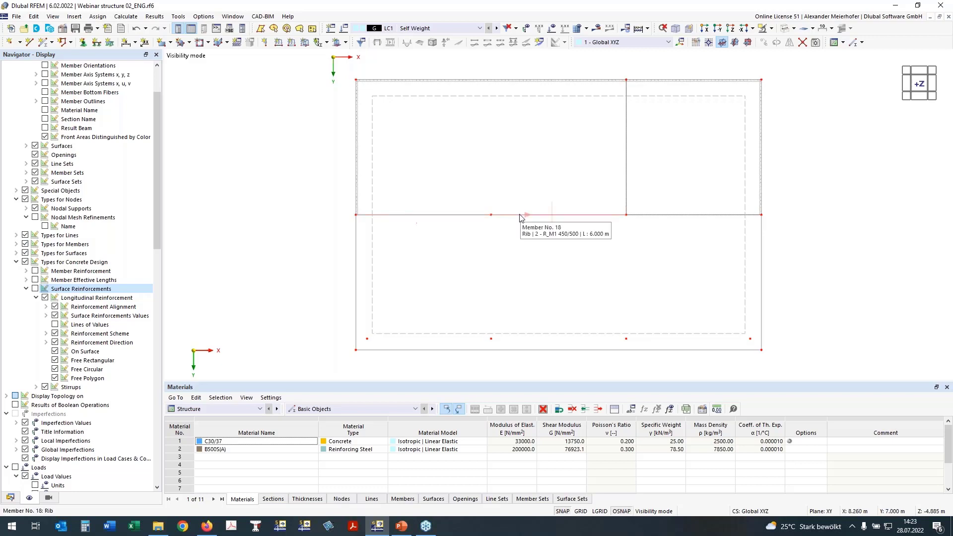
left_click(457, 218)
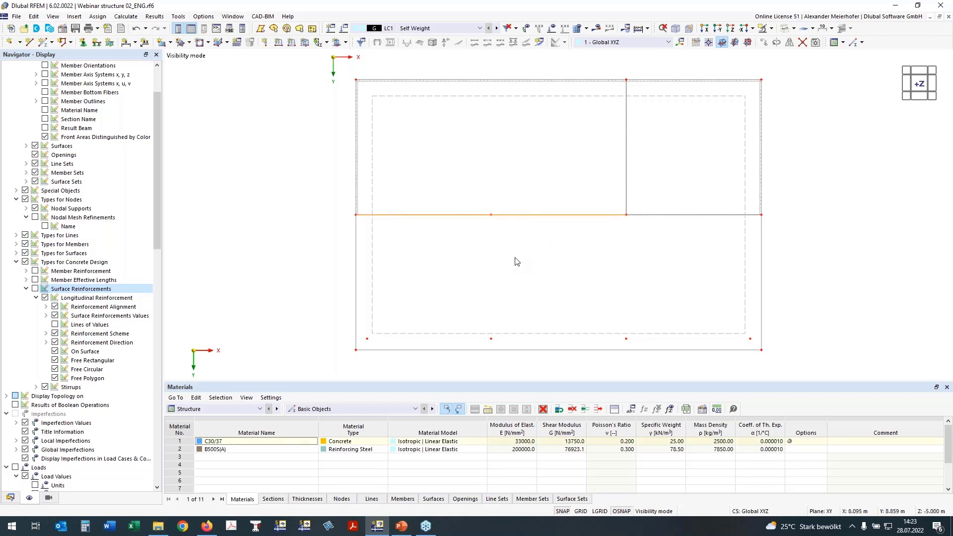
right_click(528, 217)
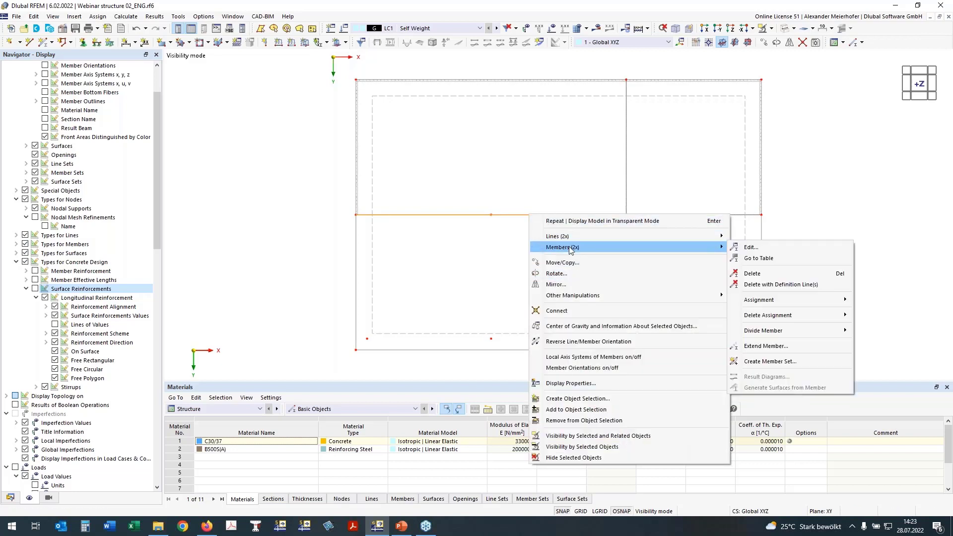
left_click(787, 360)
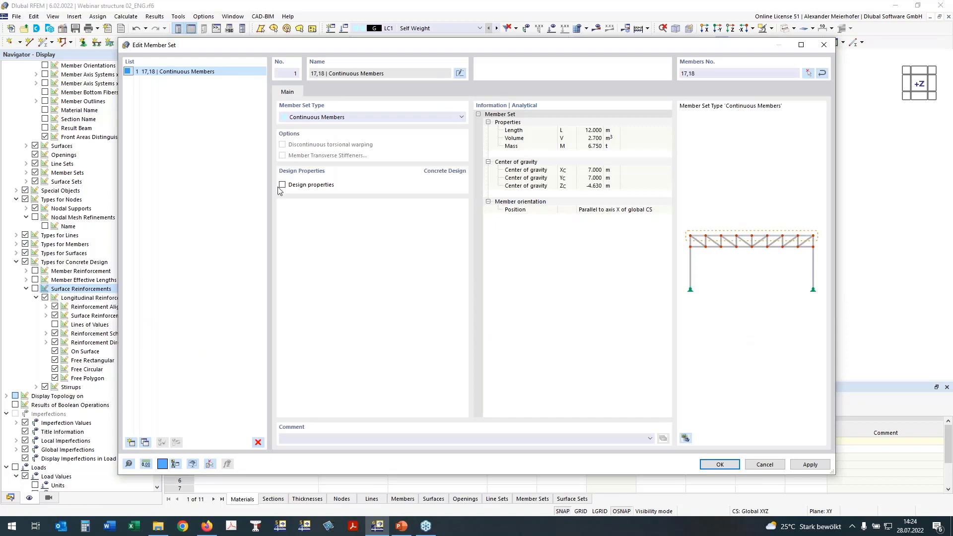
left_click(283, 185)
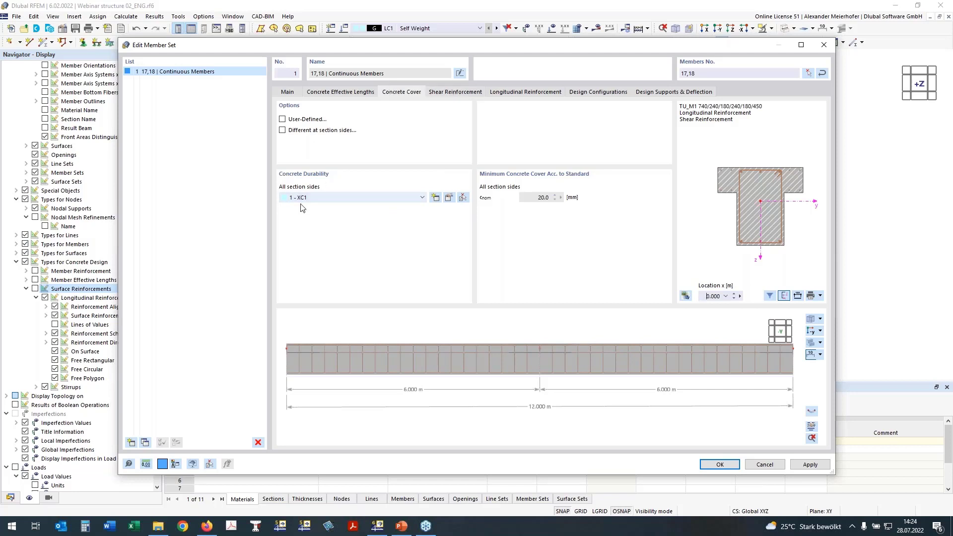
Set the stirrup distance of the member set's shear reinforcement to 0.15 m and view the preview from above.
left_click(456, 93)
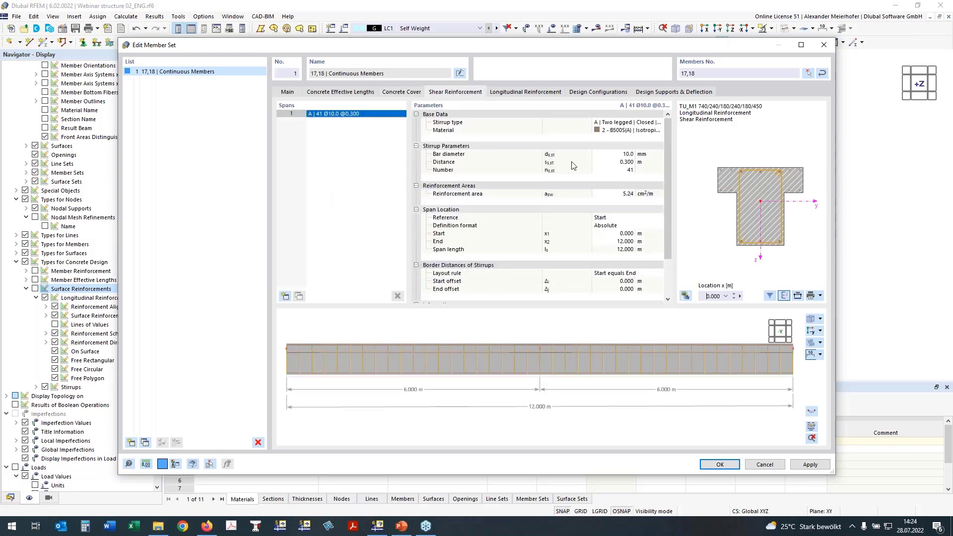
left_click(627, 162)
type("0,15")
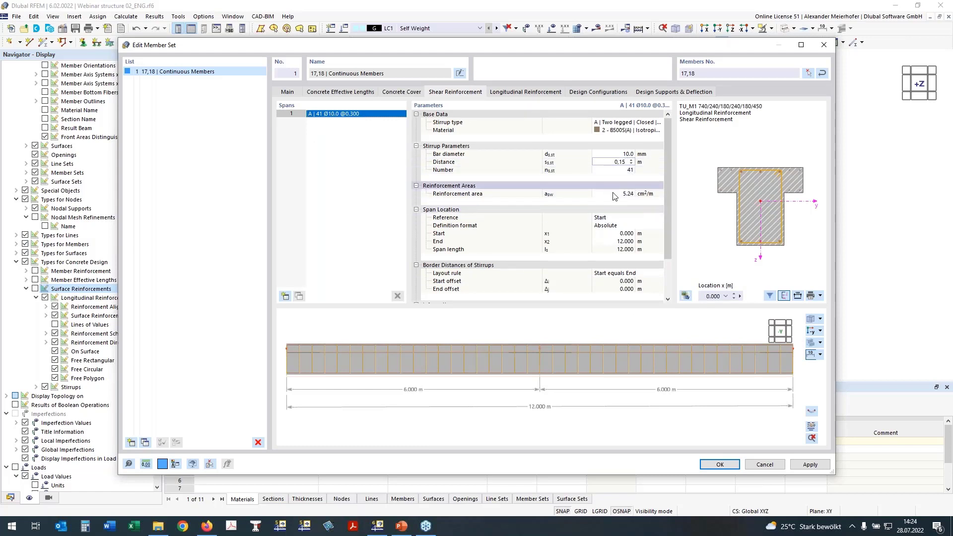
left_click(811, 333)
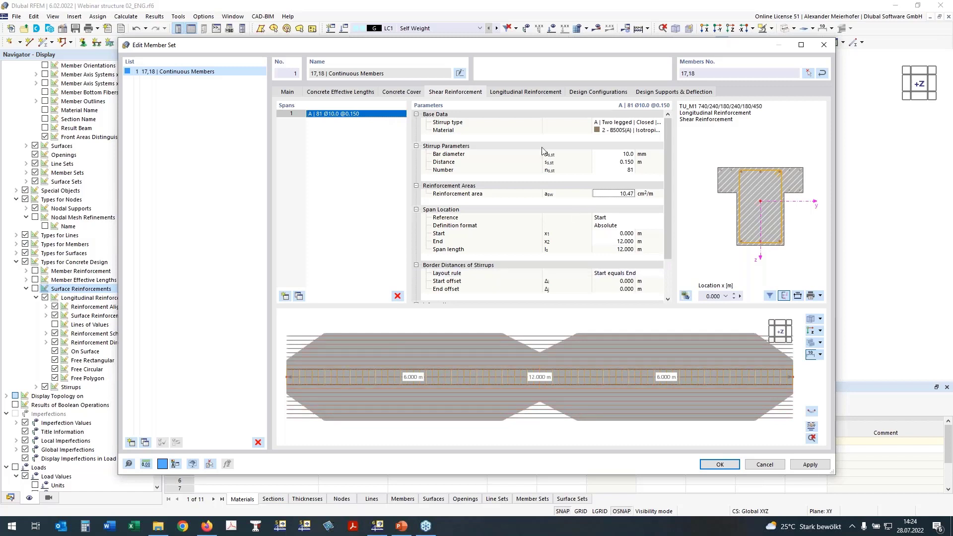
Examine the member set's longitudinal reinforcement in the rib cross-section at location x = 0.7 m.
left_click(521, 92)
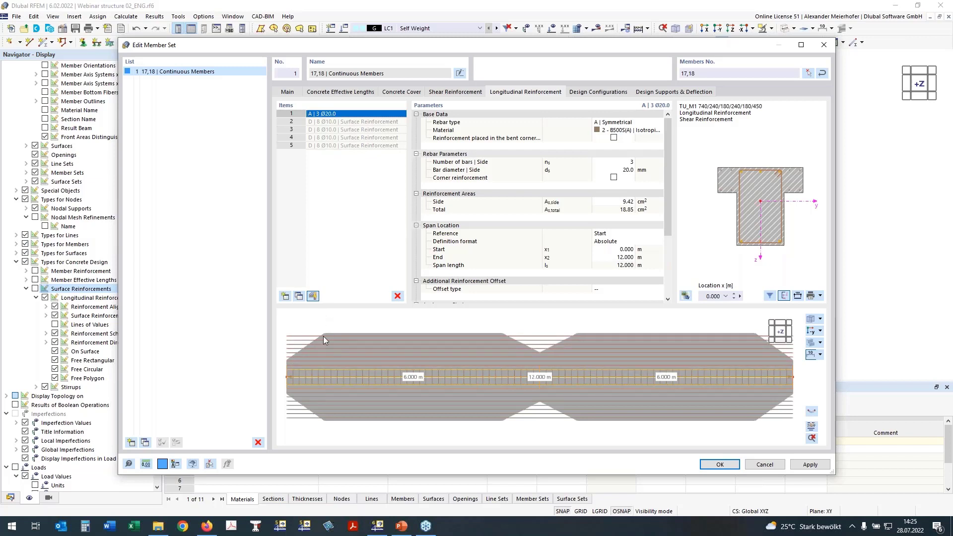
left_click(733, 295)
left_click(733, 294)
left_click(733, 294)
left_click(733, 294)
left_click(733, 294)
left_click(733, 294)
left_click(733, 294)
scroll(754, 193, "up", 4)
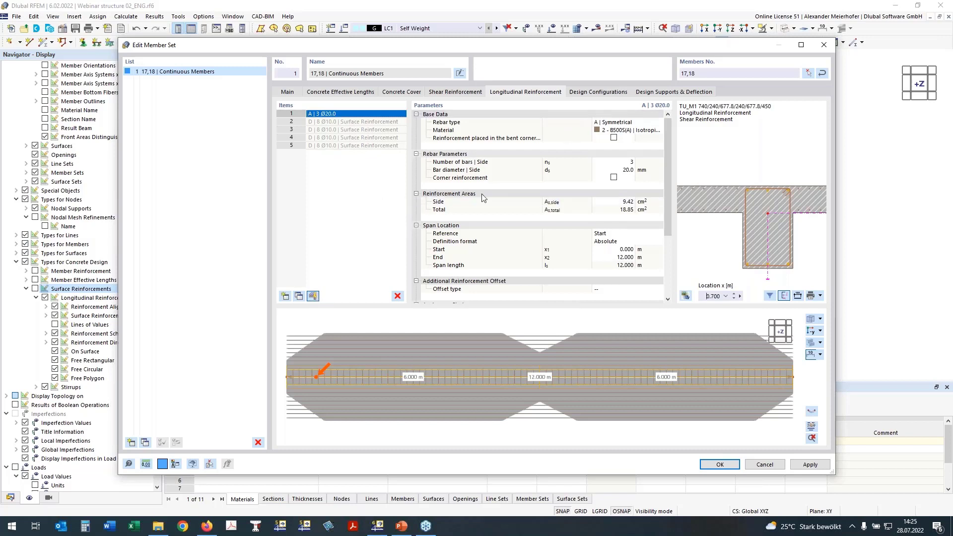
Make the member set's longitudinal reinforcement unsymmetrical, with 2 bars on the lateral side and 4 bars on the bottom side.
left_click(615, 124)
left_click(610, 134)
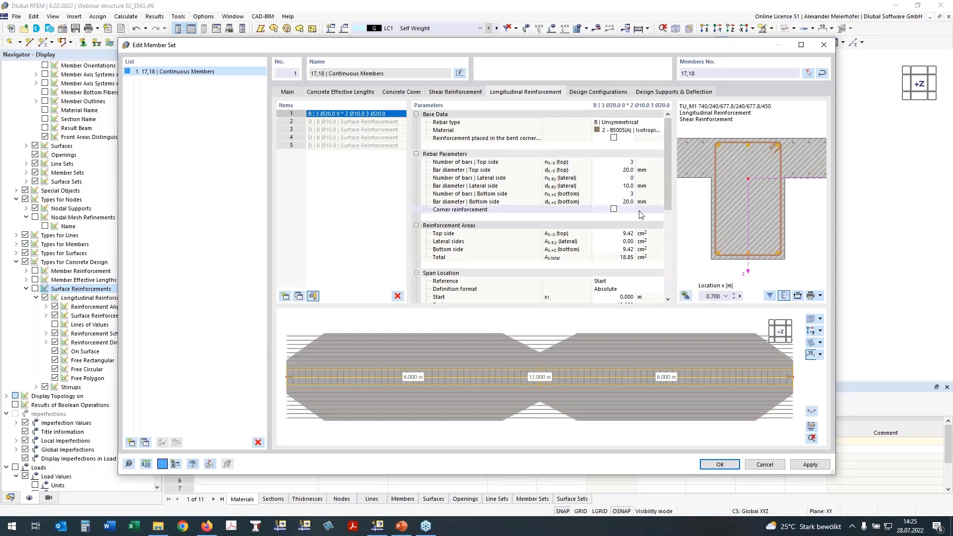
left_click(623, 178)
type("2")
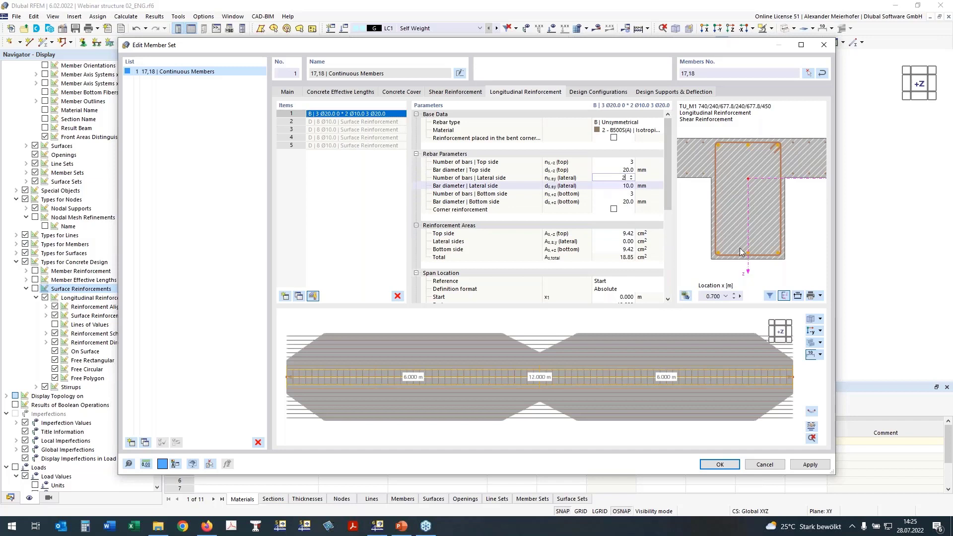
left_click(623, 195)
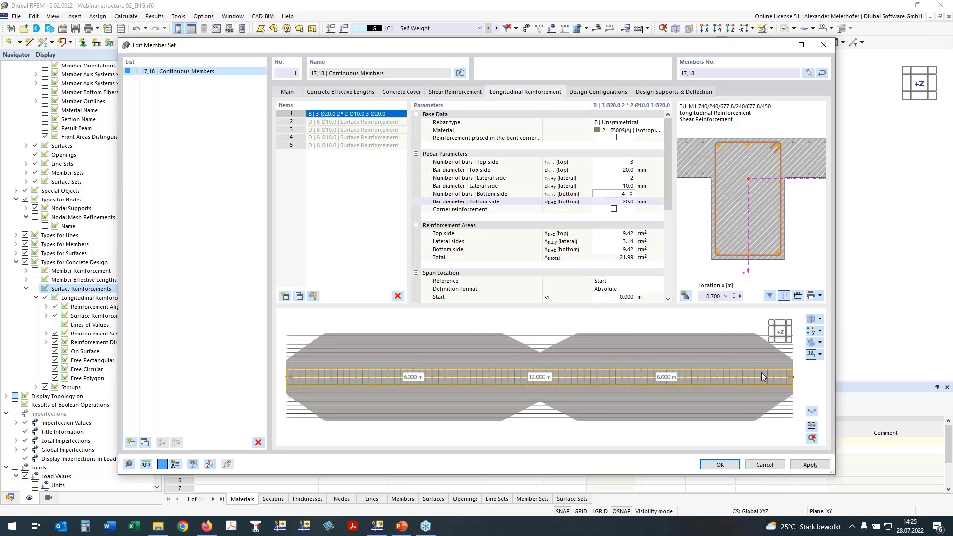
key("Tab")
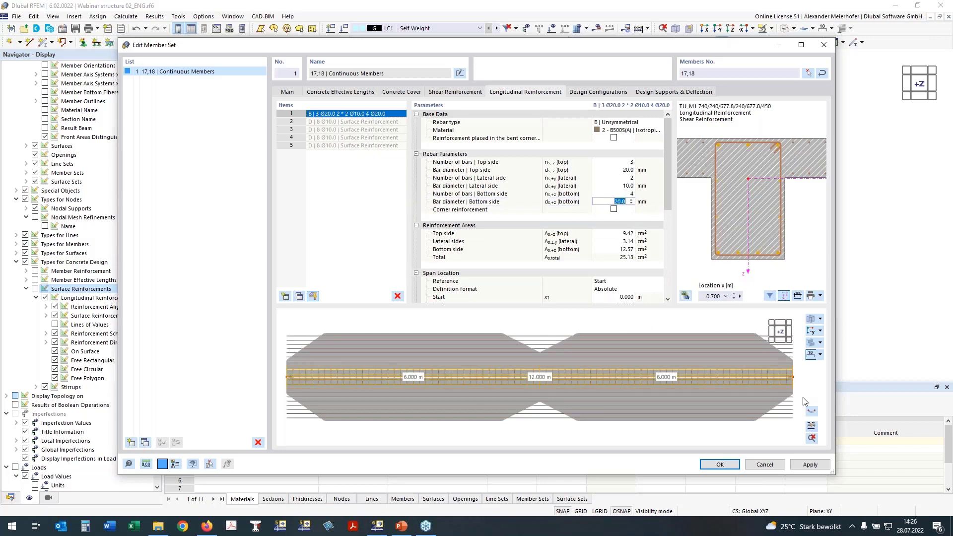
Examine the member set's stirrups and bars in the Reinforcement Layout drawing and close it.
left_click(655, 350)
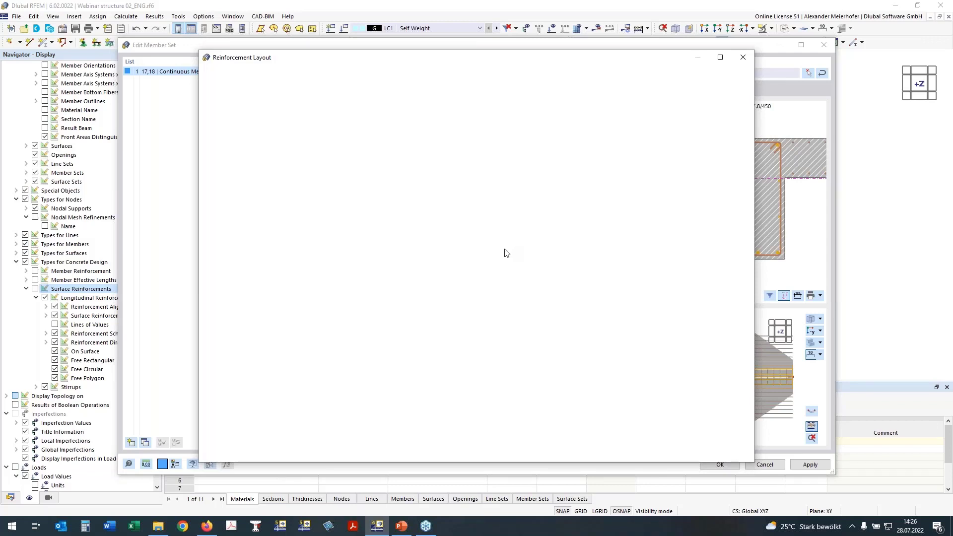
scroll(535, 235, "down", 1)
middle_click_drag(583, 240, 566, 217)
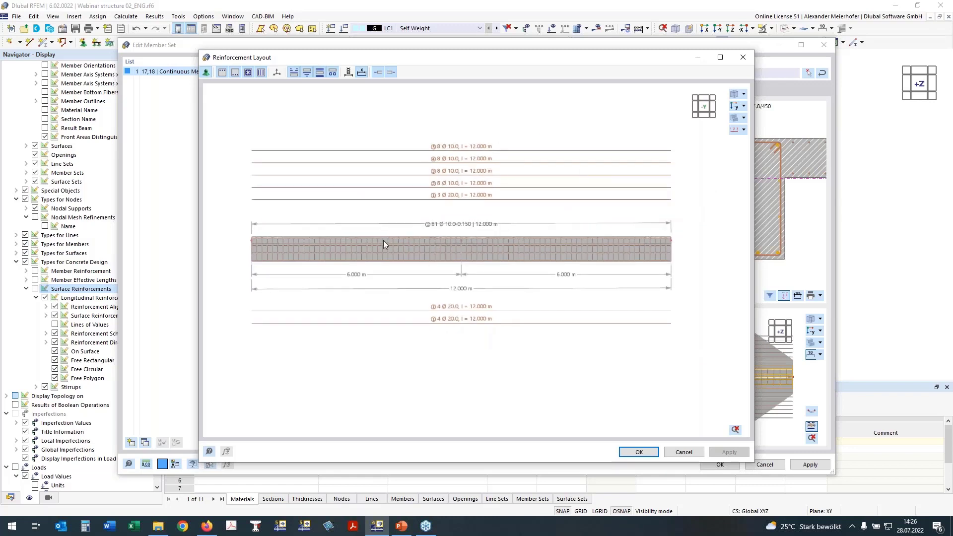
scroll(431, 228, "up", 2)
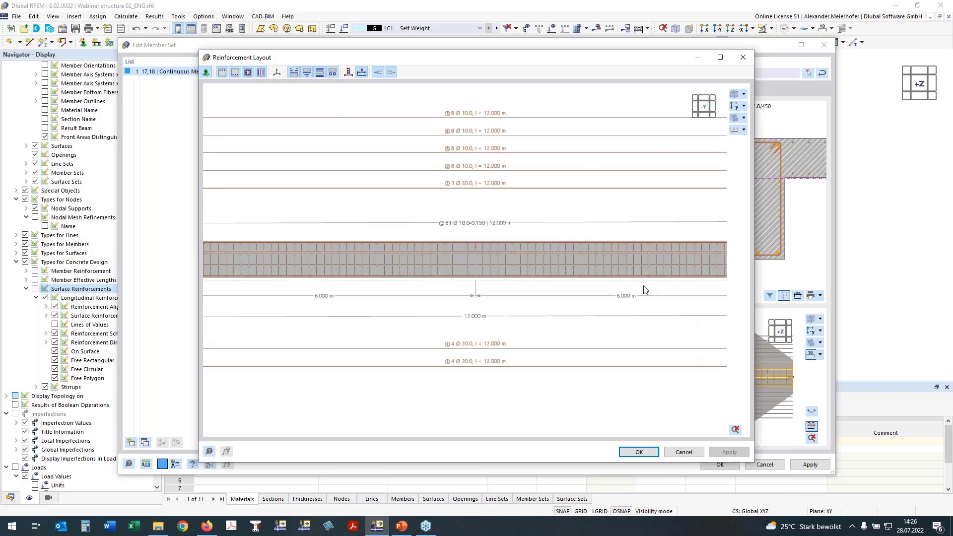
left_click(643, 452)
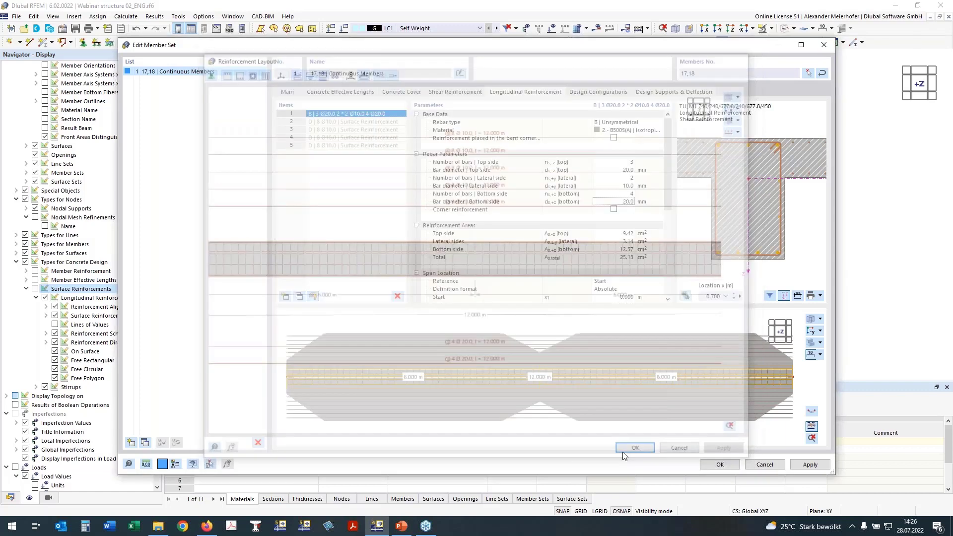
Set the member set's deflection check direction to Local axis z, with Undeformed system as the displacement reference.
left_click(663, 93)
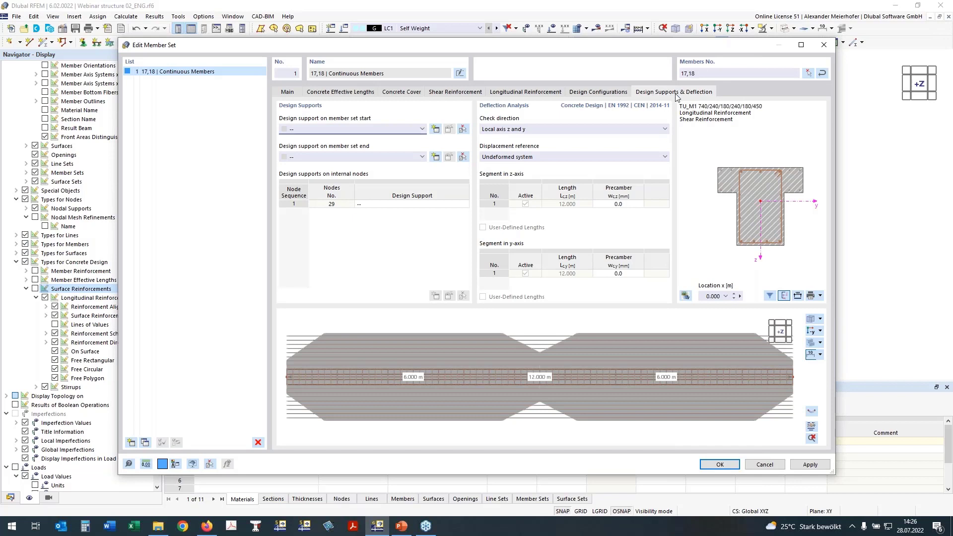
left_click(535, 130)
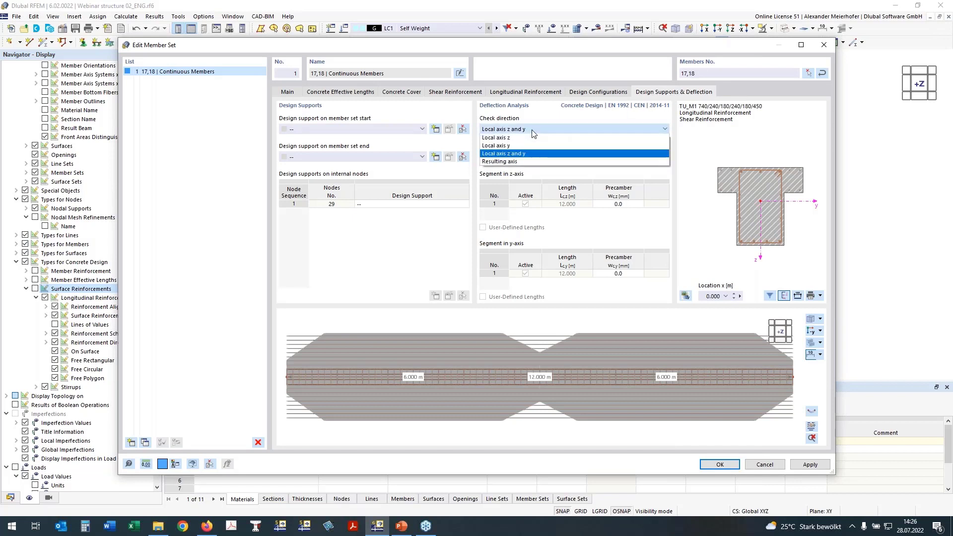
left_click(496, 139)
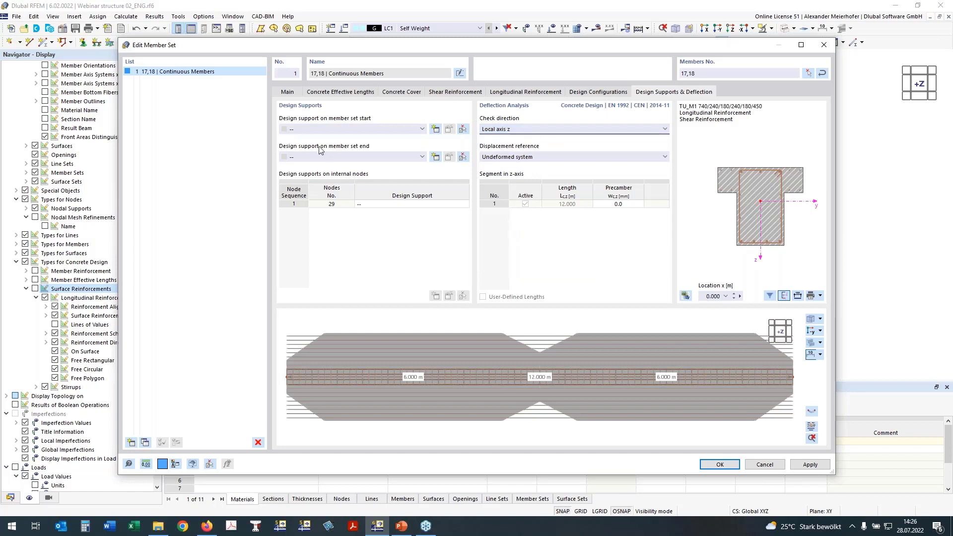
left_click(501, 158)
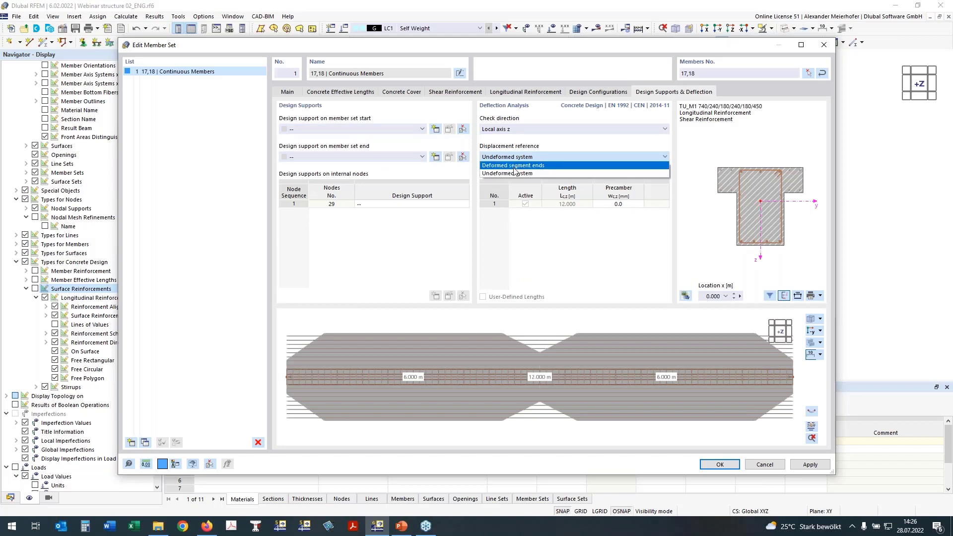
left_click(511, 168)
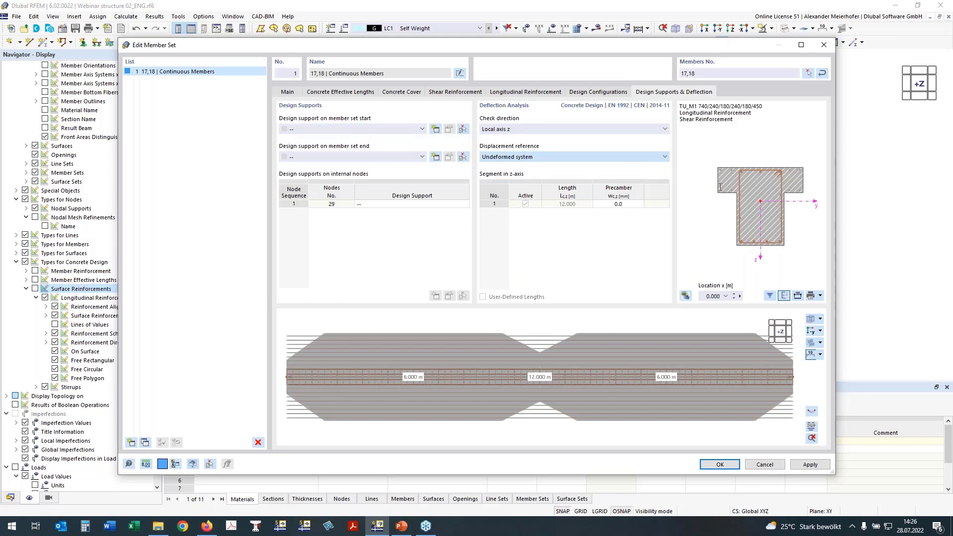
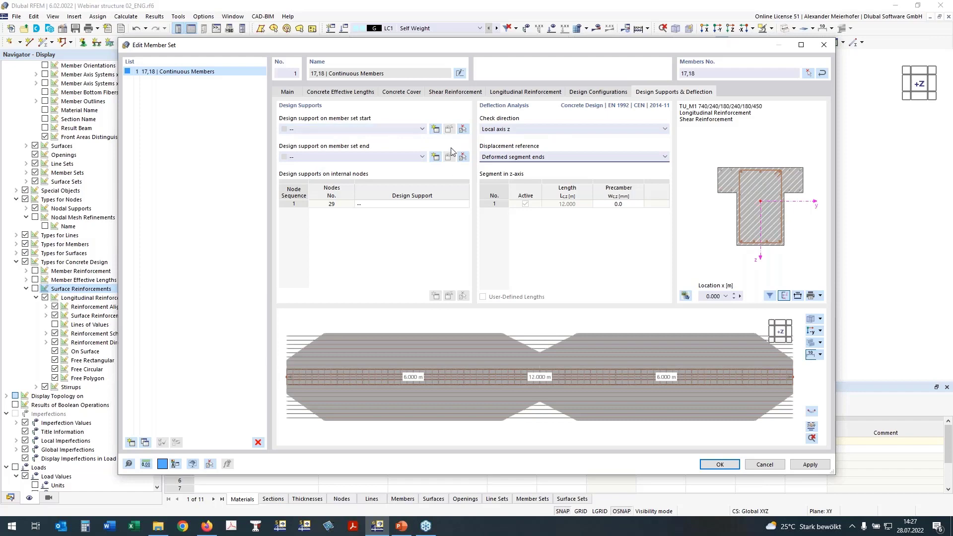
Create a 250 mm wide concrete design support for the member set start, with monolithic connection and y-axis deflection design deactivated.
left_click(435, 129)
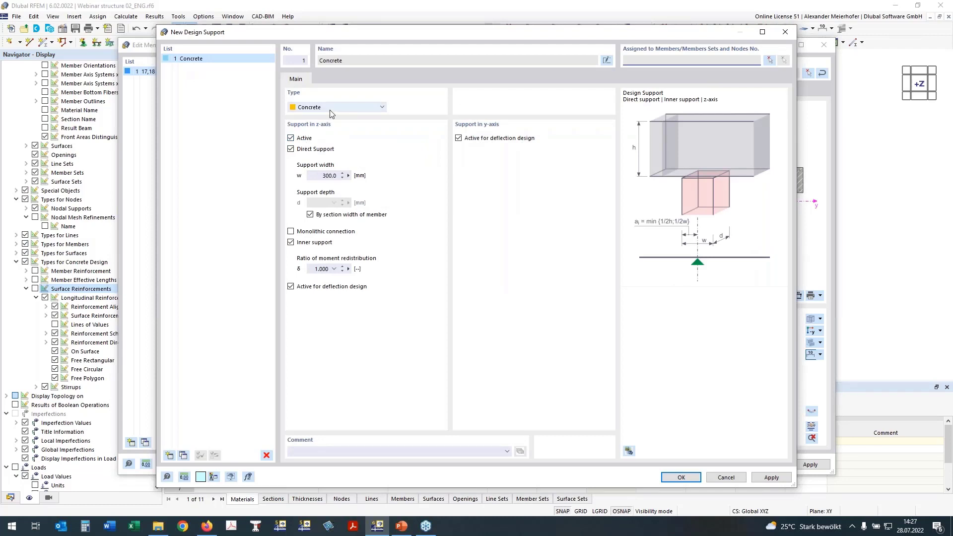
left_click(458, 139)
double_click(328, 175)
type("250")
left_click(291, 232)
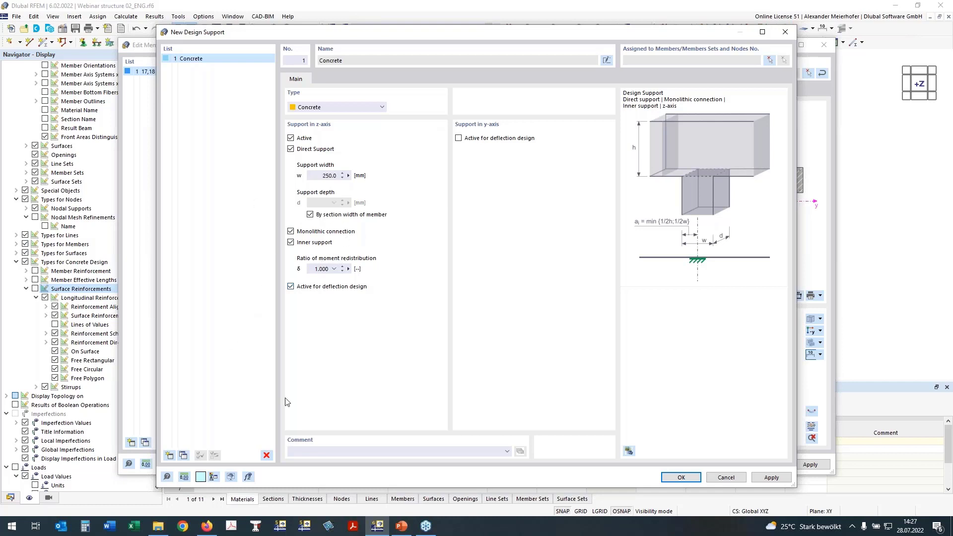
Duplicate the concrete design support and set the copy's support width to 450 mm.
left_click(183, 455)
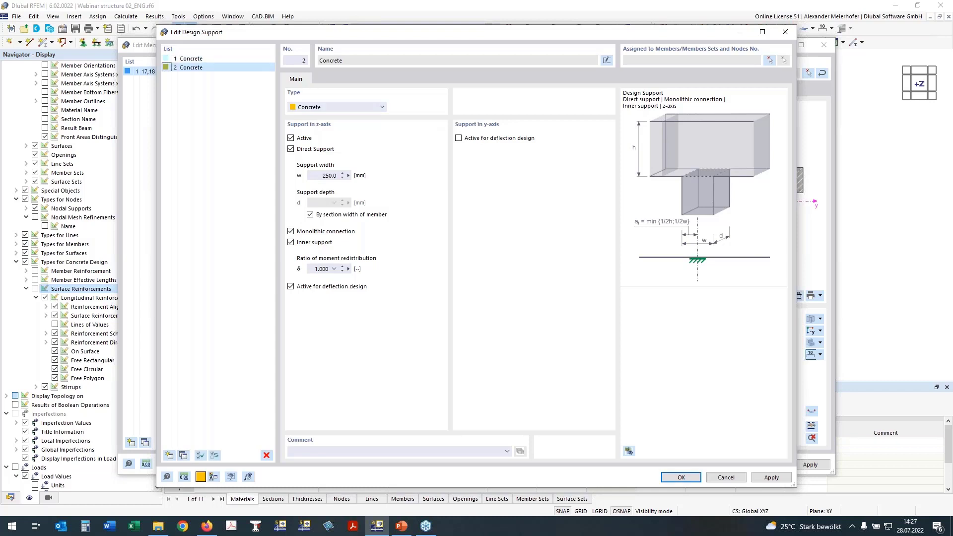
left_click(325, 176)
left_click(290, 242)
left_click(291, 243)
Make the 250 mm design support an end support by deactivating Inner support, and assign it to the member set start.
left_click(198, 59)
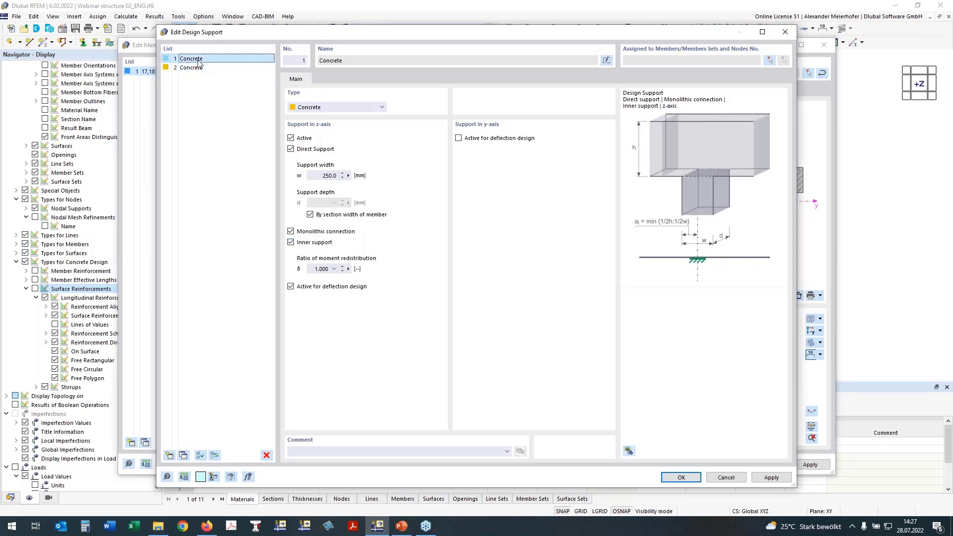
left_click(291, 242)
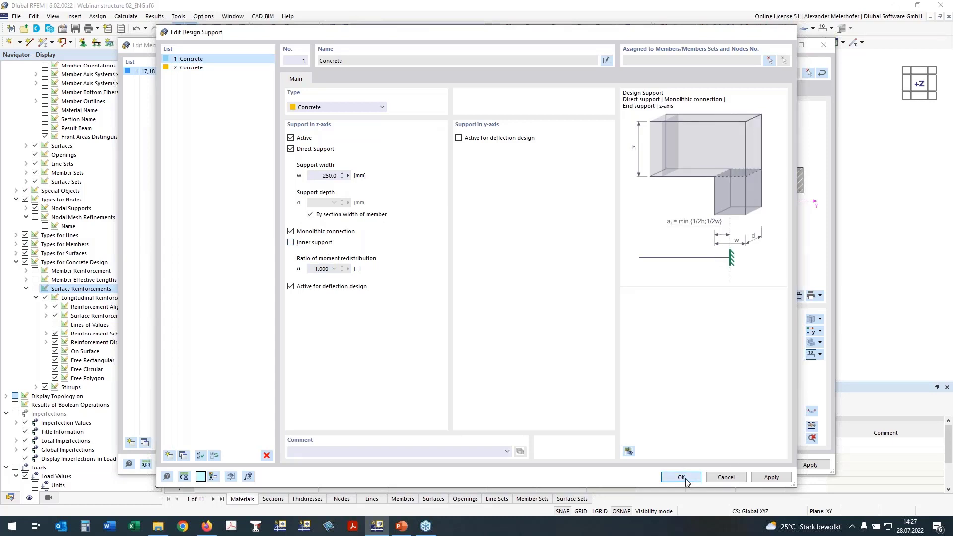
left_click(681, 477)
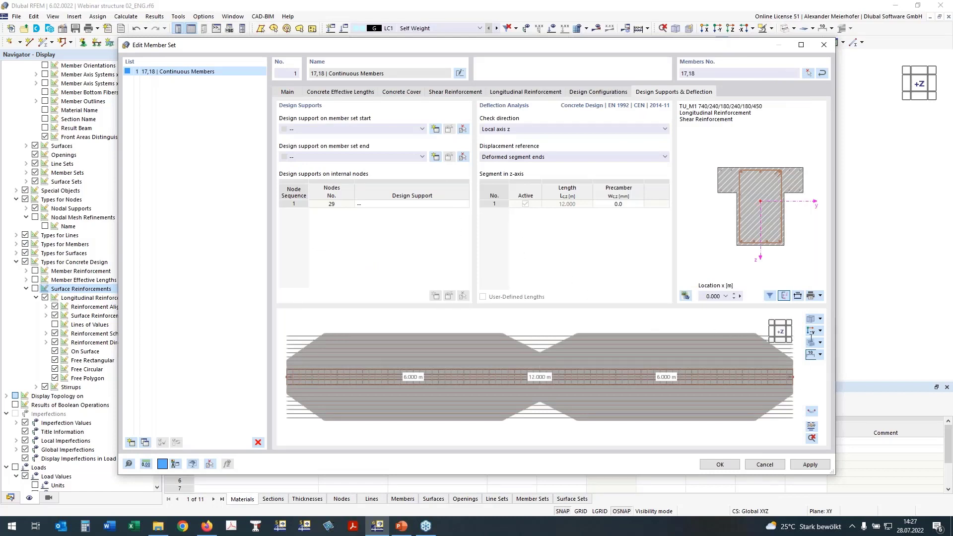
Assign design support 1 - Concrete to the member set end, with the preview viewed in the -Y direction.
left_click(812, 332)
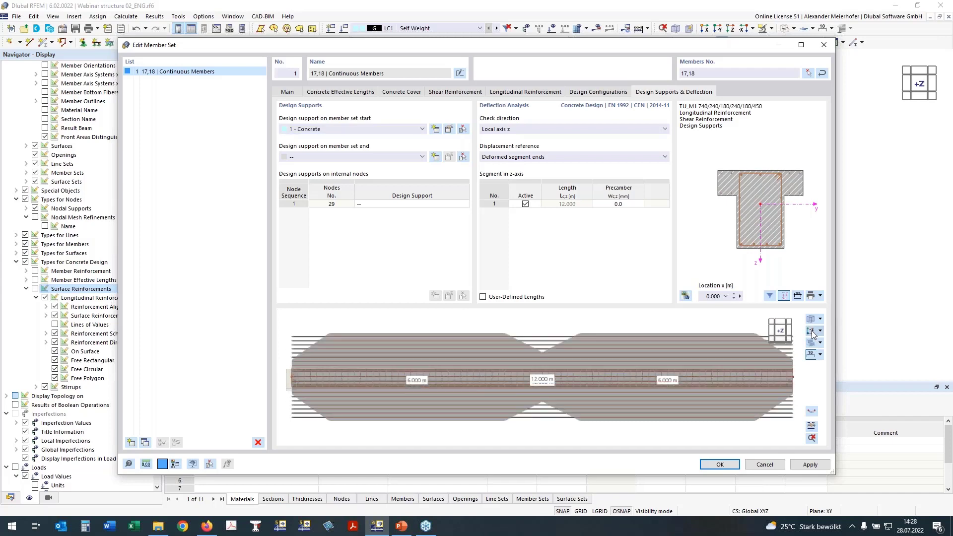
left_click(813, 334)
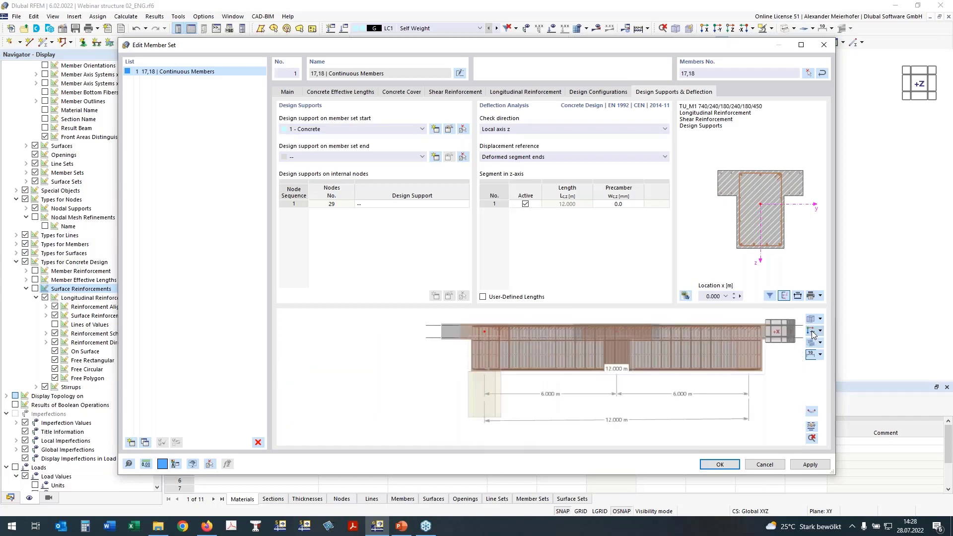
left_click(316, 157)
left_click(307, 173)
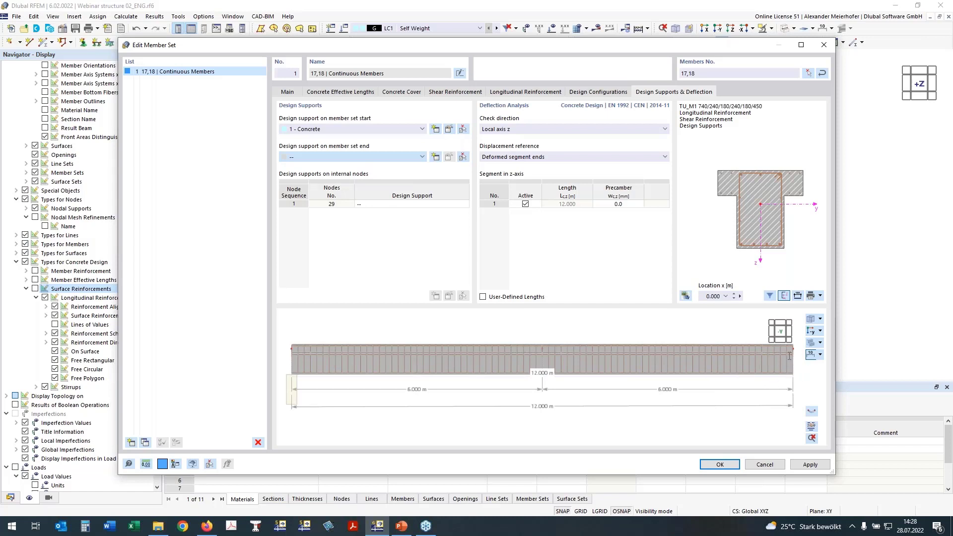
Assign design support 2 - Concrete to internal node 29 and accept the member set settings.
left_click(362, 203)
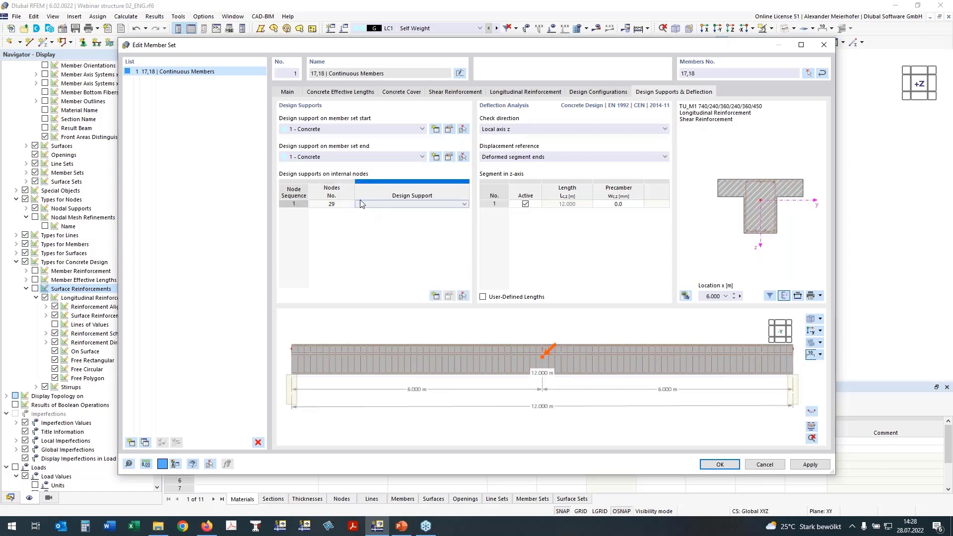
left_click(368, 205)
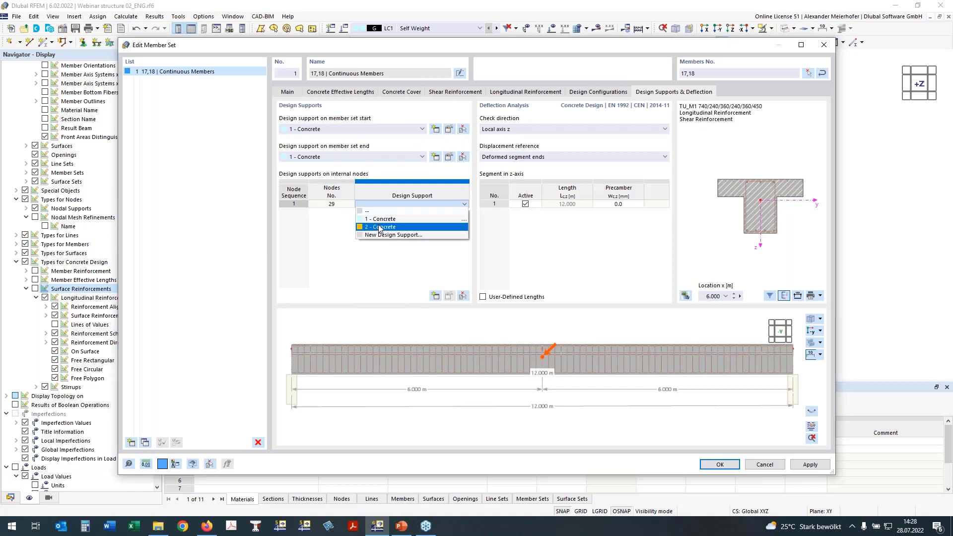
left_click(380, 227)
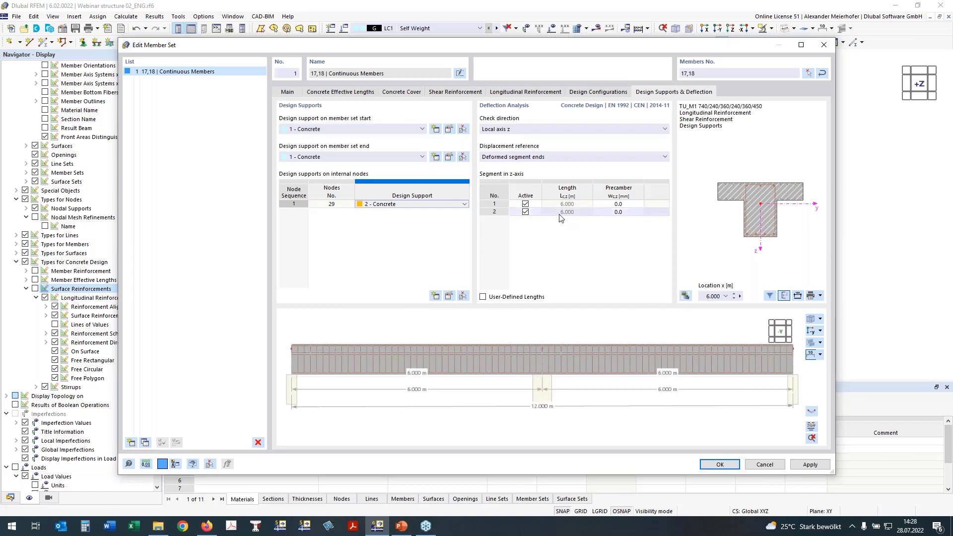
left_click(527, 204)
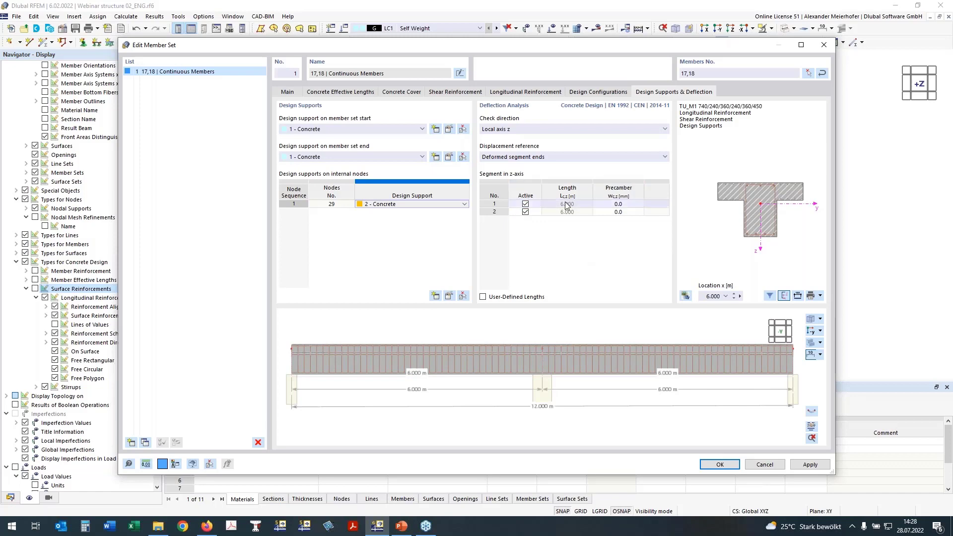
left_click(721, 466)
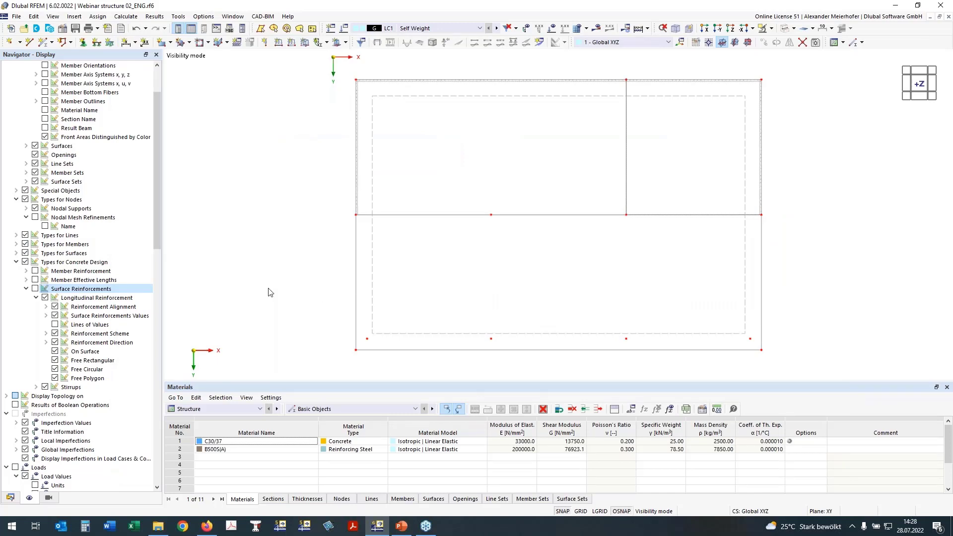
Turn on the member reinforcement display and examine the rib's bars and supports in the model.
middle_click_drag(271, 253, 327, 159, "ctrl")
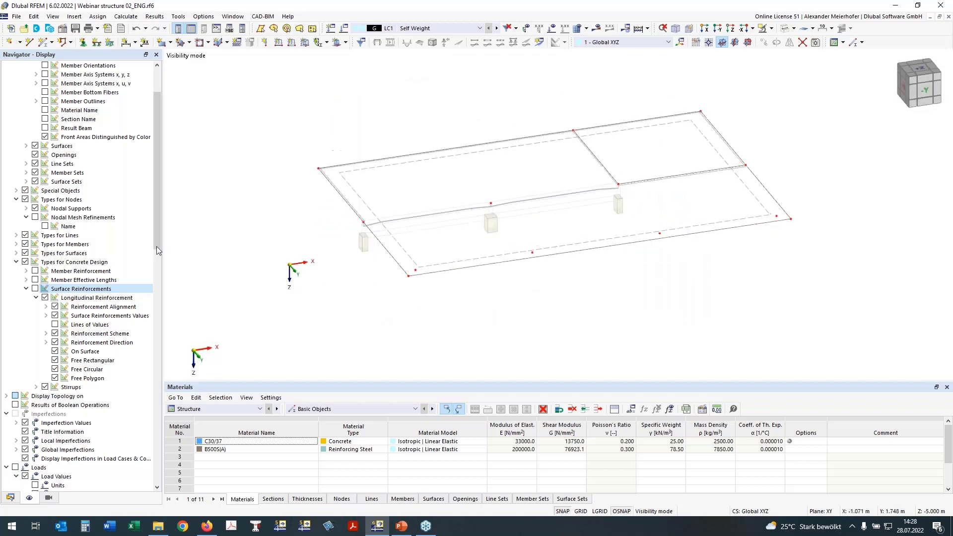
left_click(36, 273)
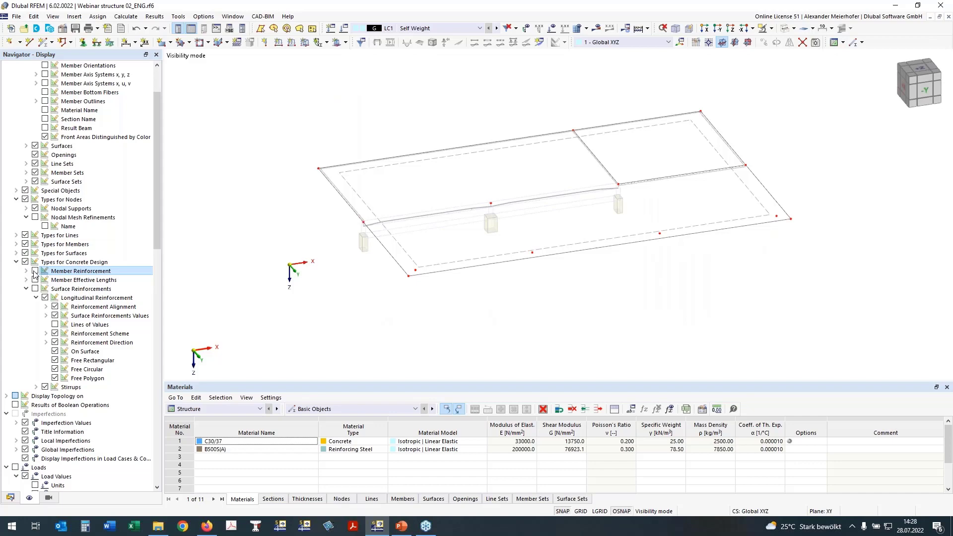
left_click(35, 271)
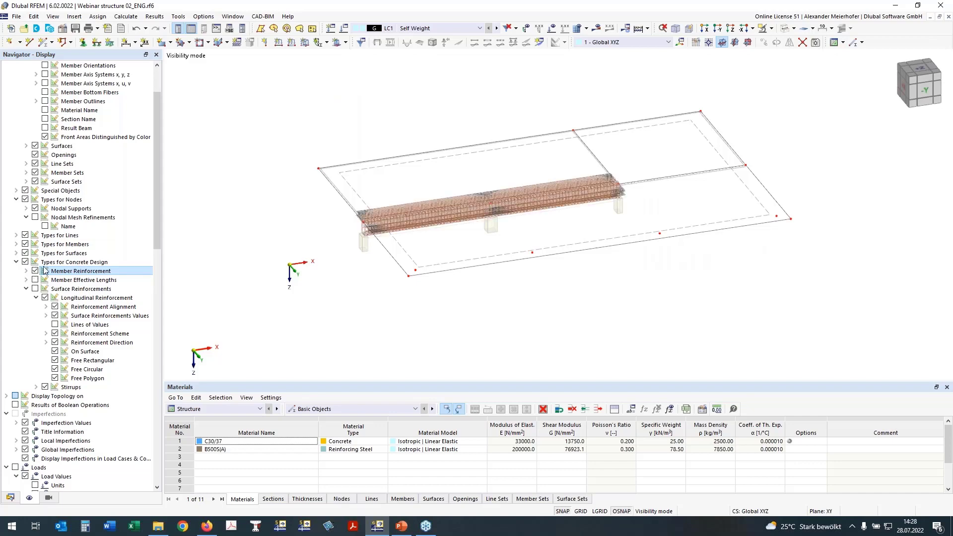
middle_click_drag(410, 307, 405, 286, "ctrl")
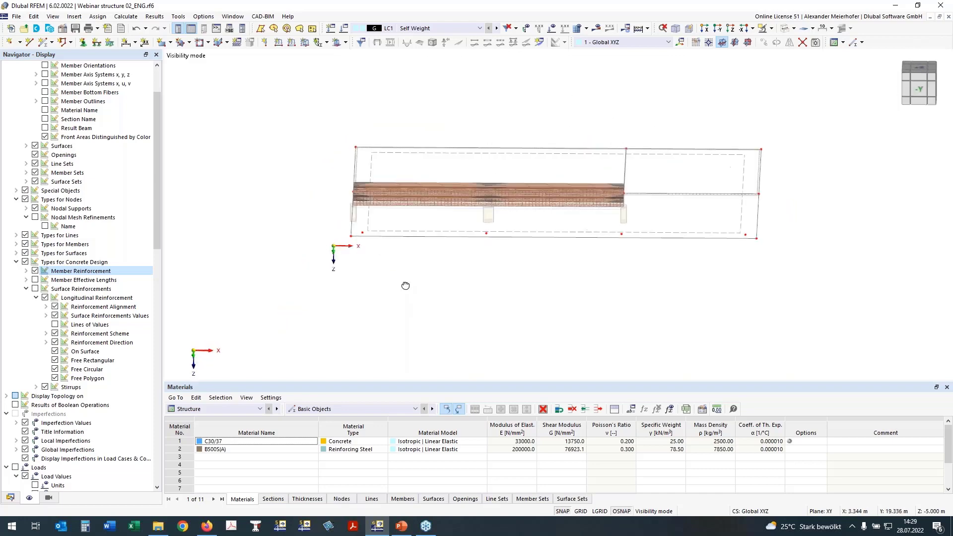
left_click(917, 71)
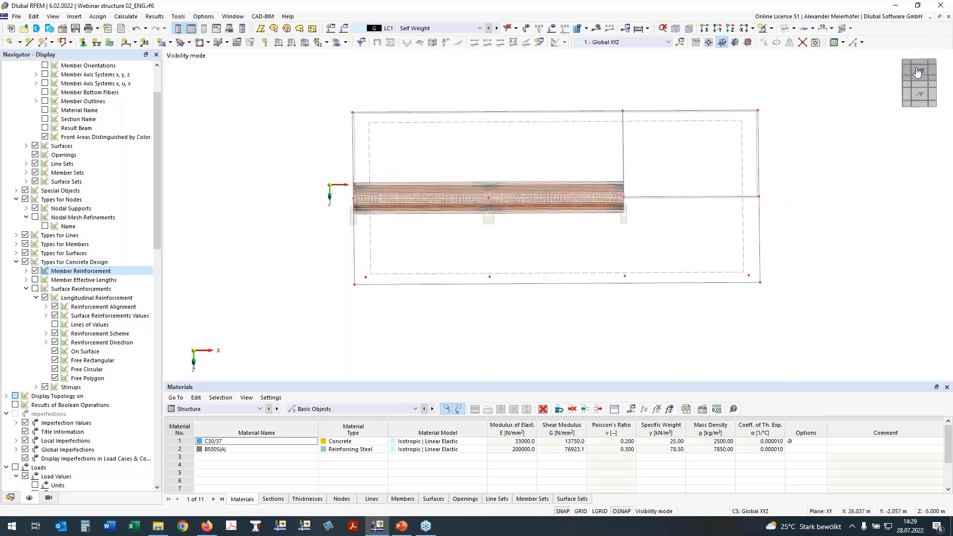
left_click_drag(454, 193, 812, 378)
right_click(713, 336)
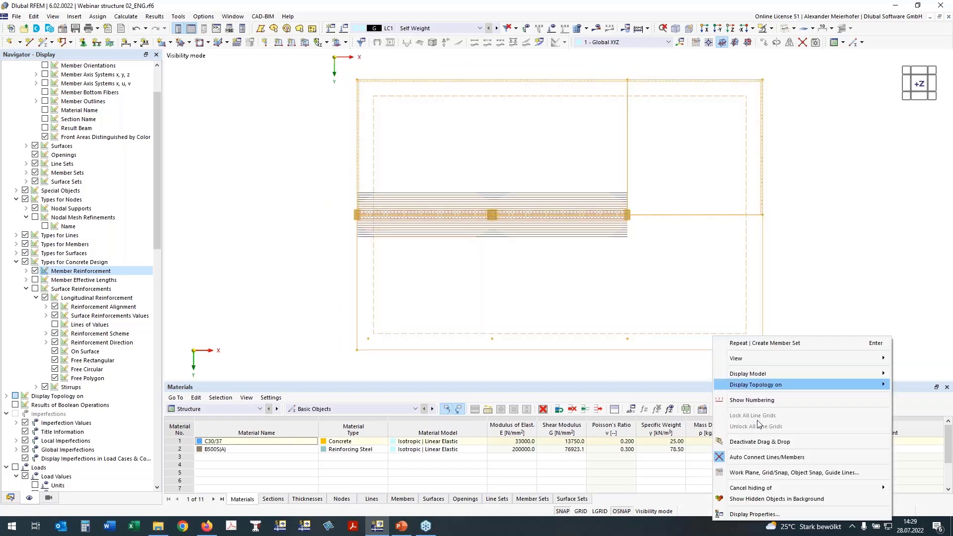
mouse_move(765, 484)
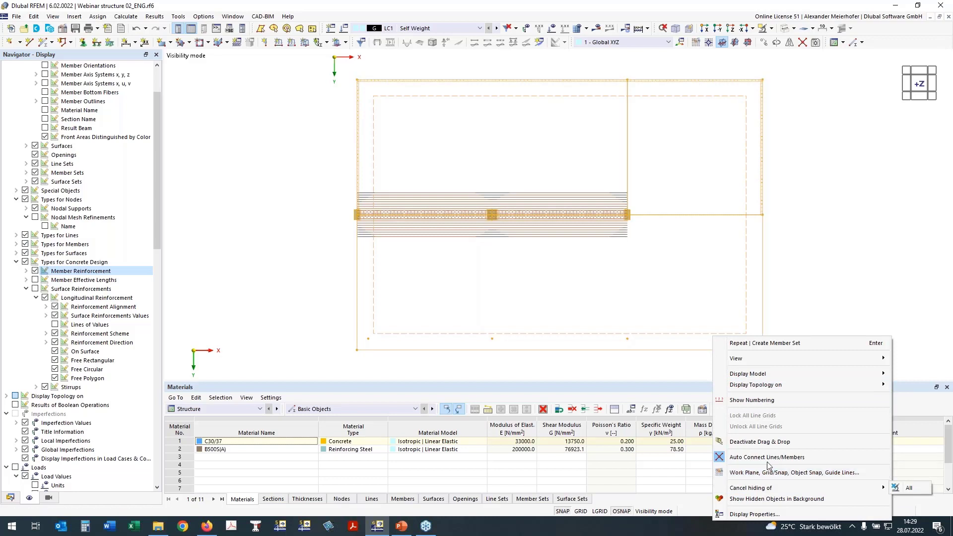
key("Escape")
key("Escape")
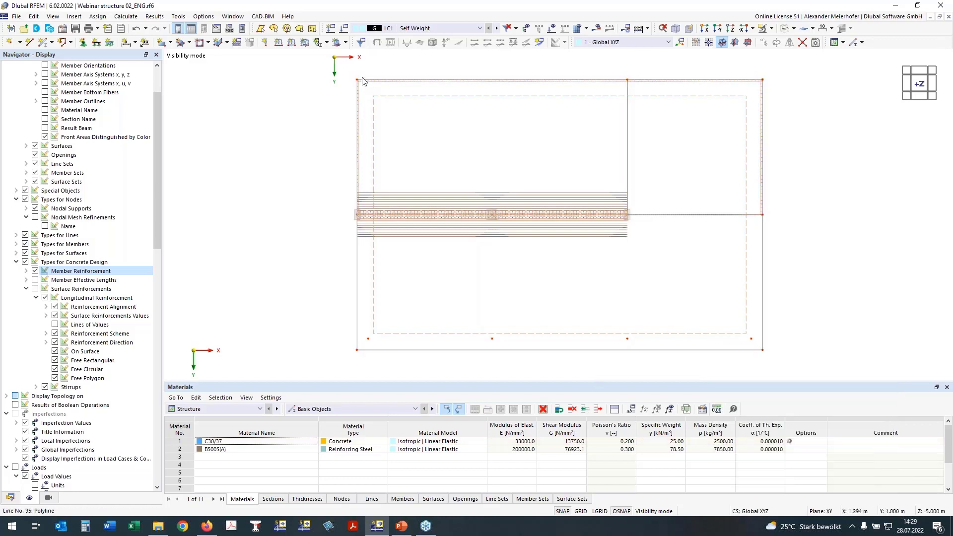
Create object selection no. 200 from all visible slab objects and name it "Slab over ground flour".
left_click_drag(336, 63, 755, 329)
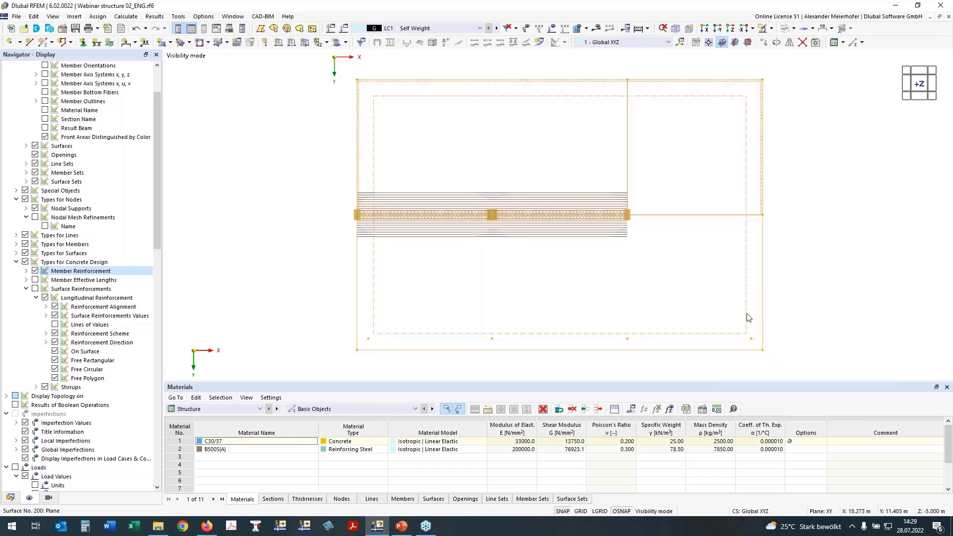
right_click(754, 325)
left_click(795, 314)
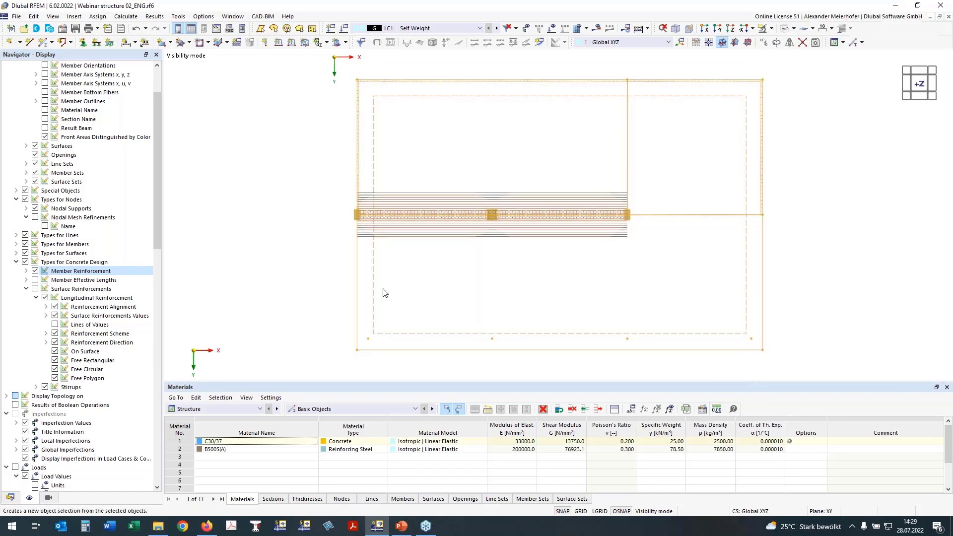
left_click(324, 111)
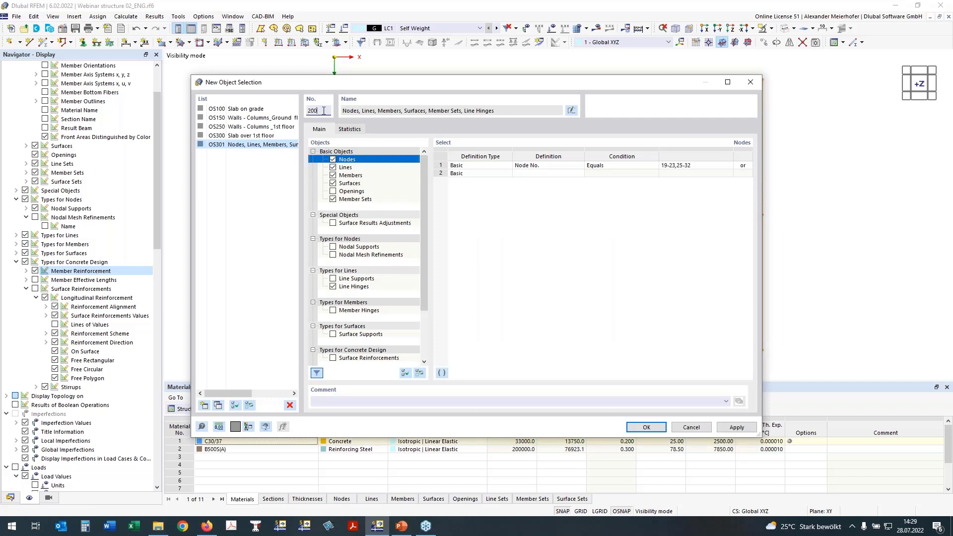
left_click(571, 110)
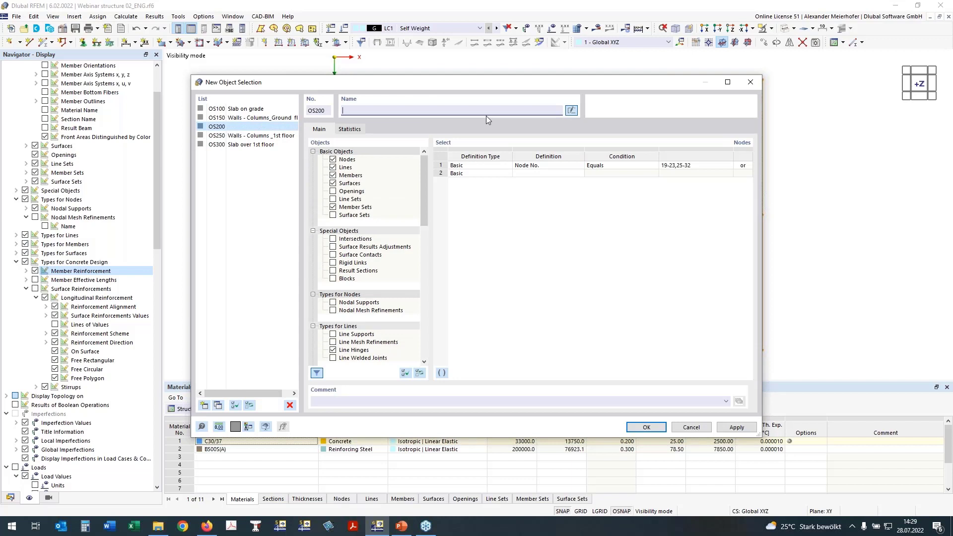
type("Slab over Ground flour")
left_click(646, 427)
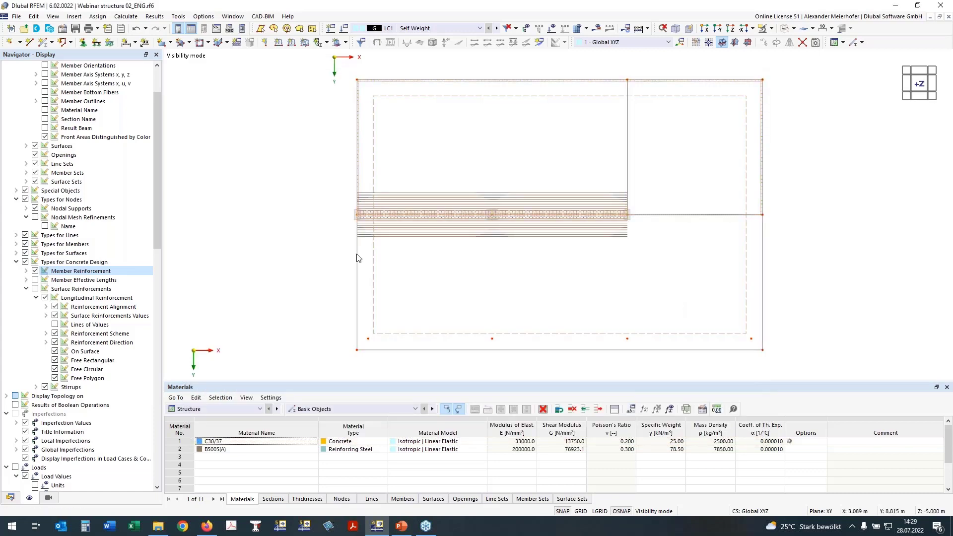
Expand the Guide Objects and their Object Selections in the model data to list the saved selections.
left_click(10, 498)
scroll(20, 472, "down", 2)
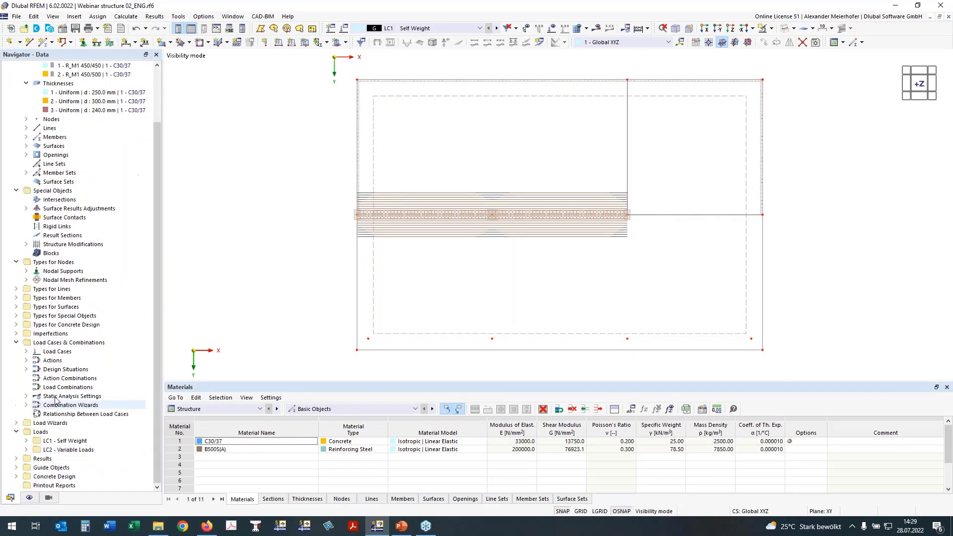
left_click(16, 467)
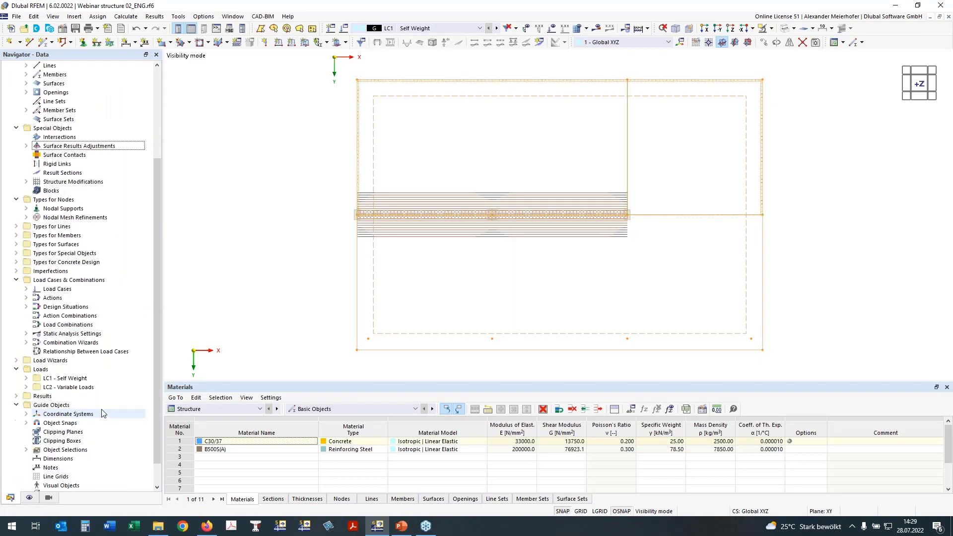
left_click(27, 422)
scroll(83, 386, "down", 2)
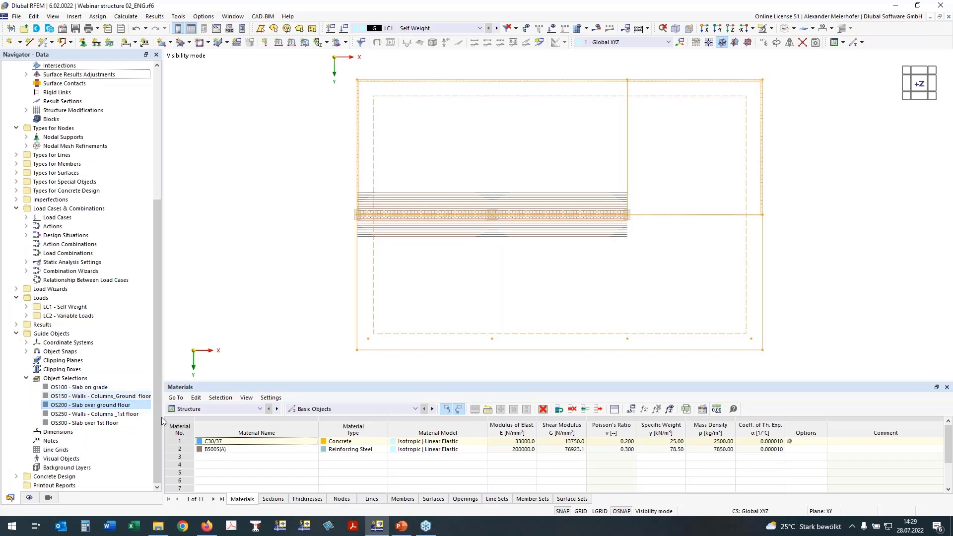
Show the concrete design's Objects to Design table and set object selection OS200 - Slab over ground floor as the objects to design.
left_click(200, 409)
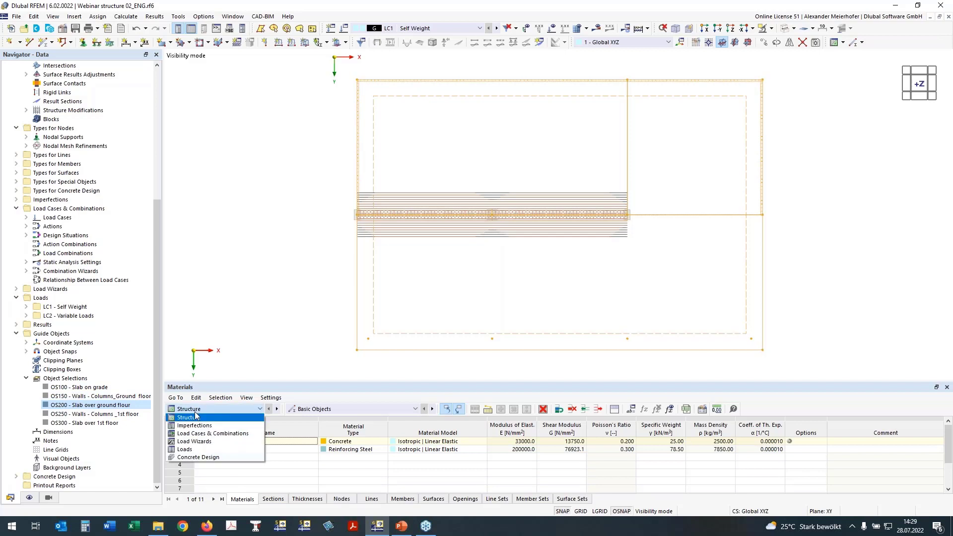
left_click(197, 457)
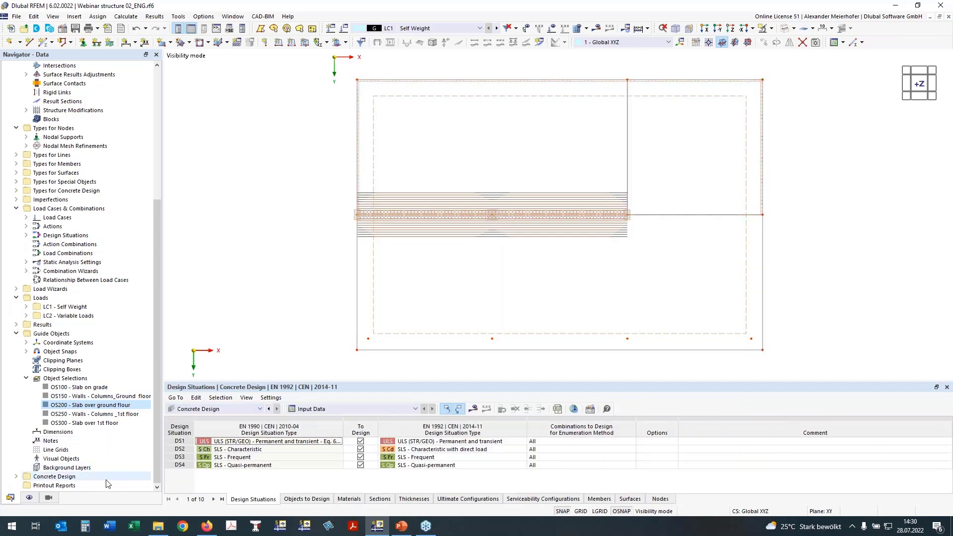
left_click(306, 499)
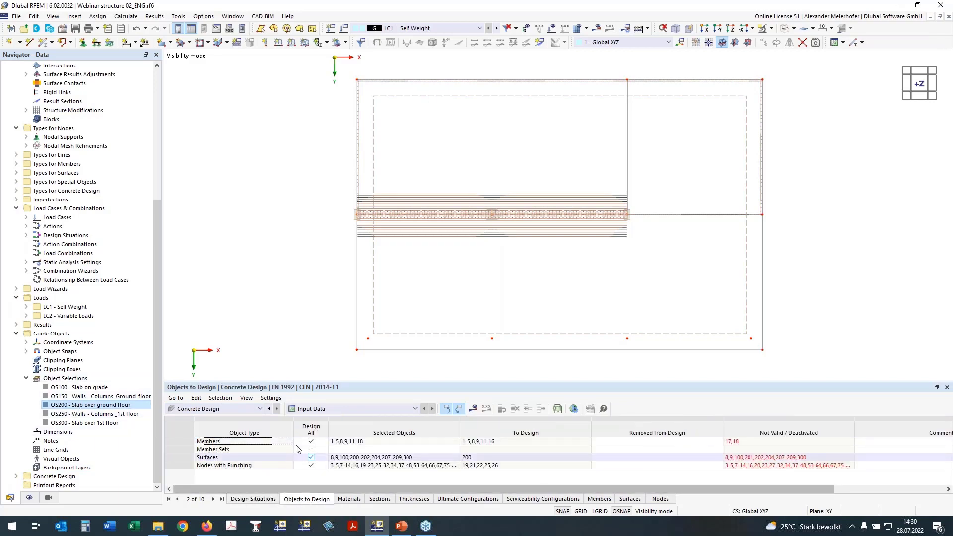
right_click(89, 406)
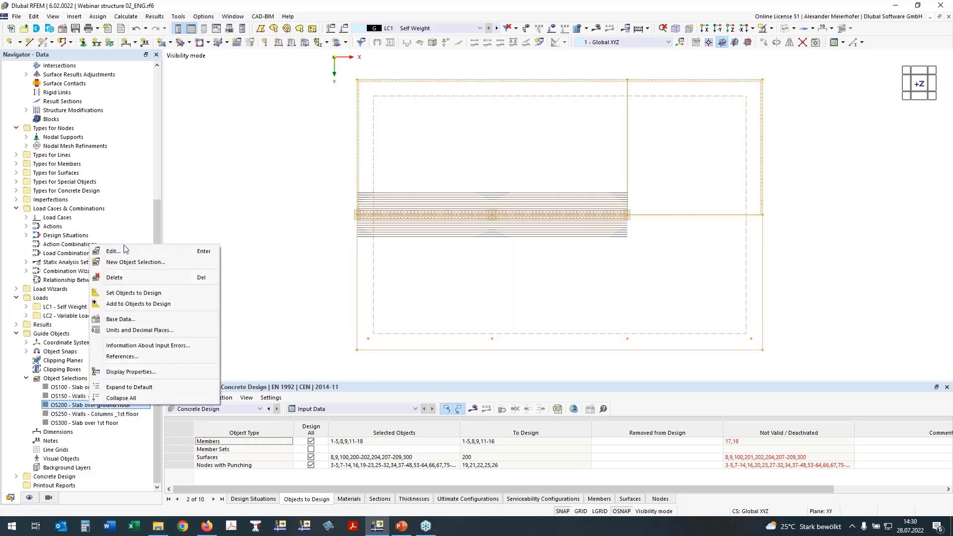
left_click(132, 293)
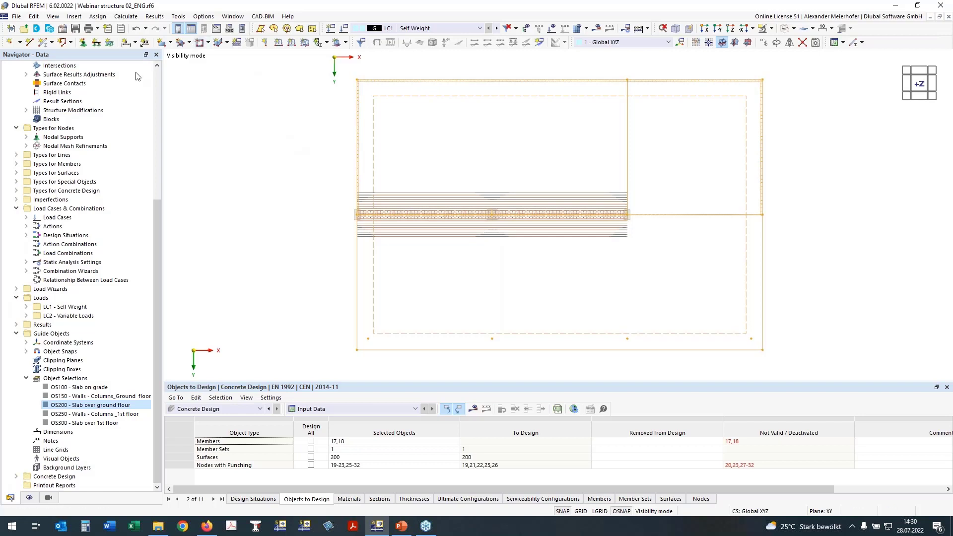
Review the activated add-ons and the design standards in the model's base data, leaving without changes.
left_click_drag(158, 204, 162, 72)
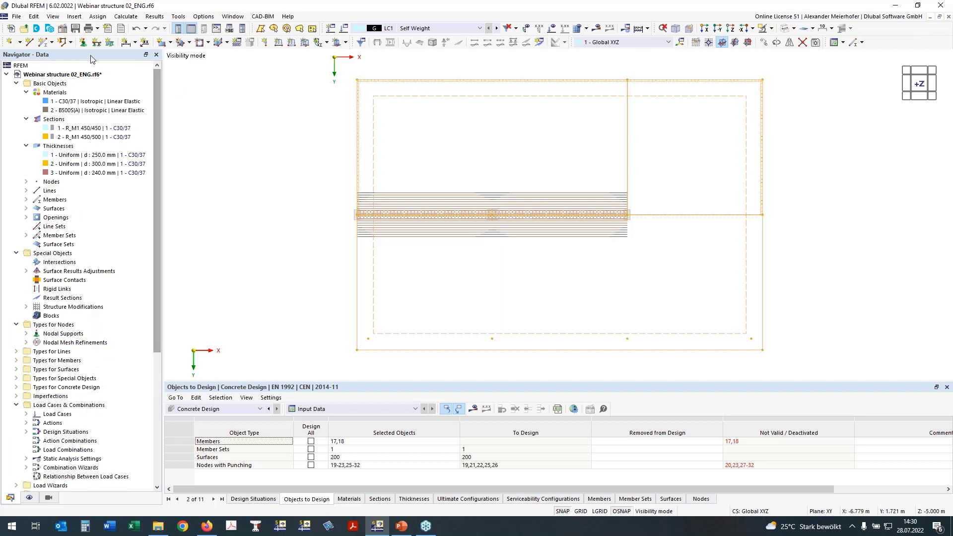
left_click(63, 31)
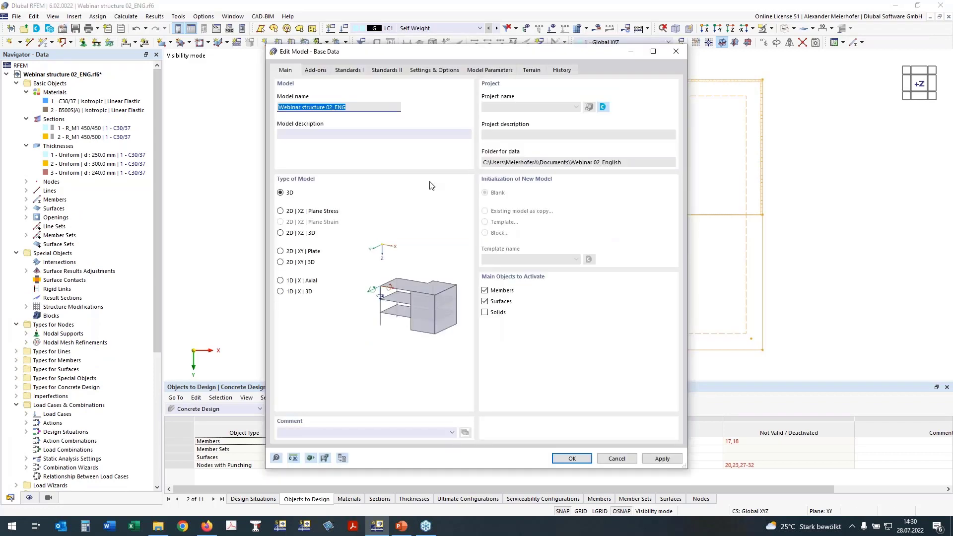
left_click(320, 70)
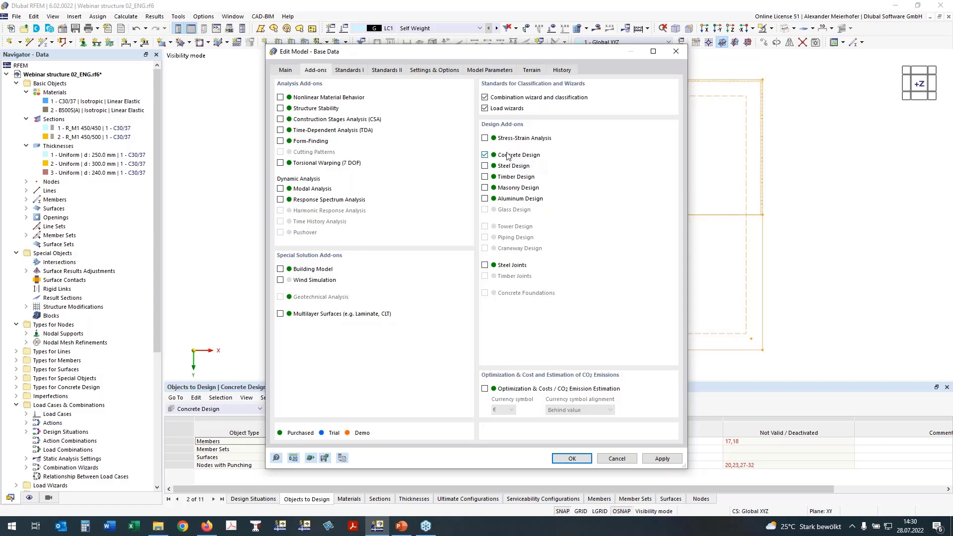
left_click(350, 70)
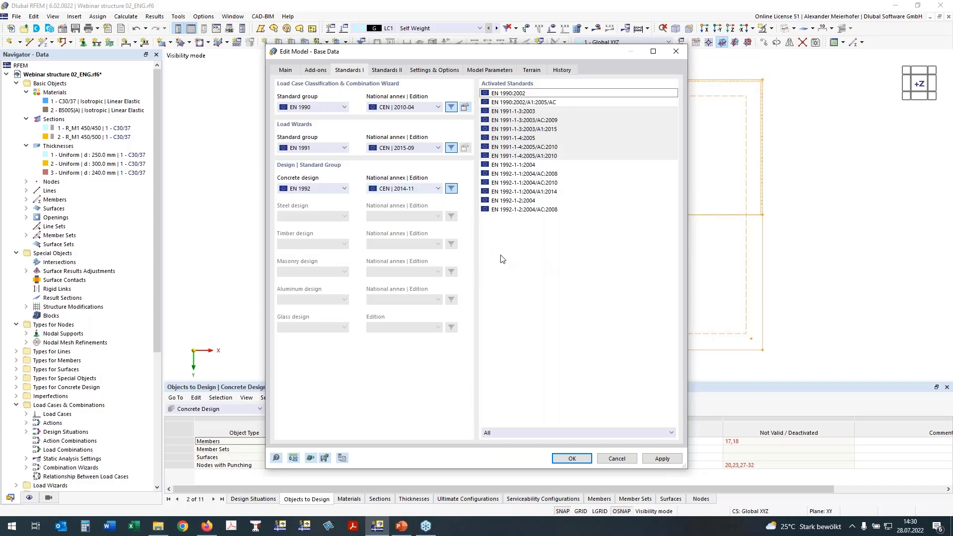
left_click(624, 459)
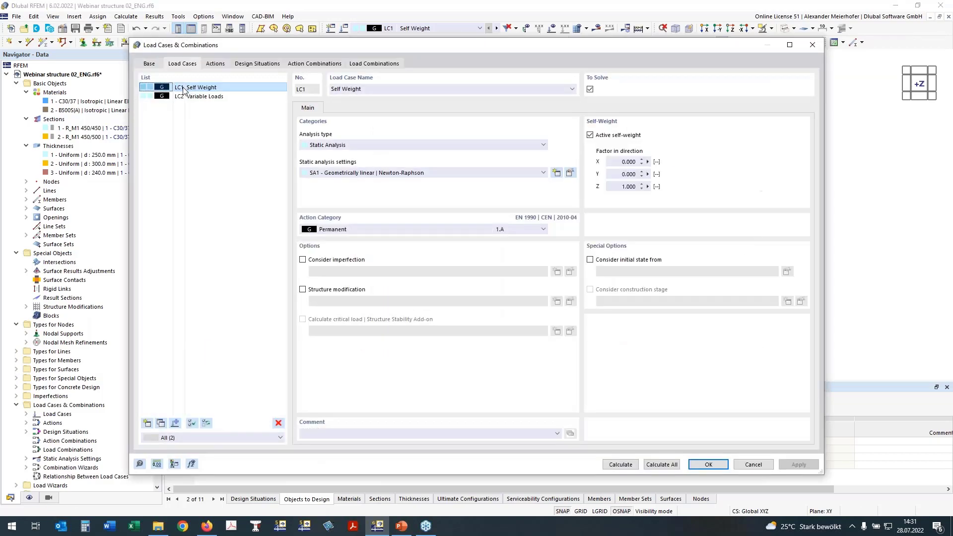
Set the action category of load case LC2 Variable Loads to Imposed loads - category B: office areas and check the combination standard.
left_click(189, 96)
left_click(372, 234)
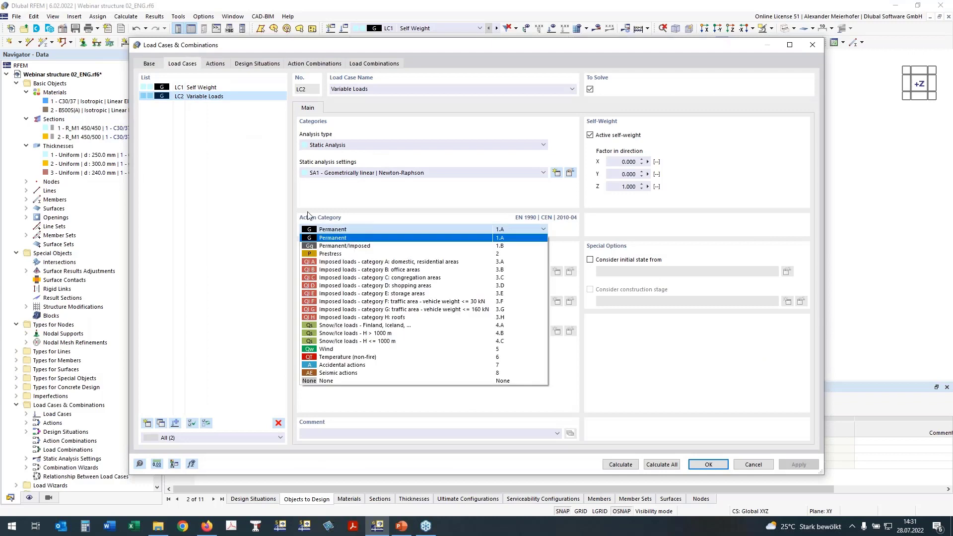
left_click(317, 270)
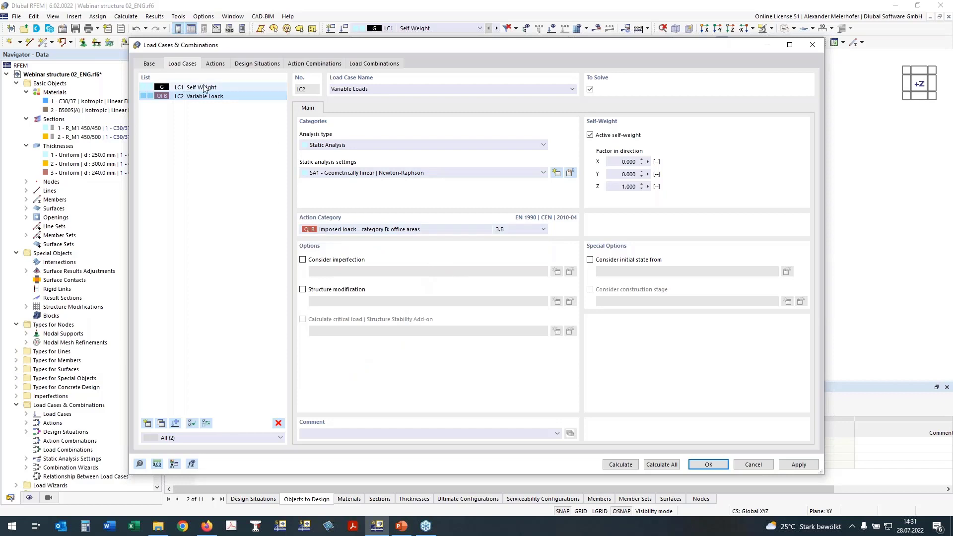
left_click(149, 64)
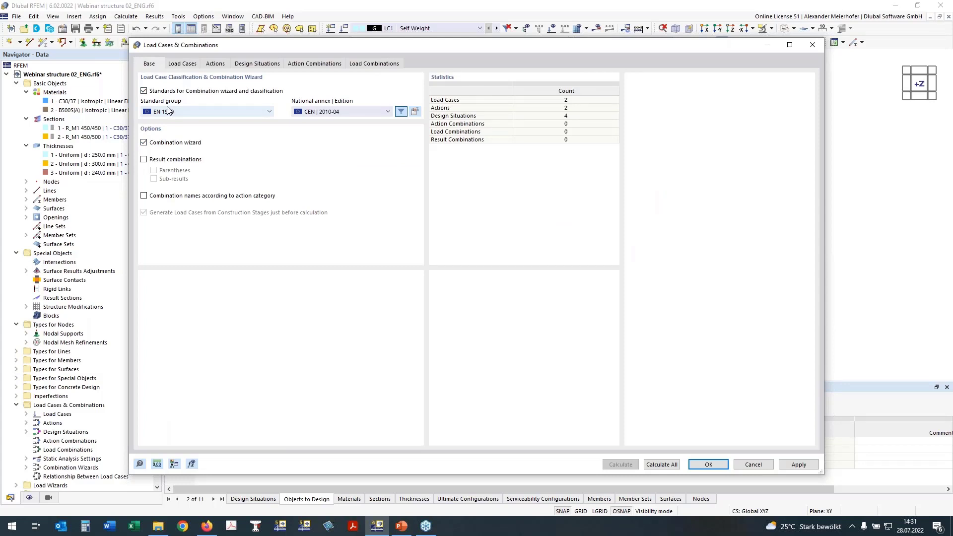
Assign combination wizard 2 with SA1 - Geometrically linear analysis to design situations DS1-4 and generate the load combinations.
left_click(250, 65)
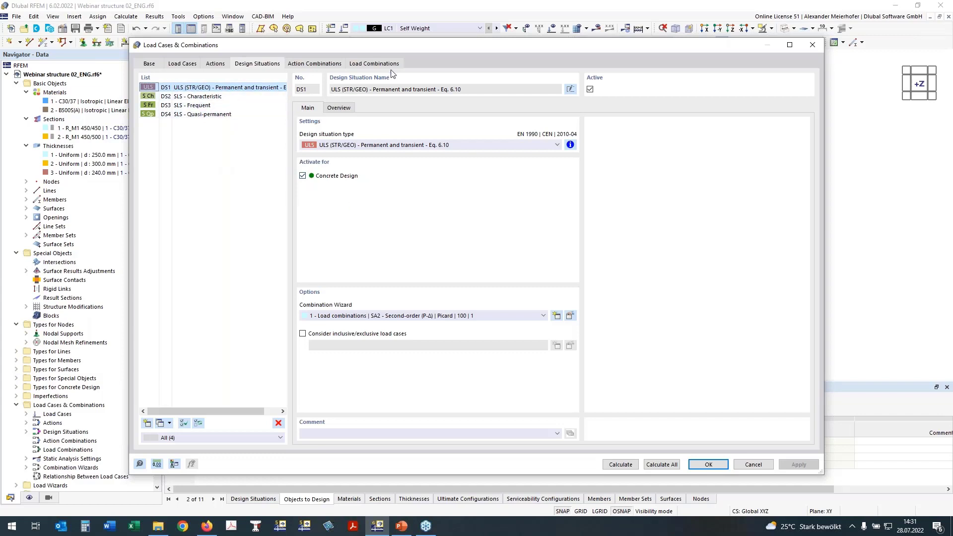
left_click(178, 115, "shift")
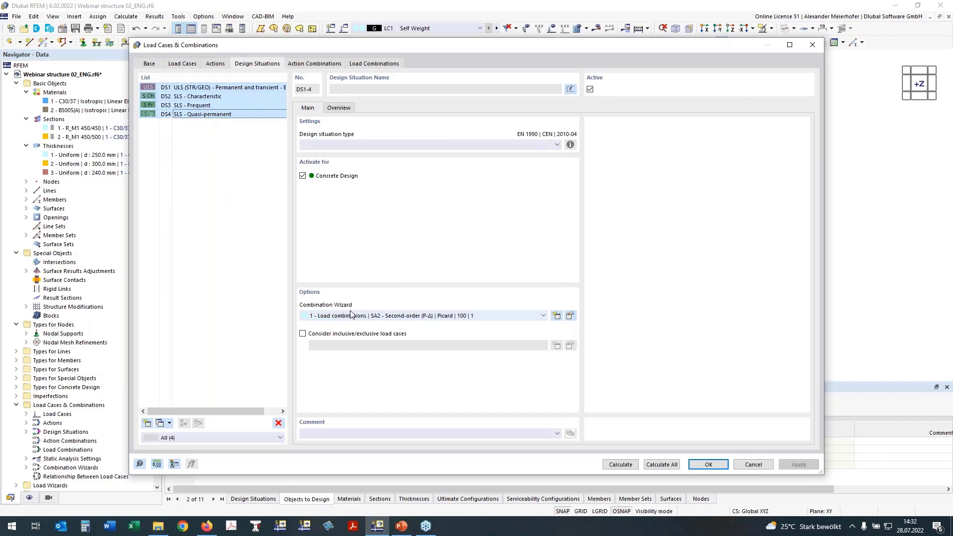
left_click(326, 316)
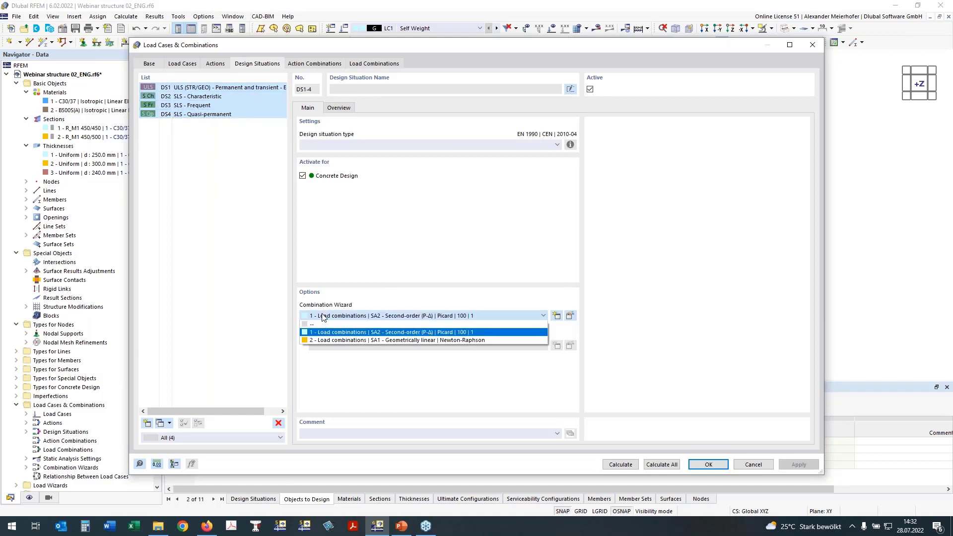
left_click(324, 340)
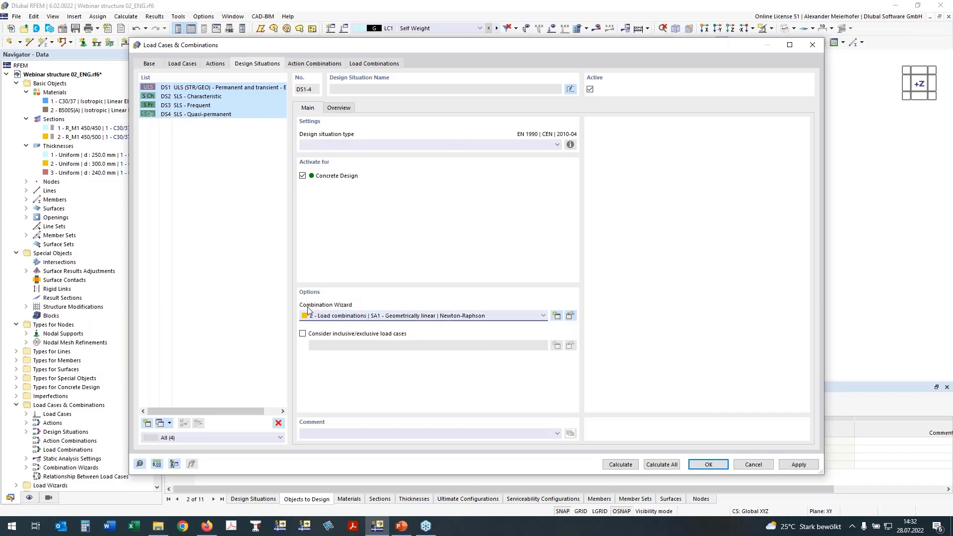
left_click(573, 315)
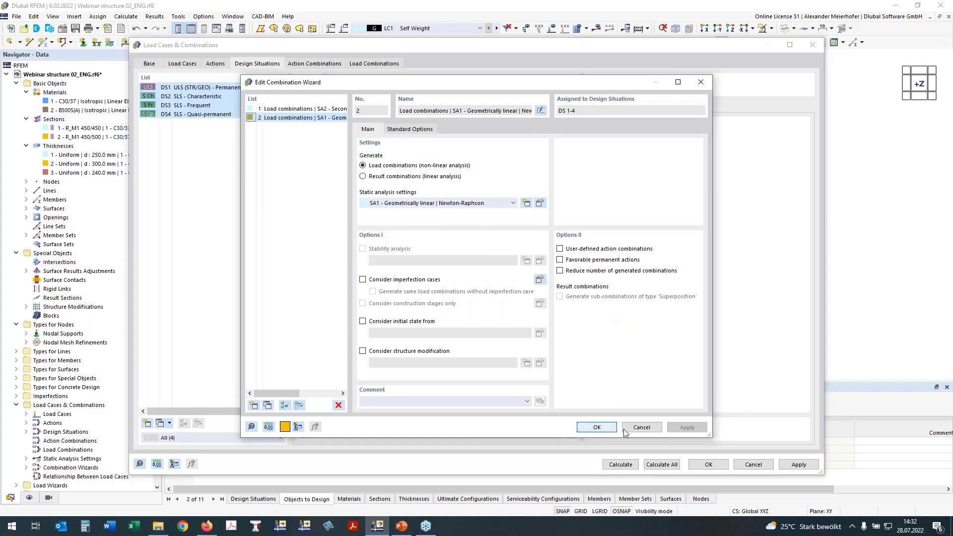
left_click(597, 428)
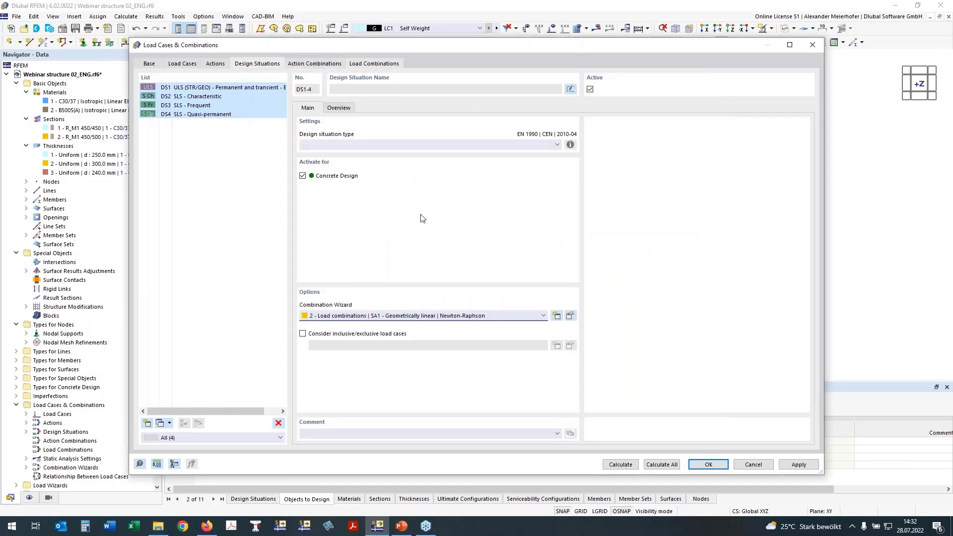
left_click(374, 63)
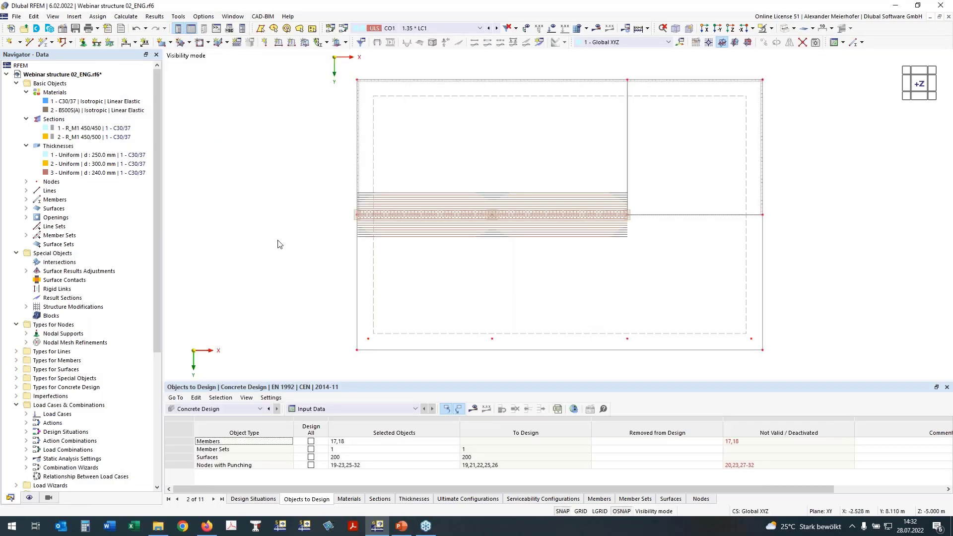
Review the concrete design input tables for sections, materials, thicknesses, ultimate configurations and serviceability configurations.
middle_click_drag(329, 301, 295, 292)
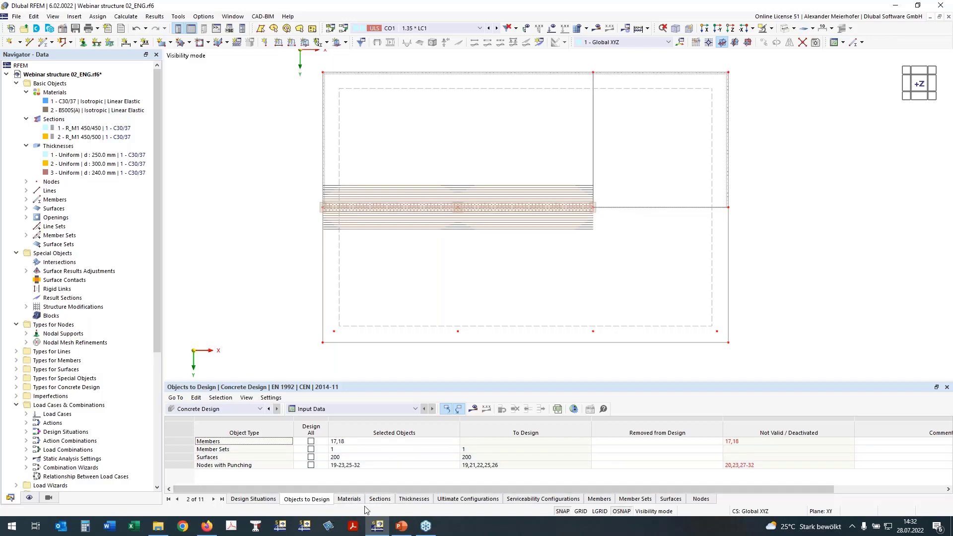
left_click(380, 499)
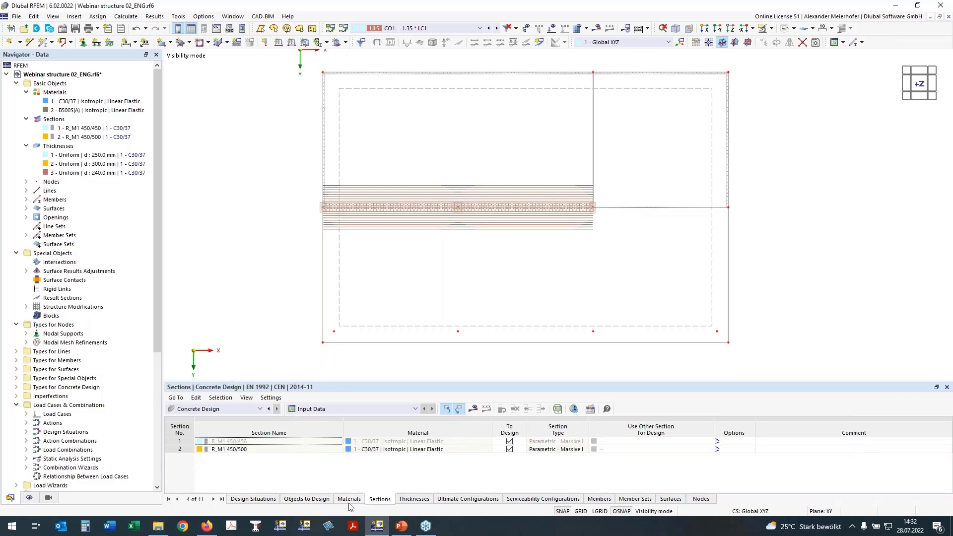
left_click(349, 499)
left_click(380, 499)
left_click(414, 499)
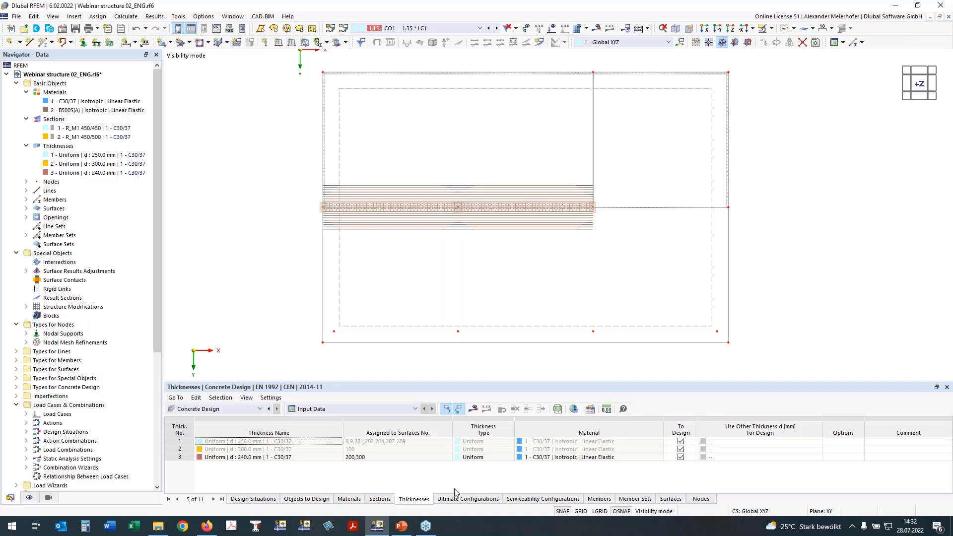
left_click(461, 502)
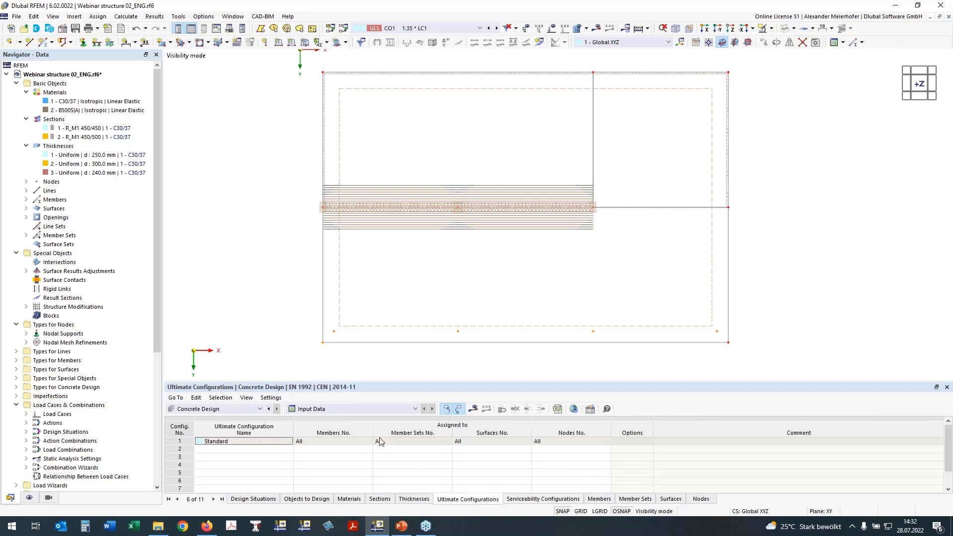
left_click(536, 501)
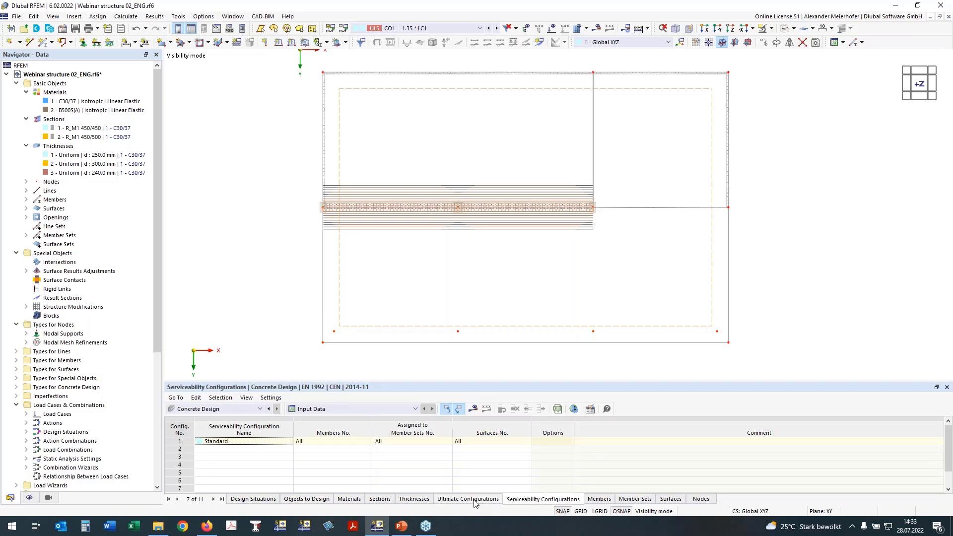
Open the Standard serviceability configuration and examine the selectable top (-z) limit values of allowable crack width.
left_click(590, 409)
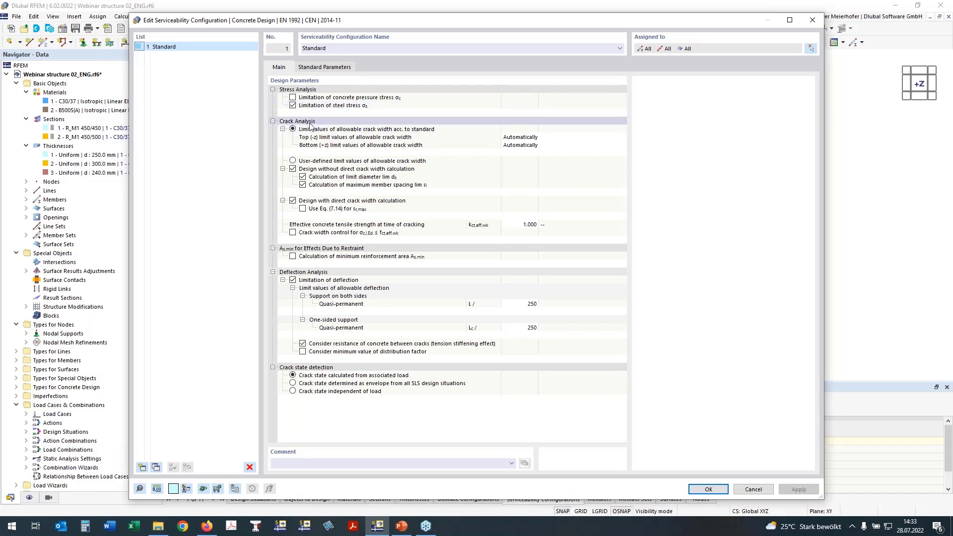
left_click(535, 139)
left_click(551, 139)
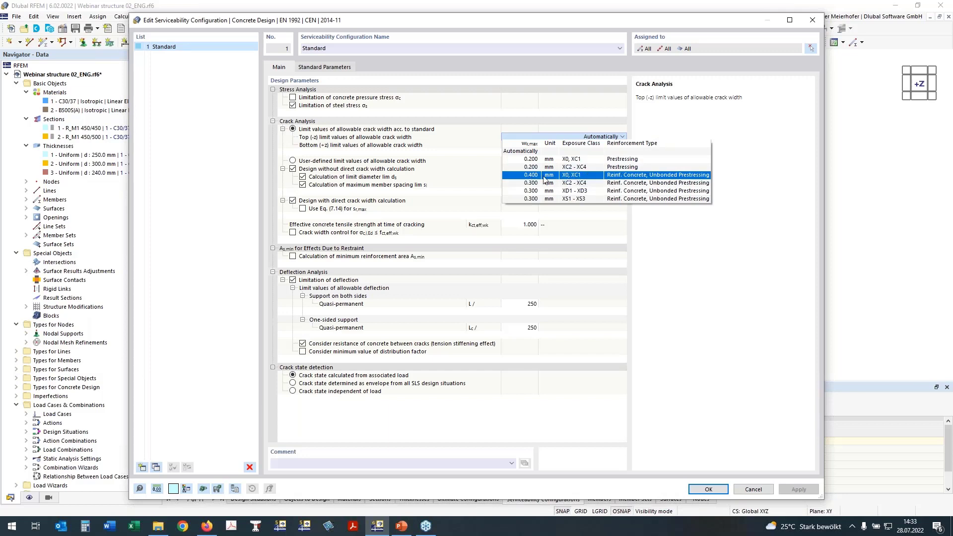
left_click(517, 138)
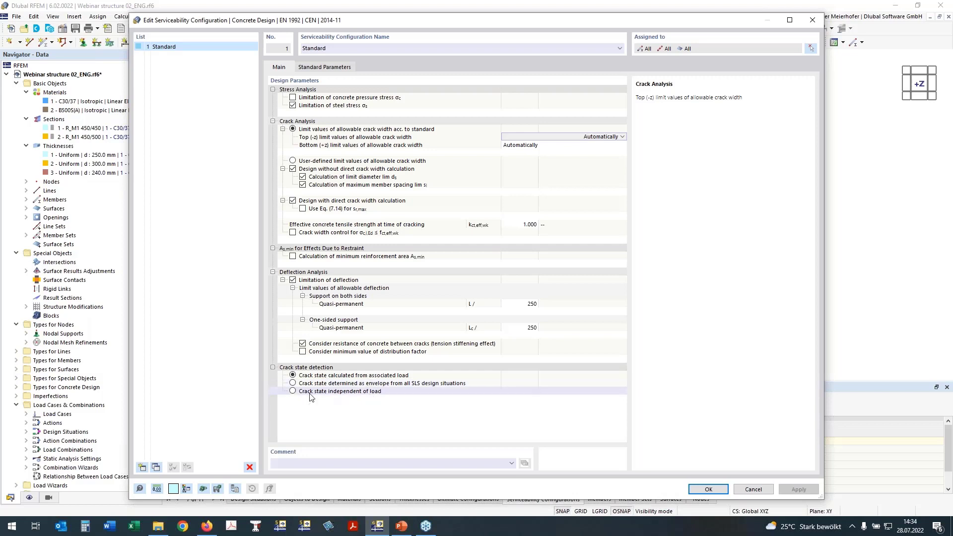
Try the crack state independent of load, restore crack state calculated from associated load, and accept the serviceability configuration.
left_click(292, 392)
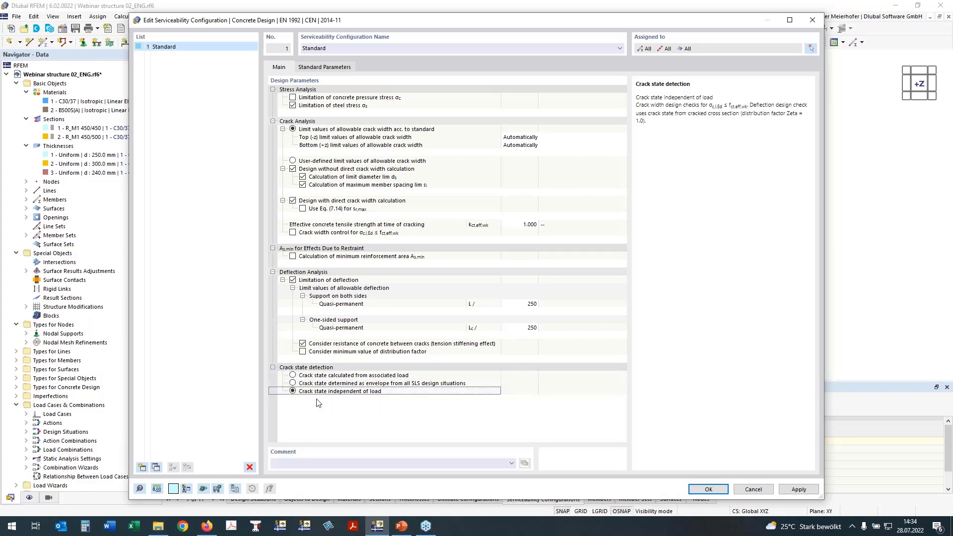
left_click(318, 375)
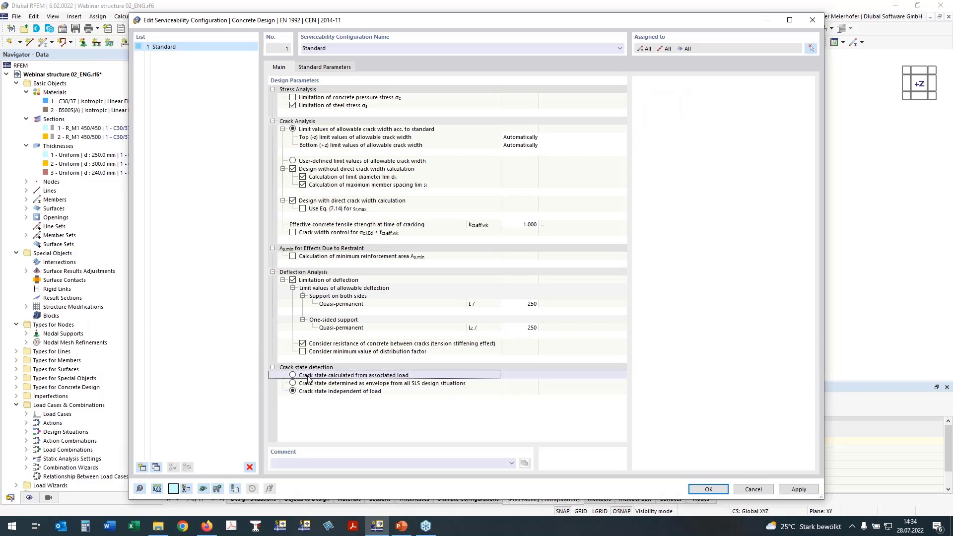
left_click(313, 376)
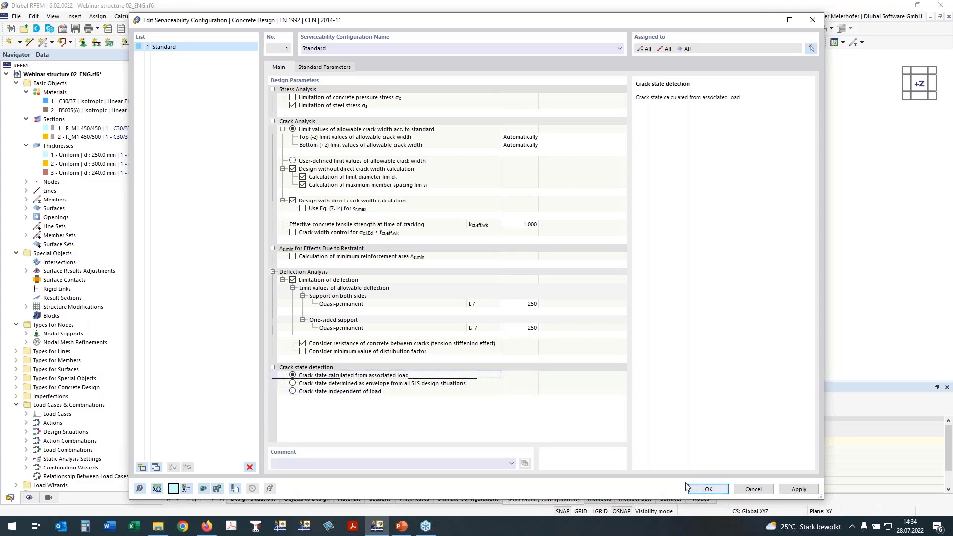
left_click(704, 492)
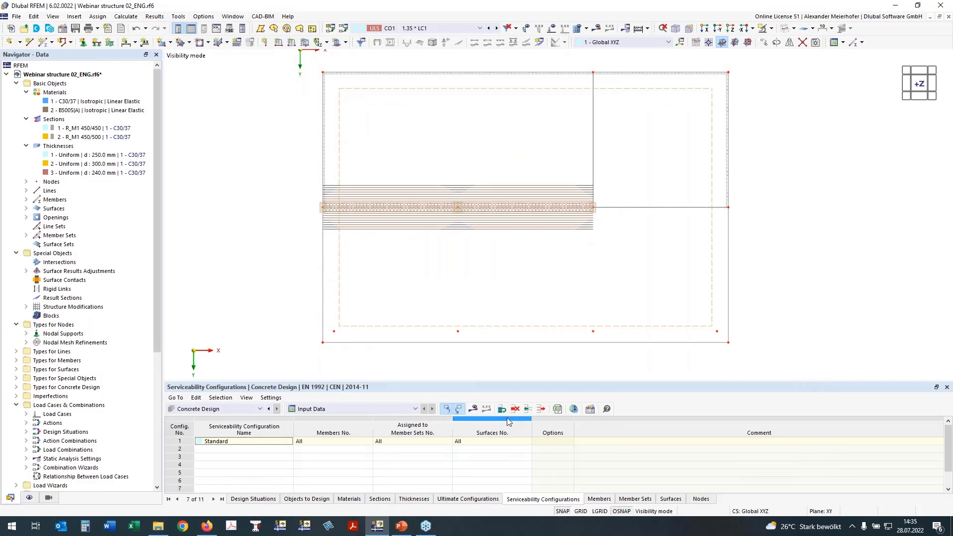
Run the concrete design calculation and display the Errors & Warnings overview of its results.
left_click(472, 409)
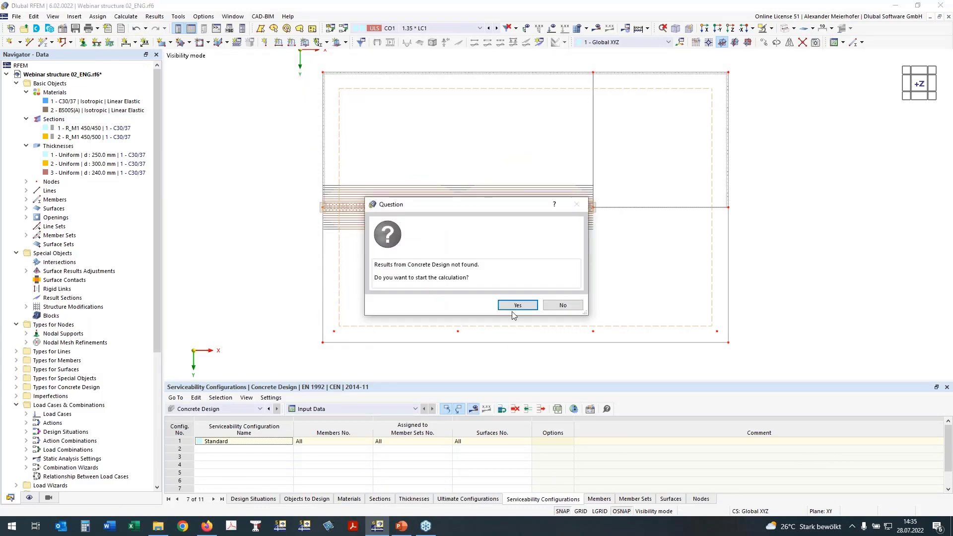
left_click(517, 305)
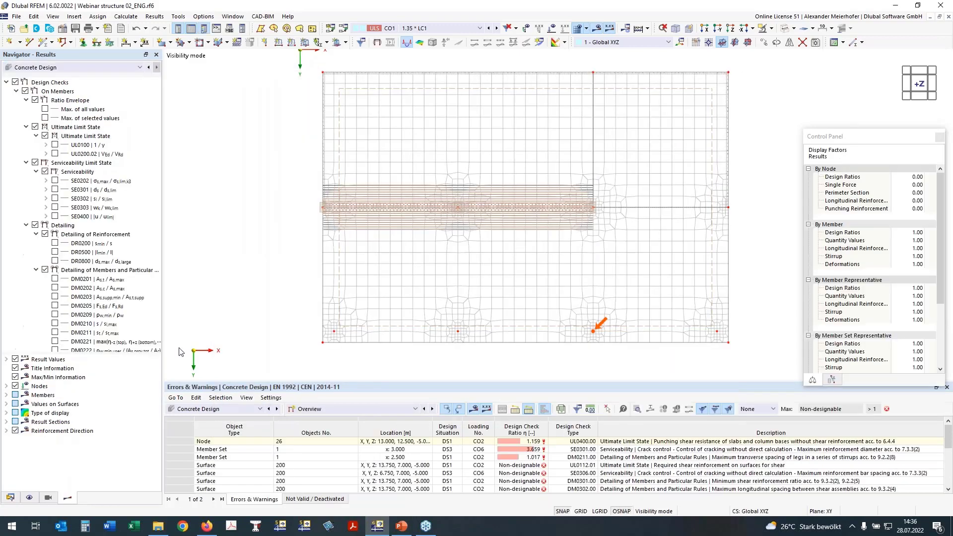
left_click(394, 408)
left_click(394, 425)
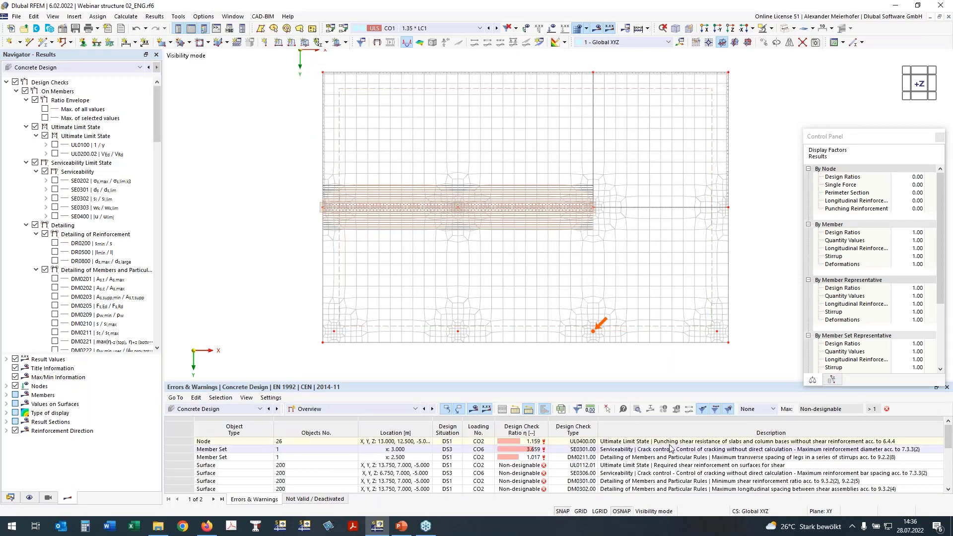
Enlarge the results table and switch it from the overview to the design ratios on members.
left_click(532, 442)
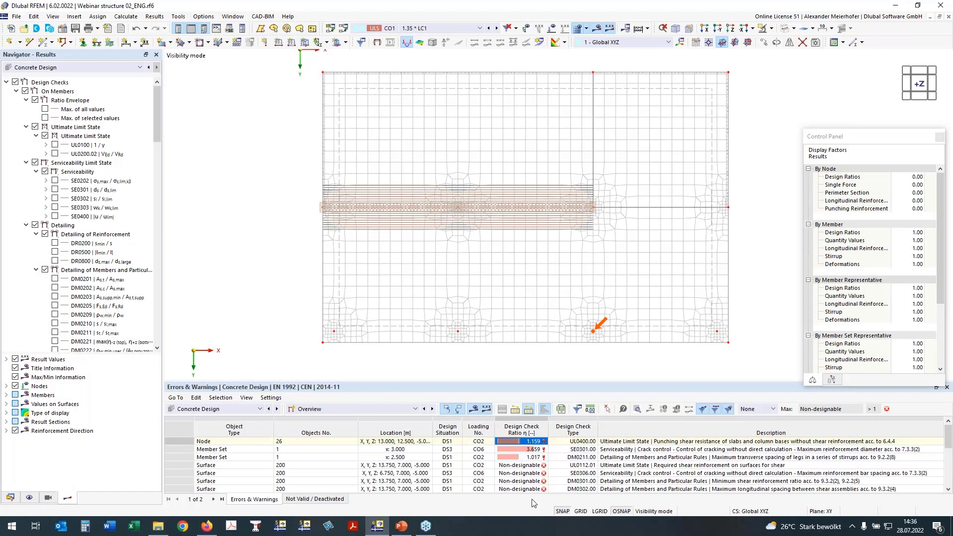
left_click_drag(546, 381, 546, 365)
left_click(327, 392)
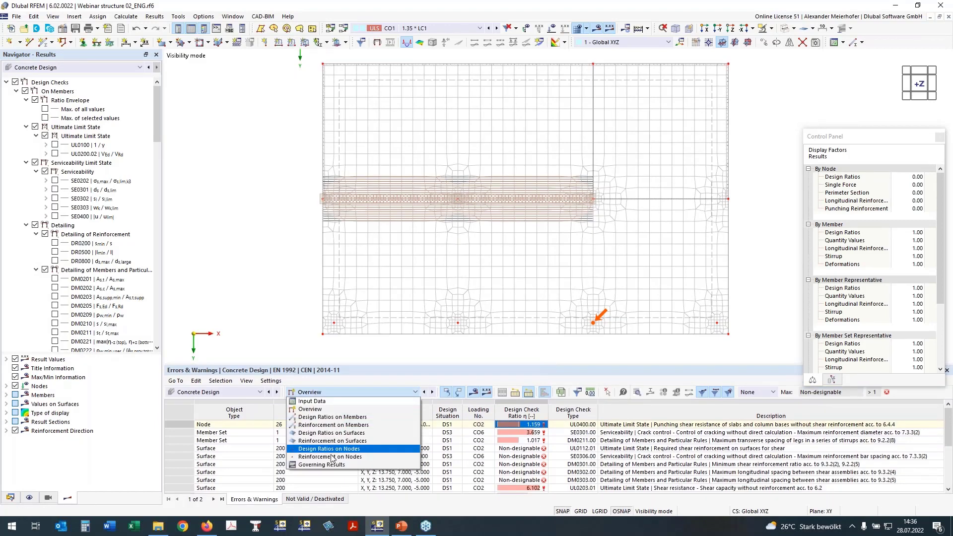
left_click(342, 394)
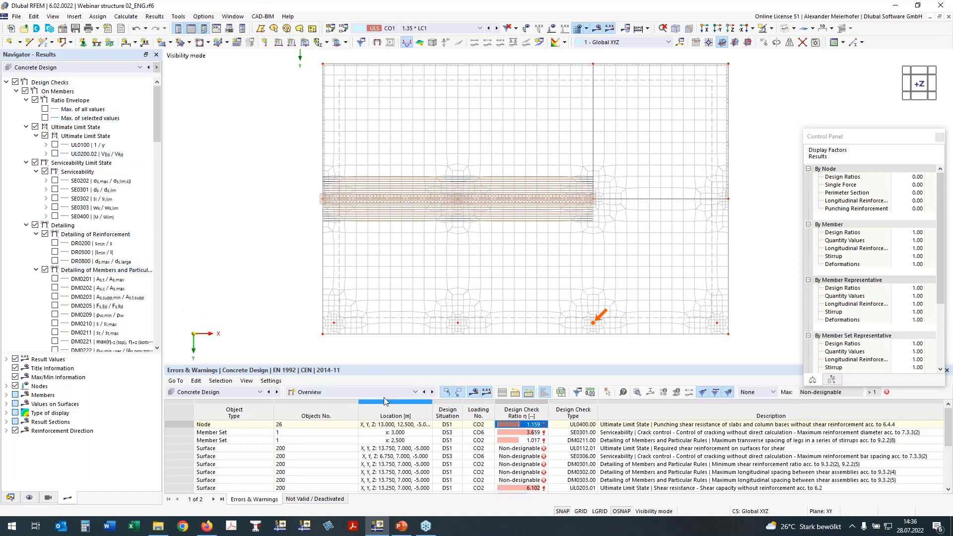
left_click(367, 393)
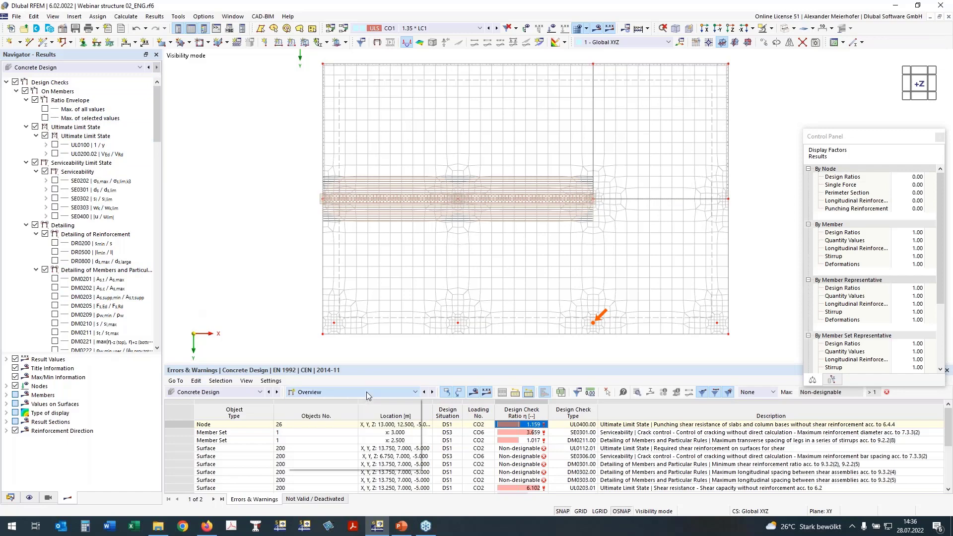
left_click(361, 416)
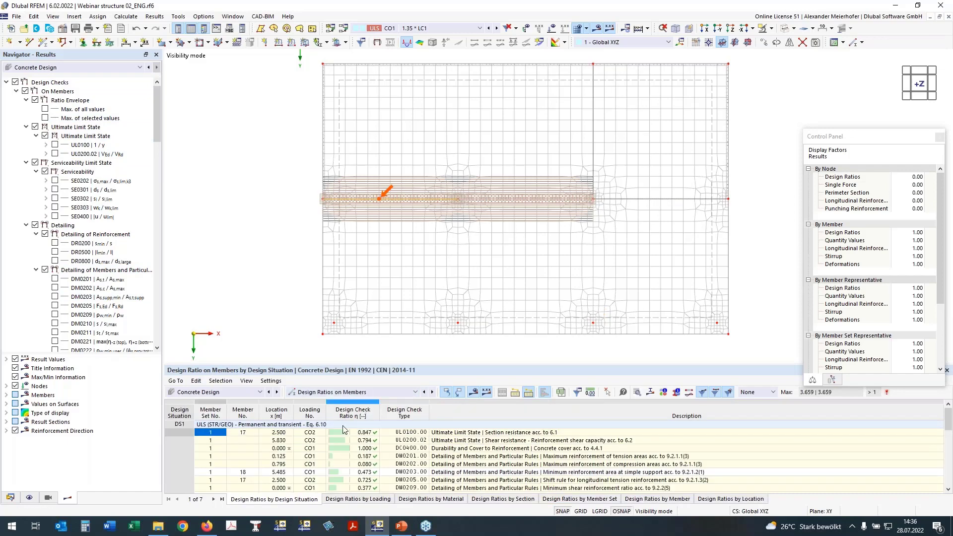
Examine the member design ratios by design situation, especially check DM0211 for maximum transverse spacing of stirrup legs.
left_click(368, 433)
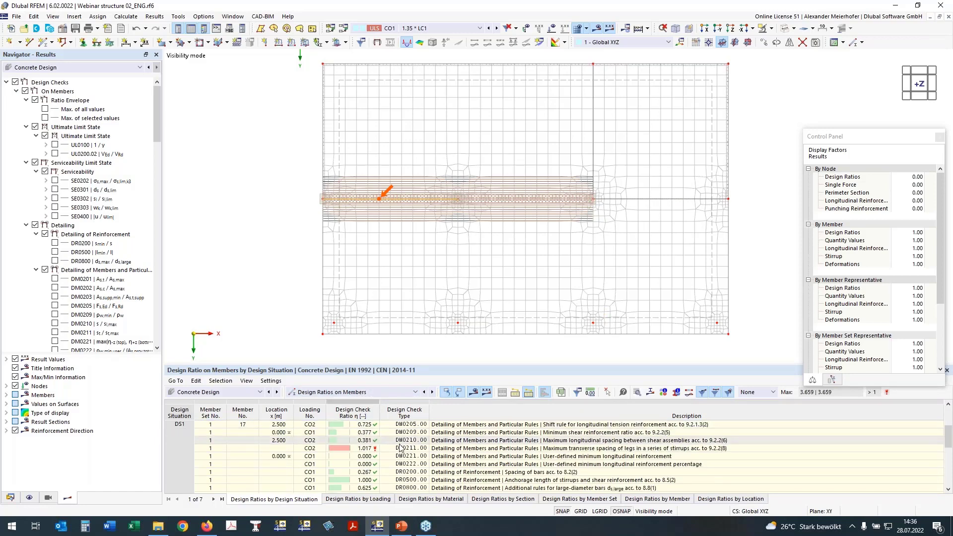
scroll(418, 448, "down", 3)
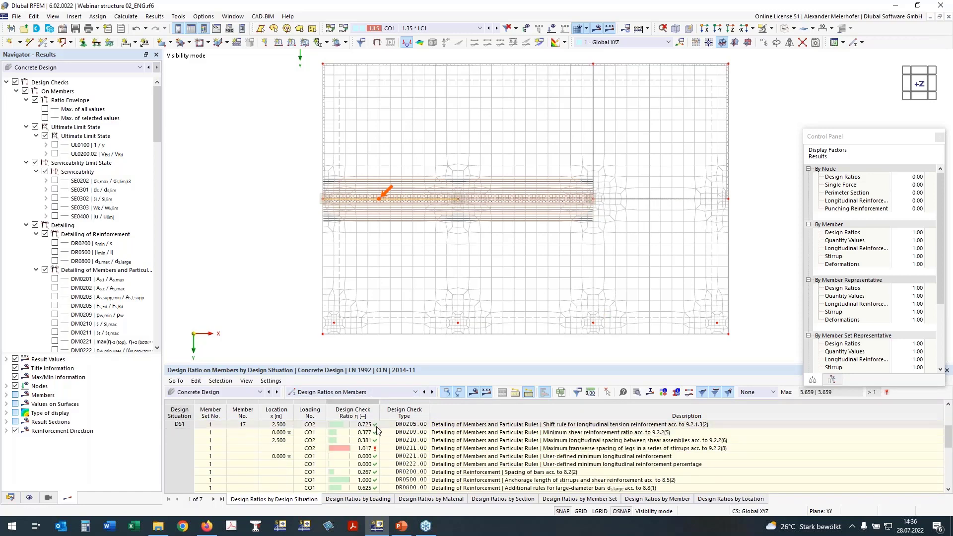
left_click(360, 448)
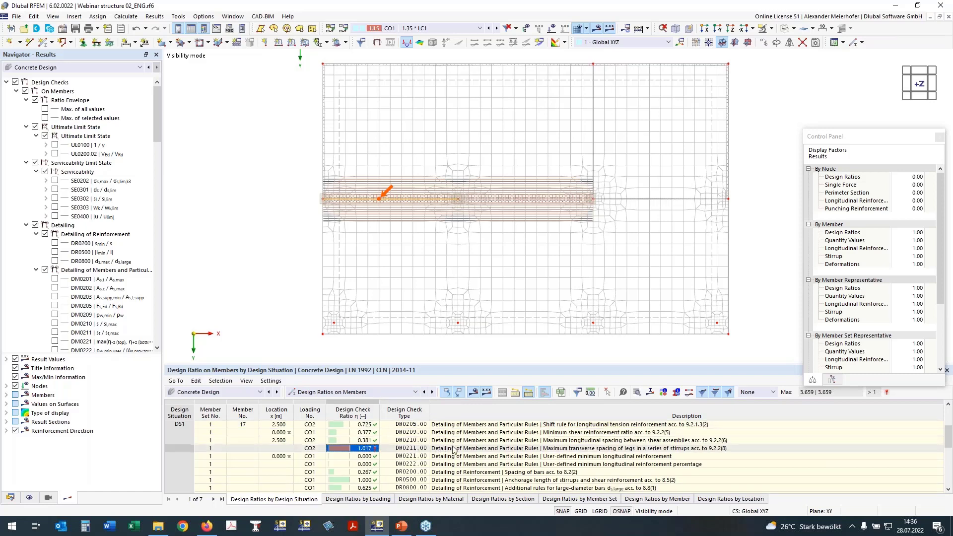
left_click(513, 449)
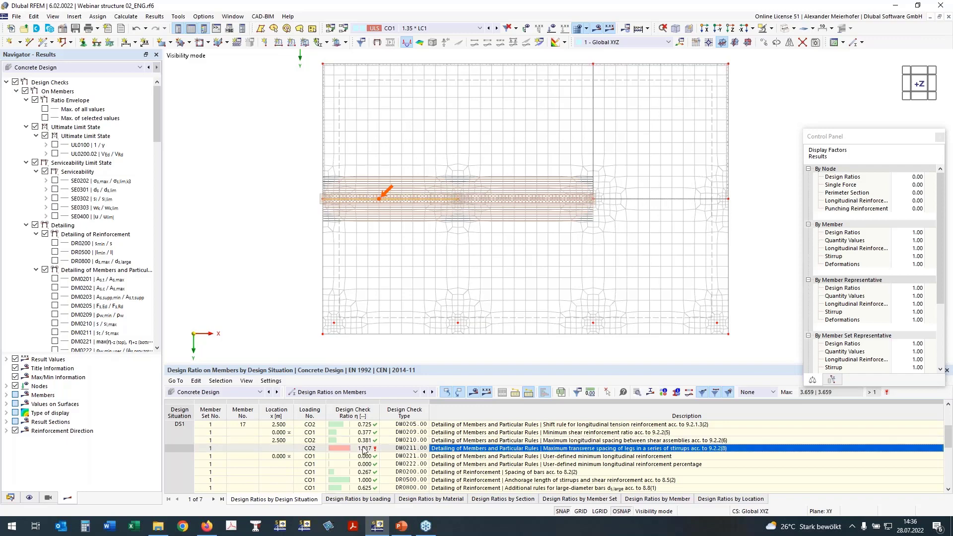
scroll(362, 449, "down", 3)
scroll(364, 450, "up", 5)
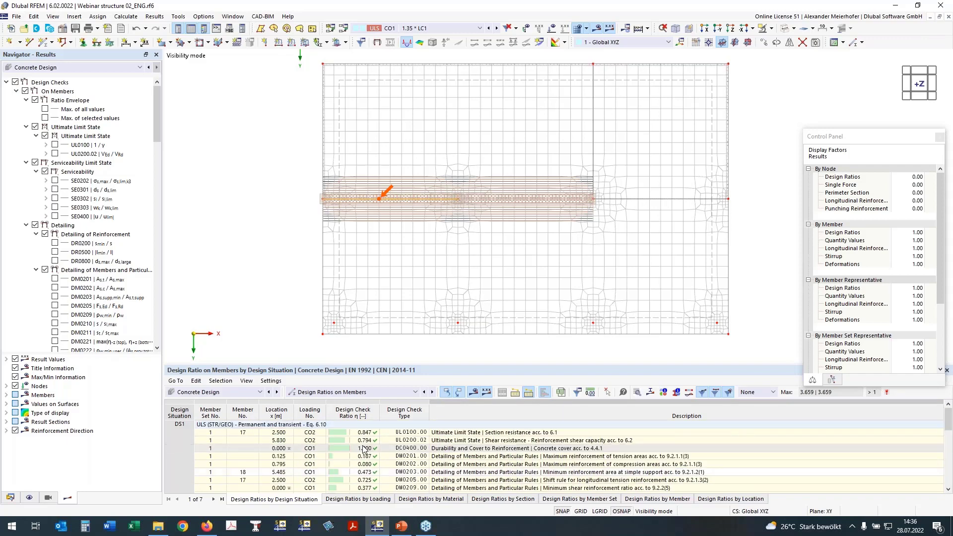
List the design ratios on nodes and select punching check UL0400 without shear reinforcement for node 26.
left_click(349, 392)
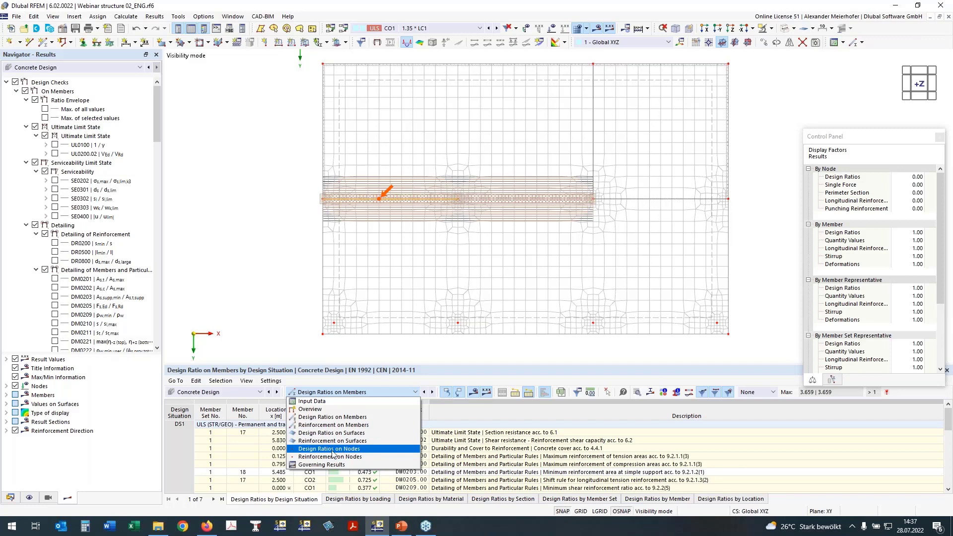
left_click(328, 451)
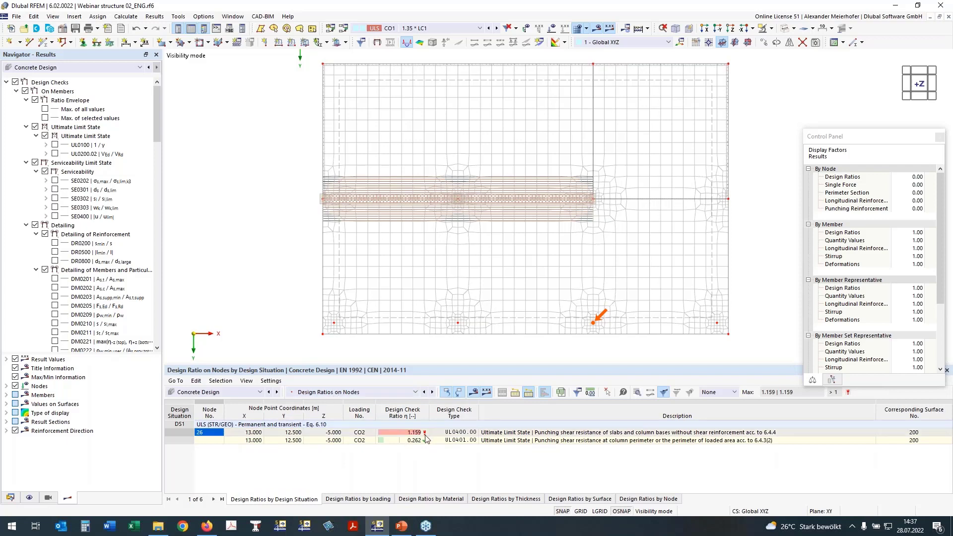
left_click(462, 433)
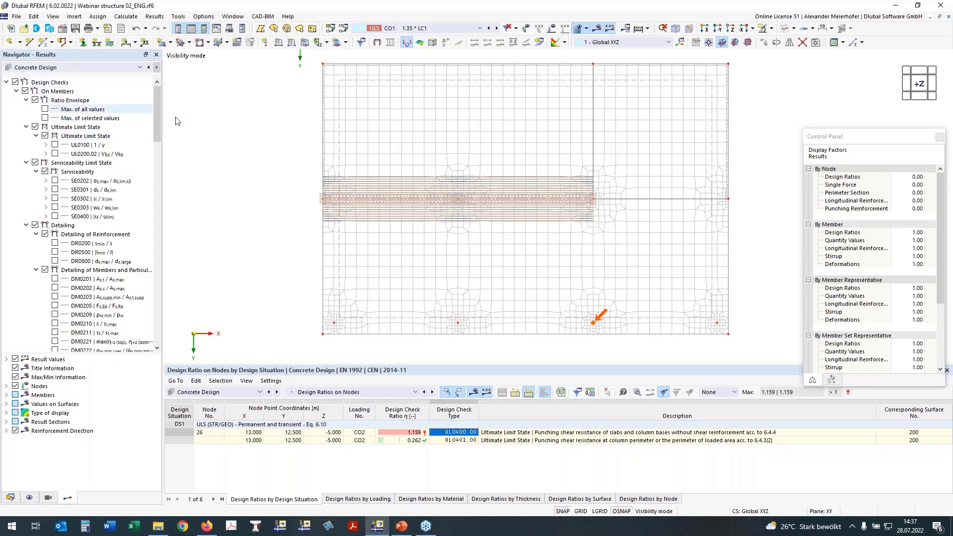
Display surface design check UL0101.01 for the top reinforcement in direction 1 and limit the surface values to extreme values.
left_click(17, 92)
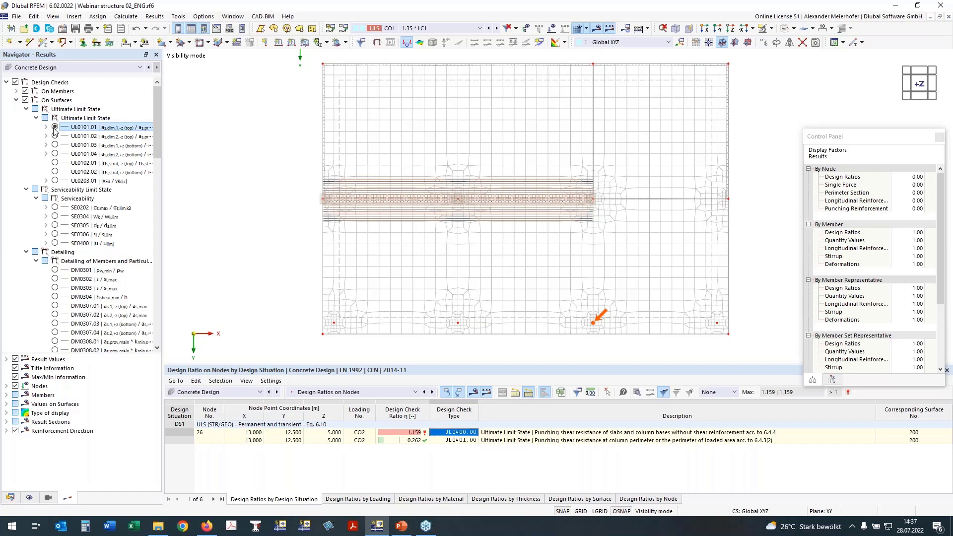
left_click(55, 127)
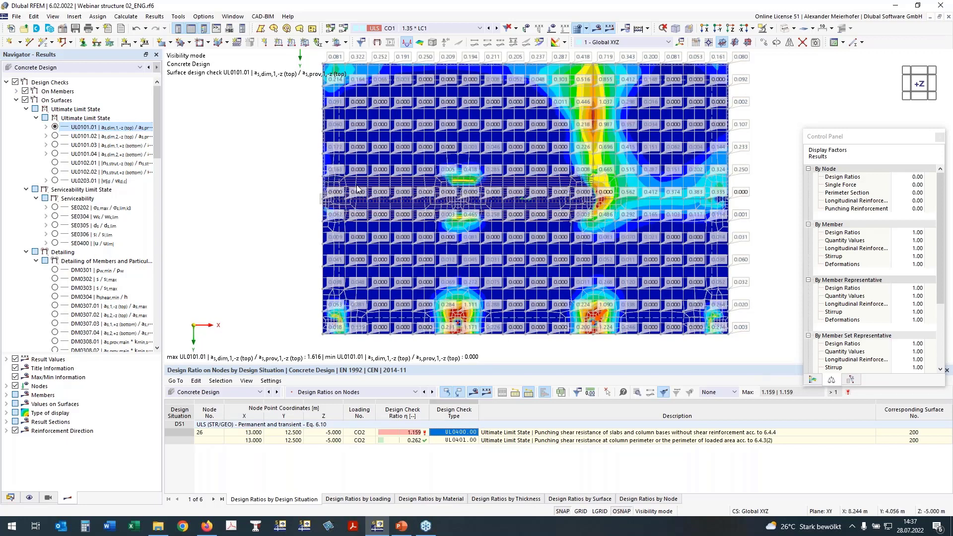
scroll(100, 224, "down", 9)
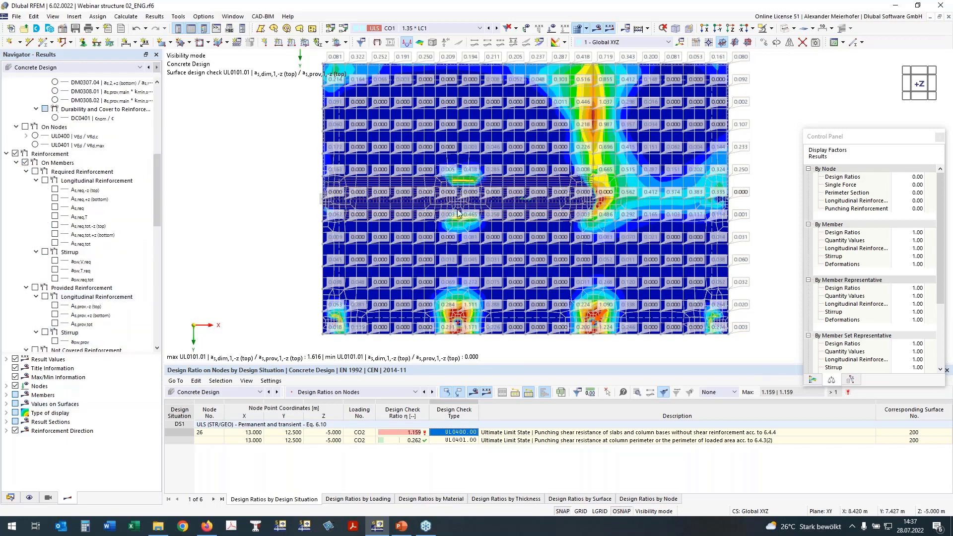
scroll(203, 266, "down", 1)
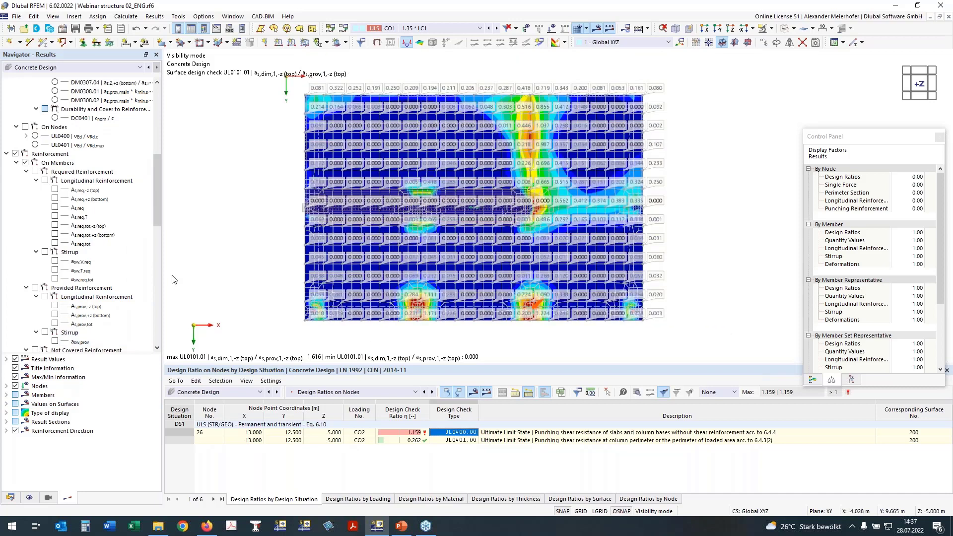
scroll(357, 186, "up", 1)
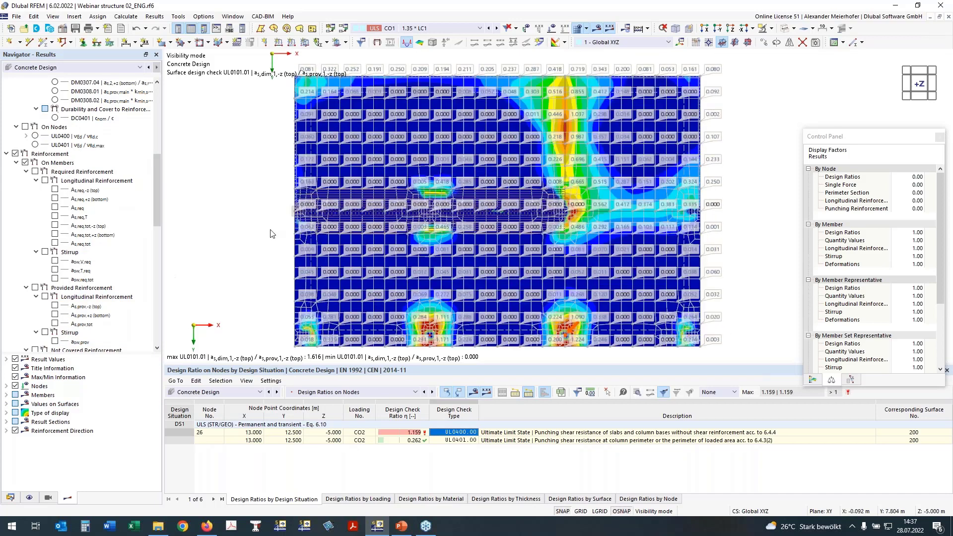
left_click(7, 404)
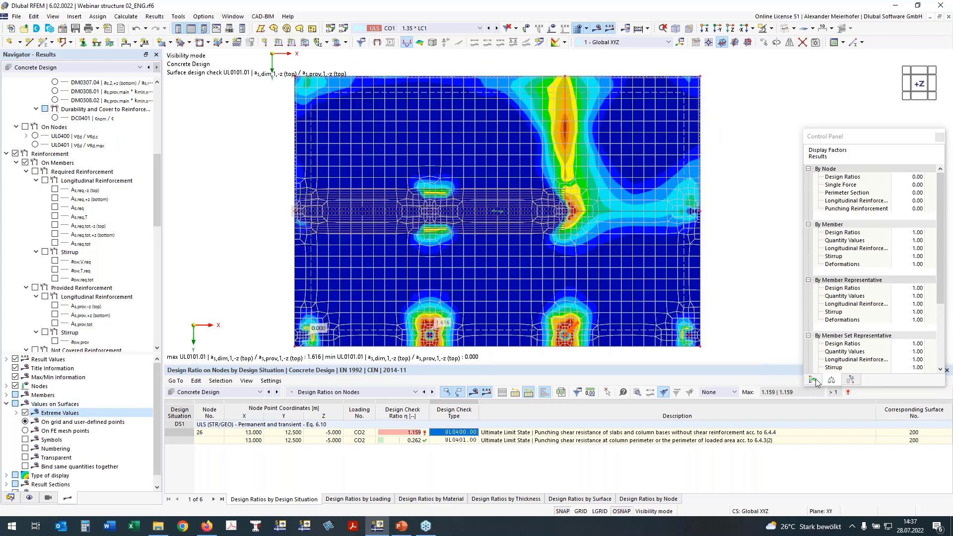
Show the colour scale for the surface design checks beside the slab and widen the results navigator.
left_click(815, 379)
left_click_drag(850, 123, 829, 93)
scroll(121, 137, "up", 9)
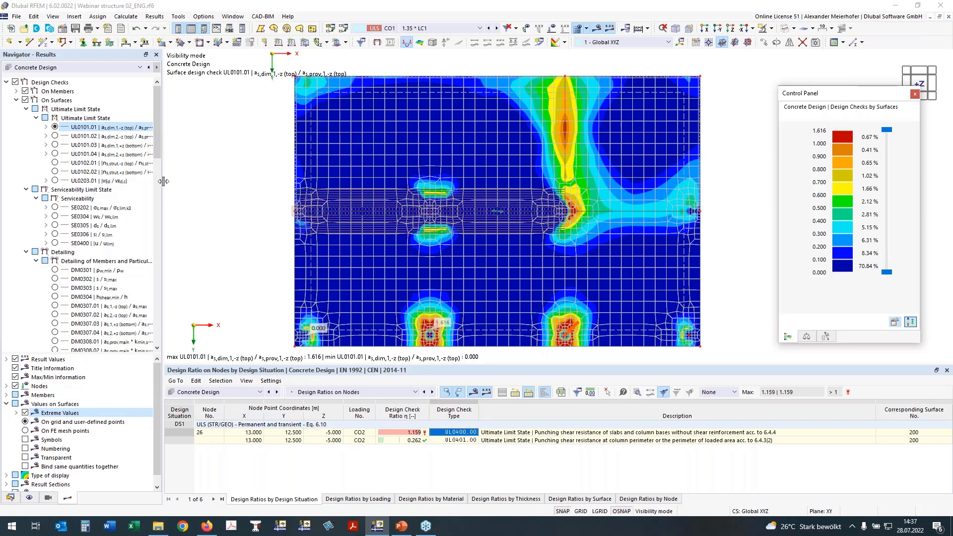
mouse_move(164, 181)
left_mouse_down()
mouse_move(193, 180)
mouse_move(175, 181)
left_mouse_up()
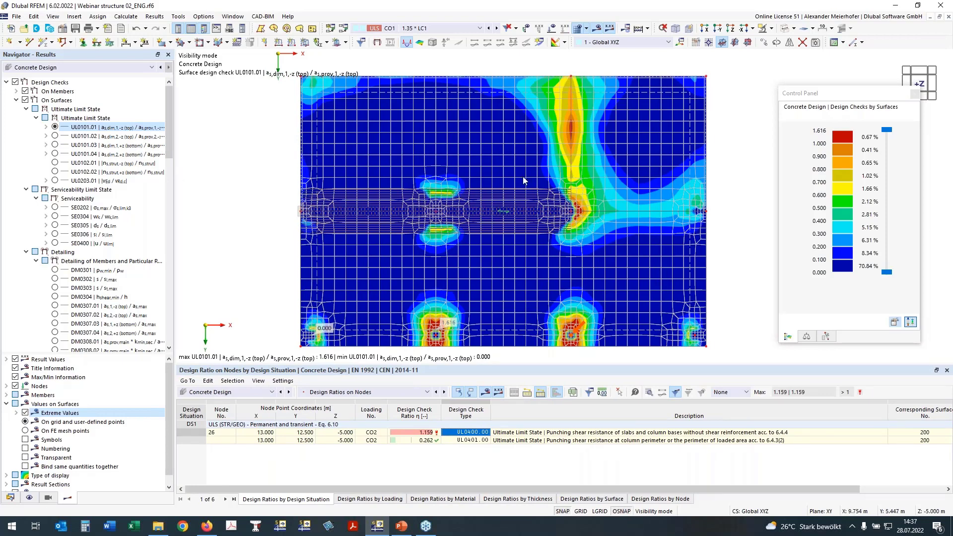
Compare surface check UL0101.02 for the top reinforcement in direction 2 with UL0101.01, and shorten the results table.
left_click(54, 136)
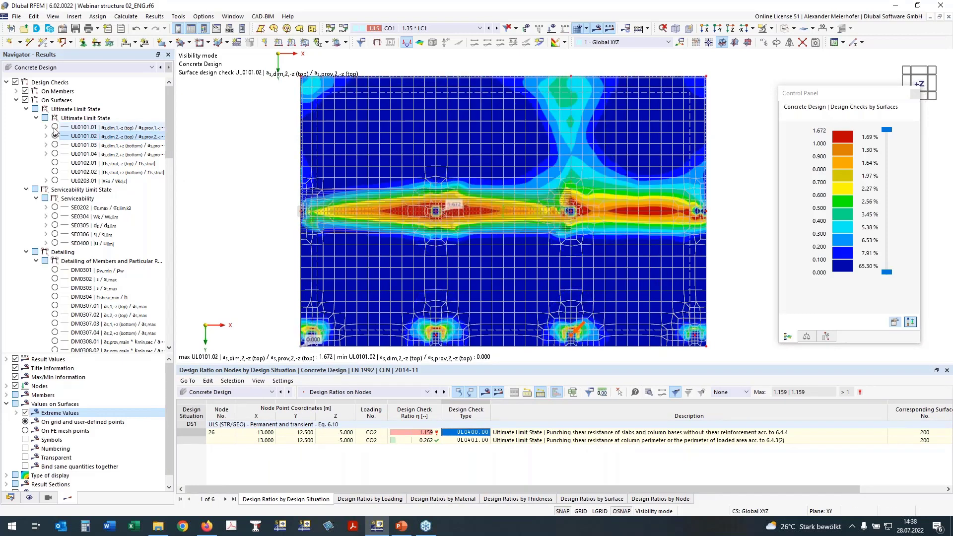
left_click(55, 127)
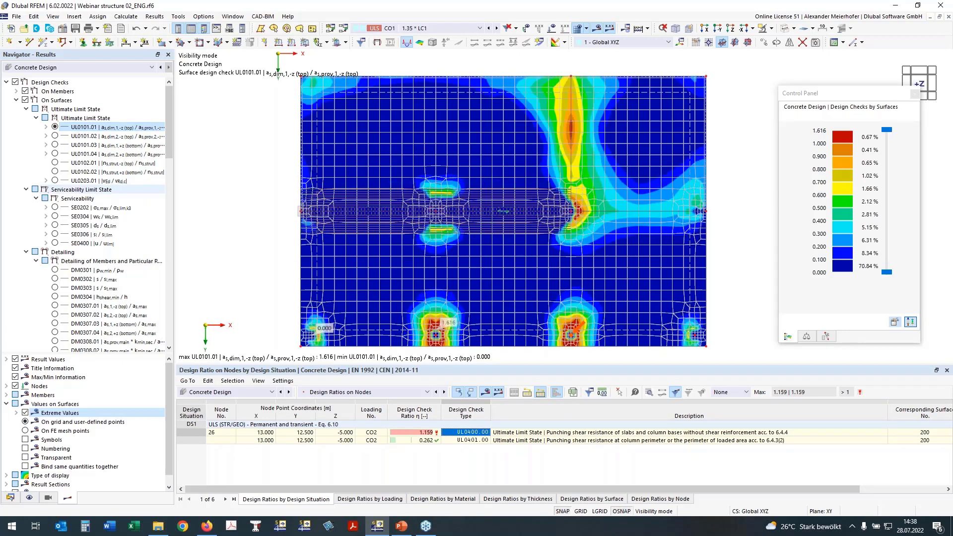
middle_click_drag(470, 302, 466, 289)
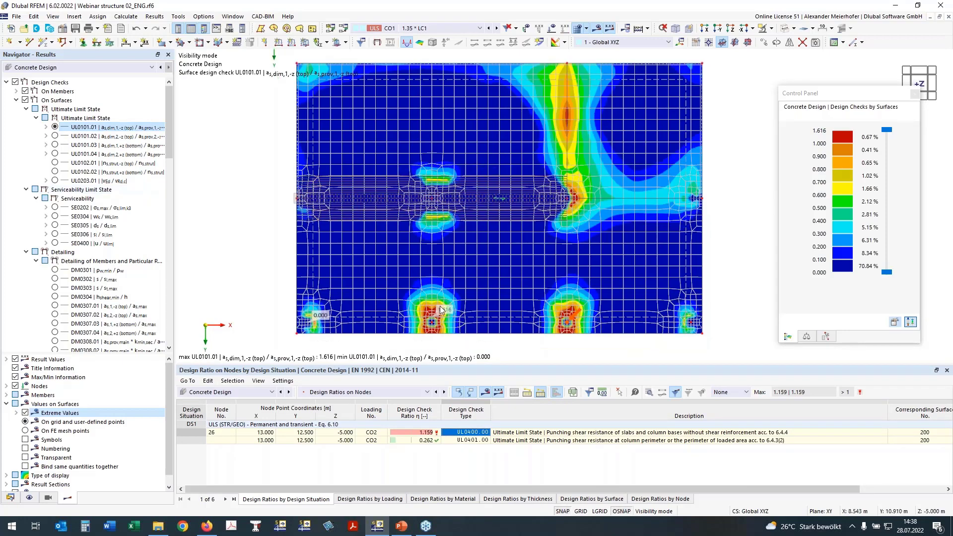
left_click_drag(824, 370, 824, 394)
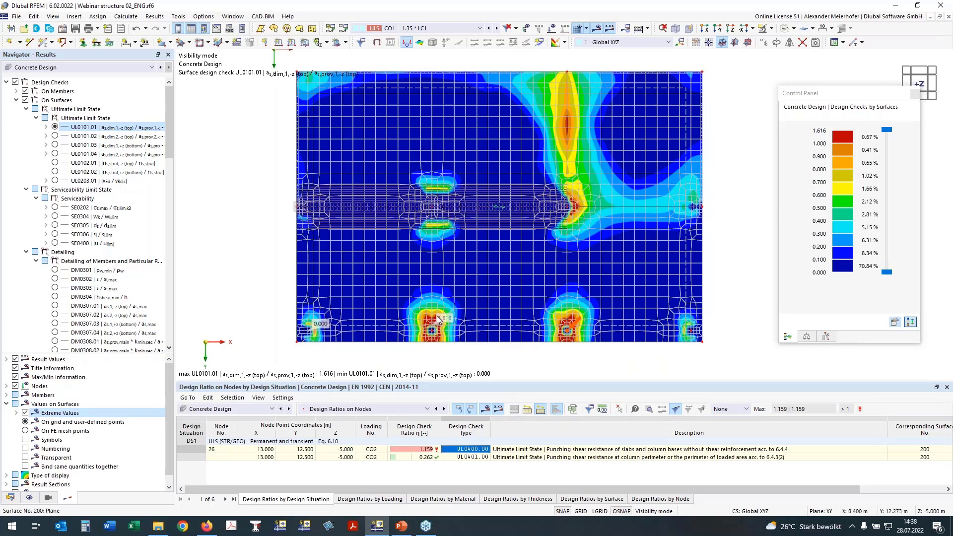
Display the bottom reinforcement checks UL0101.03 and UL0101.04 in turn, inspecting the UL0101.03 maximum at the column near the slab edge.
left_click(55, 144)
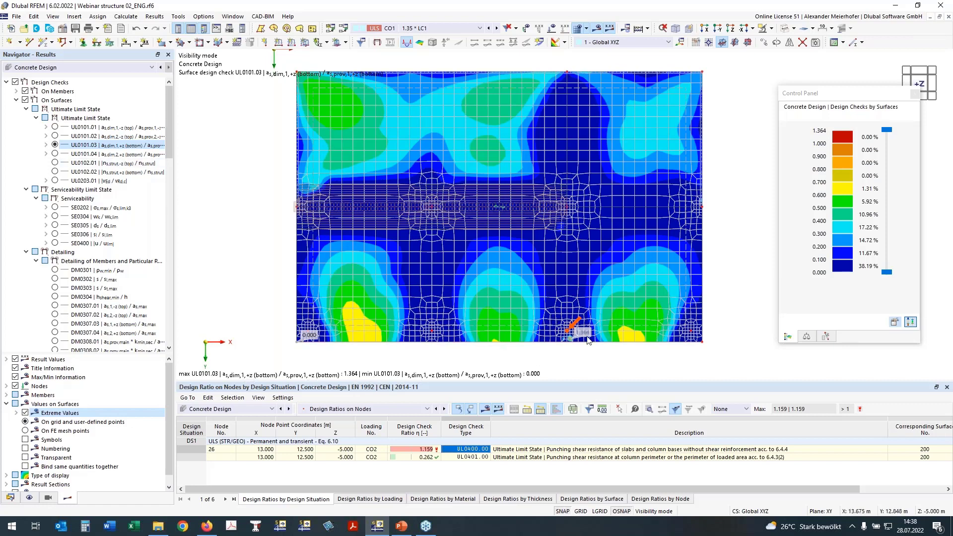
scroll(569, 338, "up", 1)
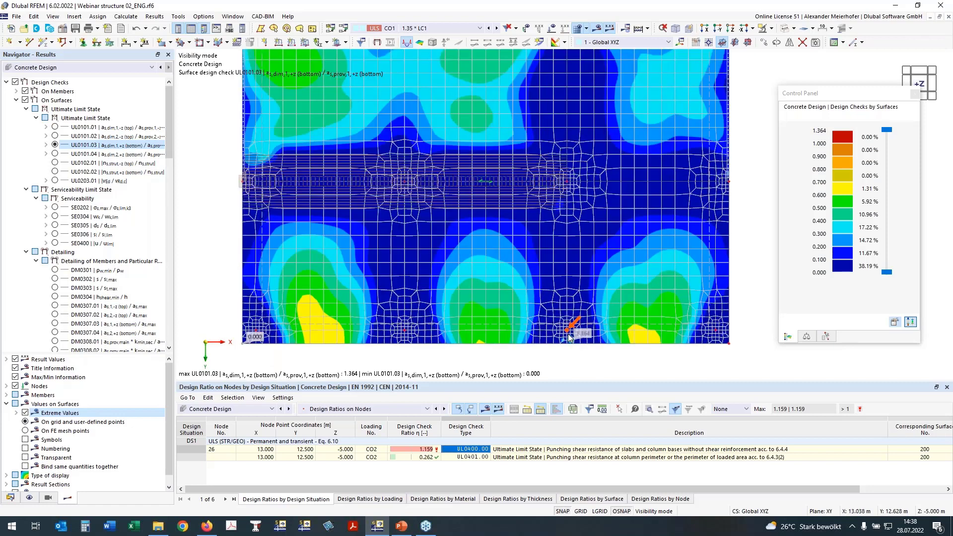
scroll(569, 337, "up", 1)
scroll(567, 345, "down", 1)
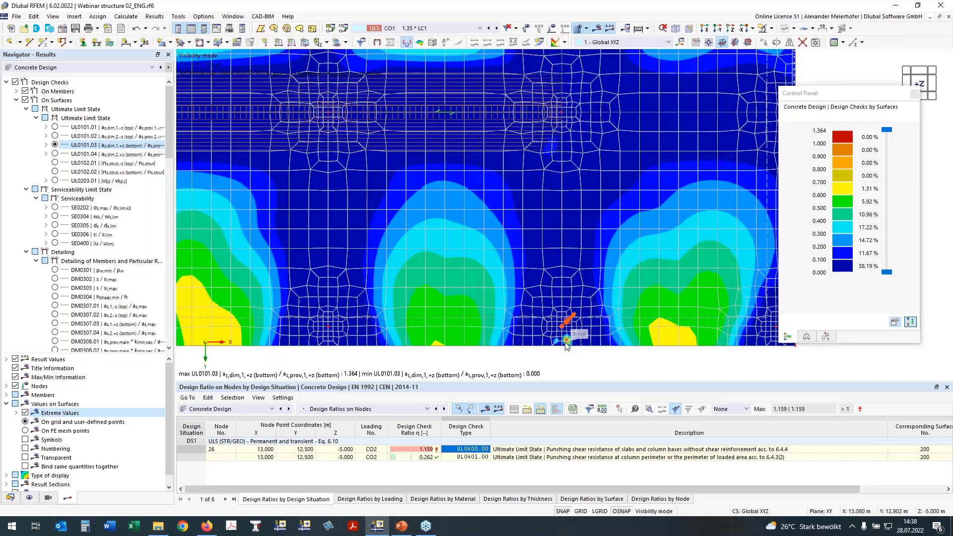
scroll(565, 344, "down", 1)
scroll(645, 325, "down", 2)
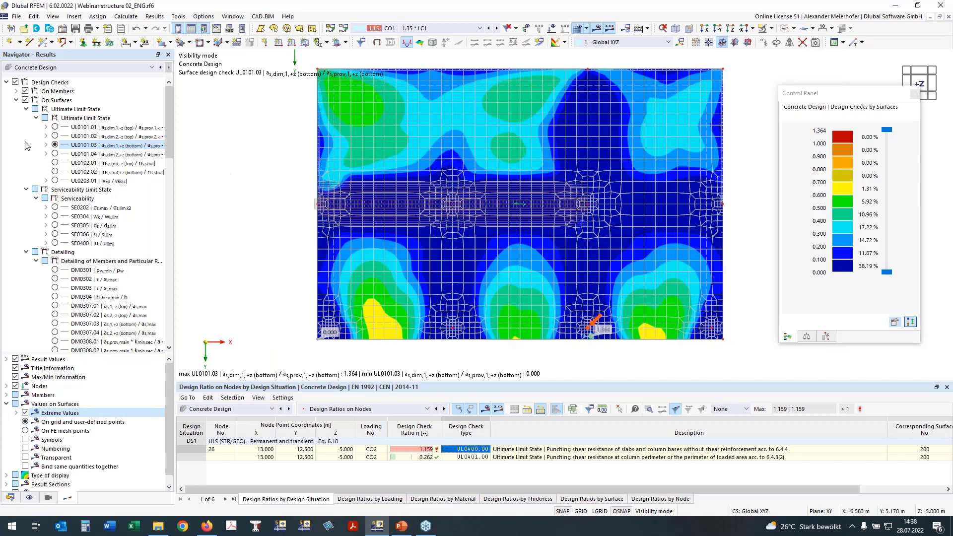
left_click(55, 154)
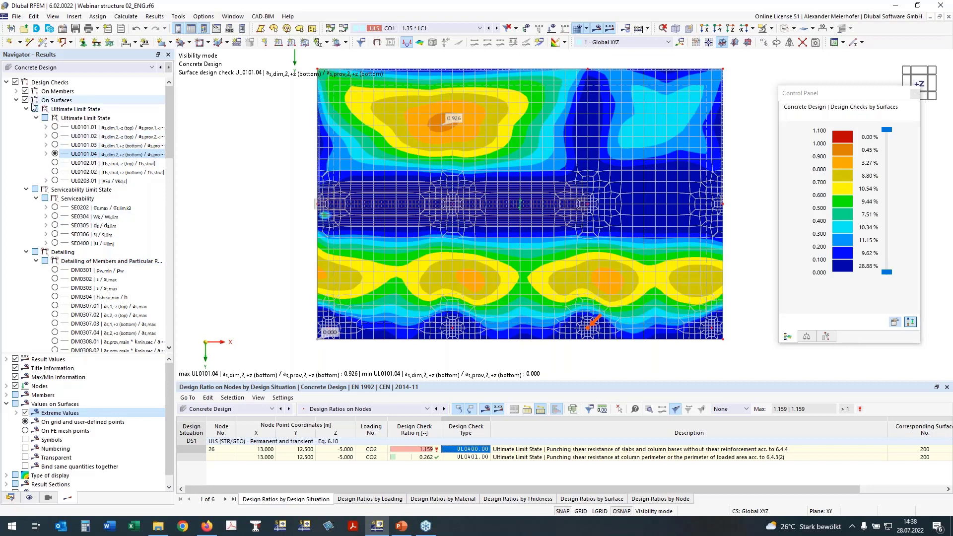
Hide the design checks on surfaces and activate the design checks on nodes.
left_click(16, 100)
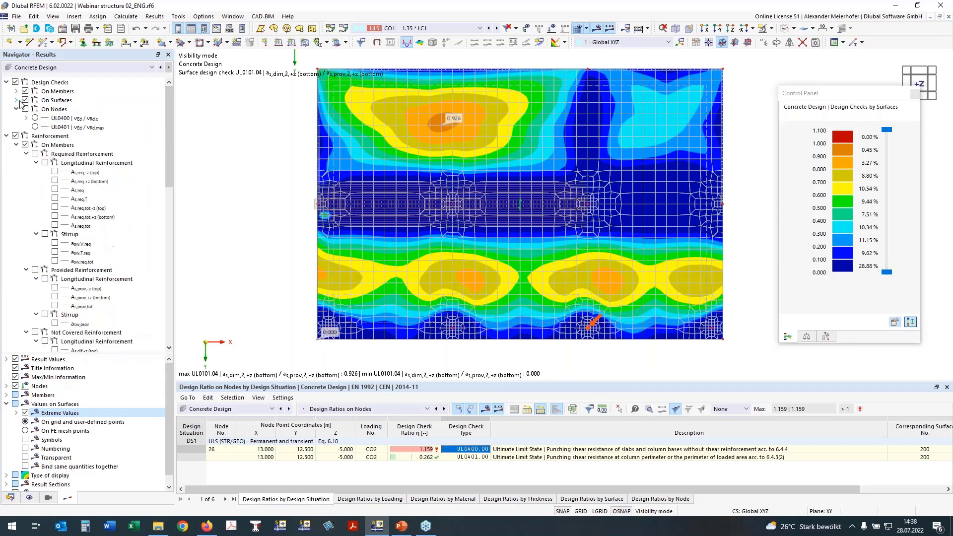
left_click(25, 101)
left_click(26, 100)
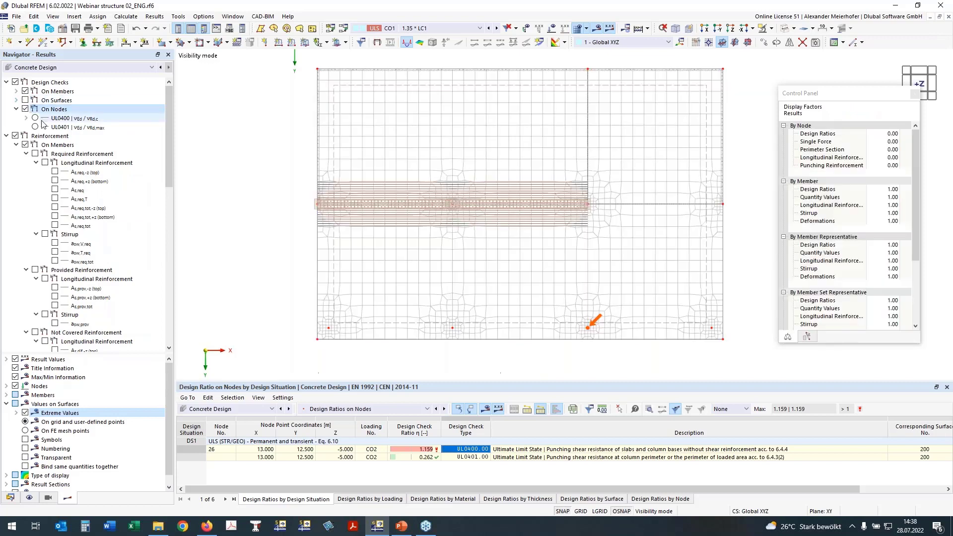
Display nodal punching check UL0400 (vEd / vRd,c) and inspect its ratios at the four columns along the slab edge.
left_click(35, 118)
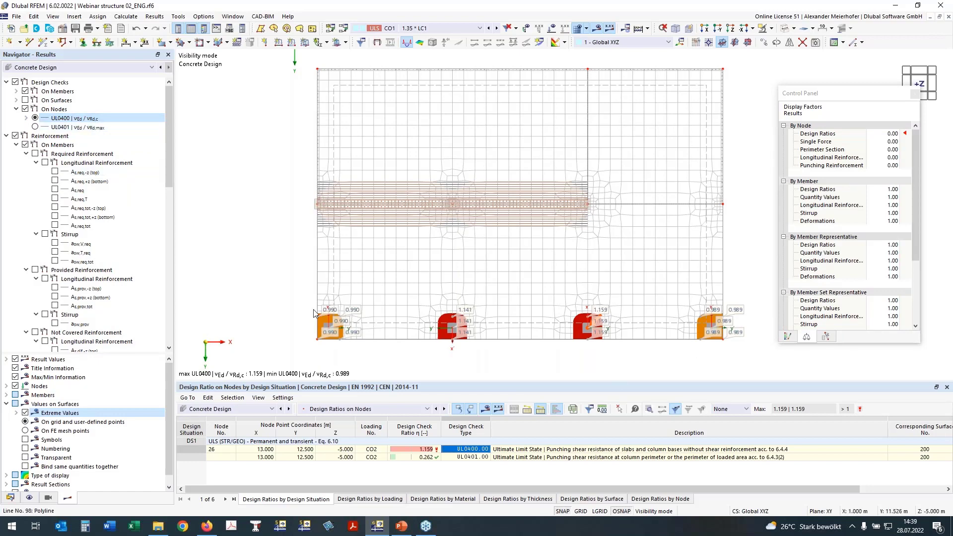
scroll(314, 313, "up", 3)
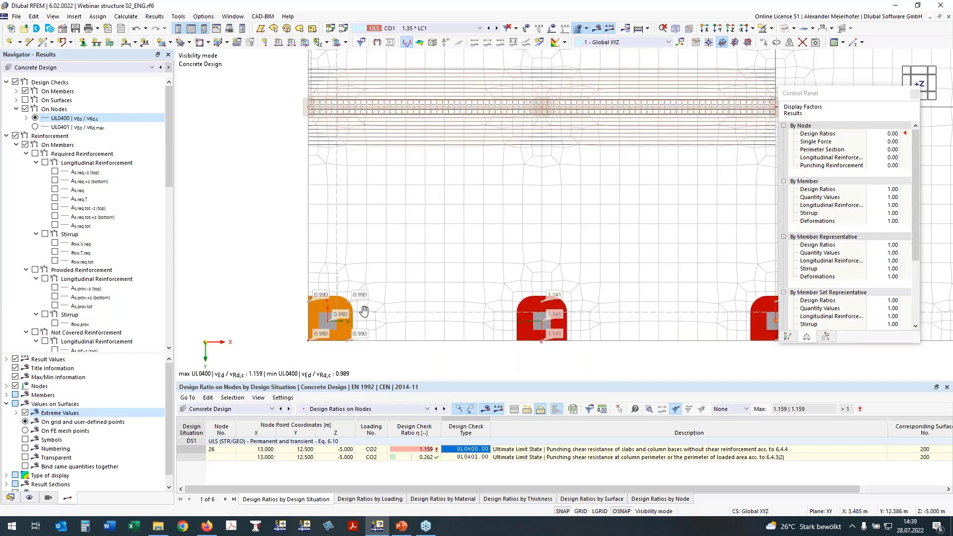
middle_click_drag(364, 311, 351, 311)
scroll(432, 312, "down", 2)
middle_click_drag(538, 292, 475, 291)
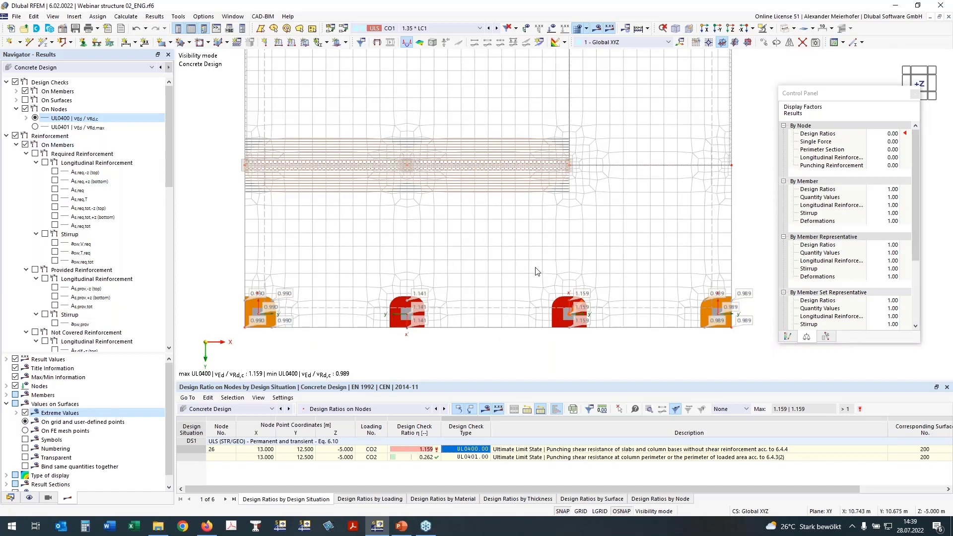
Hide the design checks on nodes and activate the reinforcement results on nodes.
left_click(26, 111)
left_click(25, 109)
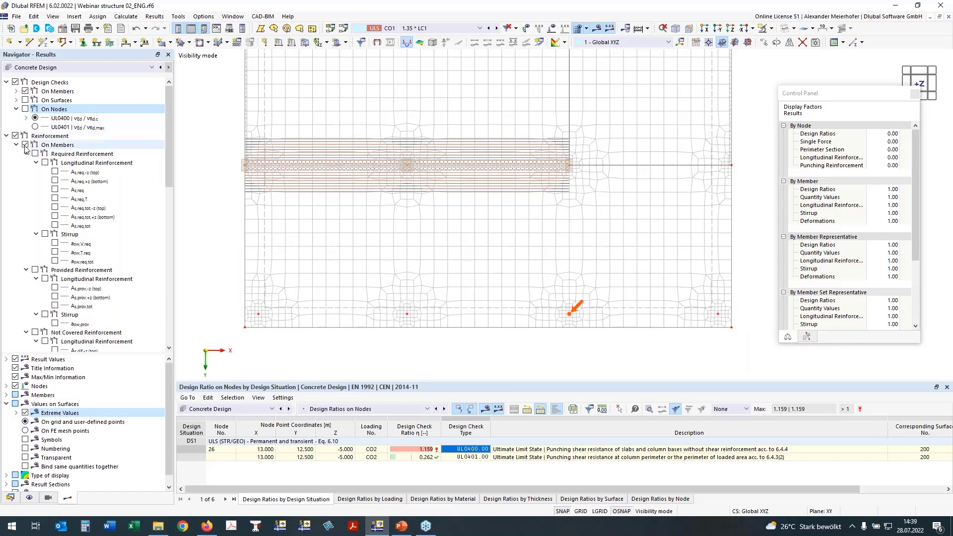
left_click(14, 137)
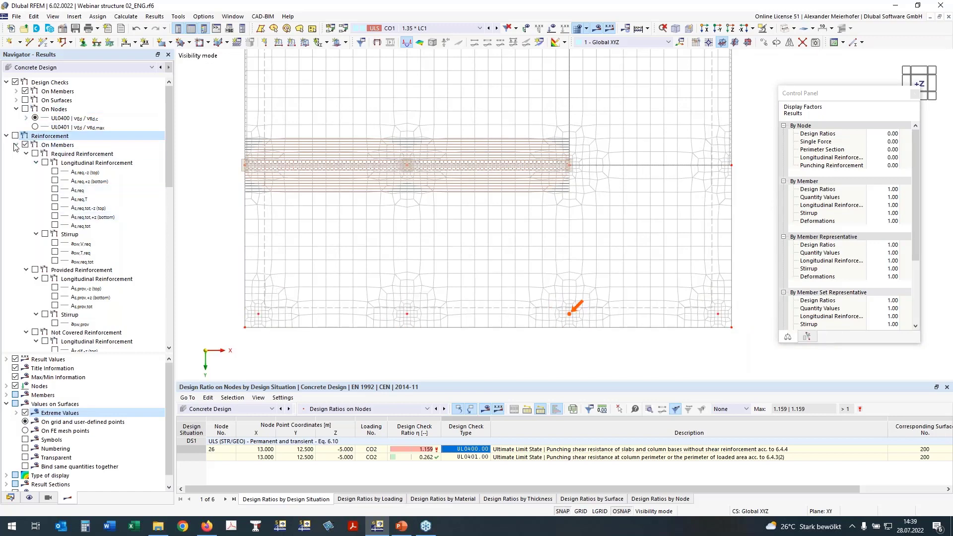
left_click(16, 145)
left_click(19, 156)
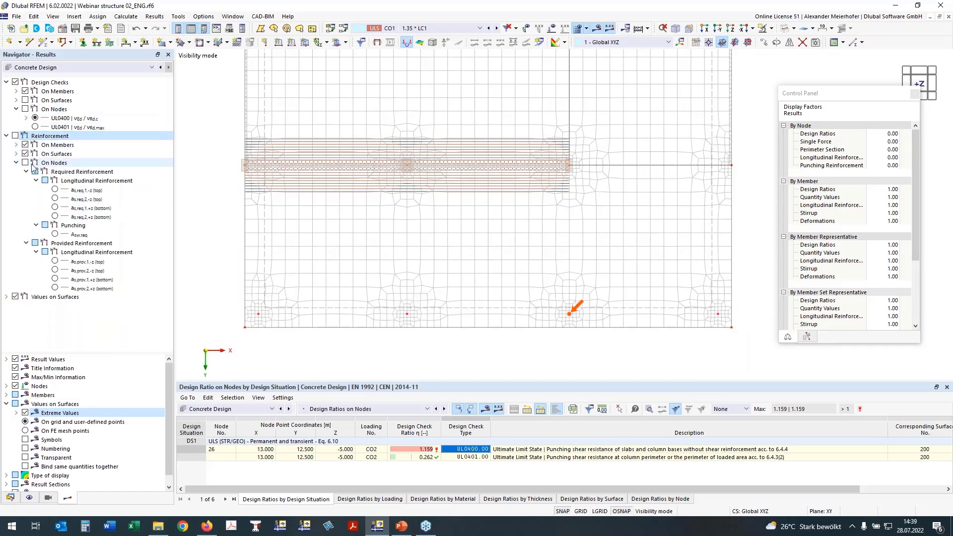
left_click(25, 163)
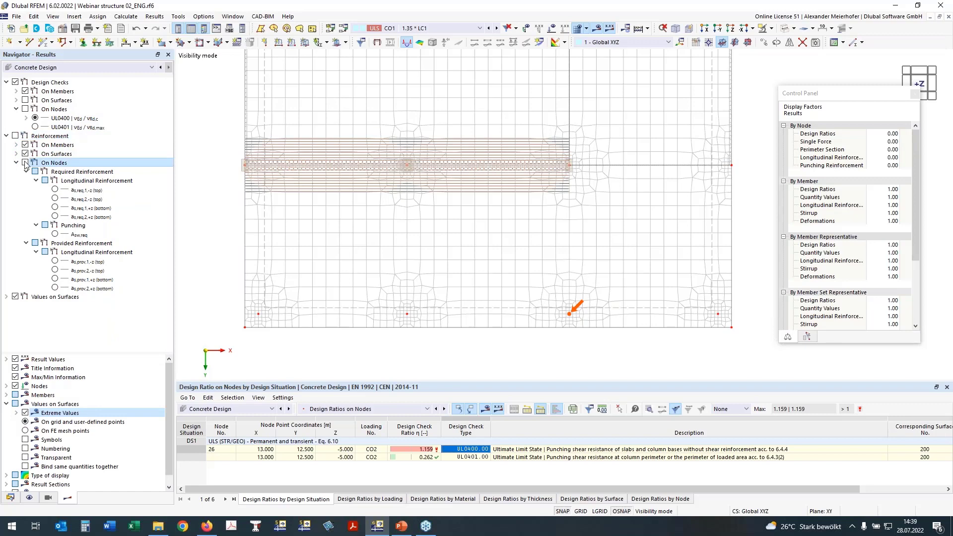
Display the nodal required punching reinforcement Asw,req with its colour scale, followed by the required top longitudinal reinforcement as,req,1,-z.
left_click(54, 234)
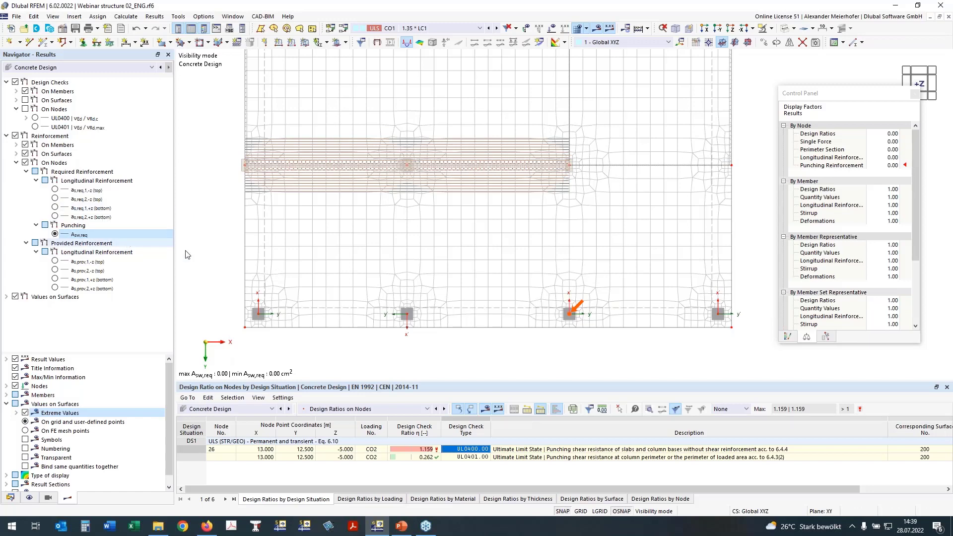
left_click(786, 338)
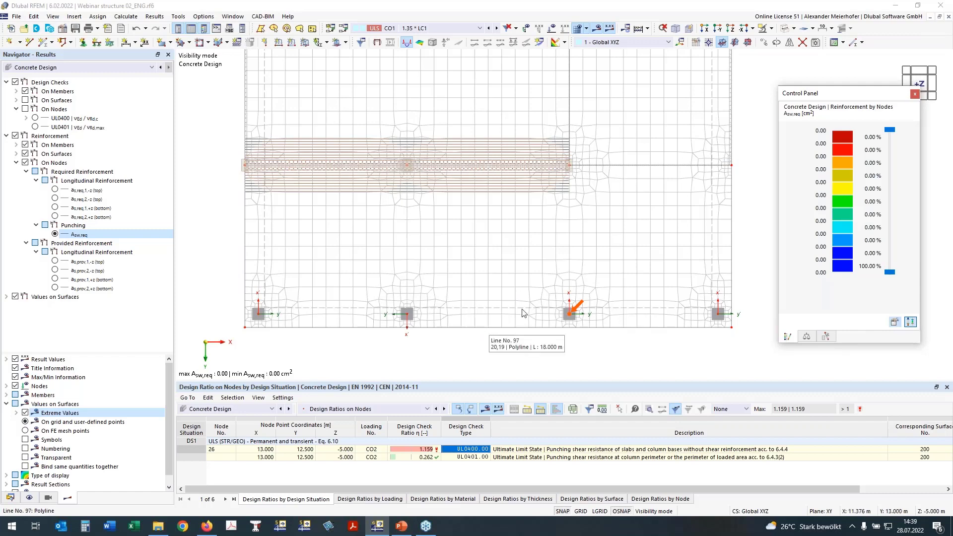
left_click(55, 190)
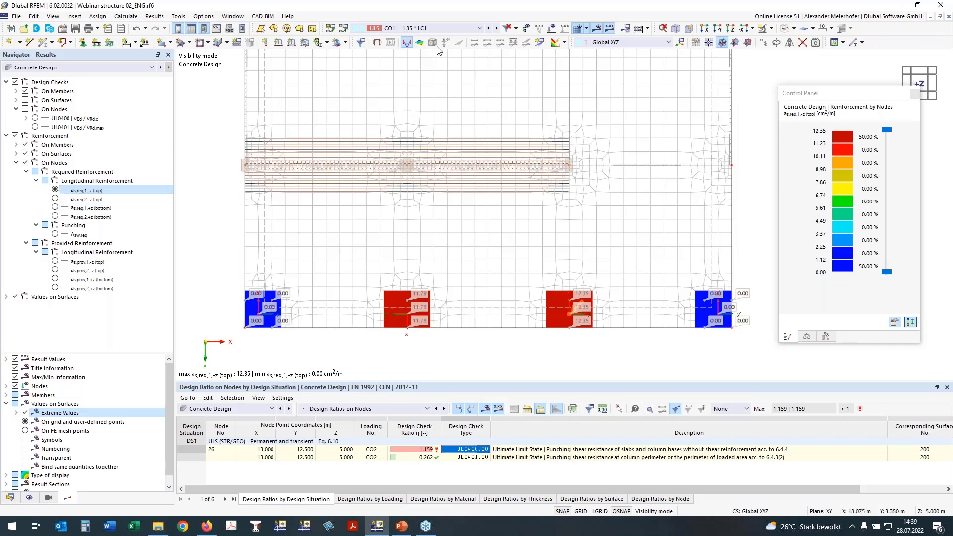
middle_click_drag(406, 218, 406, 249)
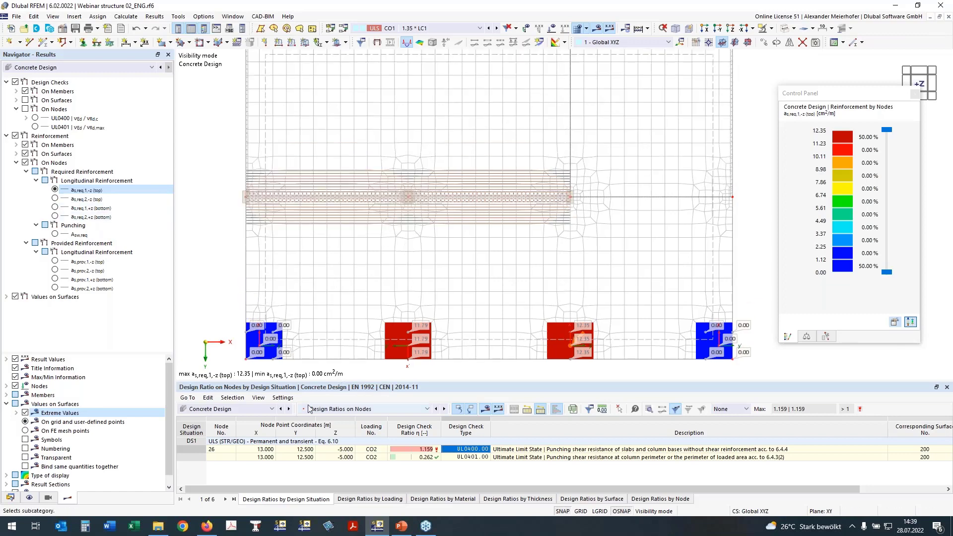
Disable the deletion of add-on results by changing input data in the global settings for concrete design.
left_click(336, 408)
left_click(336, 418)
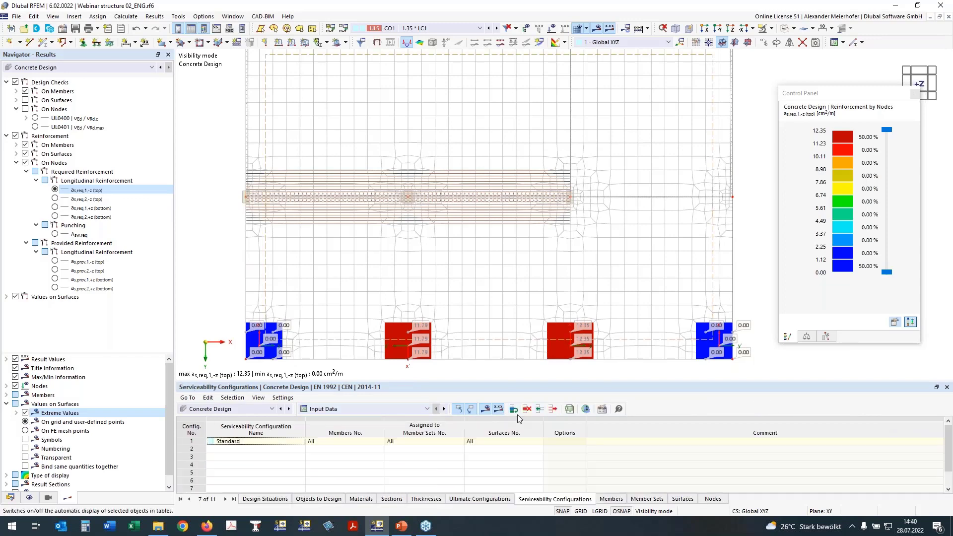
left_click(587, 409)
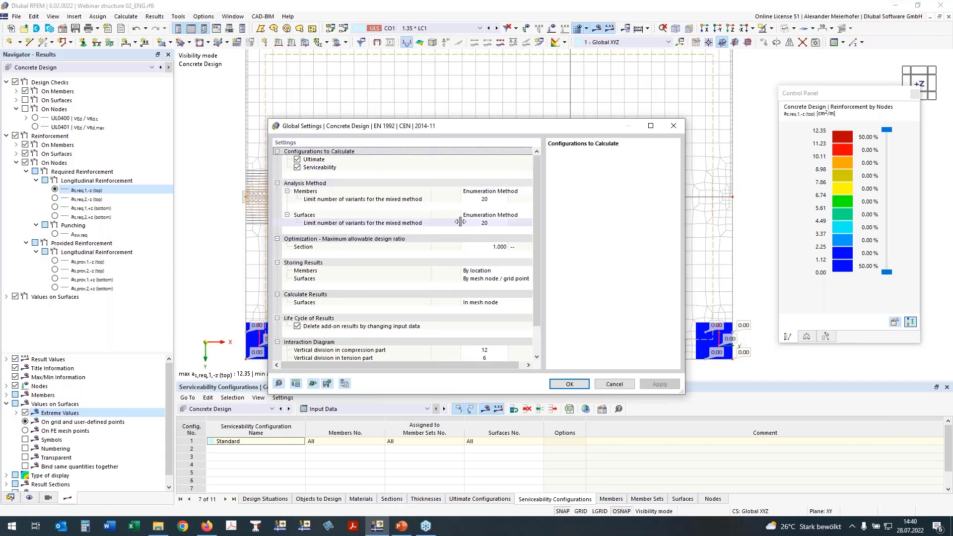
left_click(297, 326)
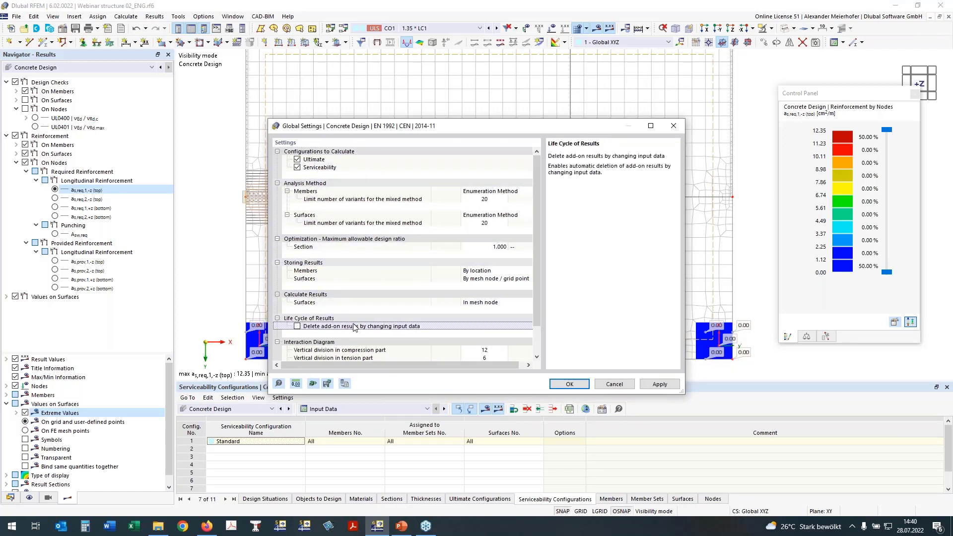
left_click(569, 387)
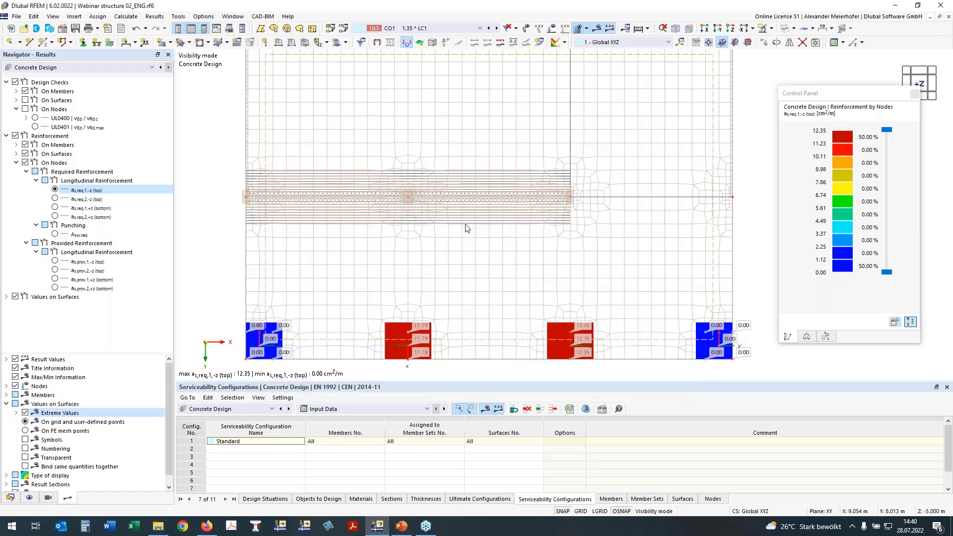
Hide the FE mesh in the plan view of the slab.
scroll(466, 225, "down", 1)
mouse_move(491, 248)
middle_mouse_down()
mouse_move(476, 234)
mouse_move(481, 249)
middle_mouse_up()
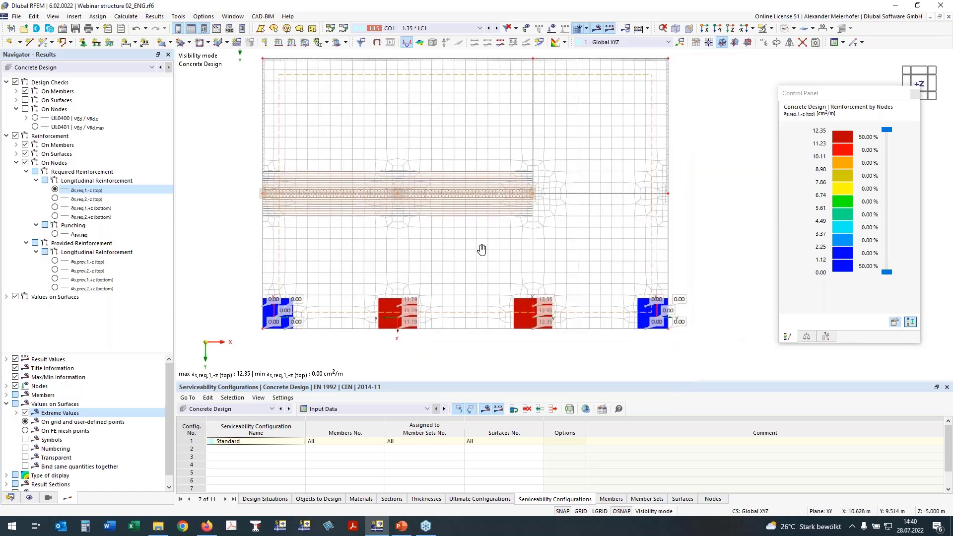
left_click(578, 28)
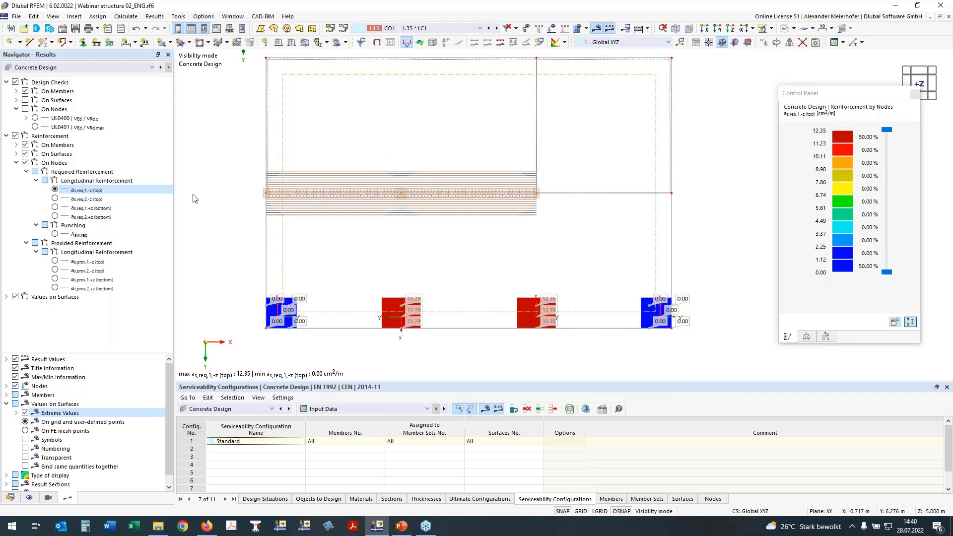
middle_click_drag(220, 253, 218, 263)
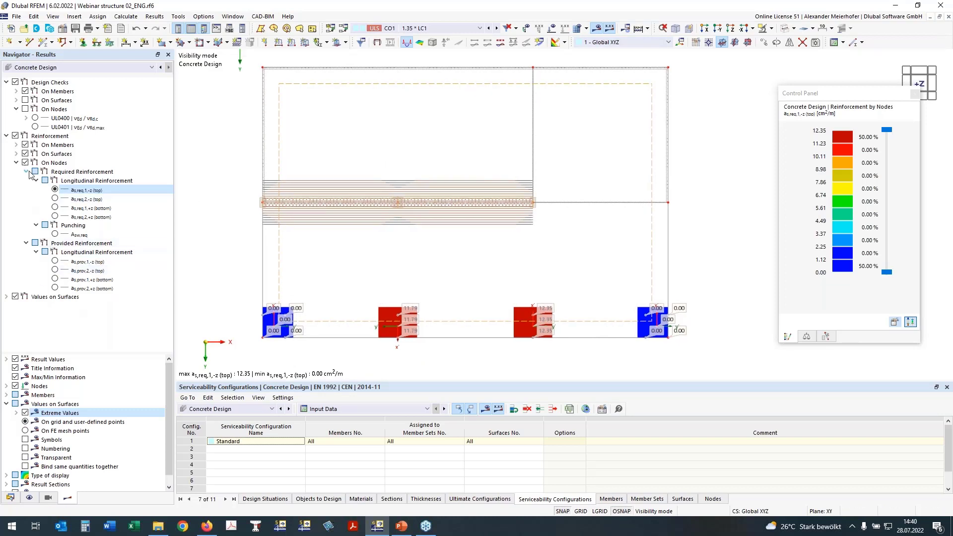
Create a new surface reinforcement with the Free Rectangular location type and assign it to surface 200.
left_click(10, 497)
scroll(58, 386, "down", 6)
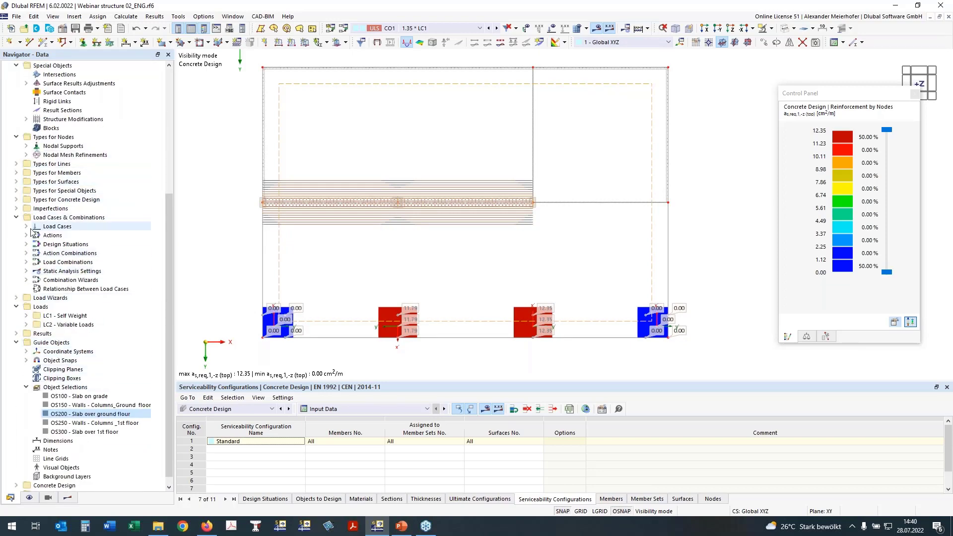
left_click(16, 218)
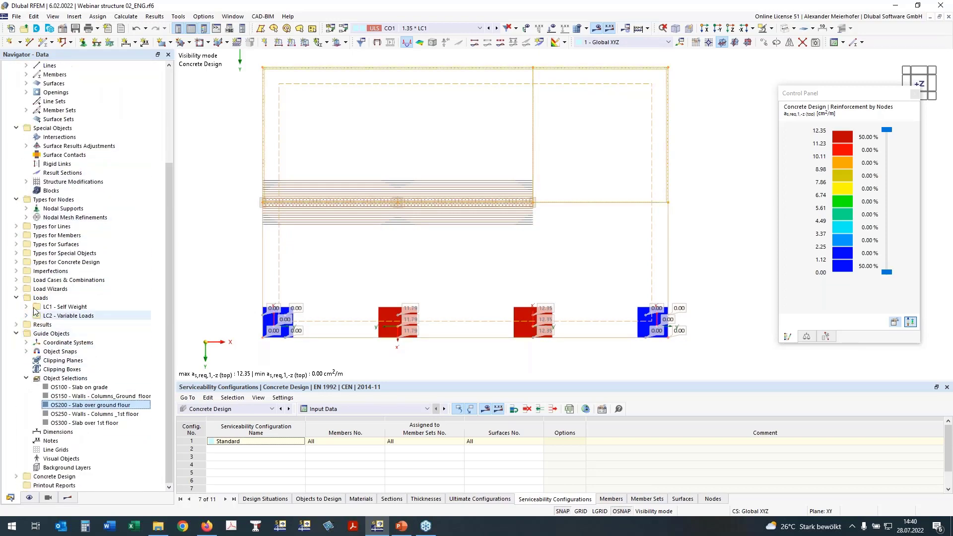
left_click(17, 262)
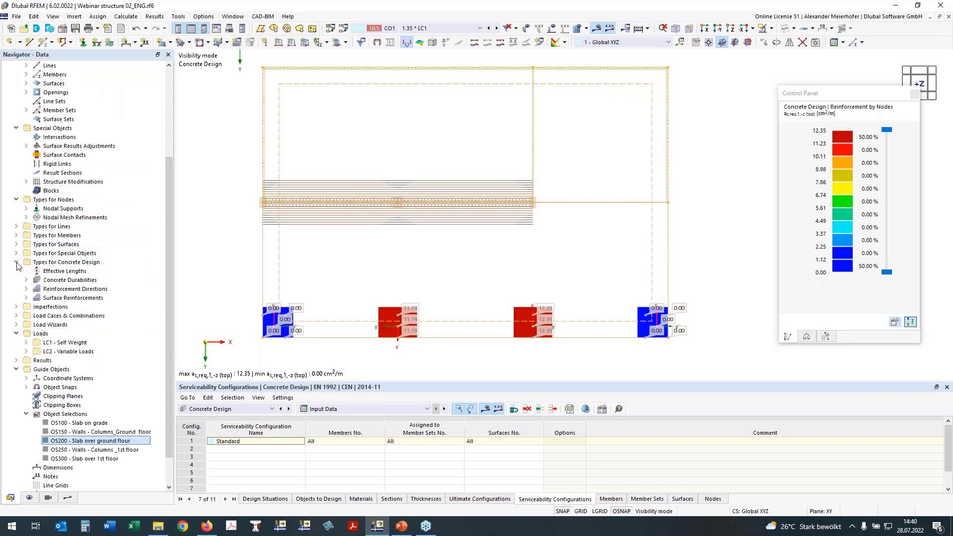
left_click(26, 298)
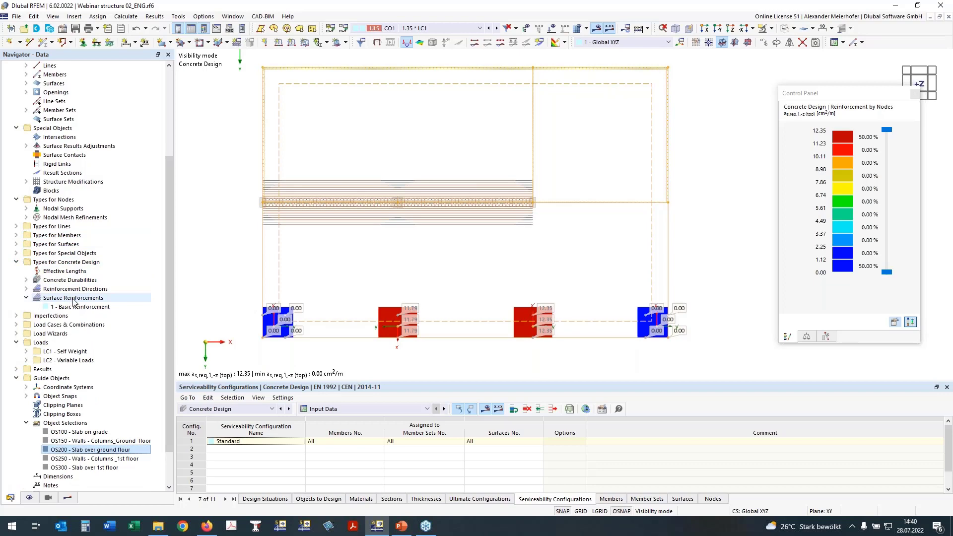
right_click(73, 298)
left_click(86, 307)
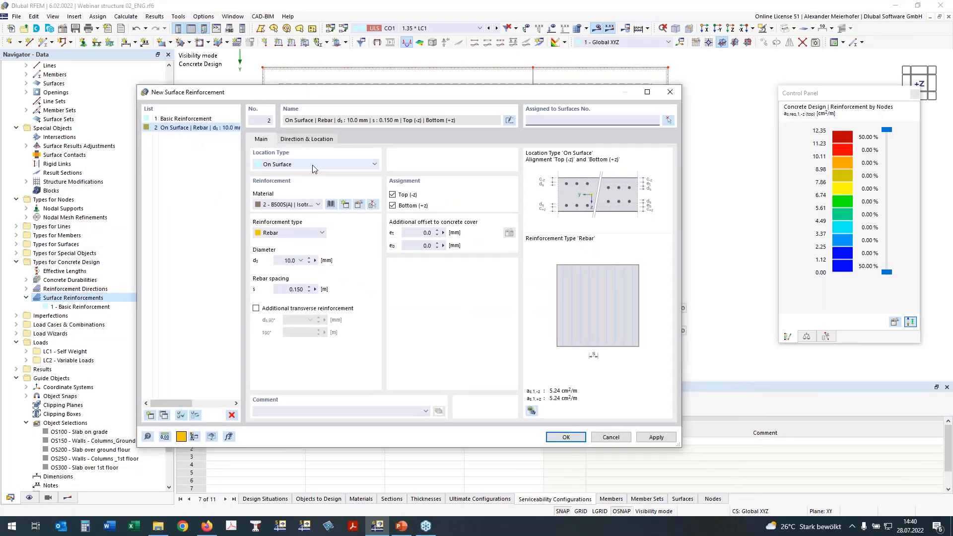
left_click(300, 168)
left_click(297, 172)
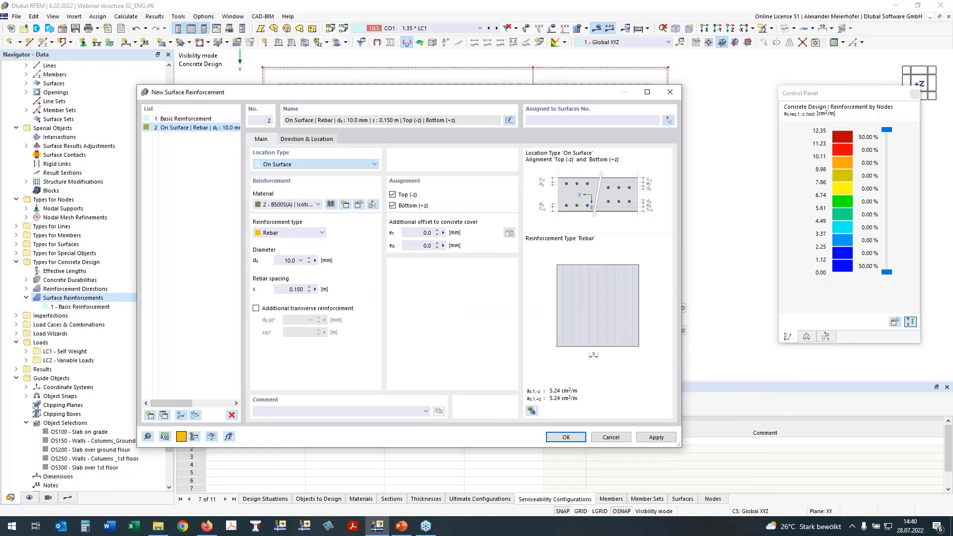
left_click(562, 120)
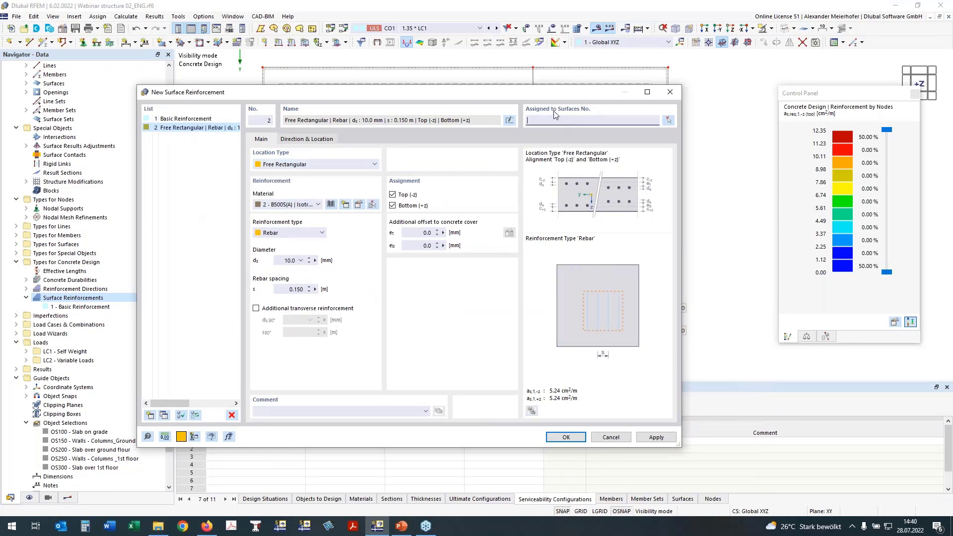
type("200")
Add transverse reinforcement, set the rebar spacing in both directions to 0.100 m and assign the reinforcement only to the top side.
left_click(256, 309)
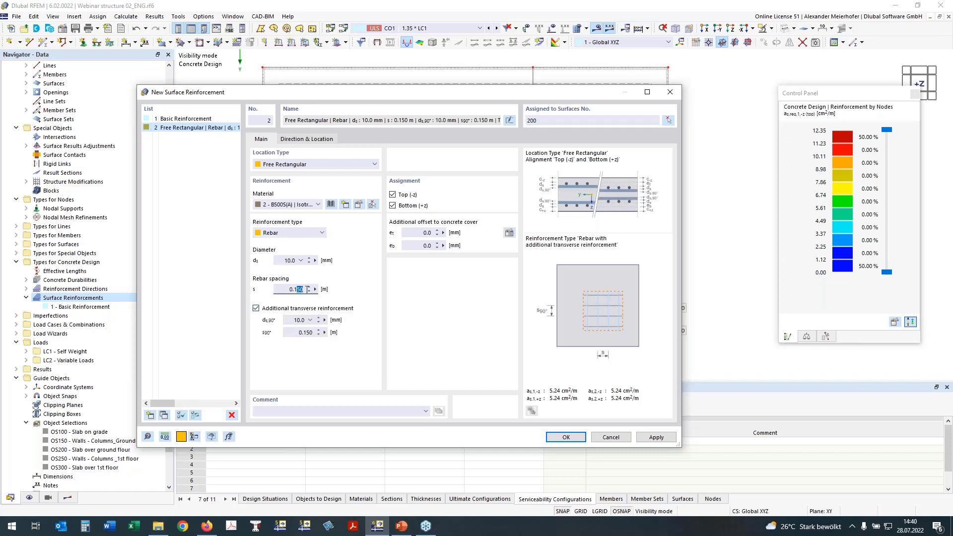
type("0")
left_click_drag(307, 333, 314, 332)
type("0")
left_click(292, 289)
left_click(393, 206)
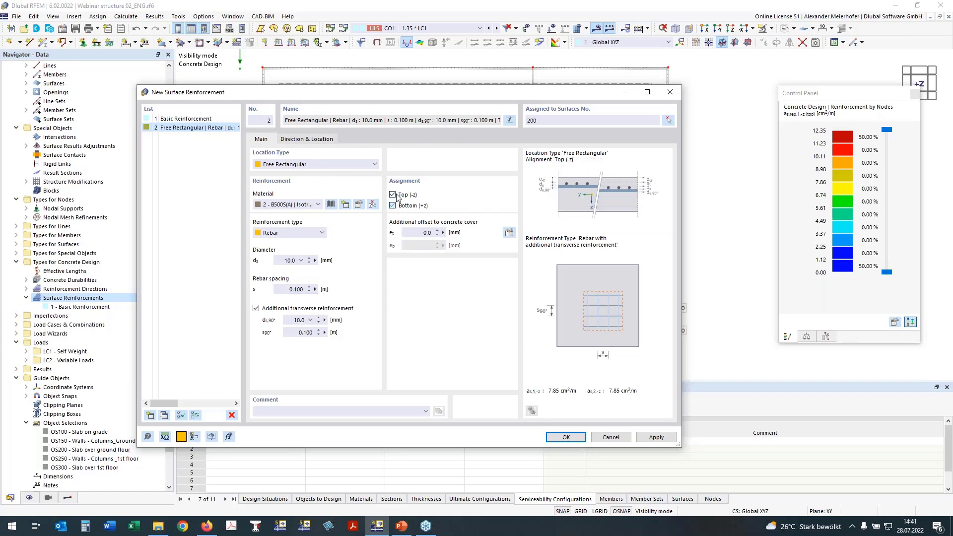
Show the grid and place the reinforcement rectangle around the second edge column, from corner X 5.750, Y 11.250 to X 8.250, Y 13.000 m.
left_click(315, 140)
left_click(509, 214)
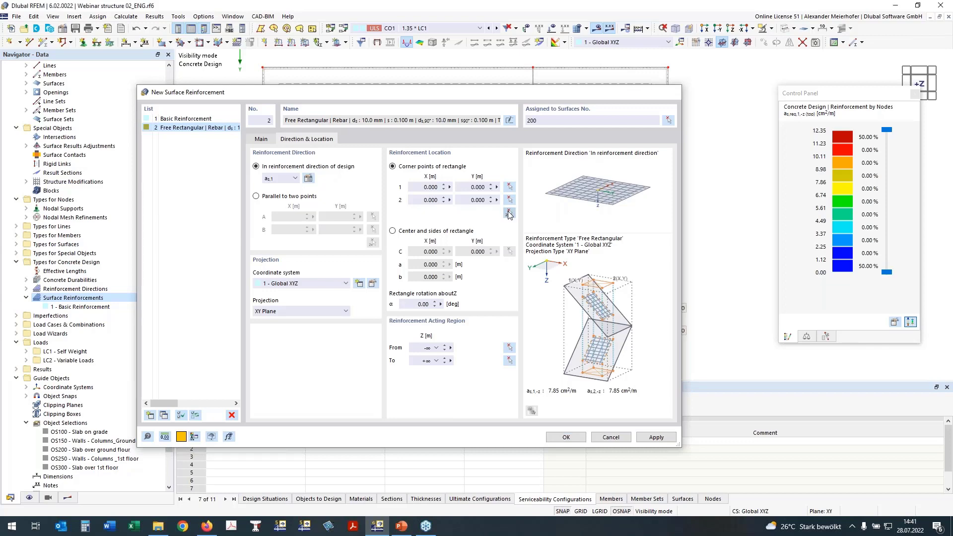
left_click(582, 512)
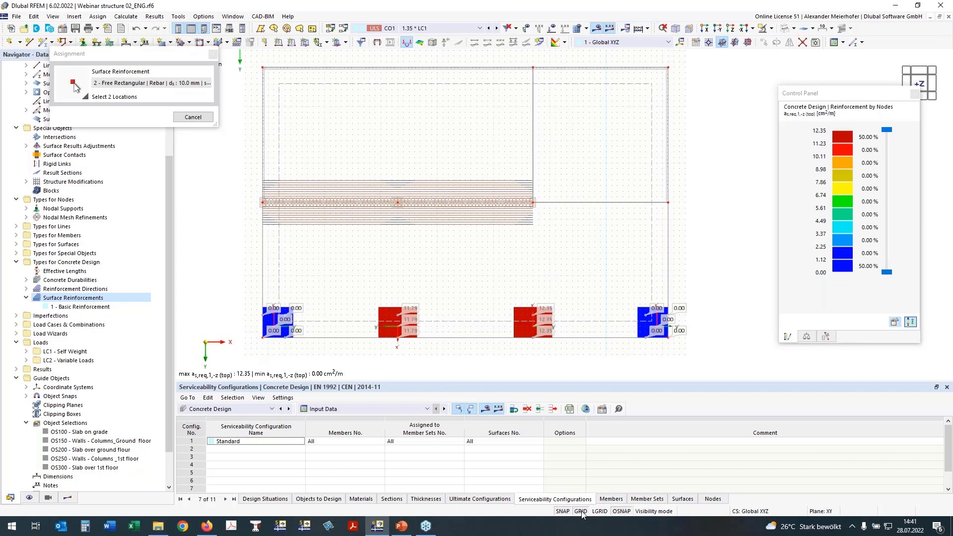
left_click(370, 298)
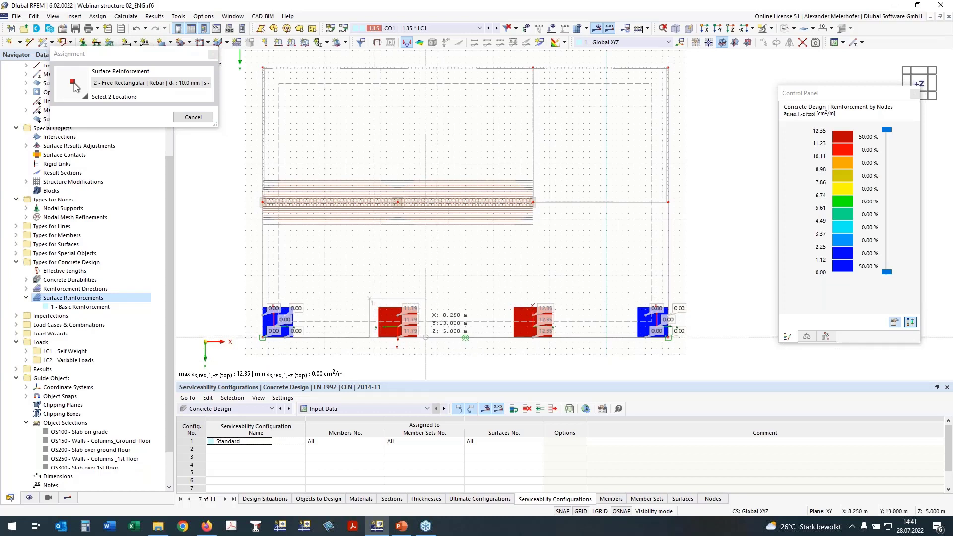
left_click(426, 337)
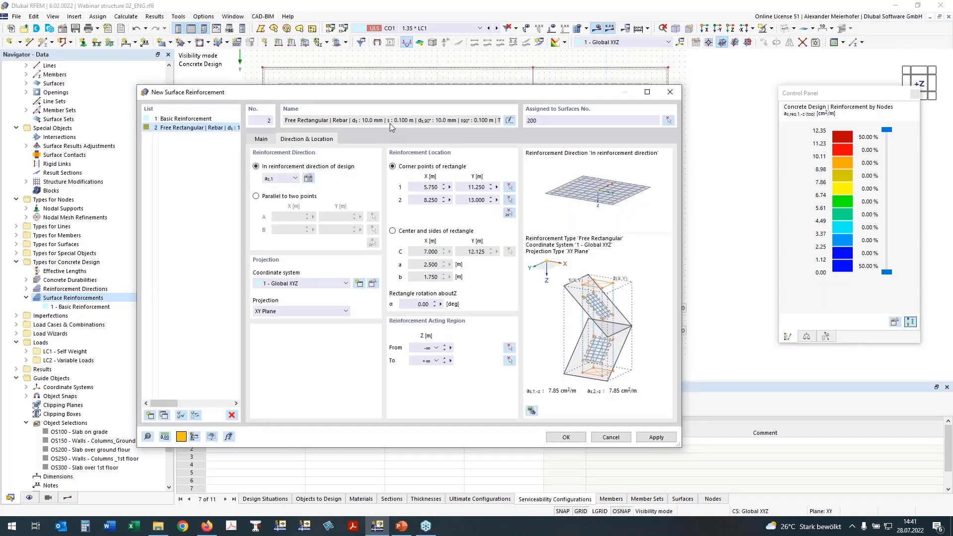
Place the copied reinforcement rectangle around the third edge column, from corner X 11.750, Y 11.250 to X 14.250, Y 13.000 m.
left_click(509, 217)
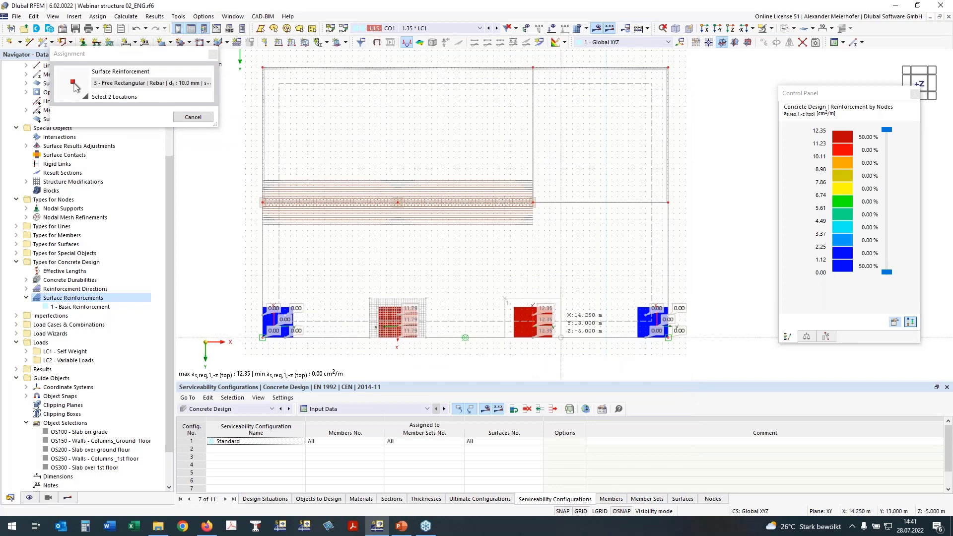
left_click(560, 338)
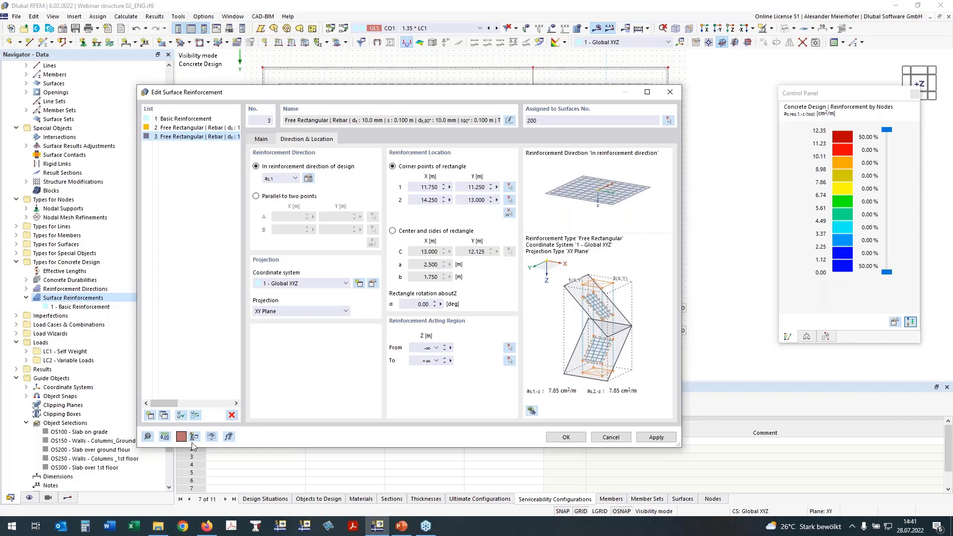
Copy the third edge column's free rectangular reinforcement and start picking the corner points of the copy's rectangle.
left_click(163, 416)
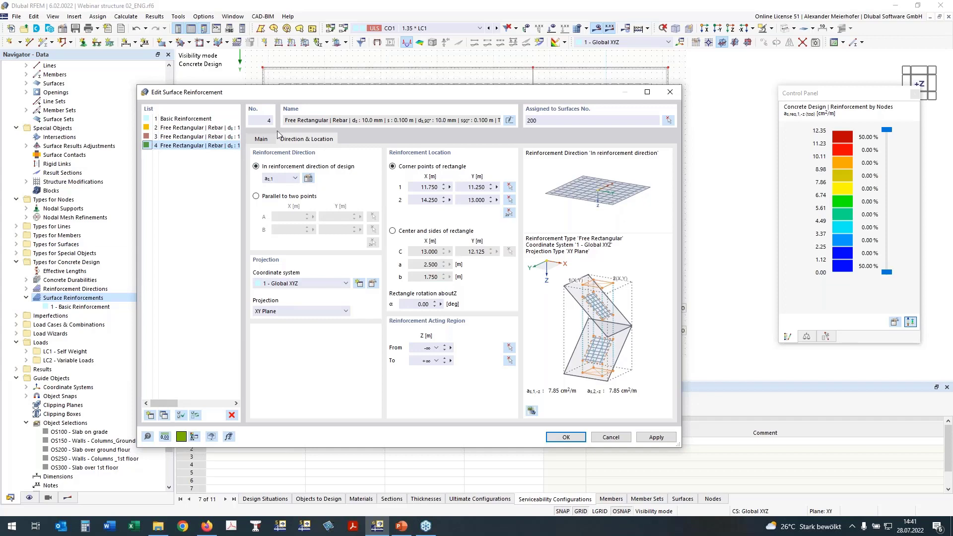
left_click(261, 139)
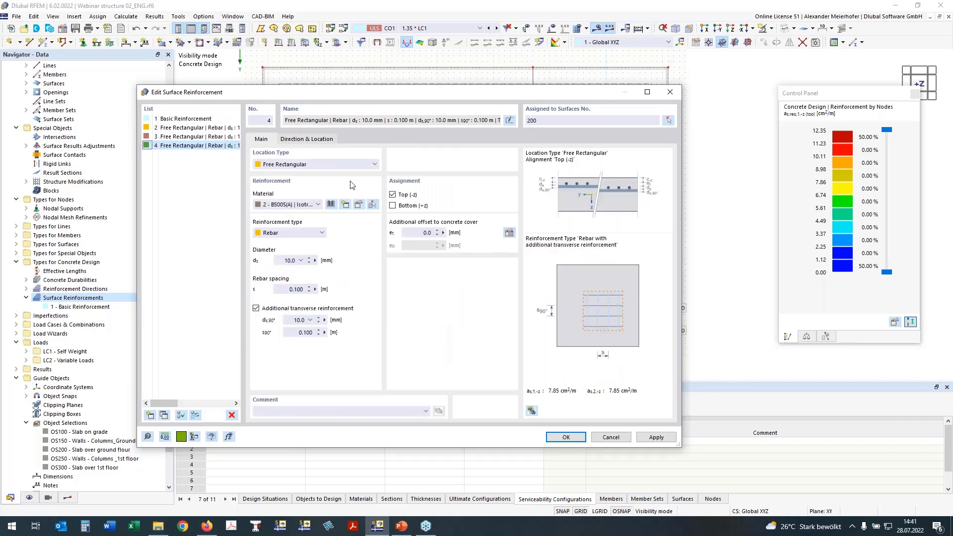
left_click(324, 140)
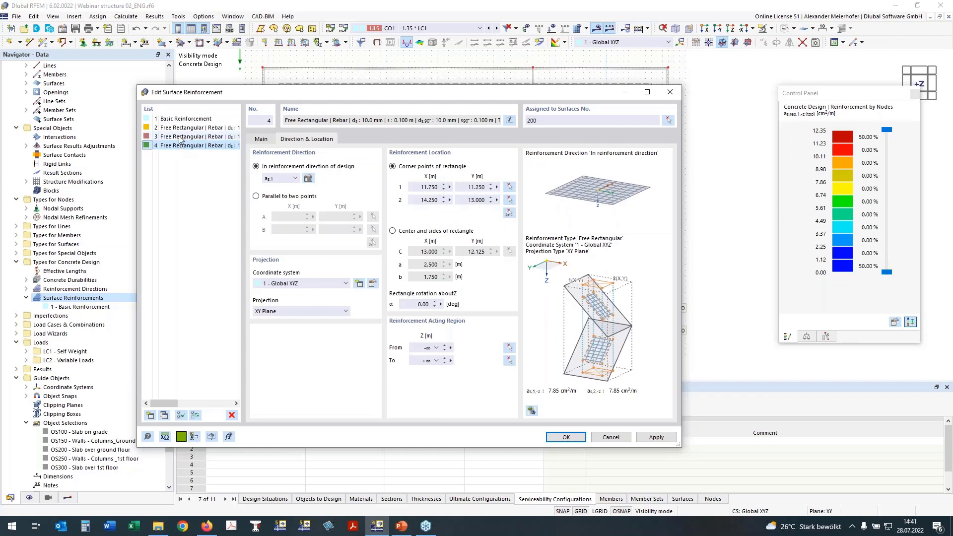
left_click(508, 212)
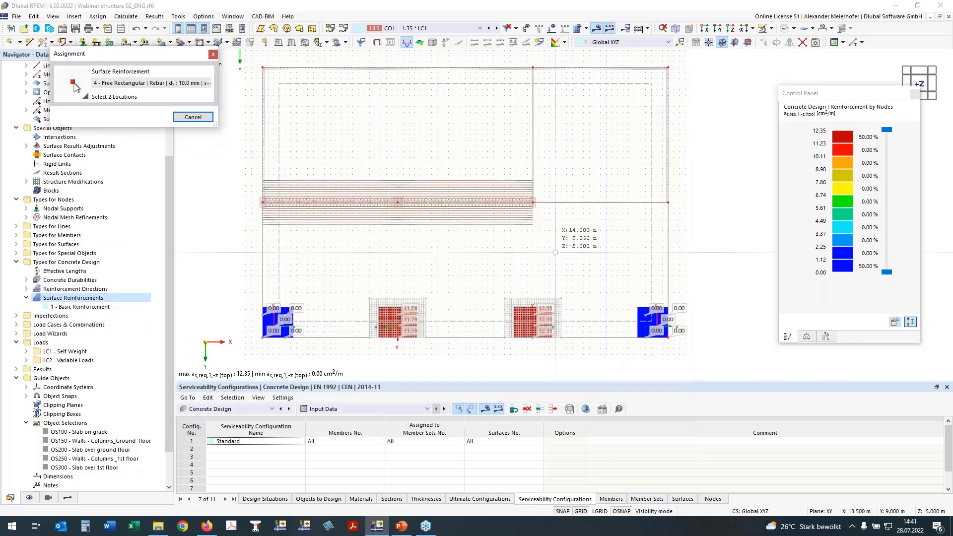
Display the not covered top reinforcement in direction 1 on surfaces and place the copied rectangle from X 11.750, Y 1.000 to X 14.250, Y 8.000 m.
left_click(67, 498)
left_click_drag(124, 53, 201, 50)
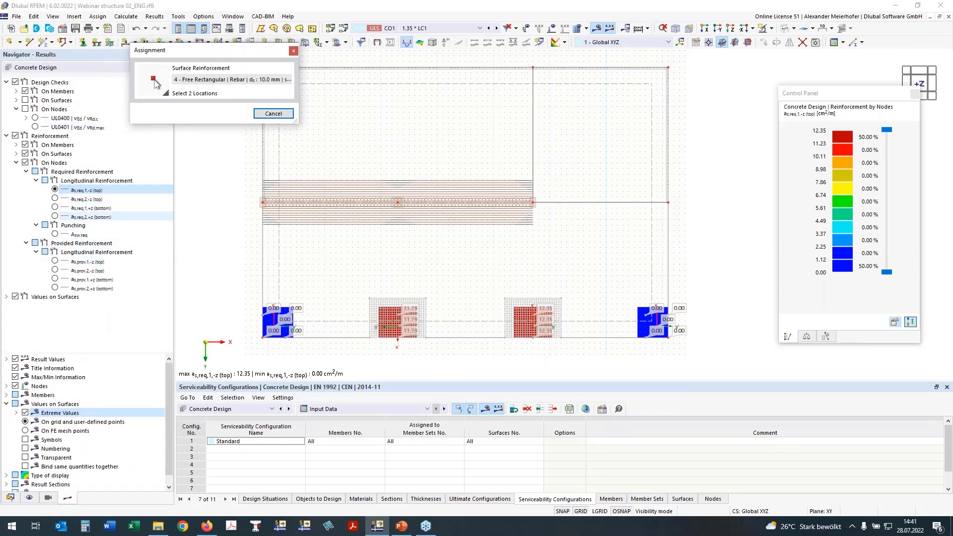
left_click(27, 172)
left_click(24, 164)
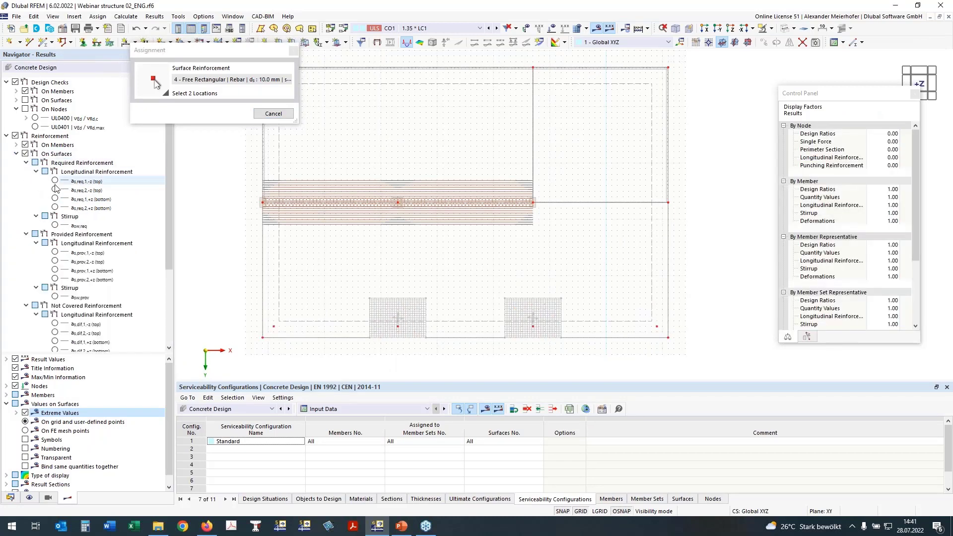
left_click(26, 163)
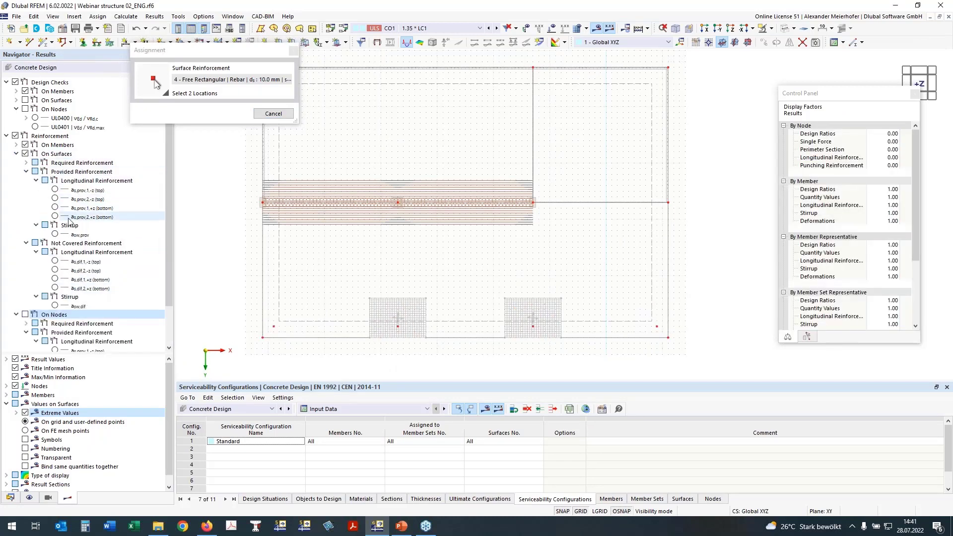
left_click(55, 261)
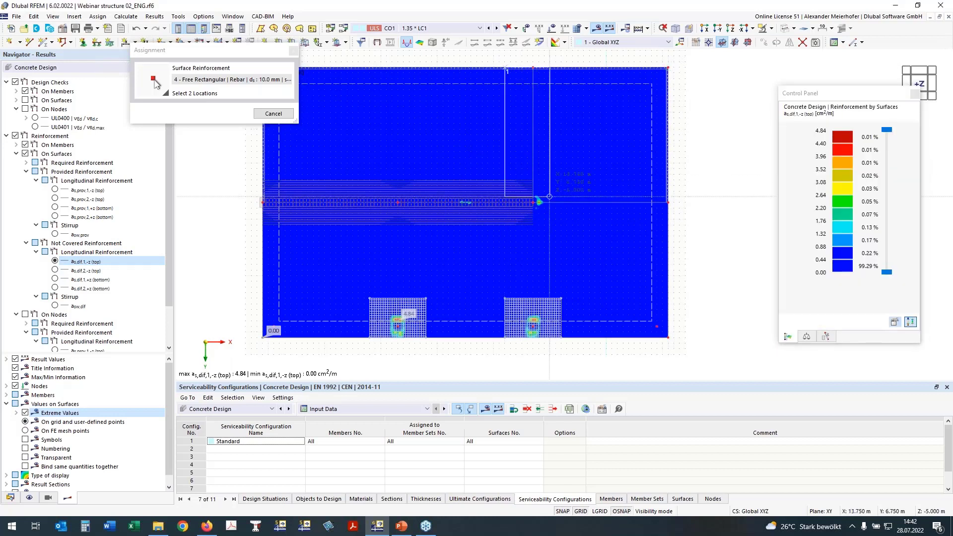
left_click(561, 225)
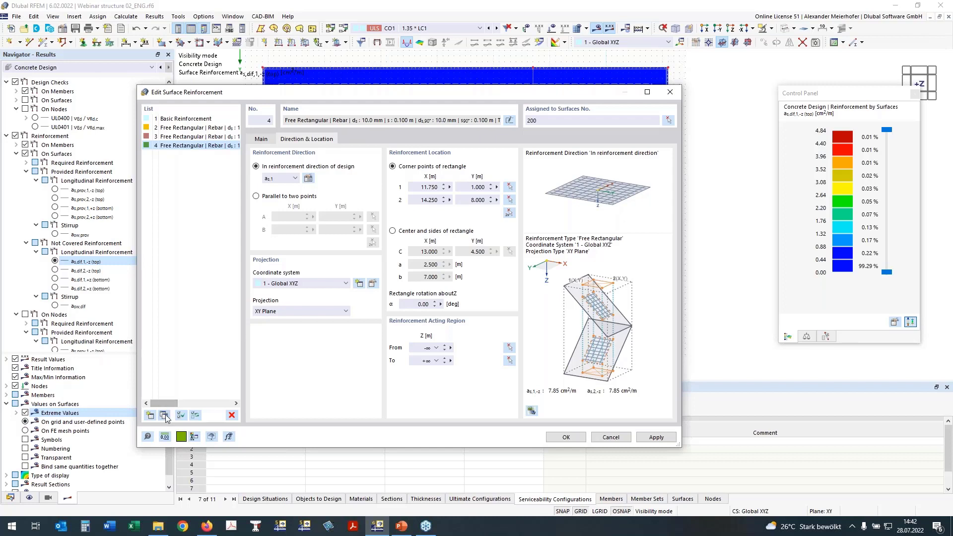
Copy surface reinforcement 4 and set the copy's reinforcement direction of design to as,2.
left_click(165, 416)
left_click(290, 175)
left_click(278, 197)
Display the not covered top reinforcement in direction 2 and place the new rectangle across the slab from X 1.000, Y 5.750 to X 19.000, Y 8.500 m.
left_click(507, 215)
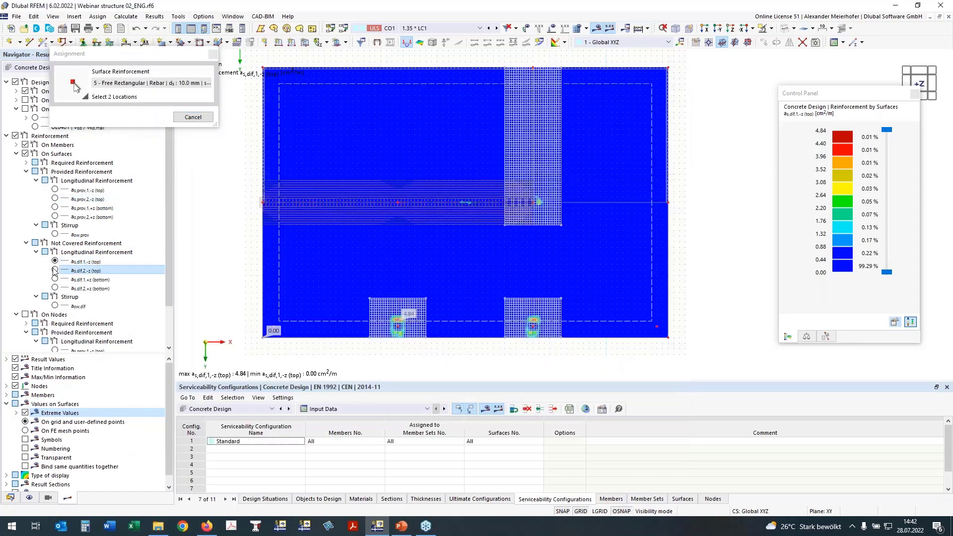
left_click(55, 270)
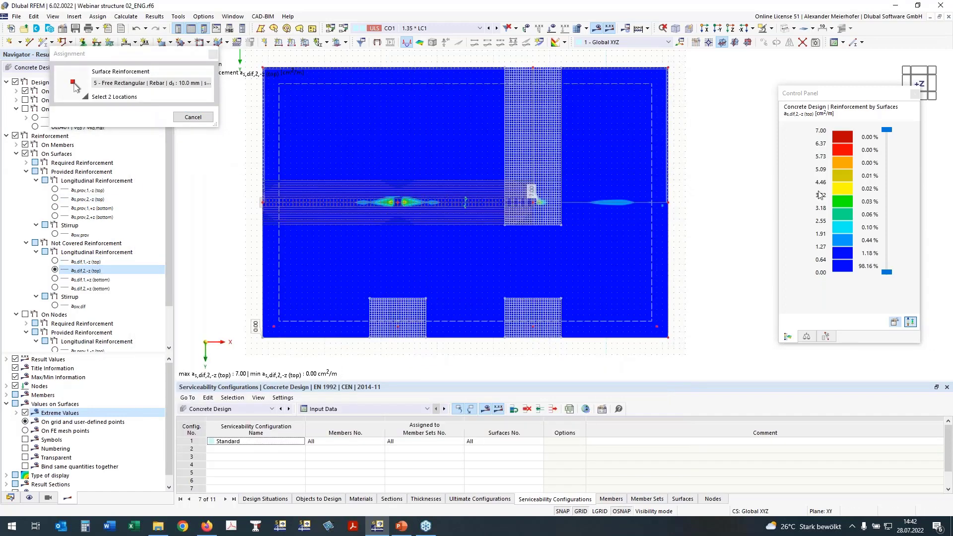
left_click(263, 175)
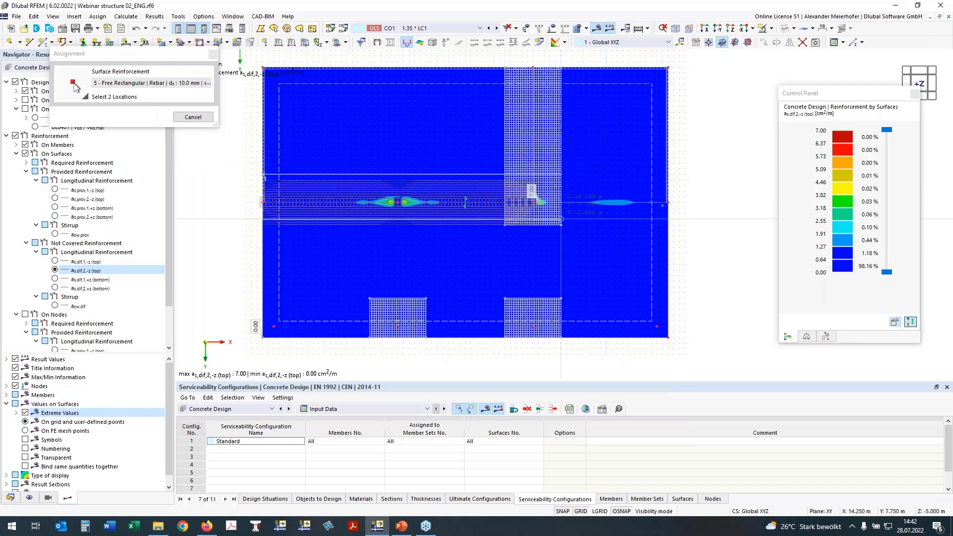
left_click(668, 225)
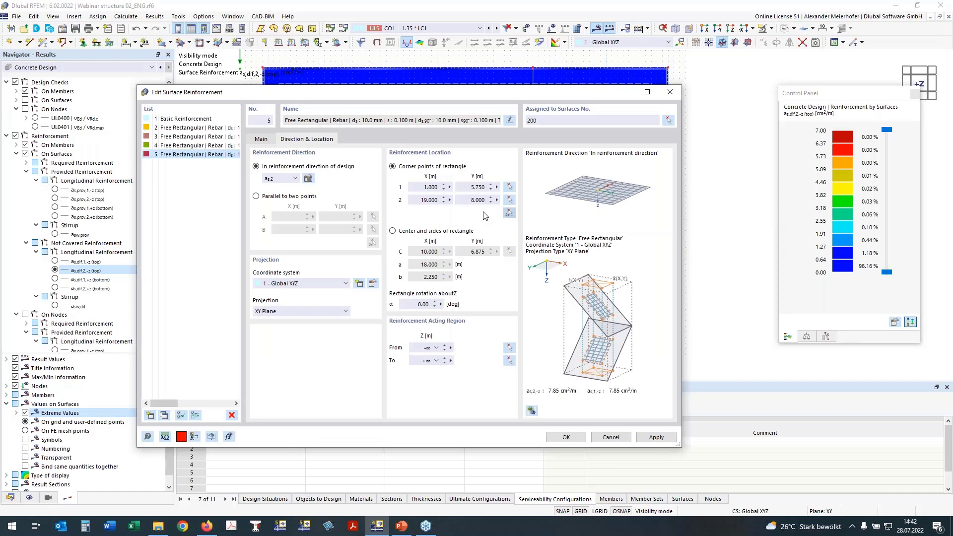
left_click(308, 178)
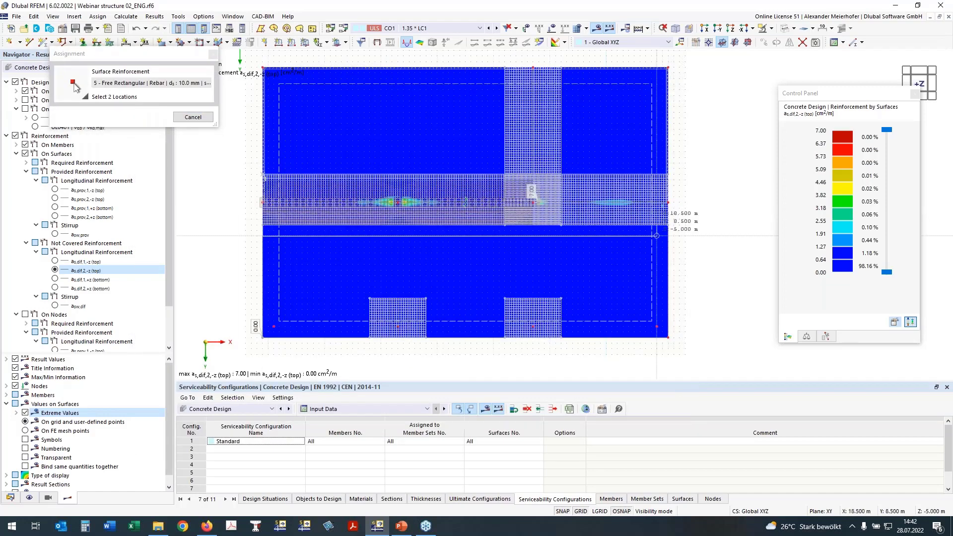
left_click(668, 202)
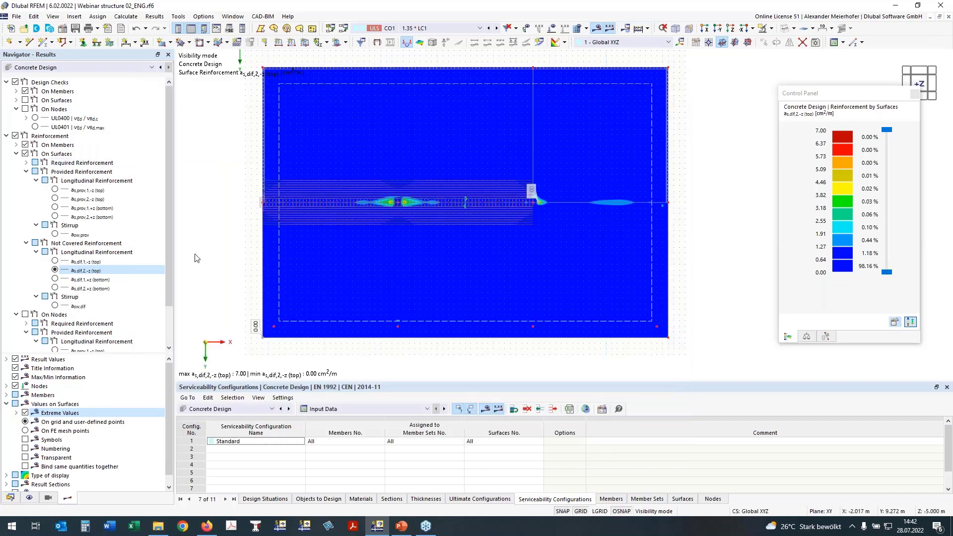
mouse_move(194, 272)
middle_mouse_down("ctrl")
mouse_move(210, 230)
mouse_move(194, 268)
middle_mouse_up("ctrl")
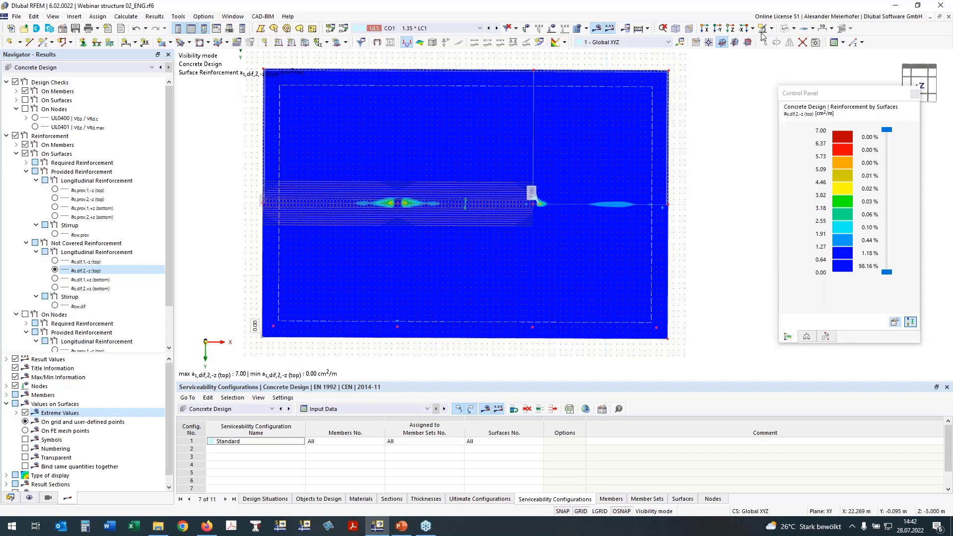
Hide the surface results and show only the free rectangular surface reinforcements, without the on-surface and member reinforcement.
left_click(25, 153)
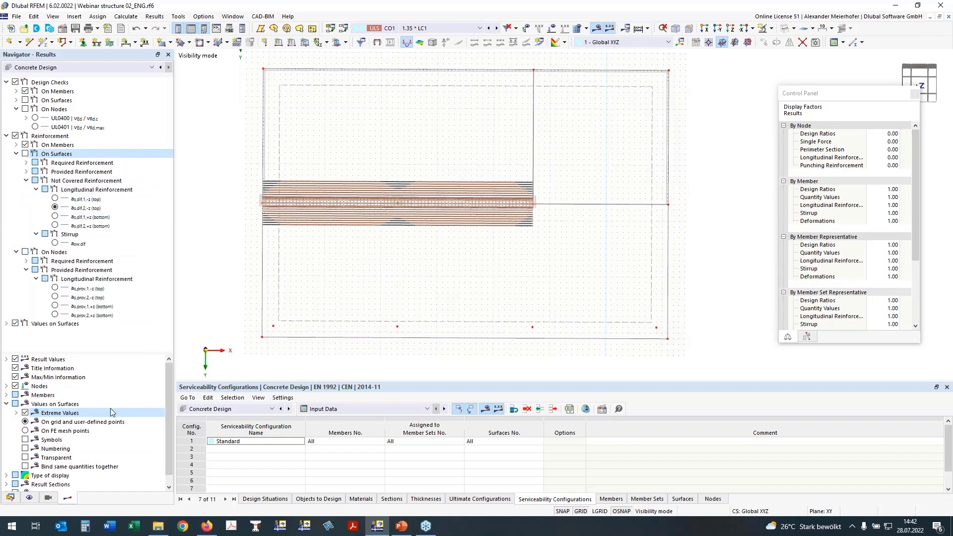
left_click(29, 498)
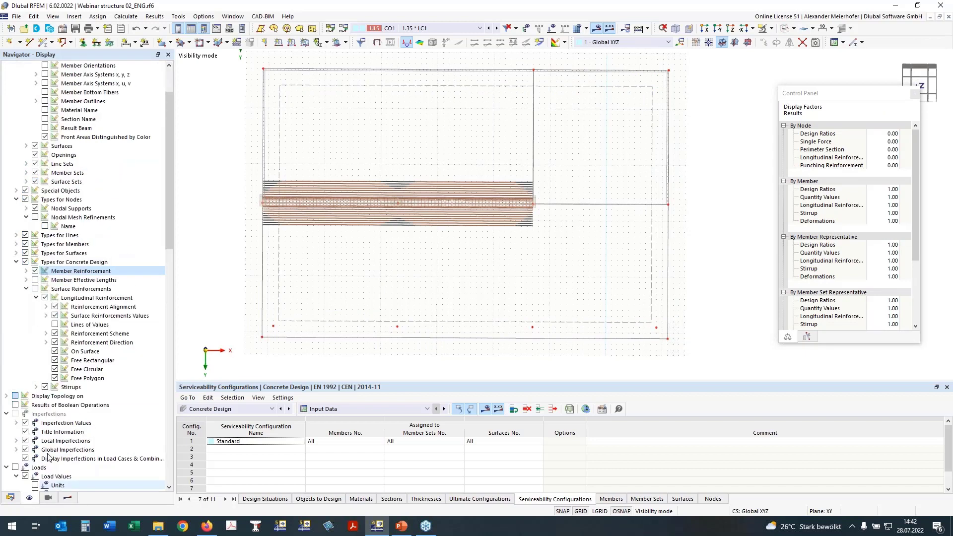
left_click(35, 288)
left_click(55, 352)
left_click(55, 352)
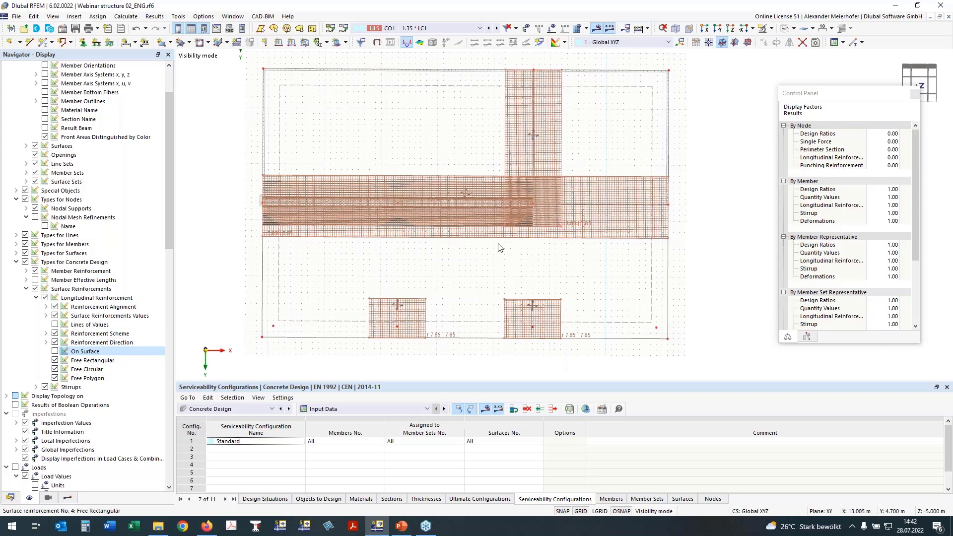
left_click(34, 270)
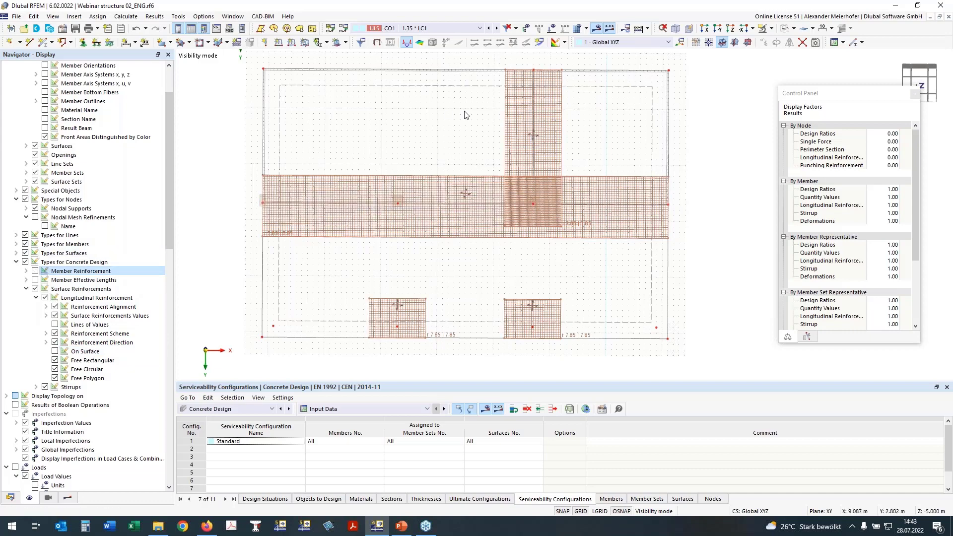
Turn off the additional transverse reinforcement for the free rectangular surface reinforcements 5 and 4.
scroll(307, 219, "up", 3)
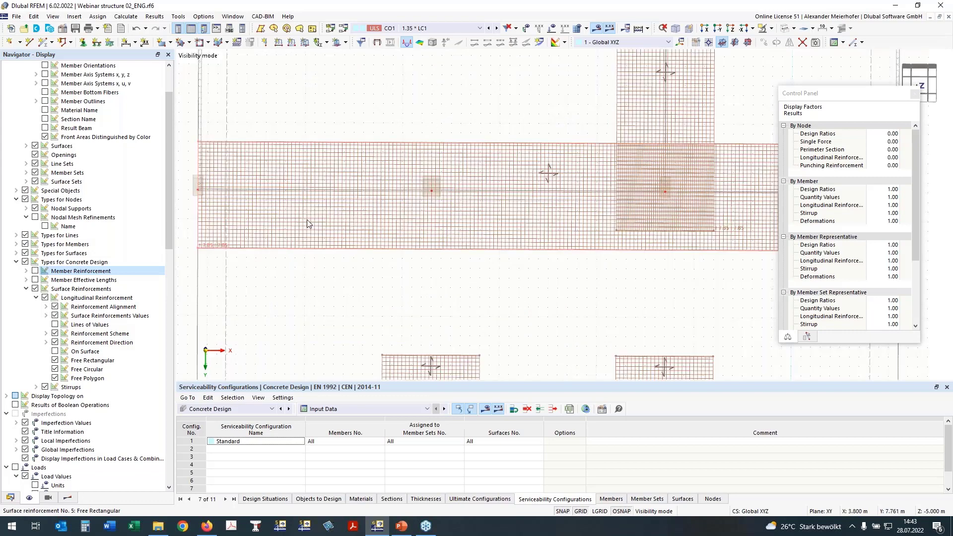
double_click(293, 248)
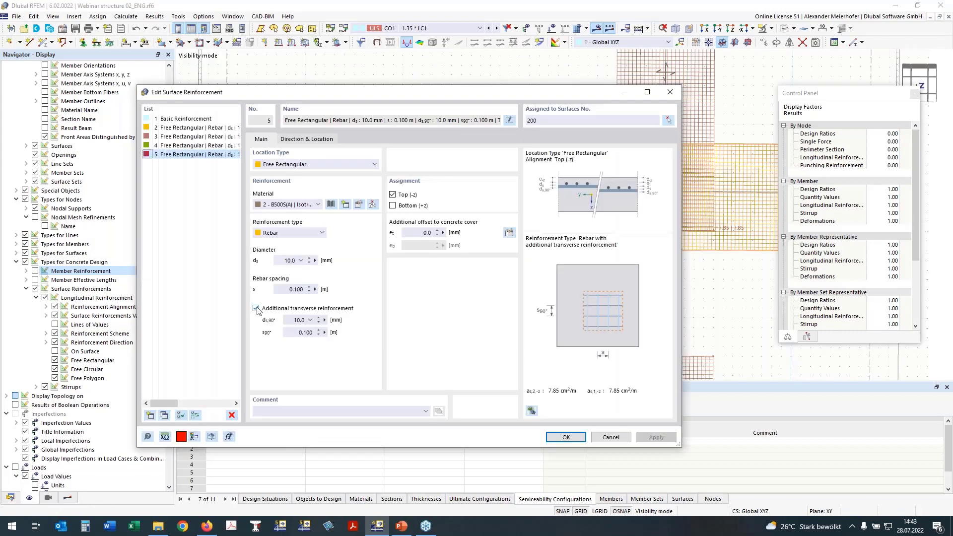
left_click(256, 308)
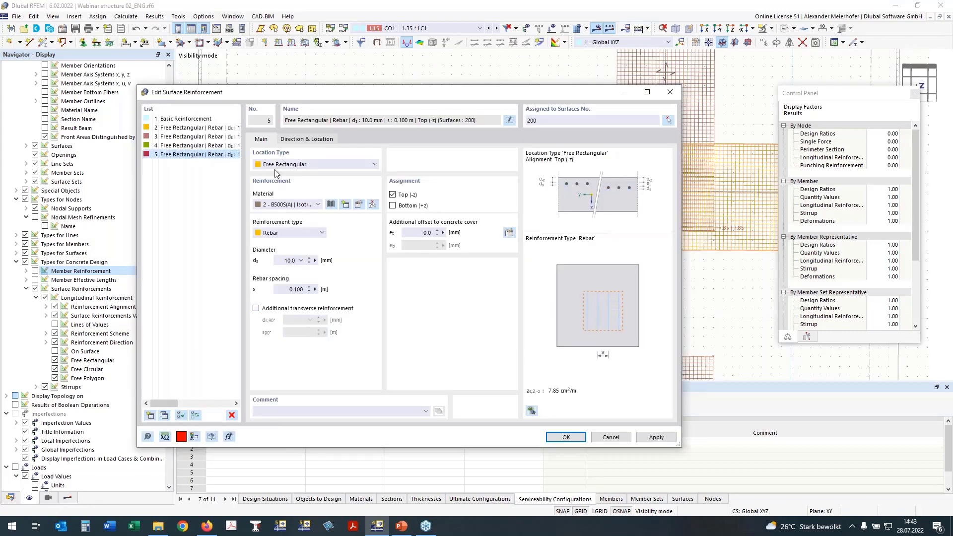
left_click(300, 140)
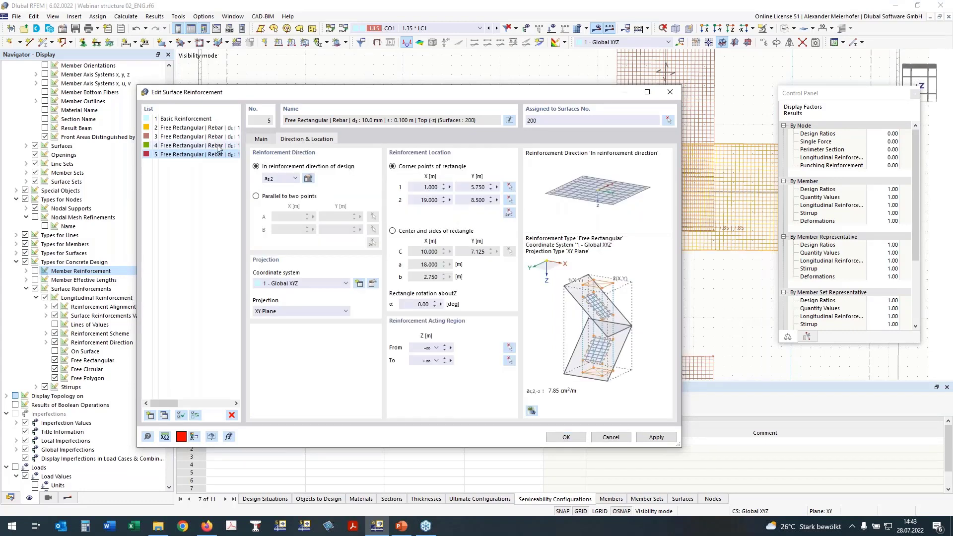
left_click(217, 147)
left_click(261, 140)
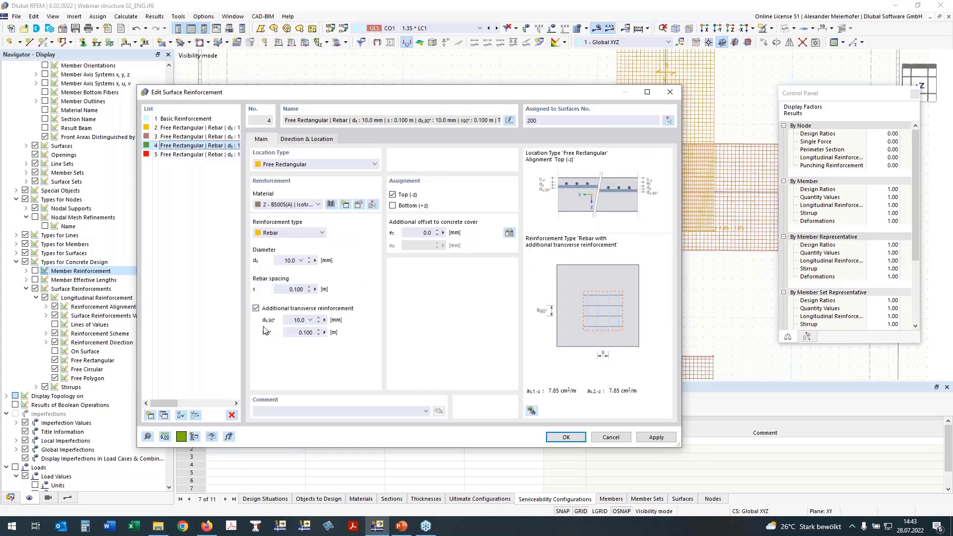
left_click(257, 308)
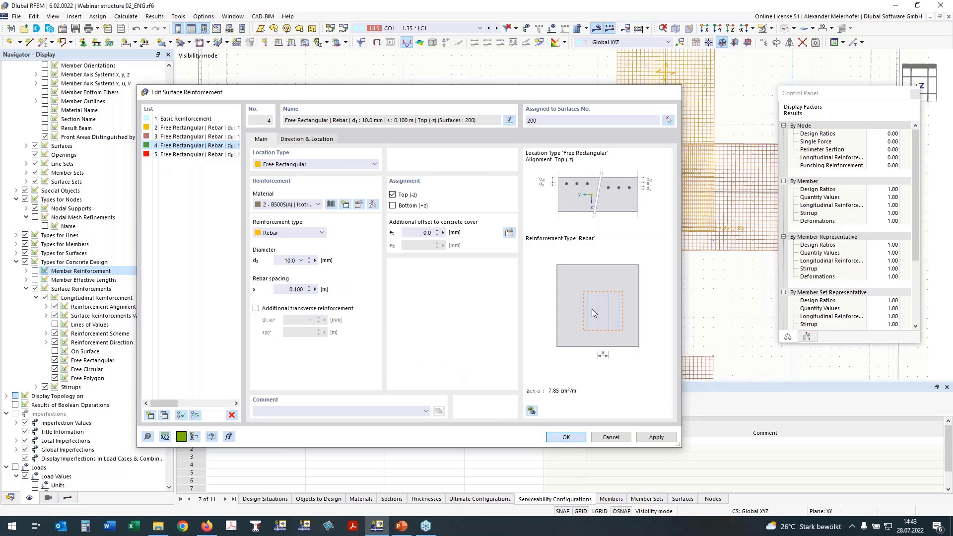
key("Return")
scroll(354, 225, "down", 3)
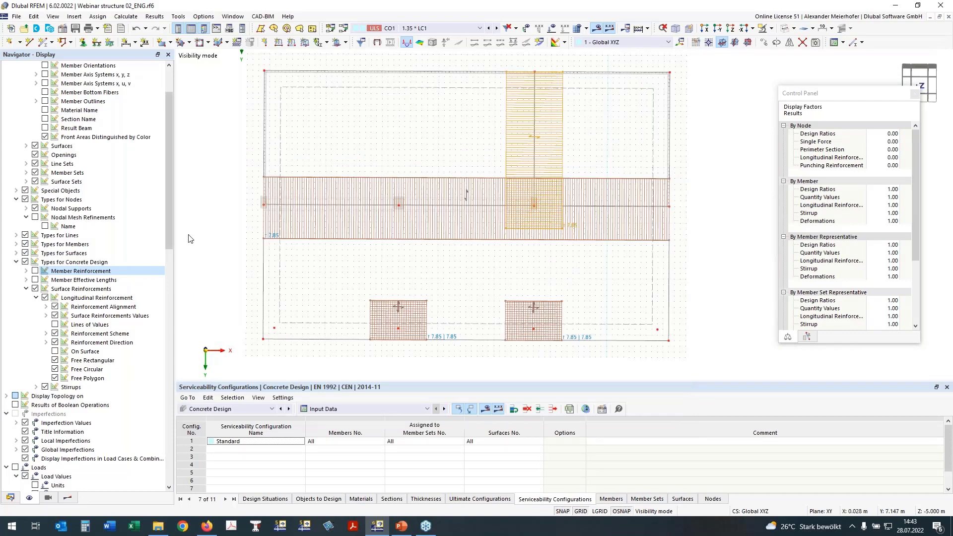
Hide the surface reinforcements and isolate the two-span beam with its supporting columns, viewed in the Y-direction.
left_click(35, 289)
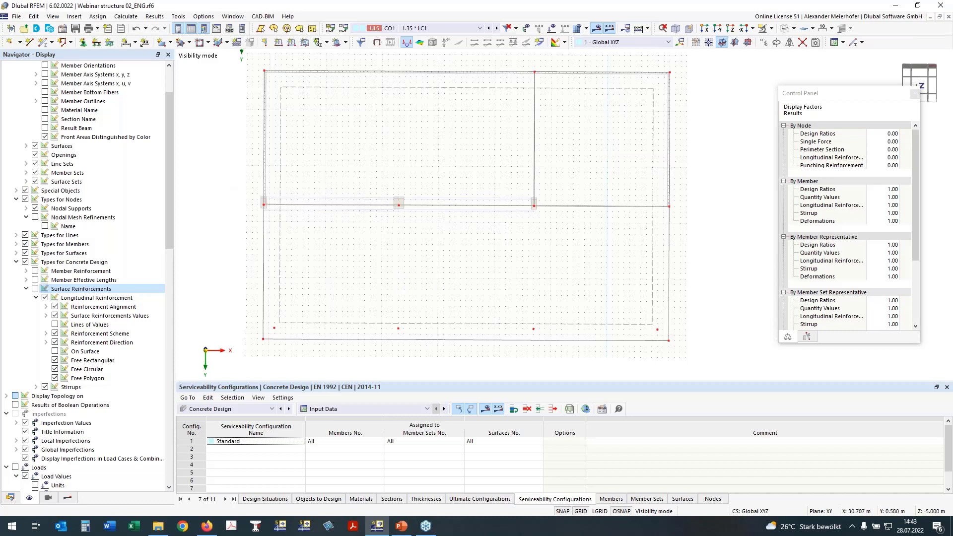
left_click_drag(247, 170, 545, 233)
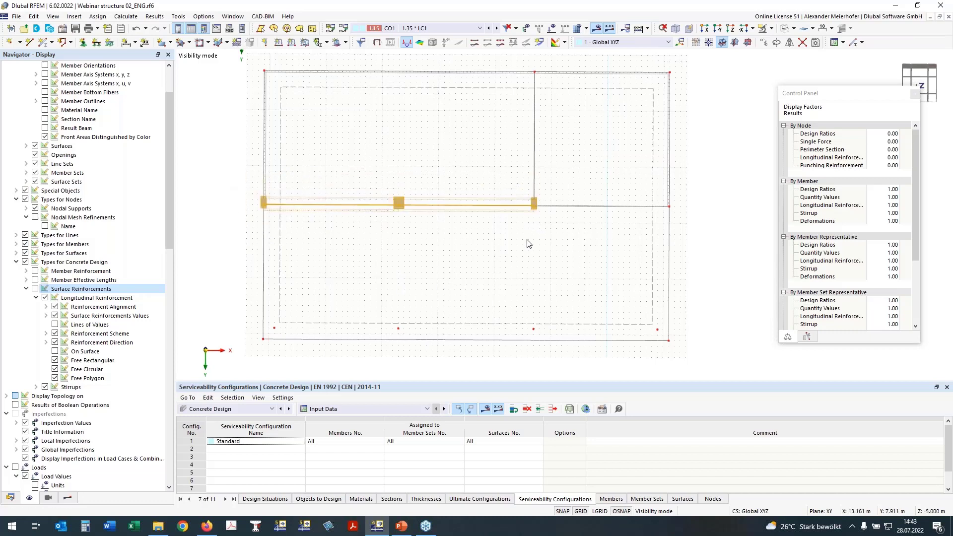
left_click(764, 31)
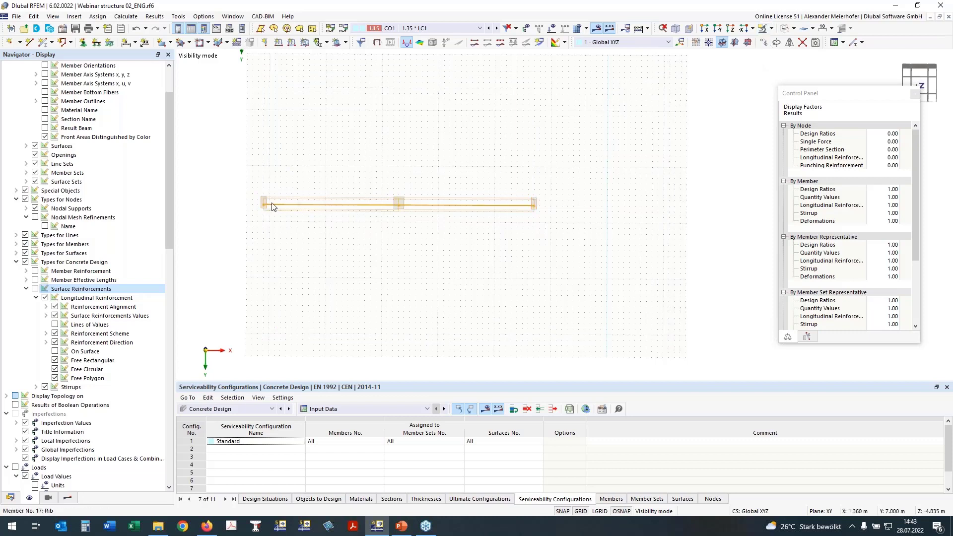
left_click(717, 28)
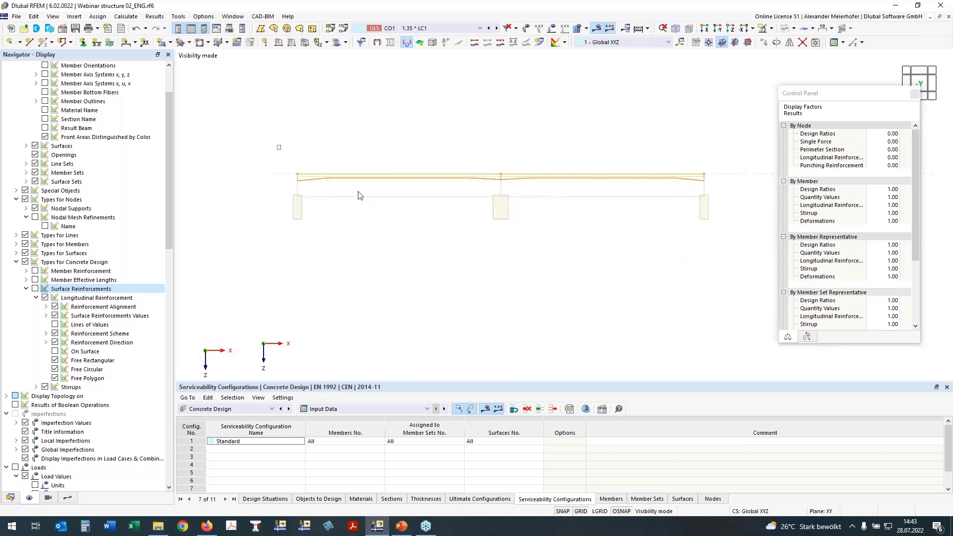
Create an object selection numbered OS220 from the isolated beam objects and name it T-Section.
right_click(611, 178)
left_click(531, 370)
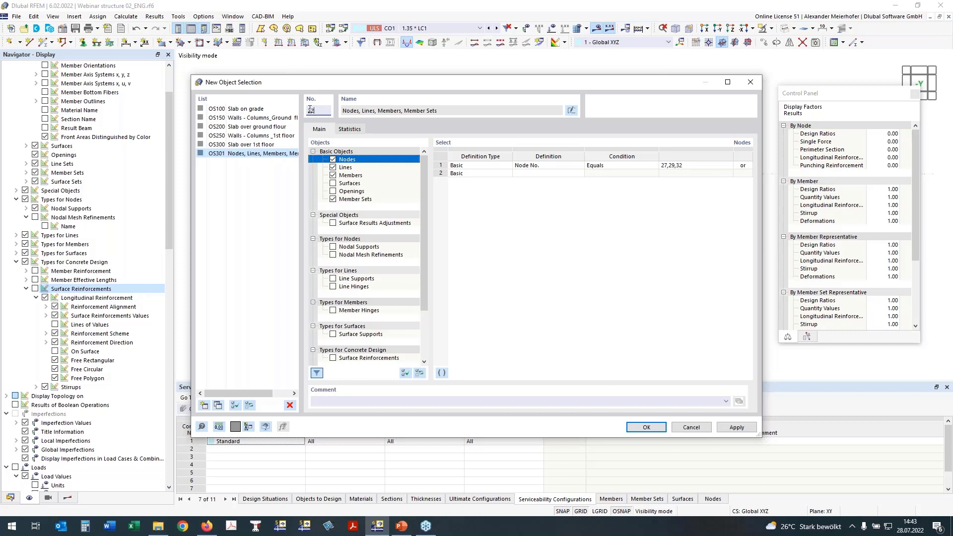
left_click(414, 112)
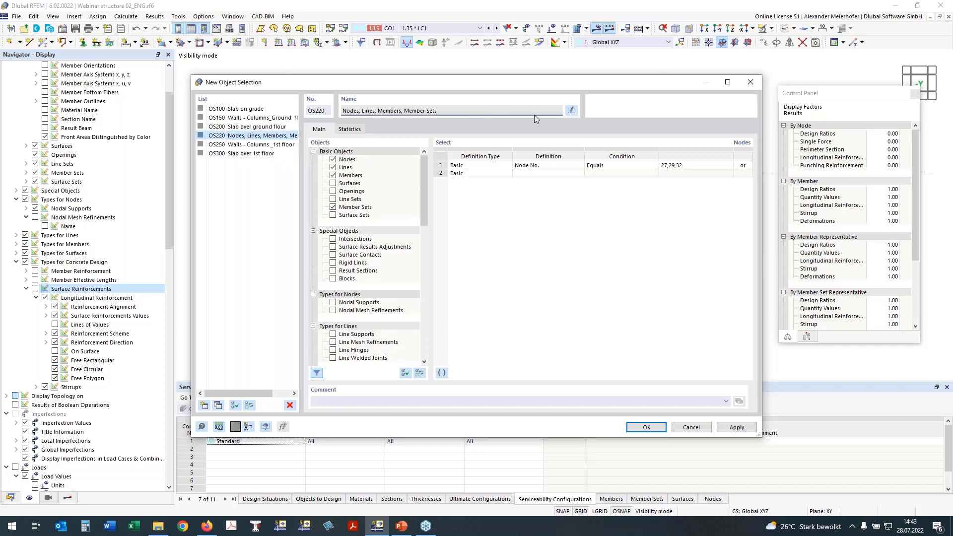
left_click(575, 113)
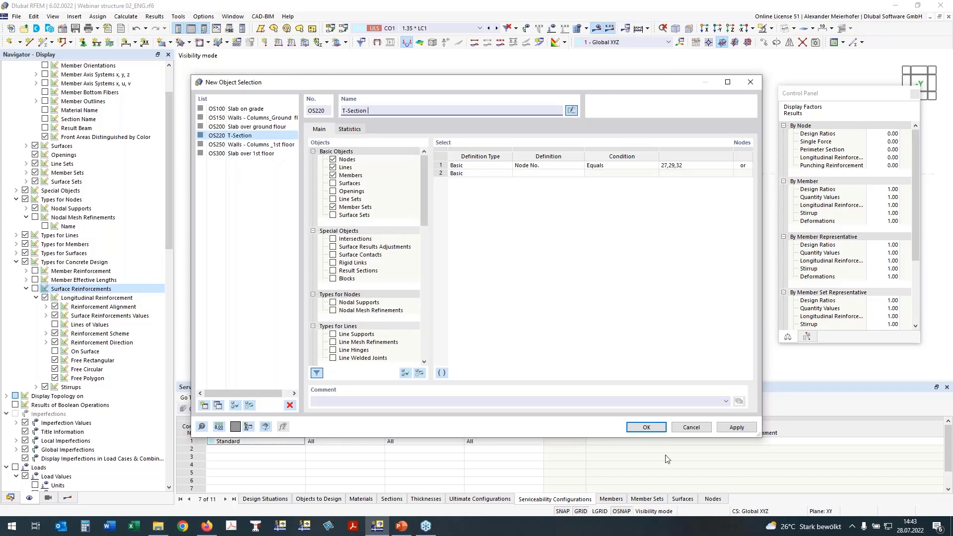
left_click(646, 428)
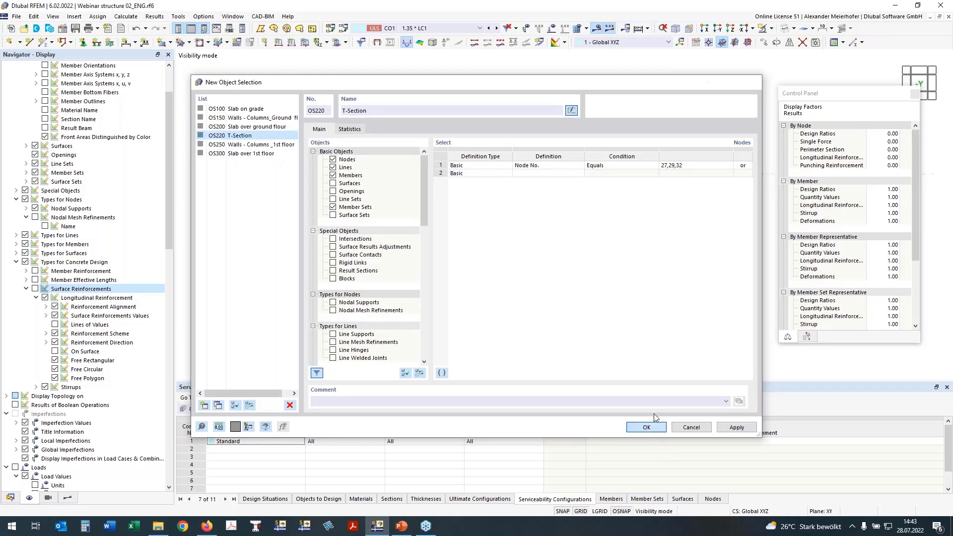
Display the ultimate limit state design ratios UL0100 and UL0200.02 on the beam in turn, then switch both off.
left_click(68, 499)
left_click(18, 91)
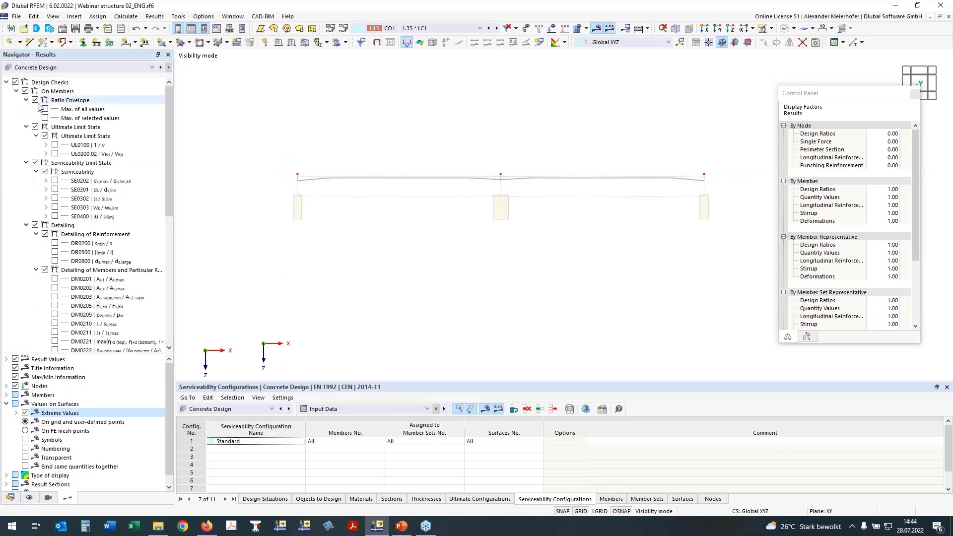
left_click(54, 144)
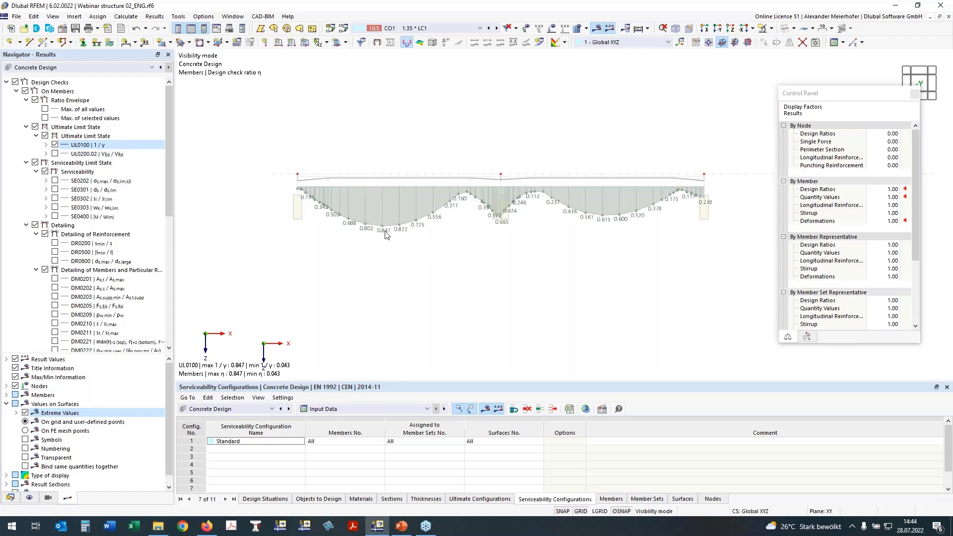
left_click(55, 153)
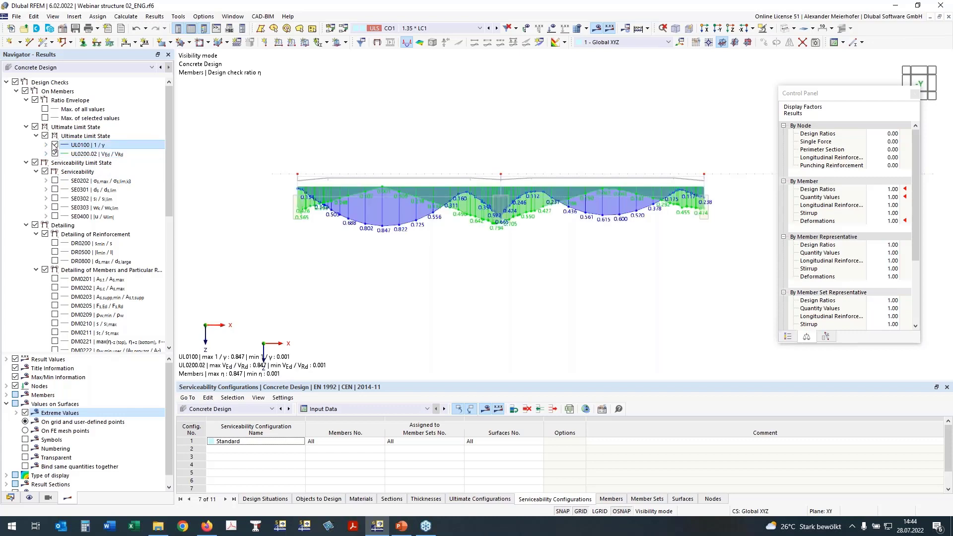
left_click(55, 144)
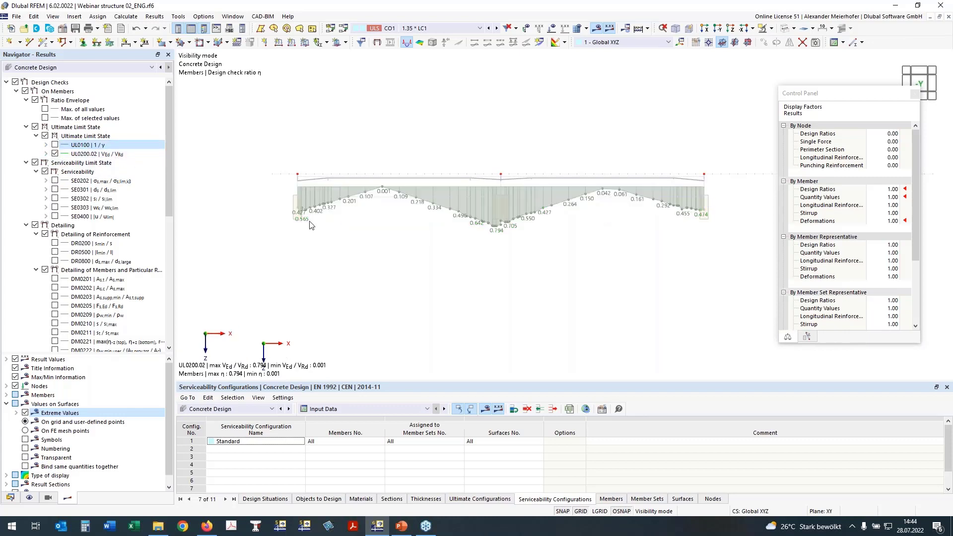
left_click(56, 155)
left_click(55, 154)
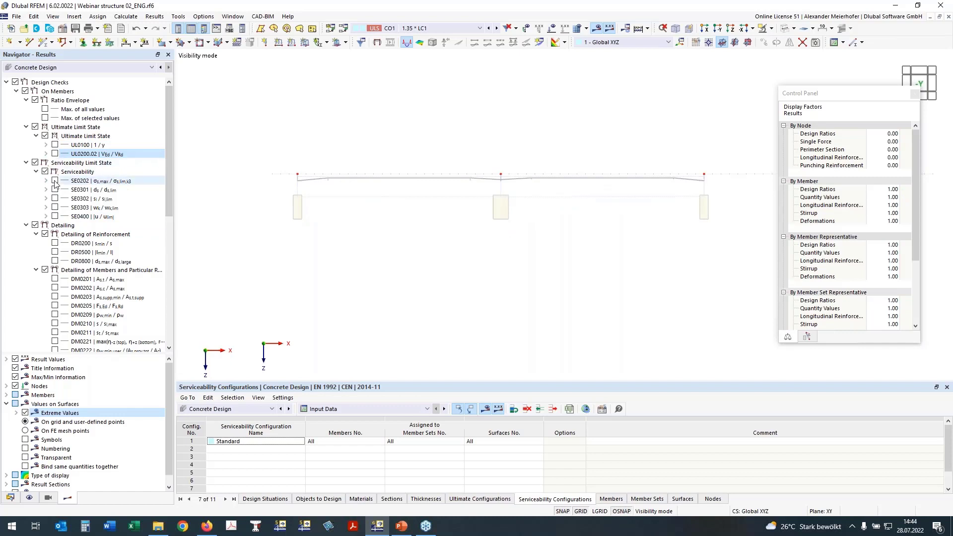
Display the steel stress limitation ratio SE0202 on the beam, check its sub-results, and switch it off again.
left_click(55, 182)
left_click(55, 181)
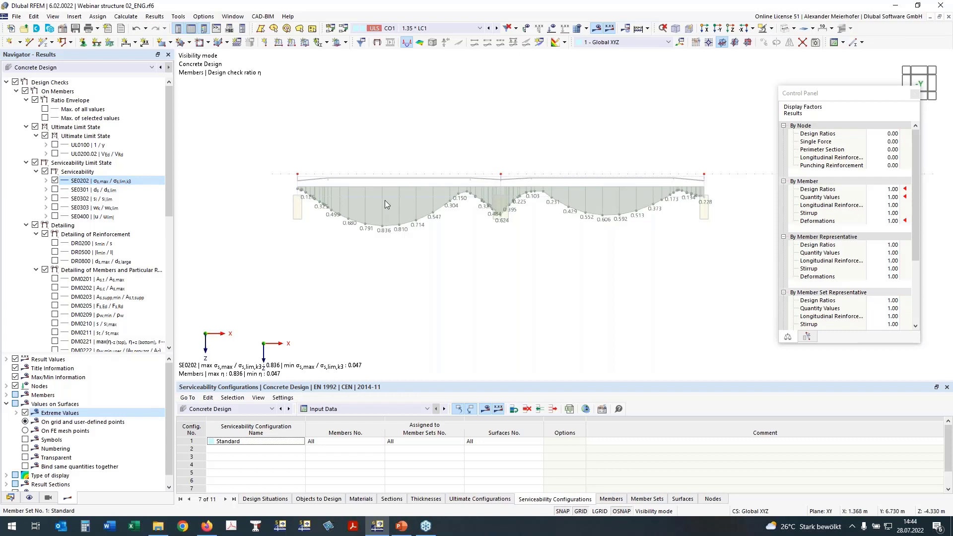
left_click(47, 181)
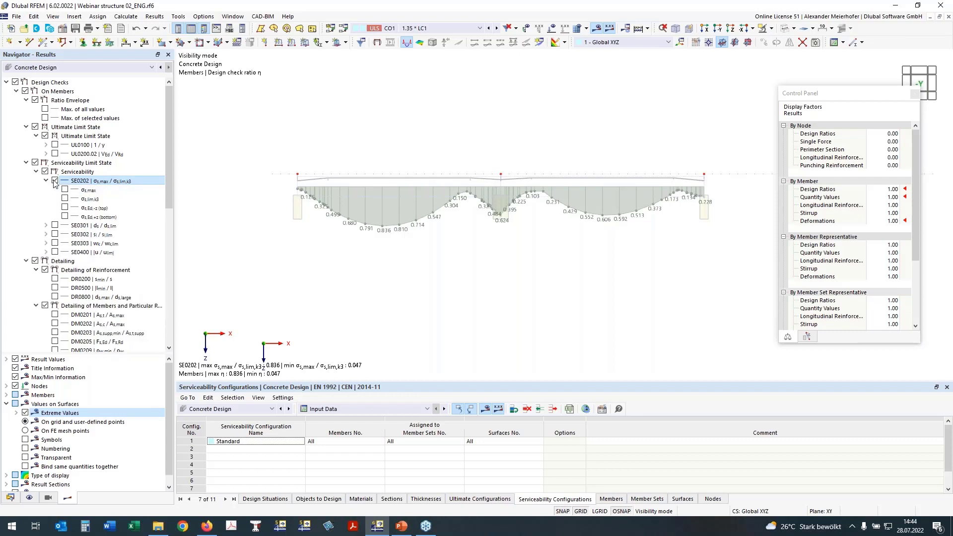
left_click(55, 180)
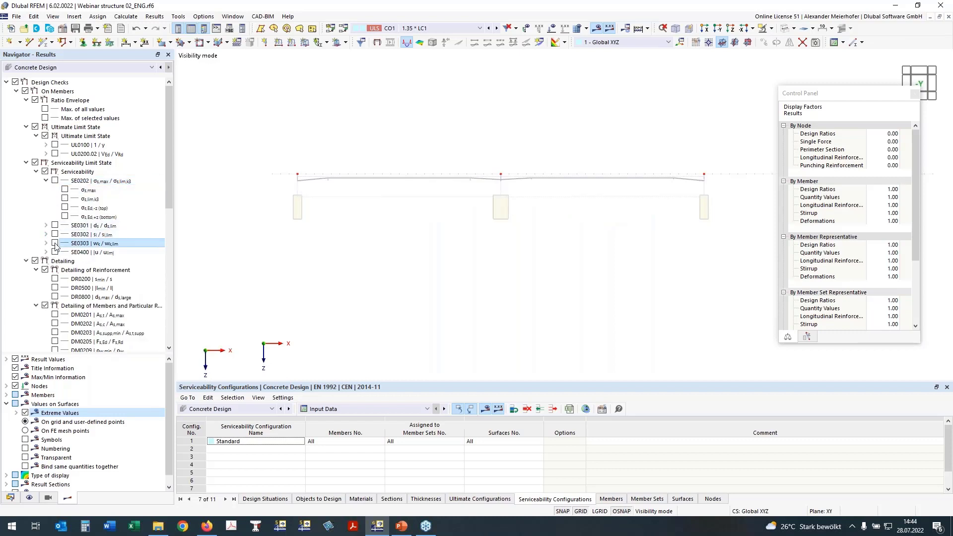
left_click(47, 181)
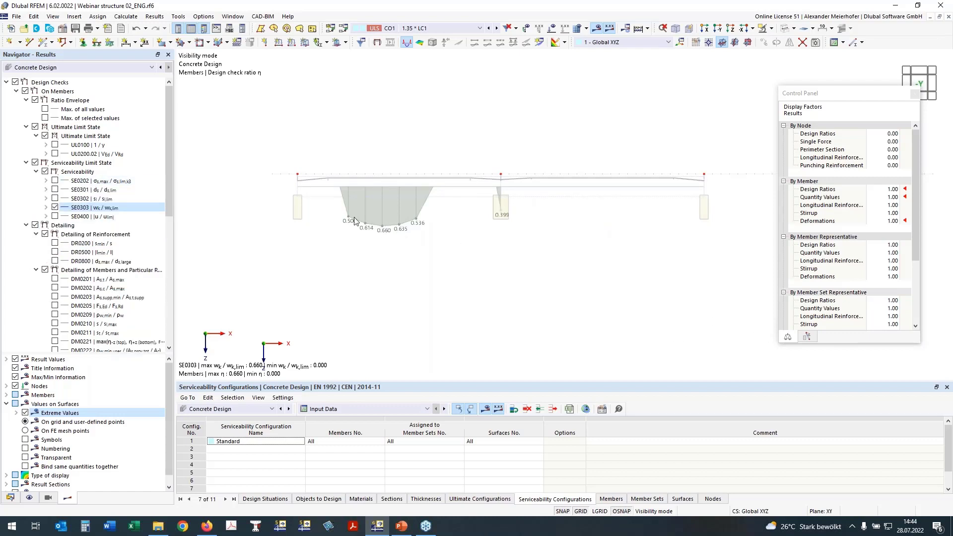
Examine the crack width check SE0303 with the crack width wk,+z (bottom) along the beam, then hide it.
left_click(46, 209)
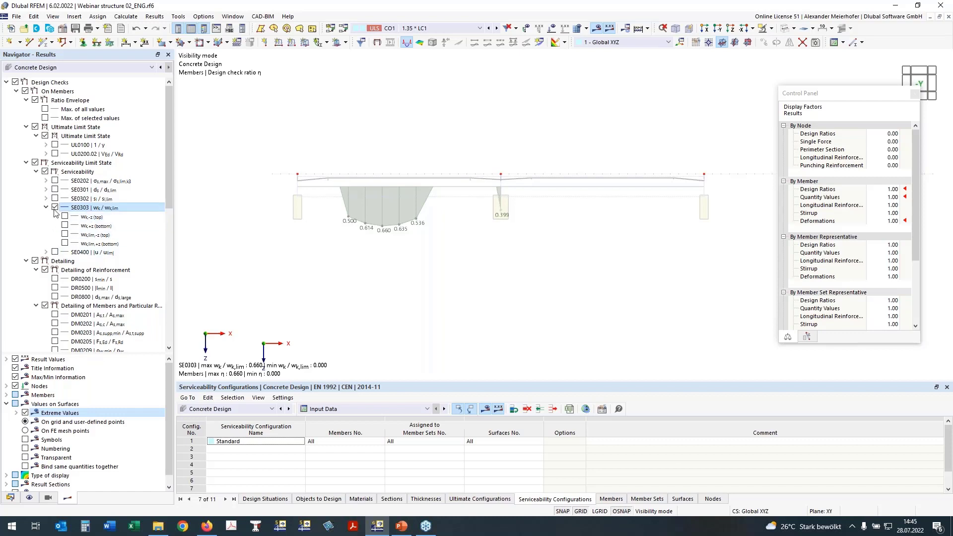
left_click(65, 225)
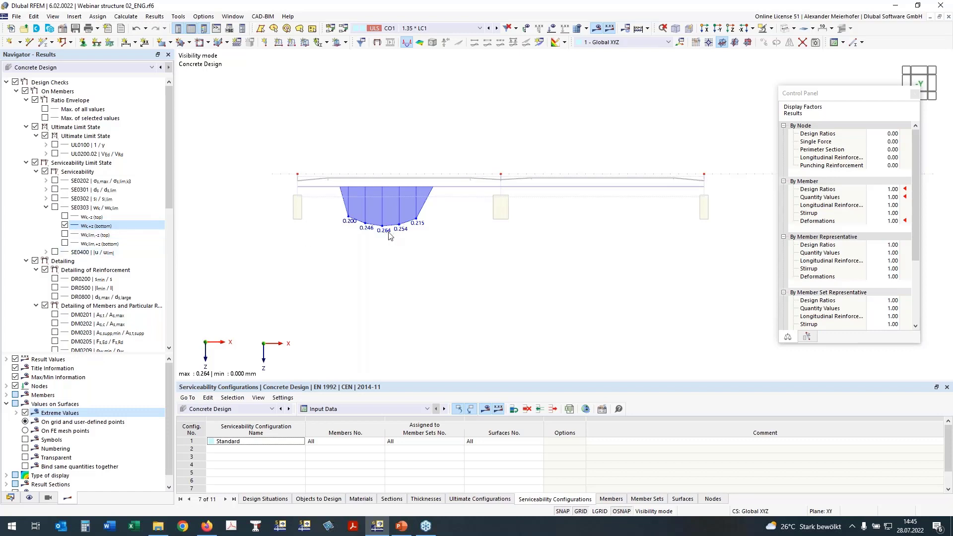
left_click(64, 225)
Display the deflection check SE0400 and its displacement uz on the beam, then switch the deflection results off.
left_click(46, 252)
left_click(54, 251)
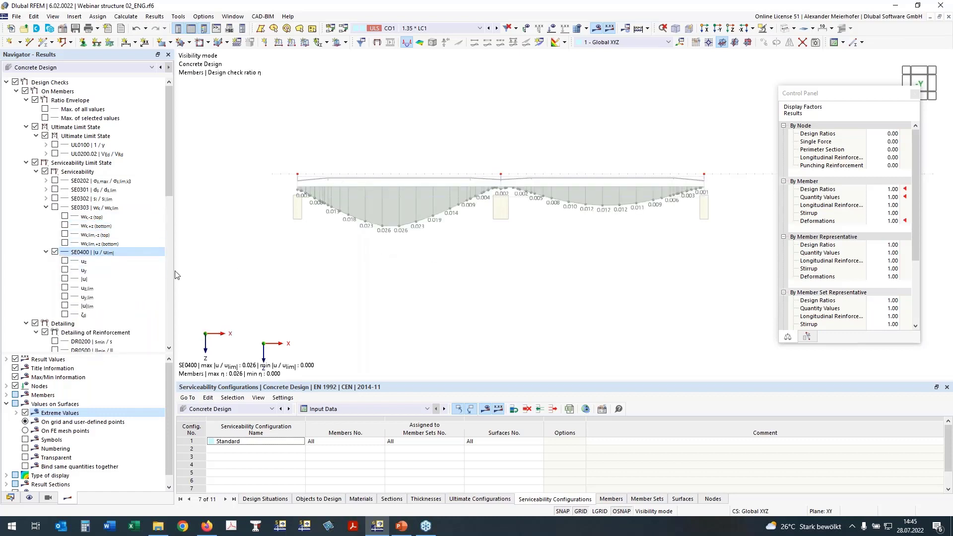
left_click(65, 260)
left_click(55, 252)
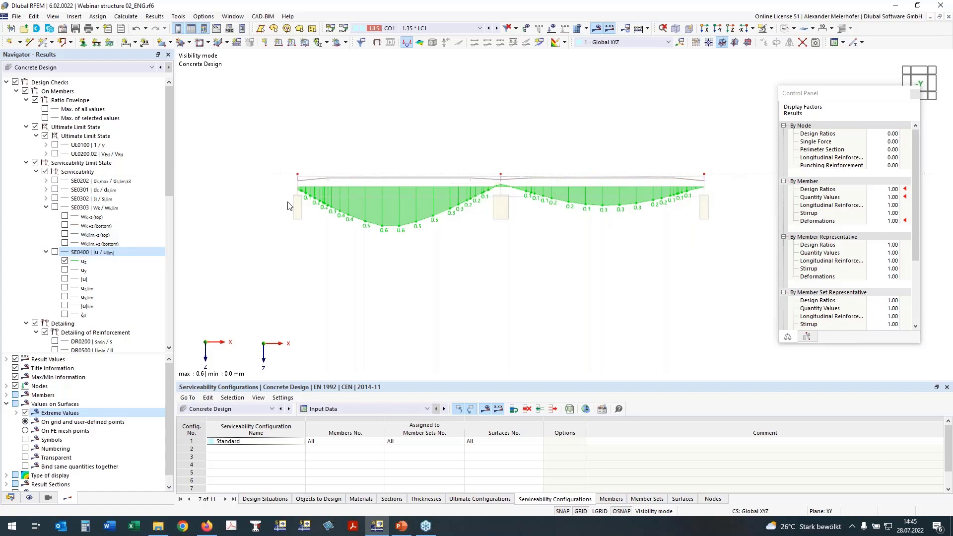
left_click(55, 251)
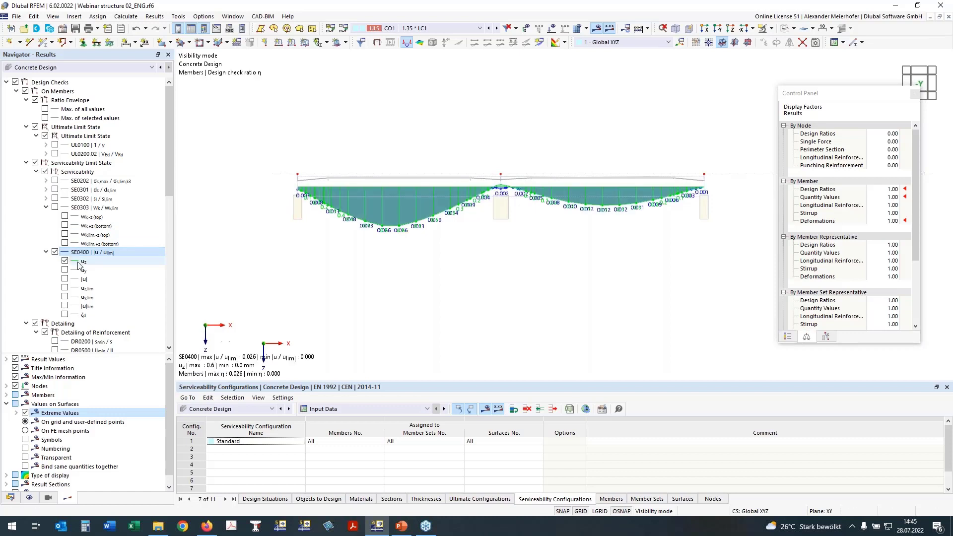
left_click(55, 252)
left_click(45, 252)
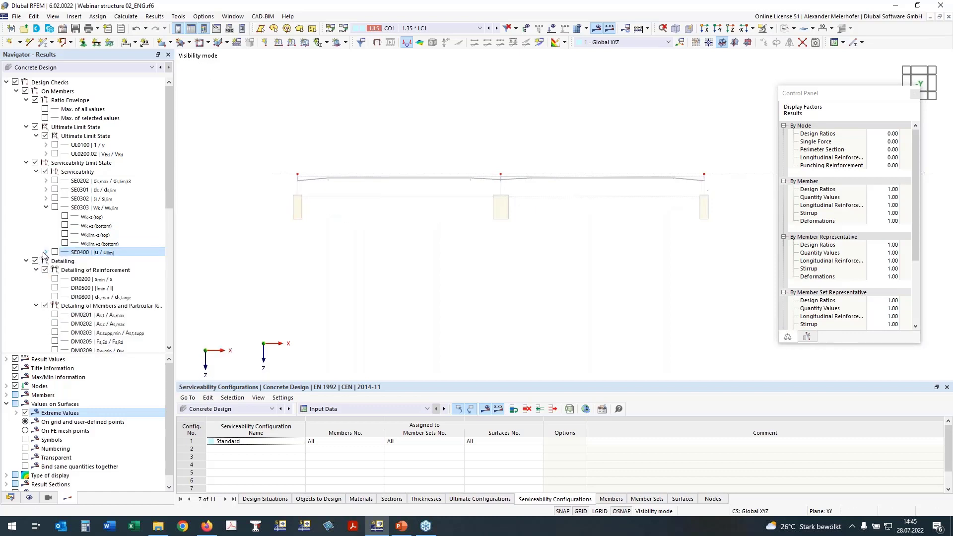
Collapse the detailing design checks and expand the reinforcement results on members.
scroll(384, 241, "down", 4)
middle_click_drag(438, 238, 432, 292, "ctrl")
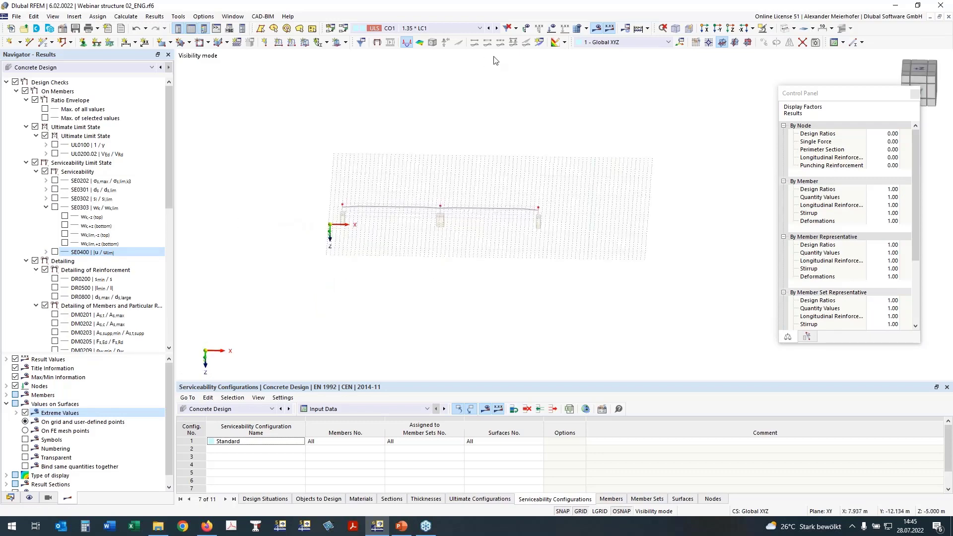
scroll(125, 255, "down", 7)
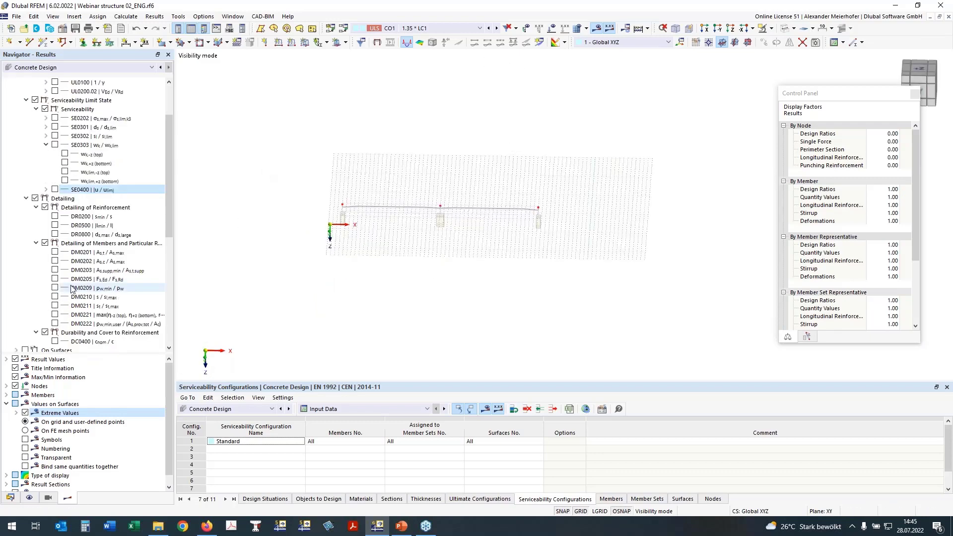
mouse_move(376, 300)
middle_mouse_down("ctrl")
mouse_move(381, 280)
mouse_move(362, 290)
middle_mouse_up("ctrl")
scroll(35, 185, "down", 4)
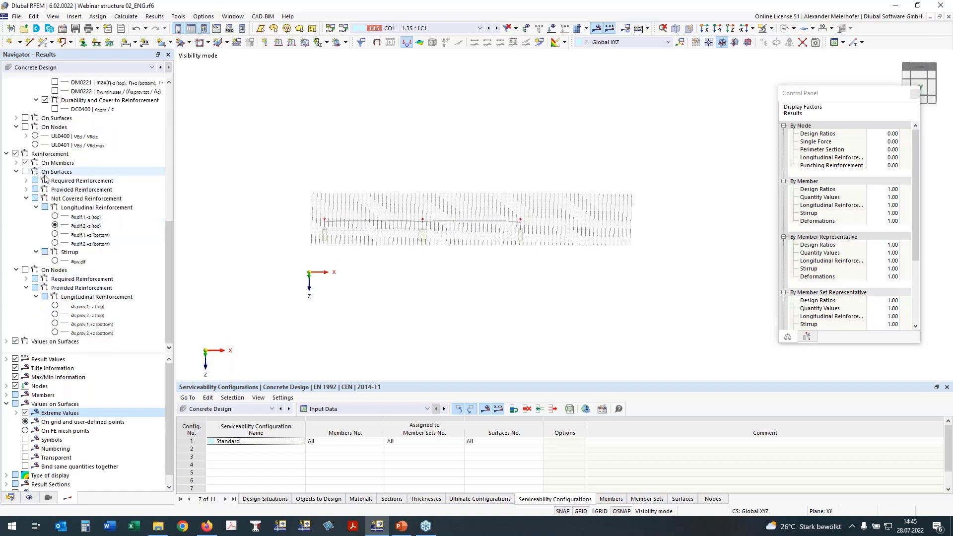
scroll(30, 169, "up", 7)
left_click(26, 154)
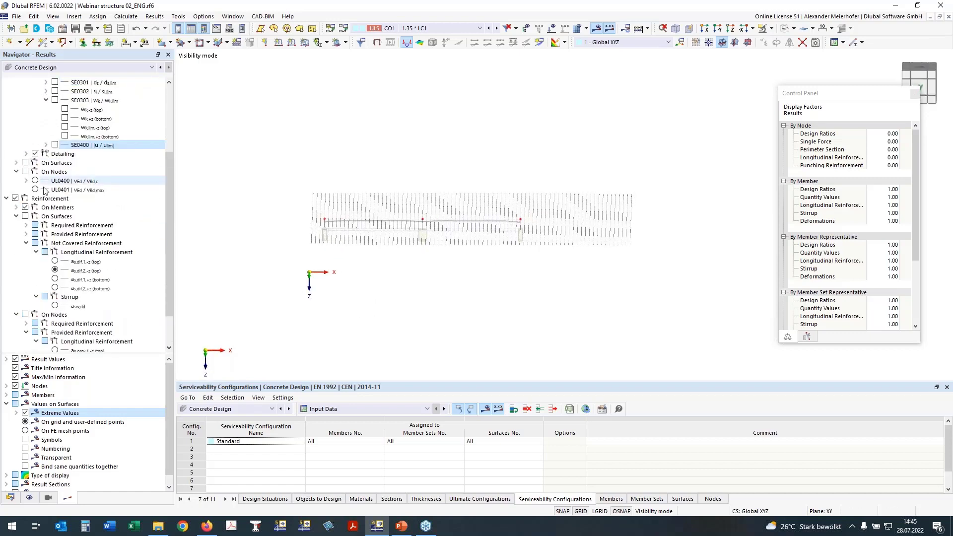
left_click(17, 207)
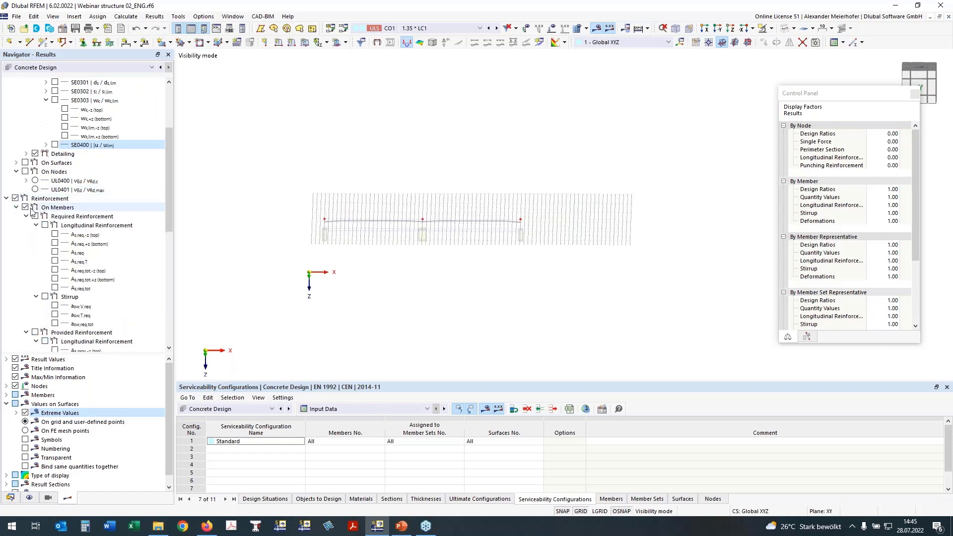
Display the required total longitudinal reinforcement As,req,tot for top and bottom on the beam and examine its distribution.
left_click(54, 278)
left_click(54, 271)
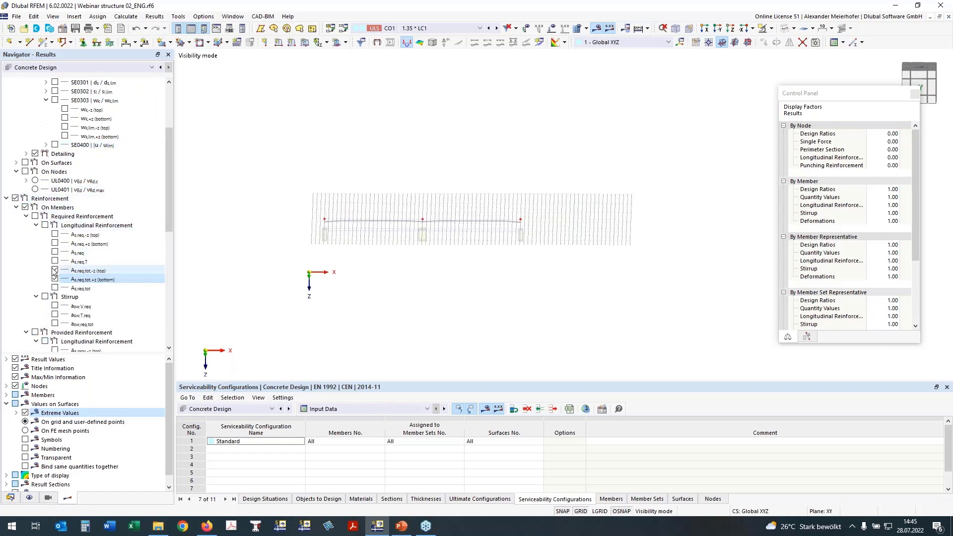
left_click(35, 216)
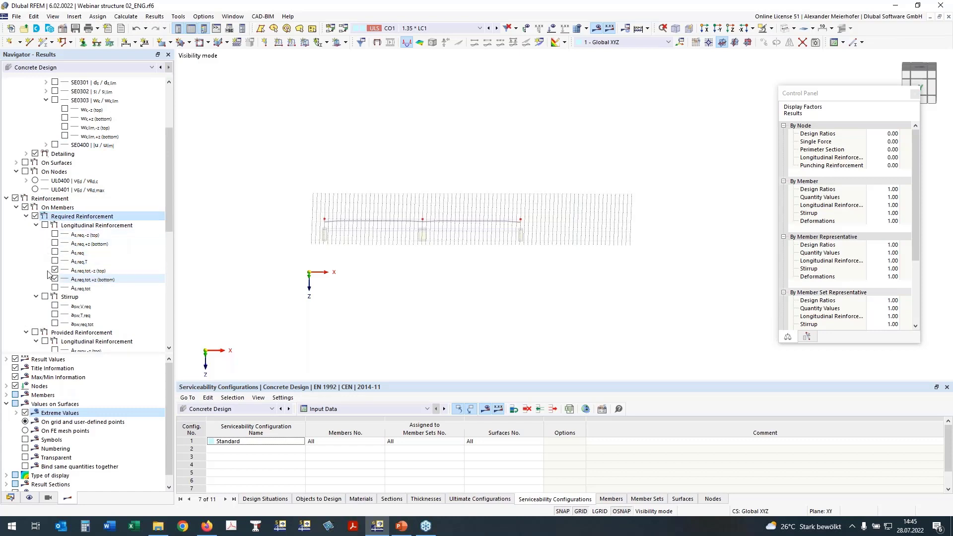
left_click(44, 226)
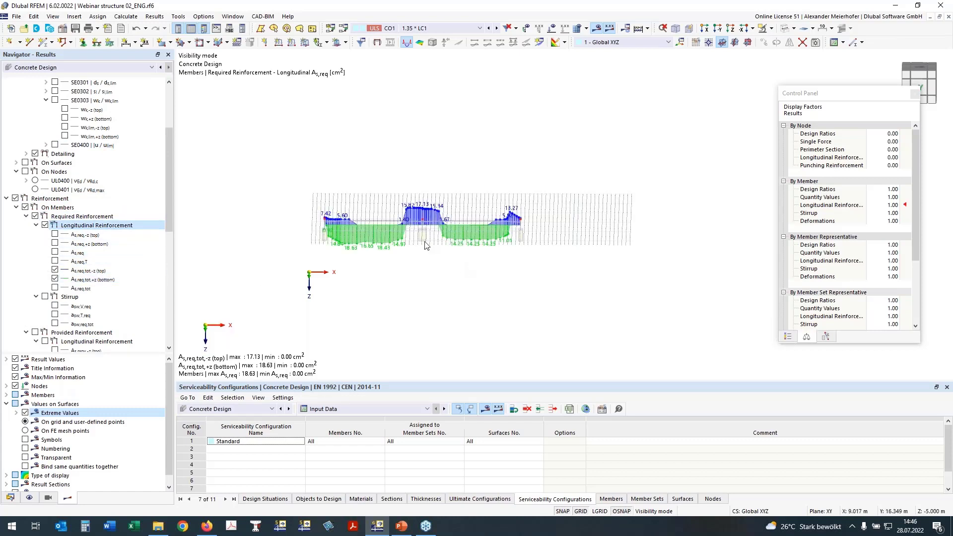
scroll(415, 242, "up", 3)
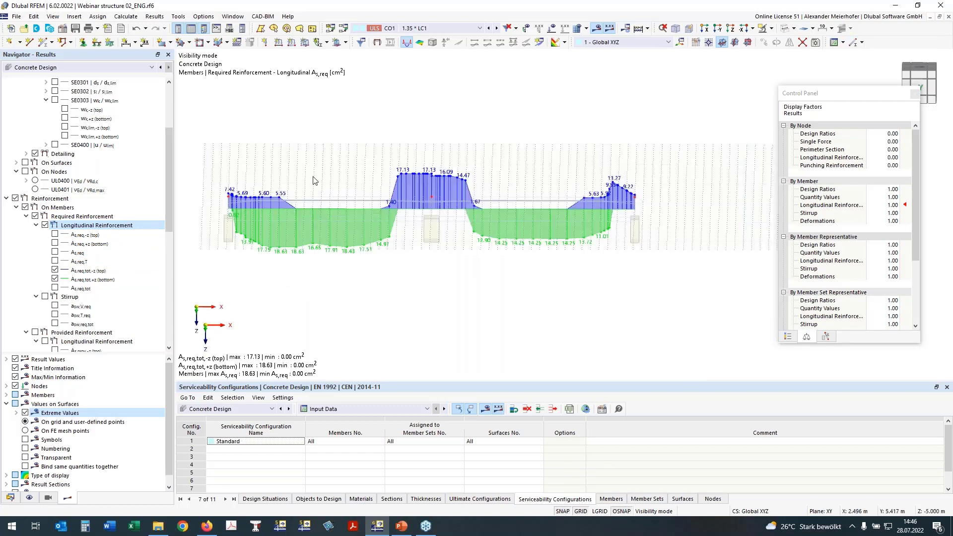
middle_click_drag(408, 283, 432, 283)
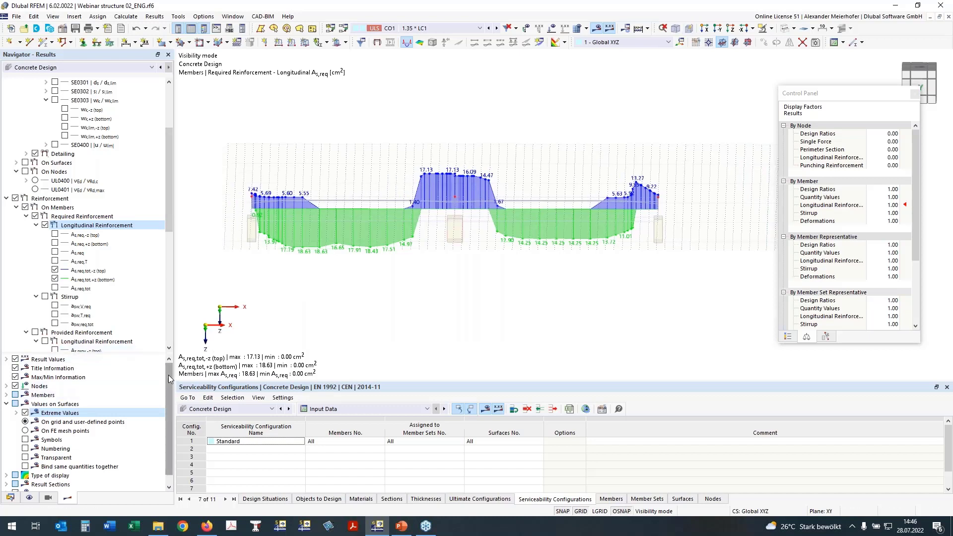
left_click(6, 403)
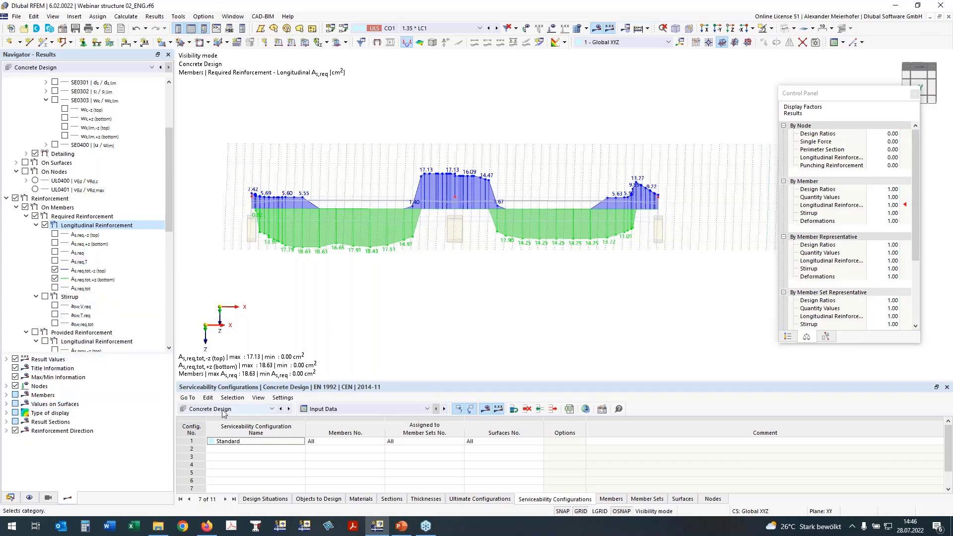
scroll(365, 278, "down", 2)
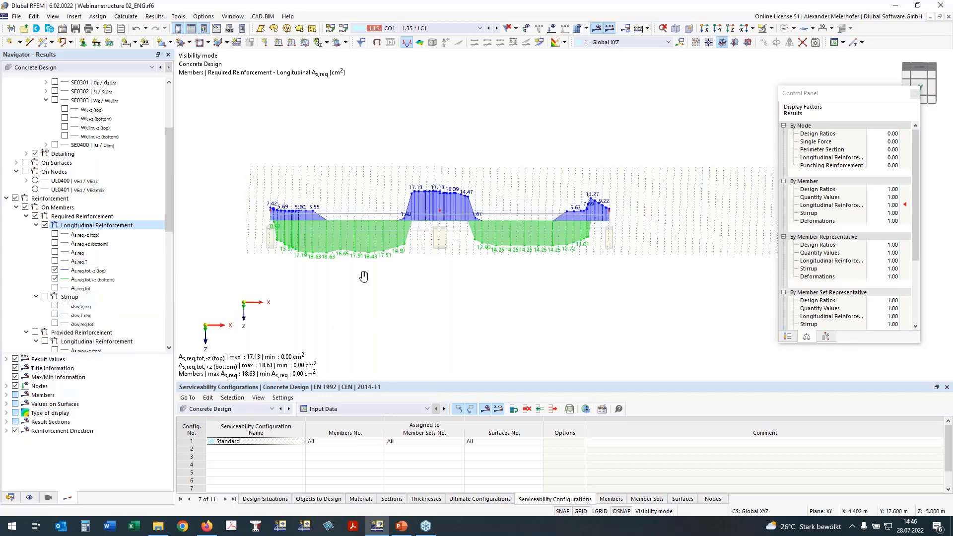
mouse_move(366, 263)
middle_mouse_down("ctrl")
mouse_move(397, 330)
mouse_move(364, 248)
middle_mouse_up("ctrl")
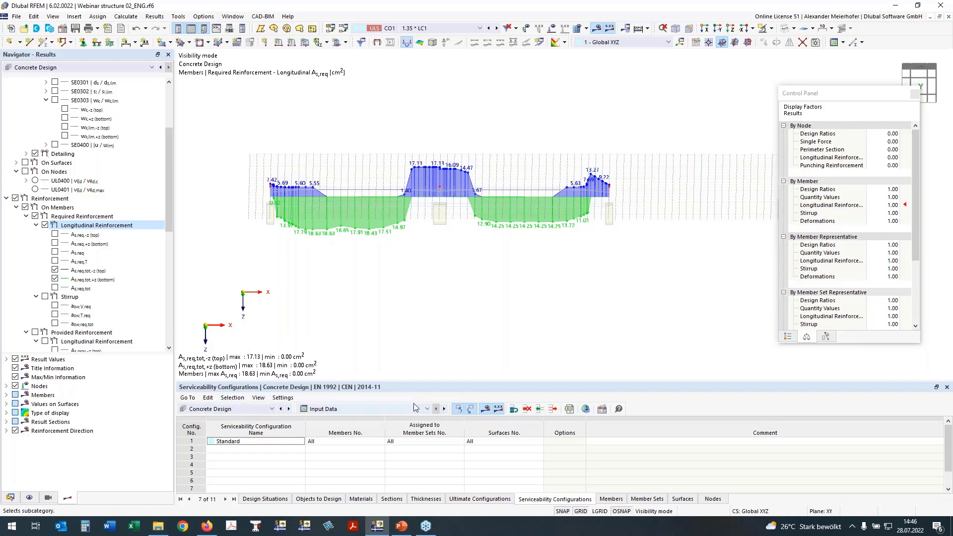
Confirm the Concrete Design global settings with deletion of add-on results by changing input data enabled, accepting removal of the existing design results.
left_click(584, 409)
left_click(297, 327)
left_click(298, 326)
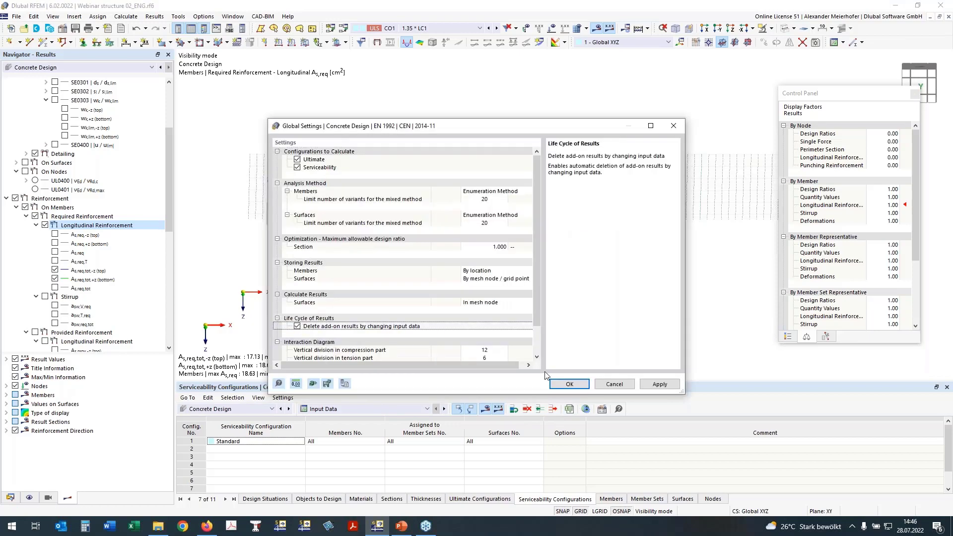
left_click(570, 384)
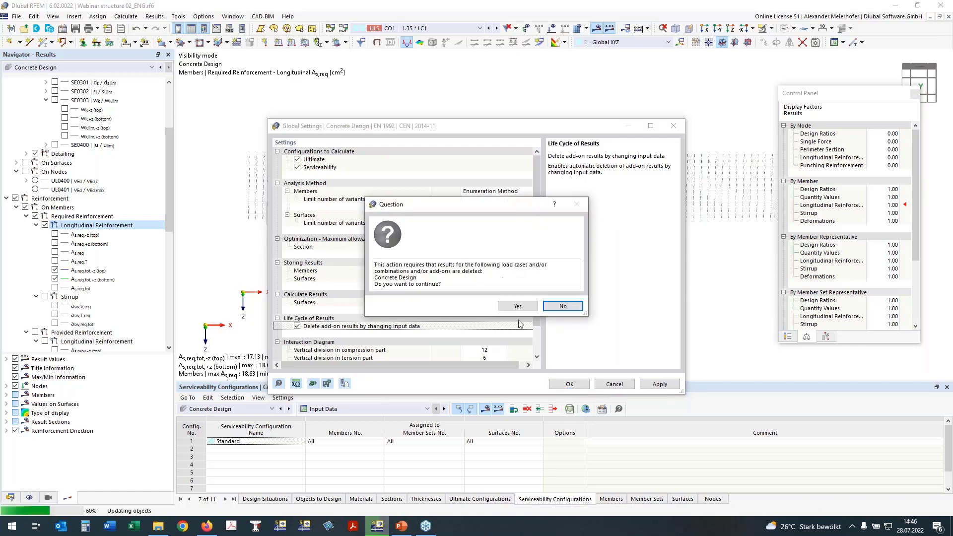
left_click(518, 307)
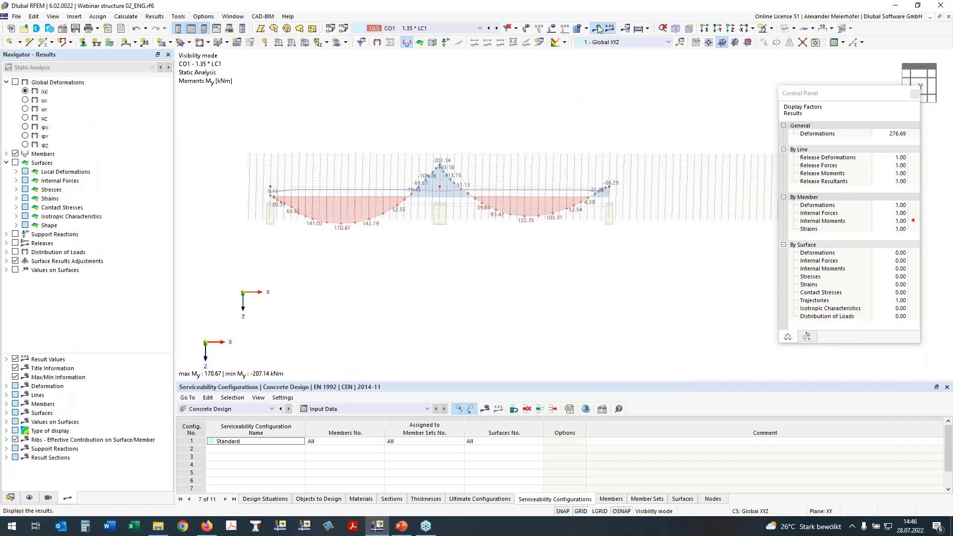
Recalculate the Concrete Design add-on.
left_click(647, 29)
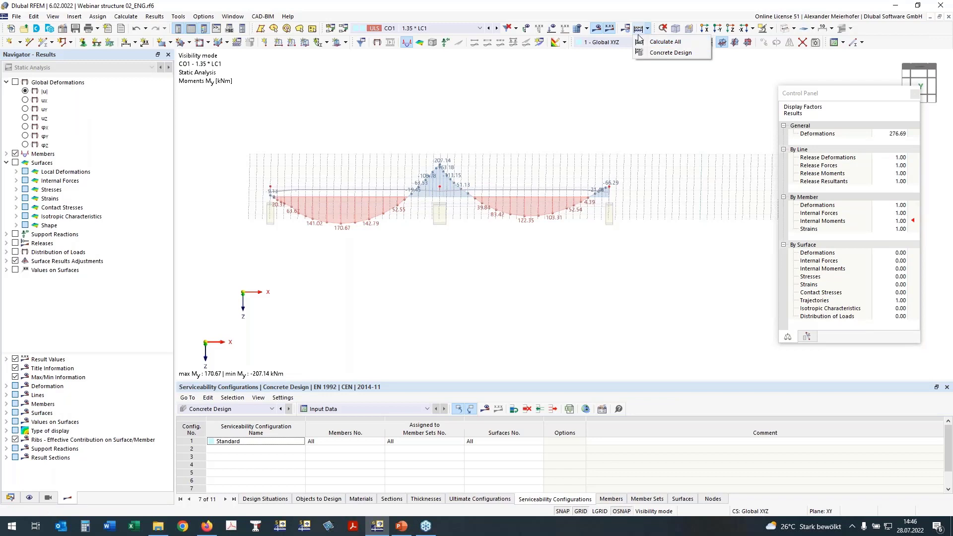
left_click(645, 53)
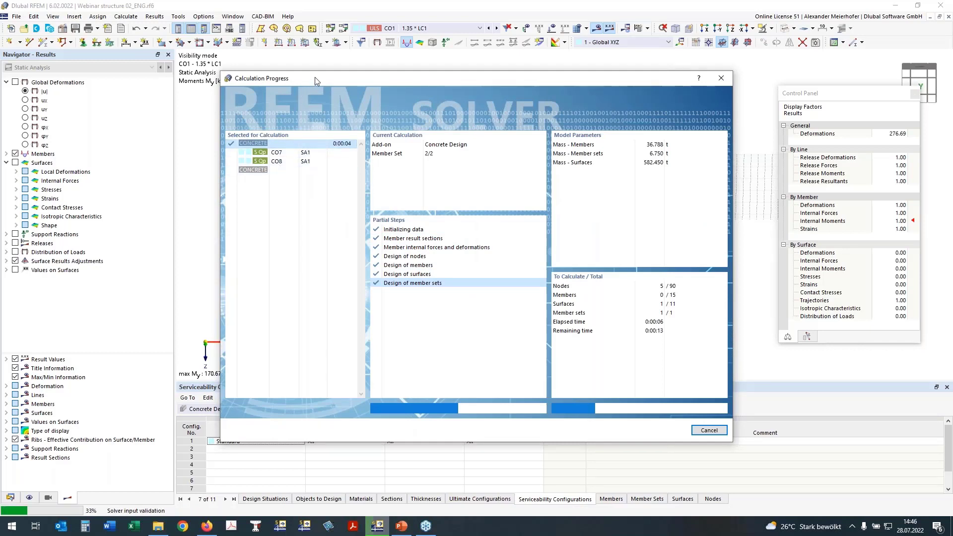
left_click_drag(315, 82, 331, 93)
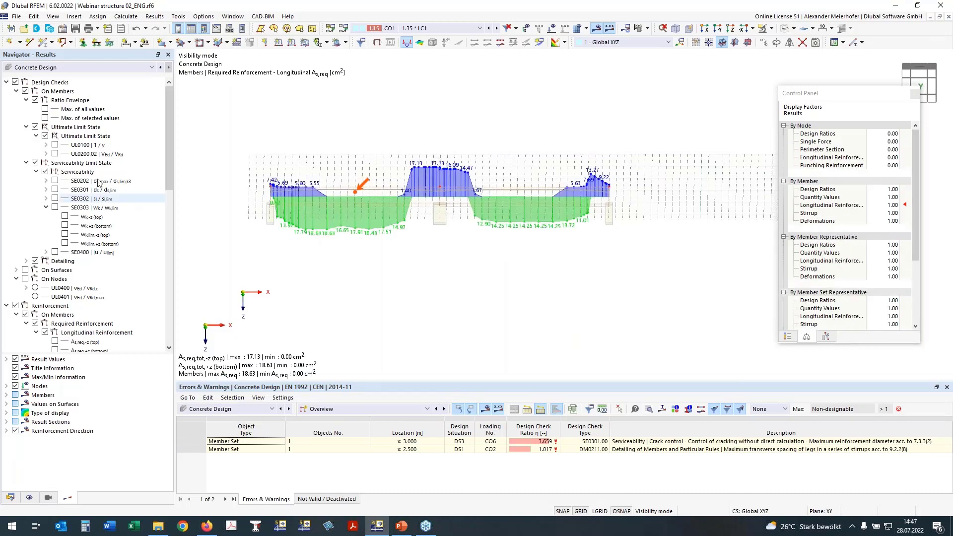
Look through the design ratios on nodes by loading and material, and show the design ratios on members by design situation.
left_click(365, 409)
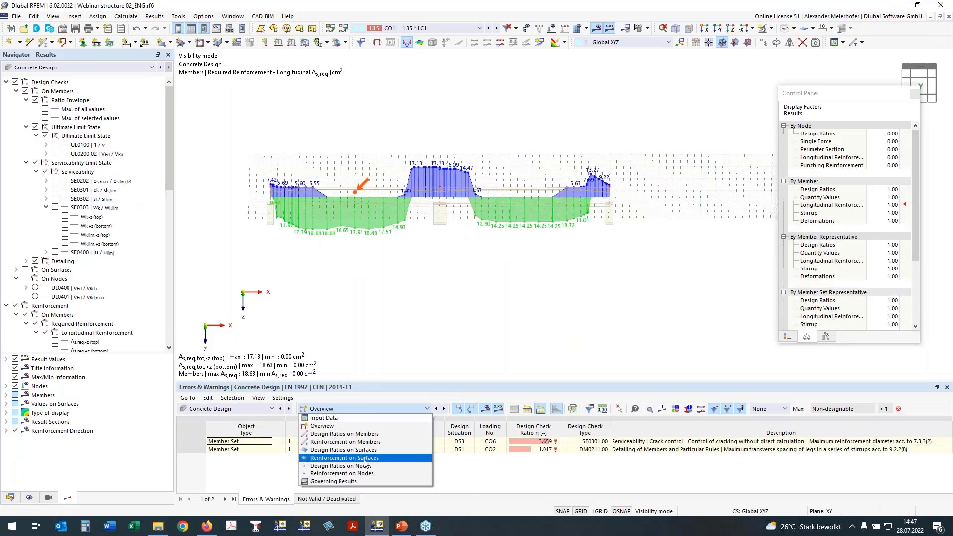
left_click(357, 465)
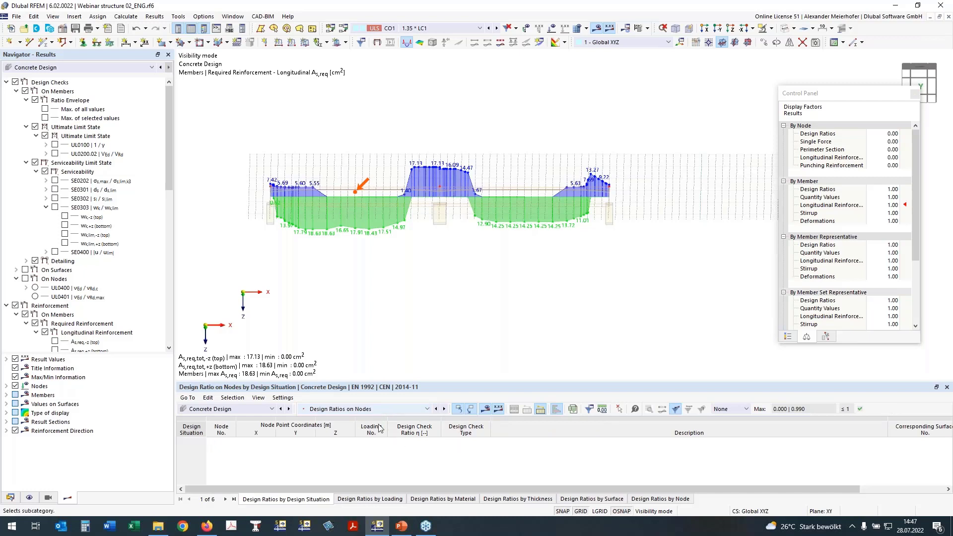
left_click(388, 500)
left_click(427, 501)
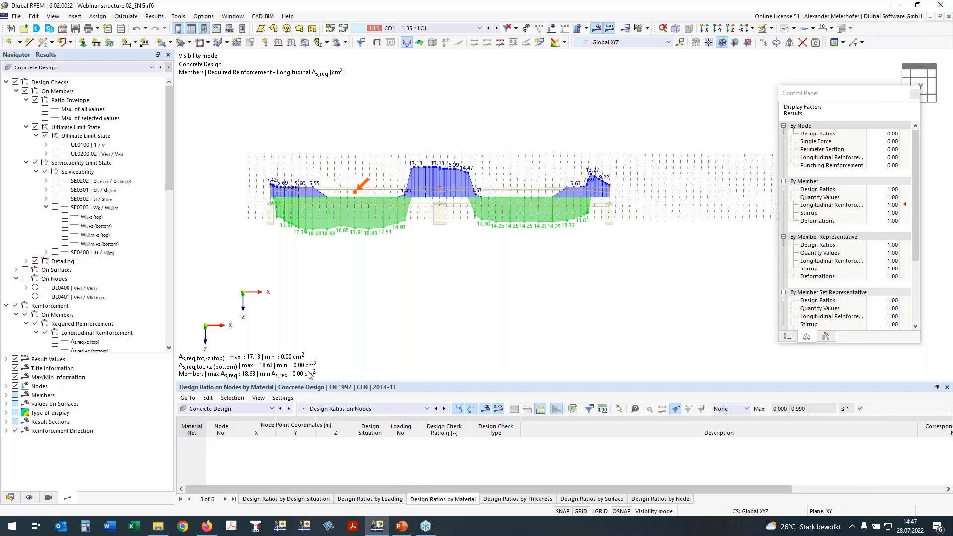
left_click(392, 409)
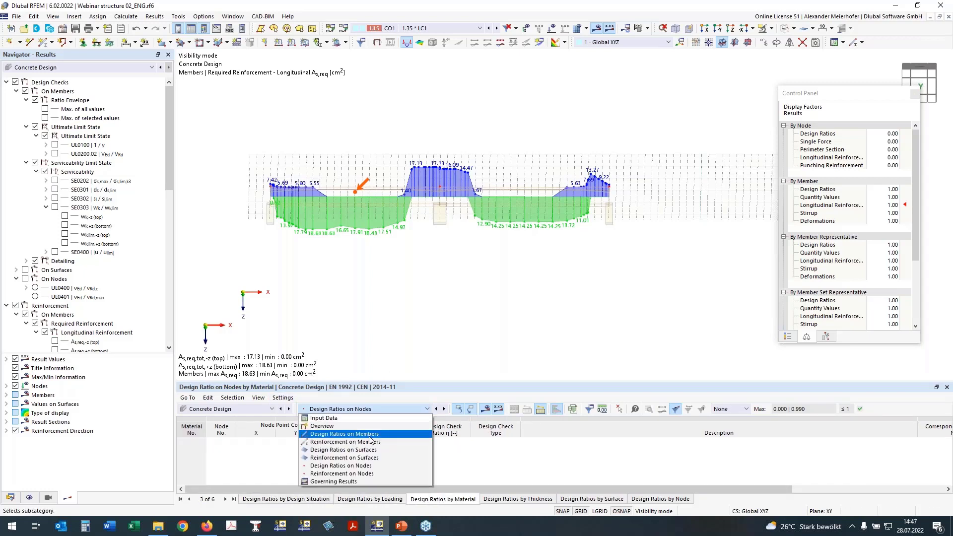
left_click(376, 436)
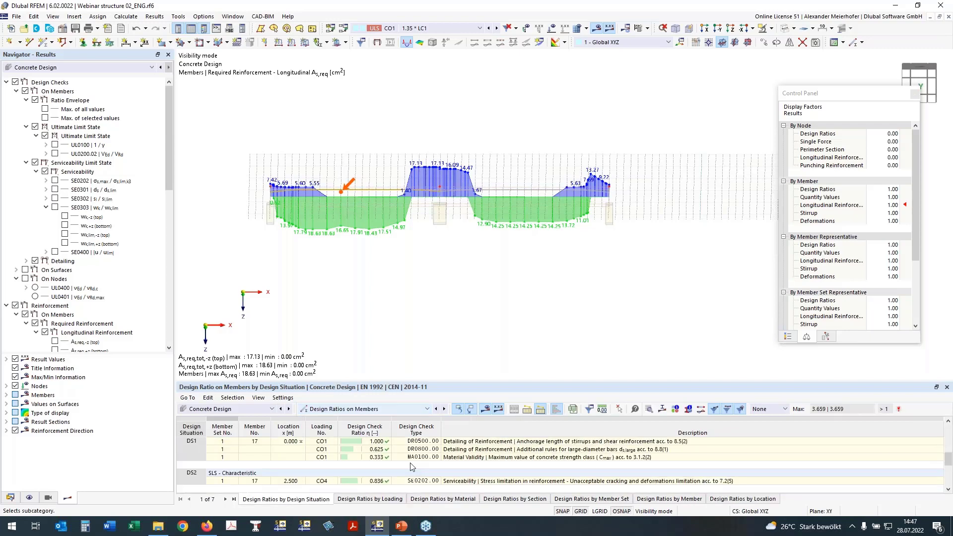
Create a new printout report from the project data and name it Concrete Design.
left_click(6, 431)
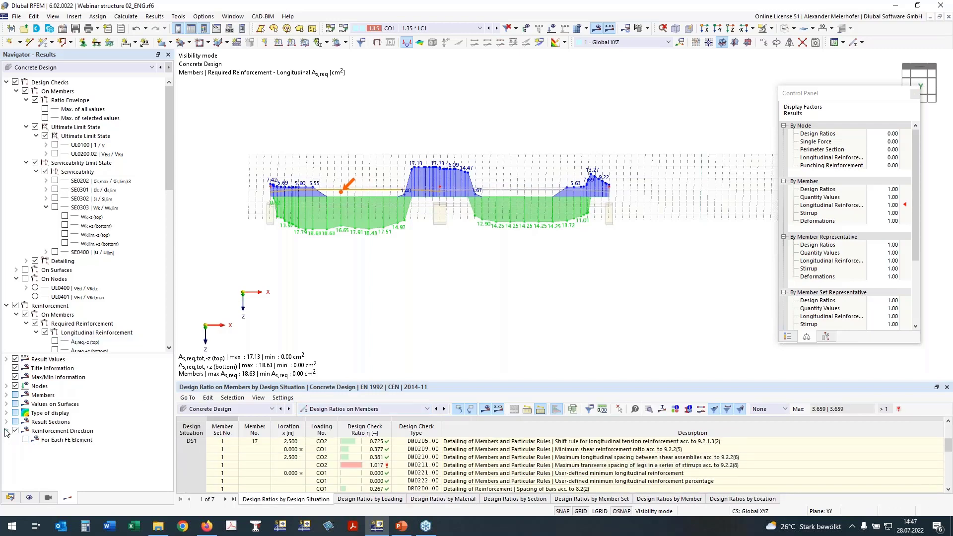
left_click(10, 497)
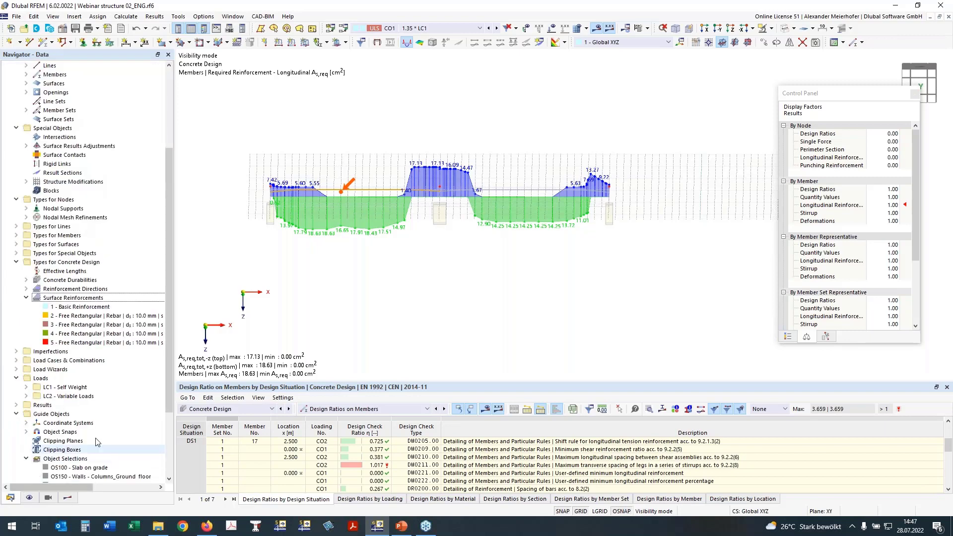
scroll(106, 421, "down", 4)
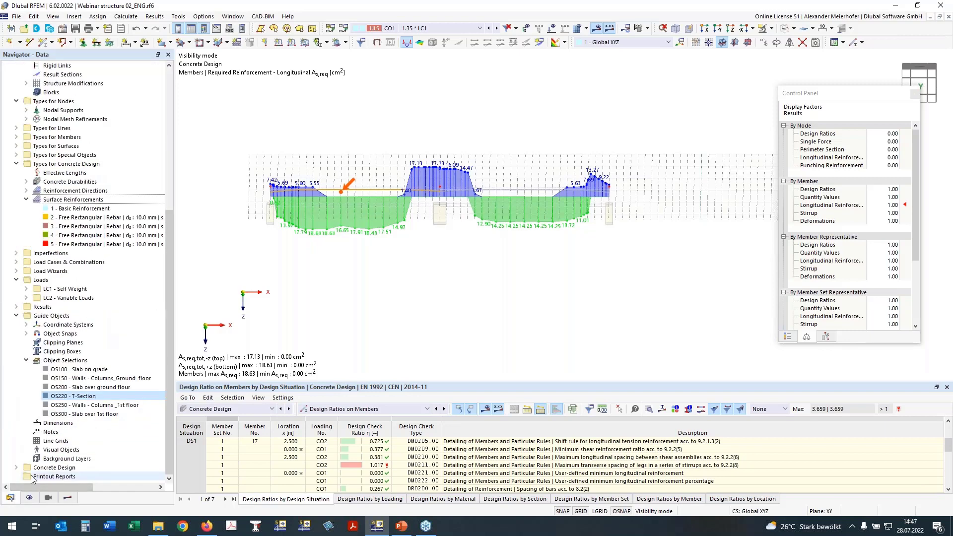
right_click(57, 478)
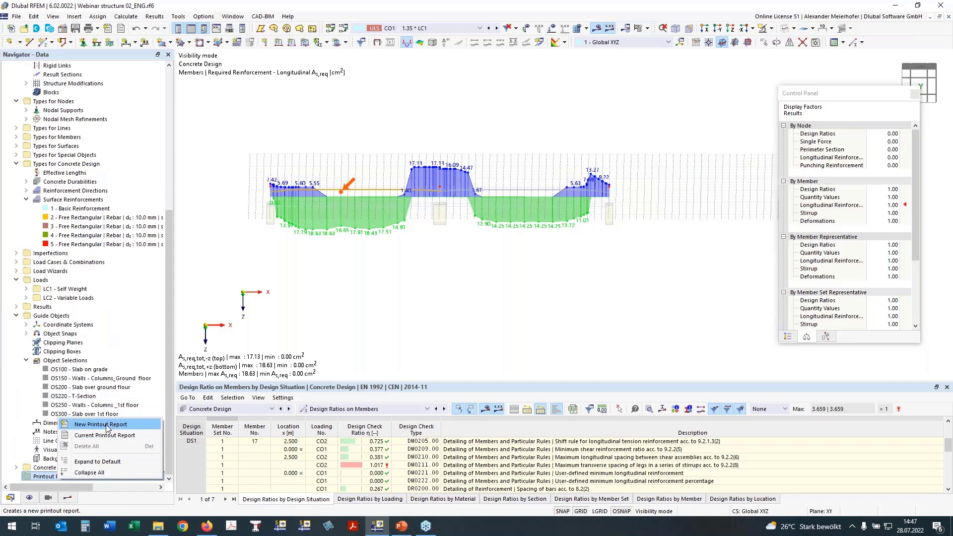
left_click(106, 425)
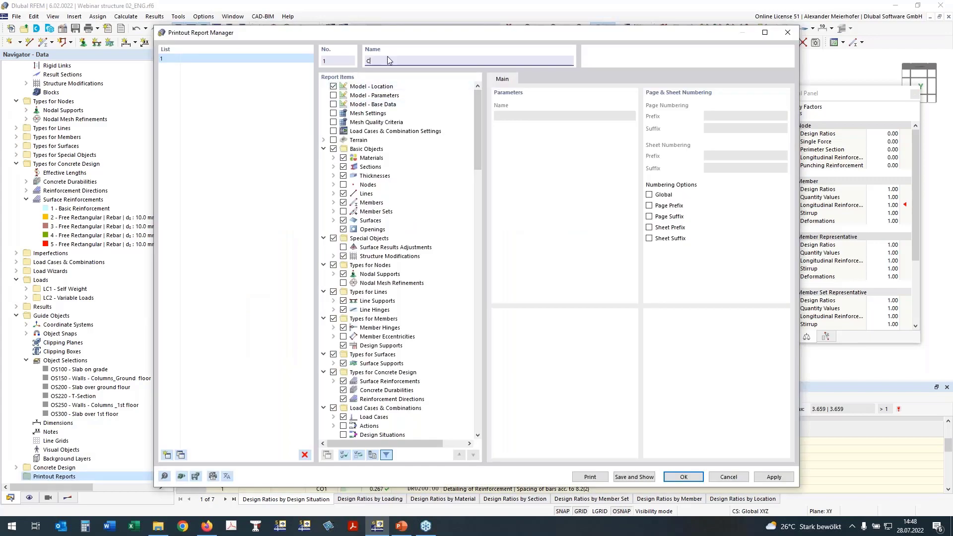
type("crete Design")
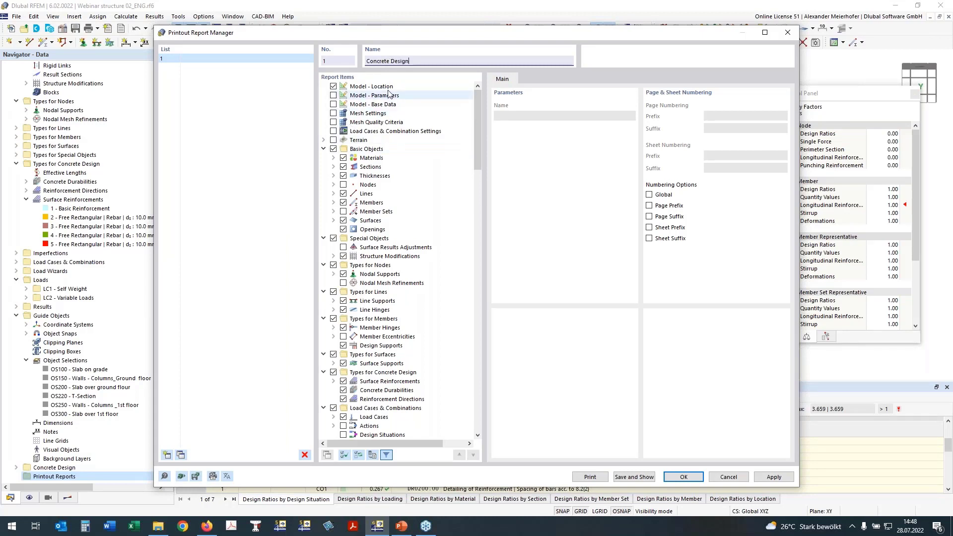
Collapse the report items and exclude the model location, basic objects, special objects, and the types for nodes, lines, members and surfaces.
left_click(333, 86)
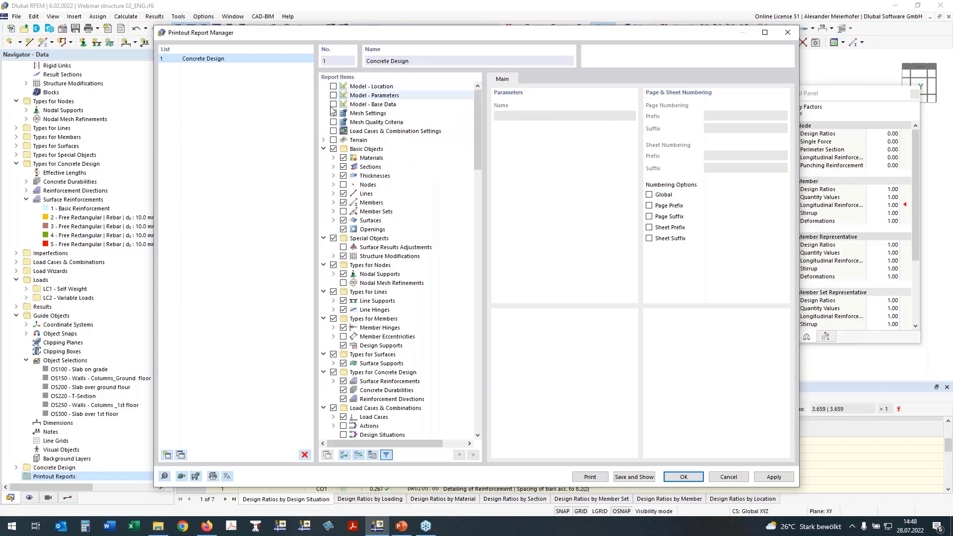
right_click(338, 149)
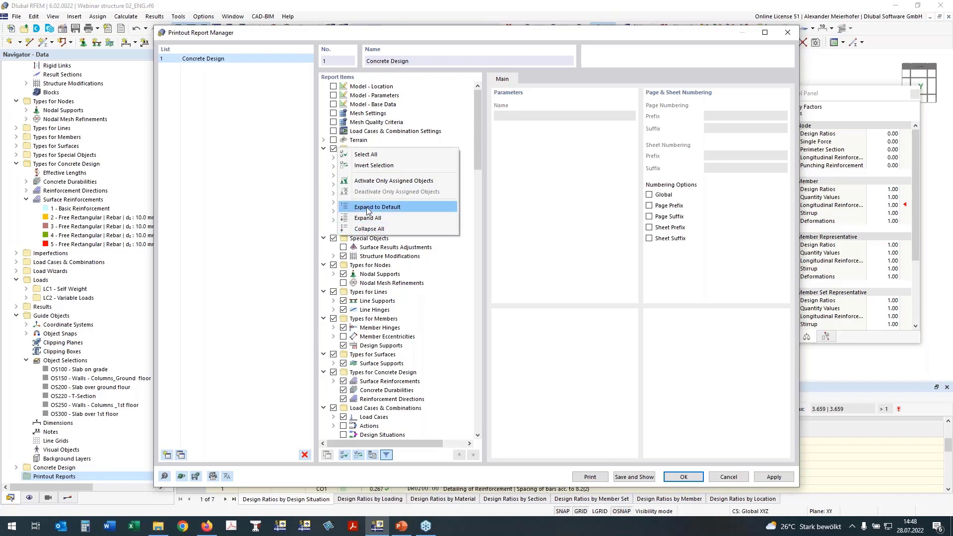
left_click(369, 229)
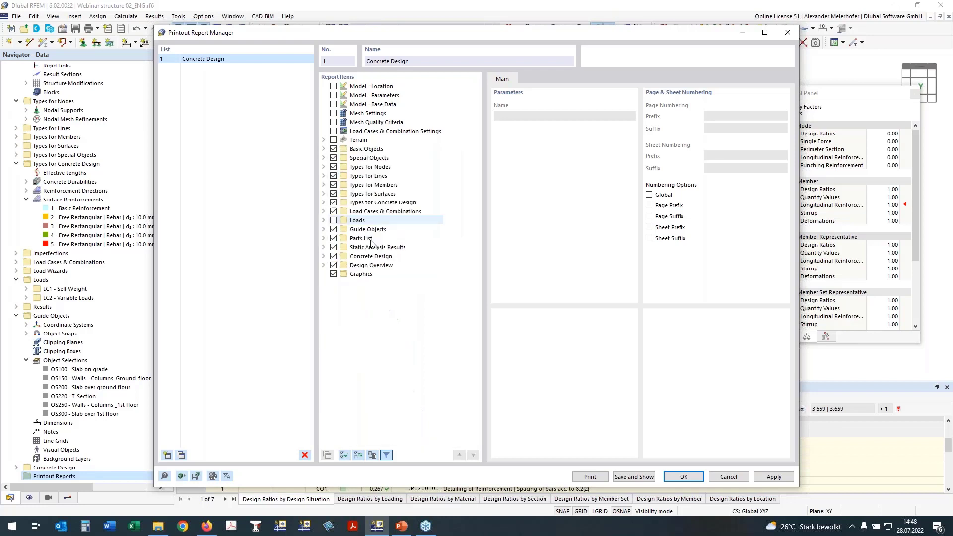
left_click(333, 148)
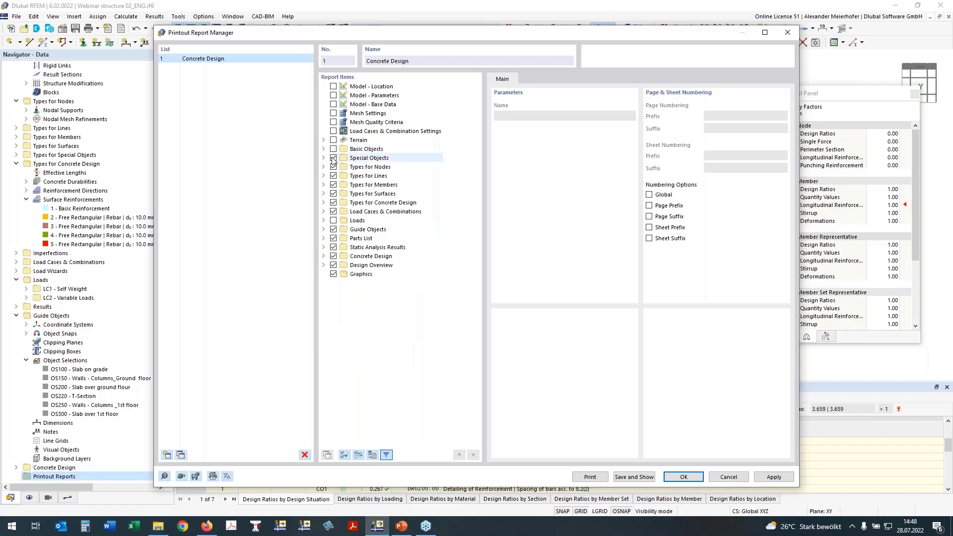
left_click(333, 158)
left_click(333, 167)
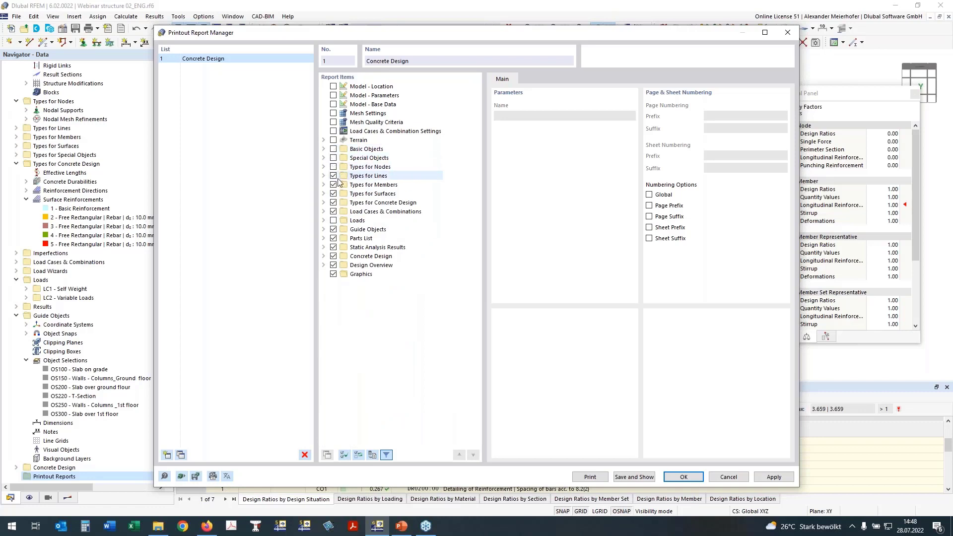
left_click(333, 184)
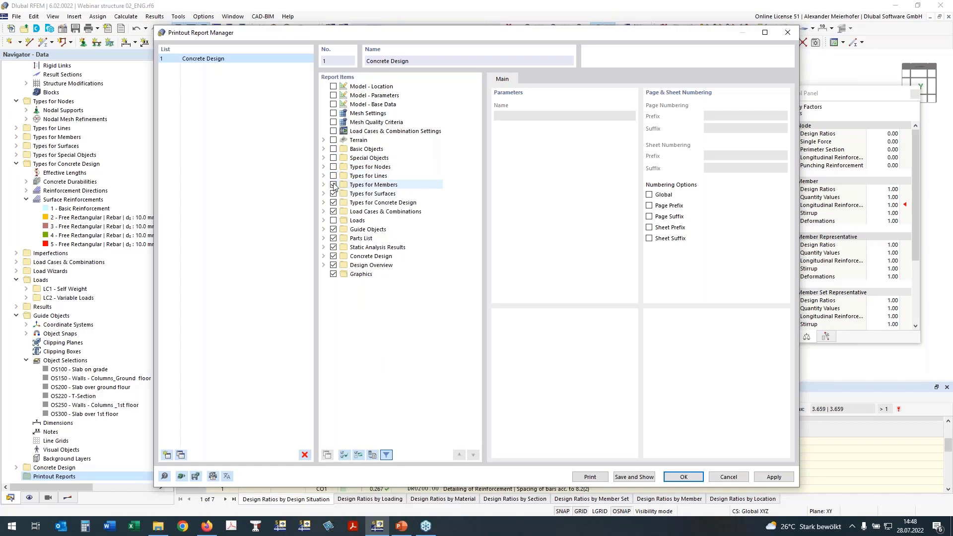
left_click(333, 194)
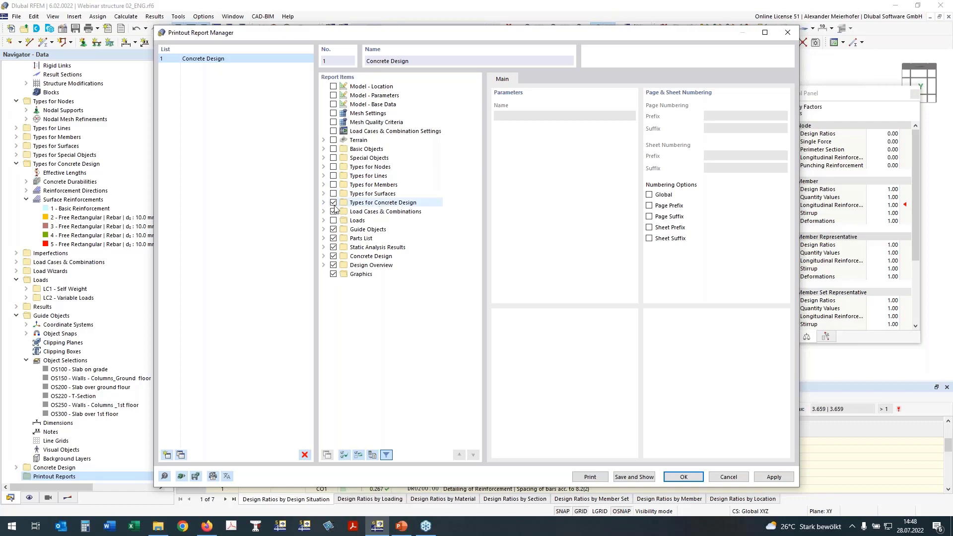
Expand the types for concrete design and exclude load cases and combinations, guide objects, parts list and static analysis results from the report.
left_click(324, 203)
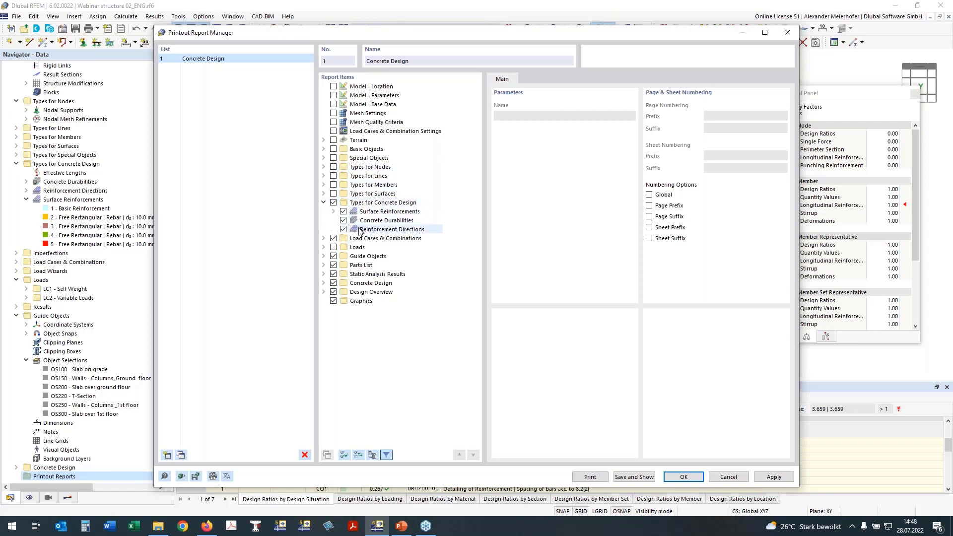
left_click(333, 238)
left_click(333, 256)
left_click(333, 265)
left_click(333, 274)
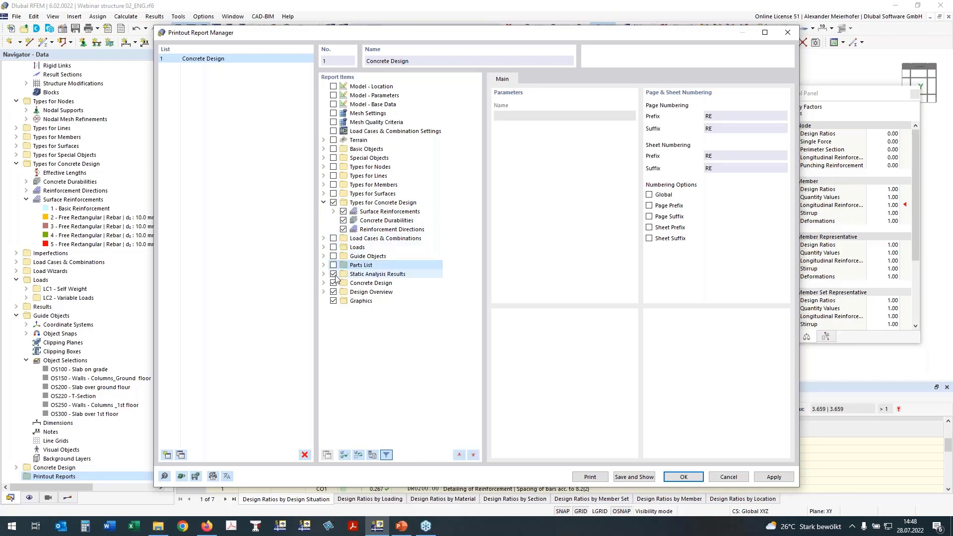
Expand the Concrete Design results in the report items and exclude the design ratio on members by member.
left_click(324, 283)
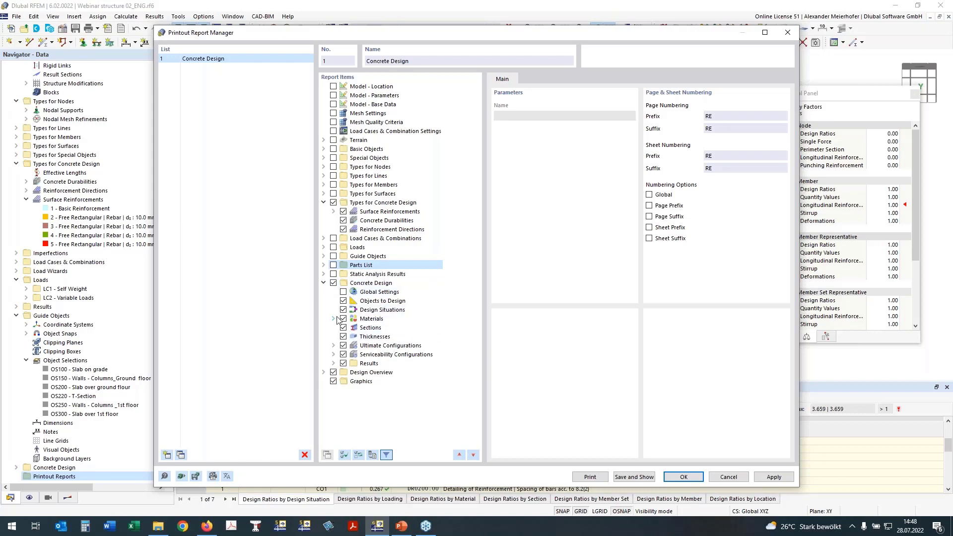
left_click(334, 363)
scroll(376, 181, "down", 7)
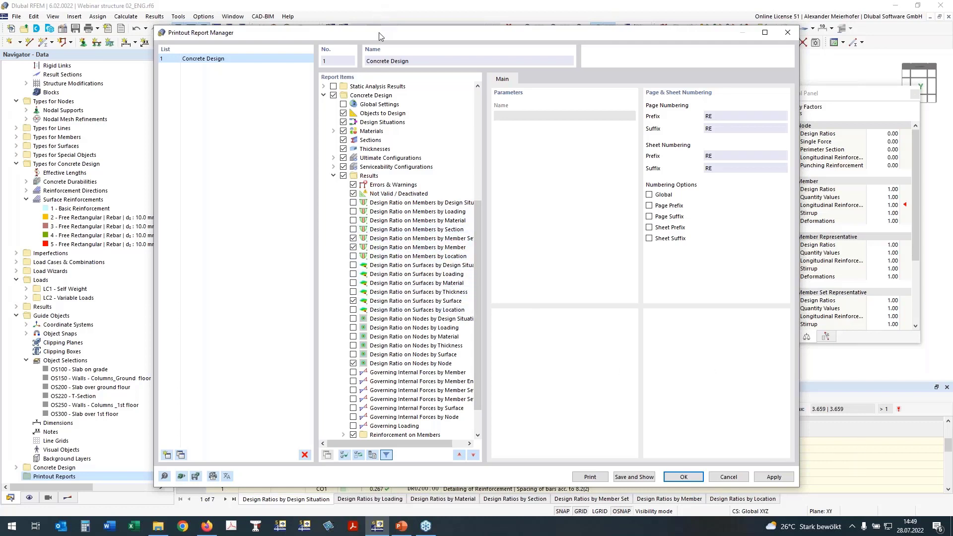
left_click_drag(379, 32, 323, 0)
left_click_drag(536, 6, 532, 33)
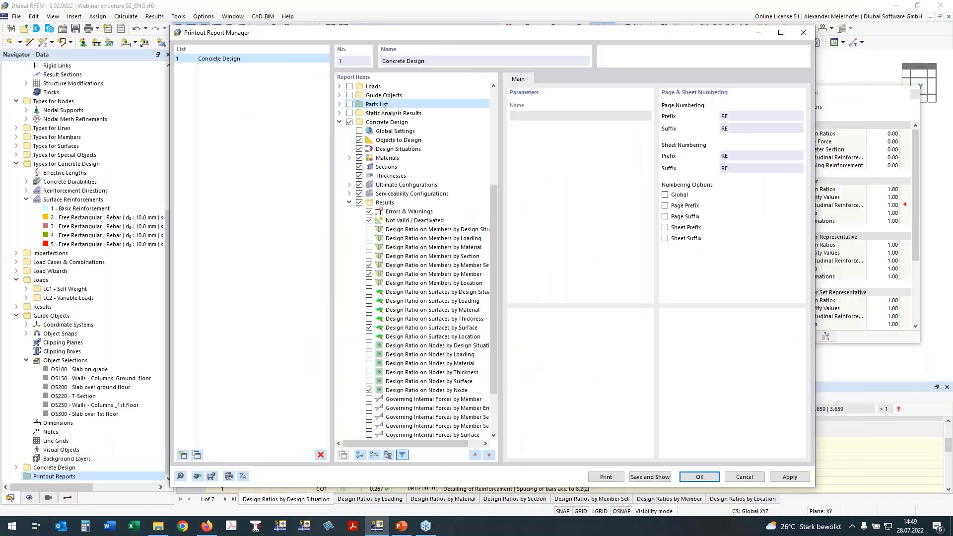
left_click(368, 275)
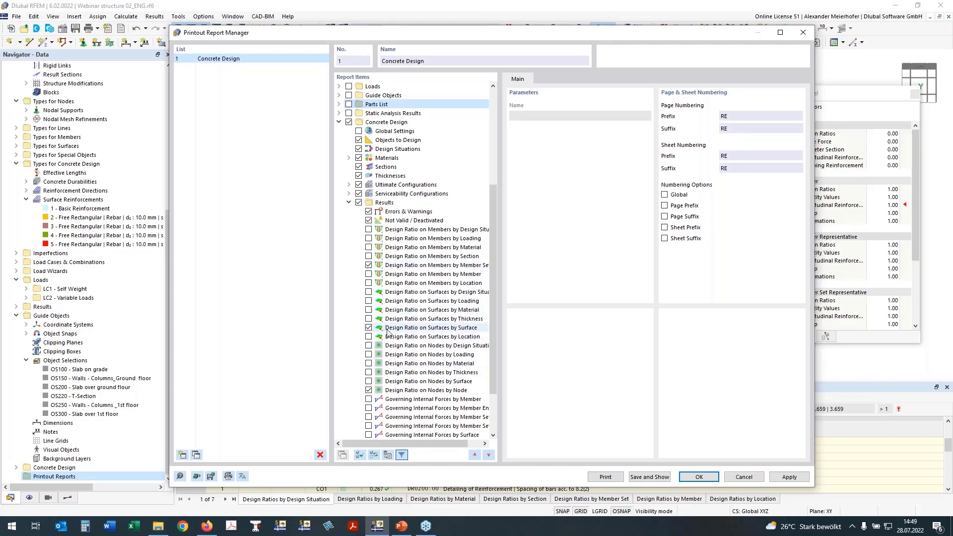
Under the reinforcement on members, exclude the required and provided reinforcement by member, keeping the member set tables.
scroll(379, 342, "down", 3)
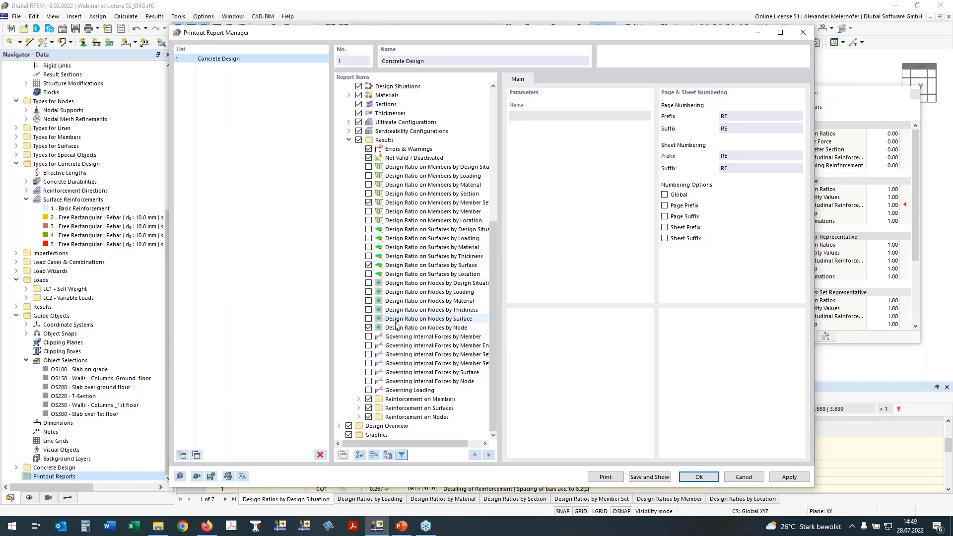
left_click(359, 399)
scroll(392, 378, "down", 3)
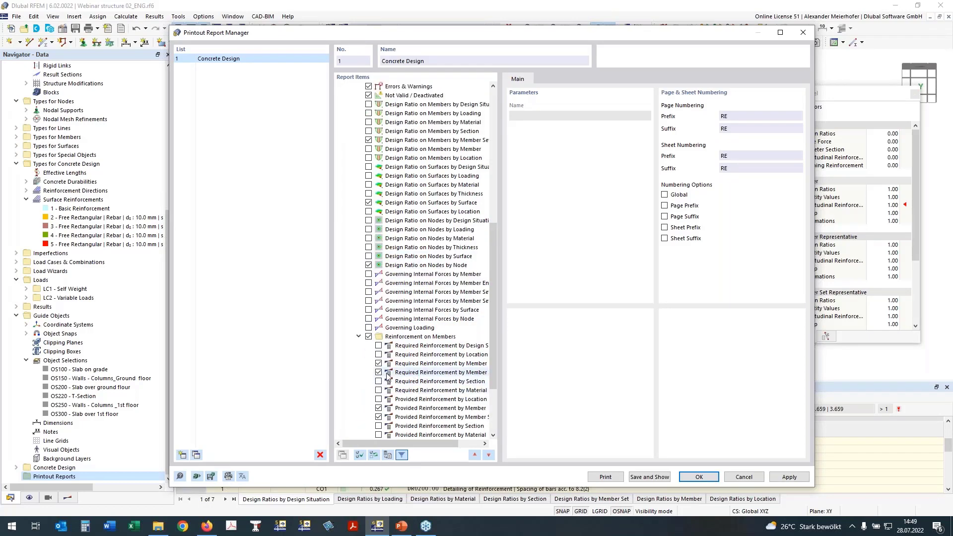
left_click_drag(381, 441, 396, 443)
left_click(366, 363)
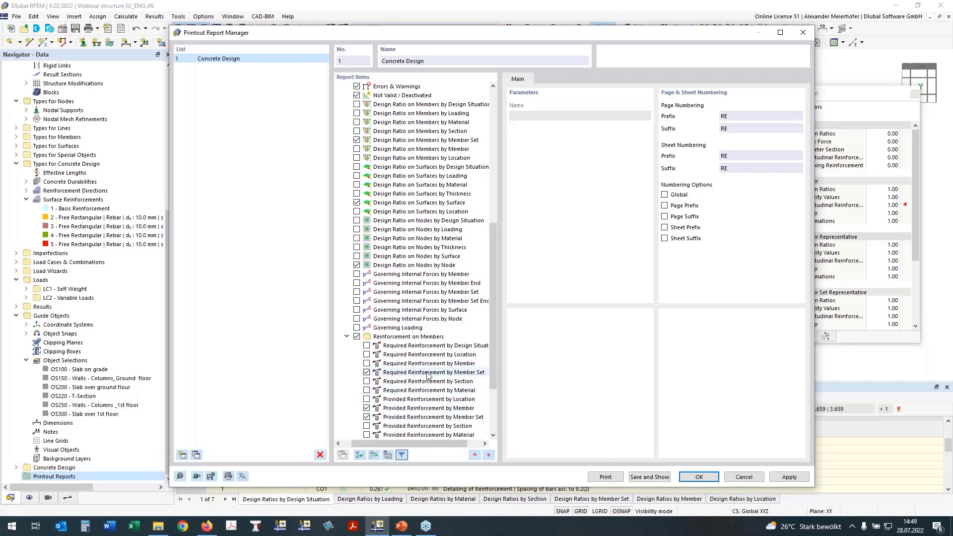
scroll(427, 375, "down", 3)
left_click(367, 346)
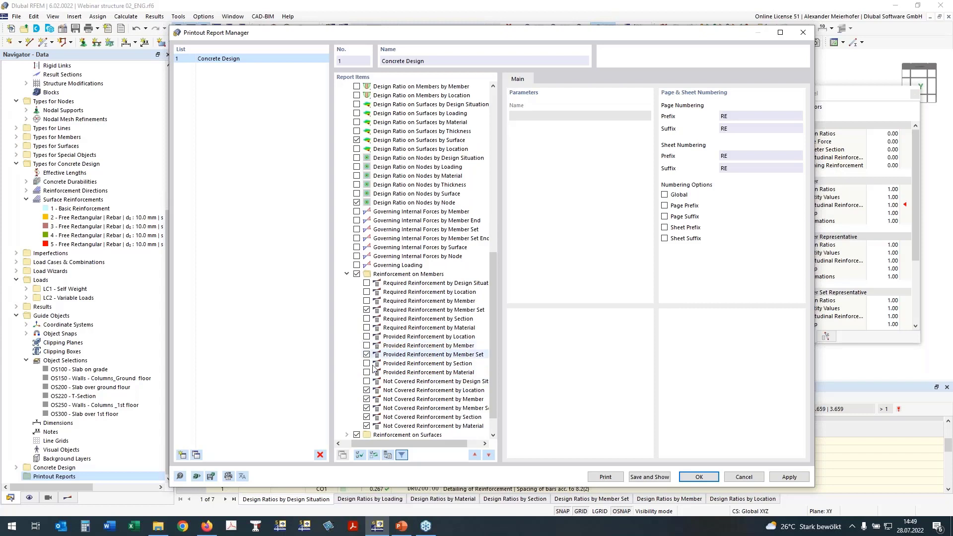
Exclude the not covered reinforcement tables by location, member, member set, section and material from the report.
scroll(397, 356, "down", 1)
left_click(367, 363)
left_click(366, 372)
left_click(367, 381)
left_click(366, 390)
left_click(367, 399)
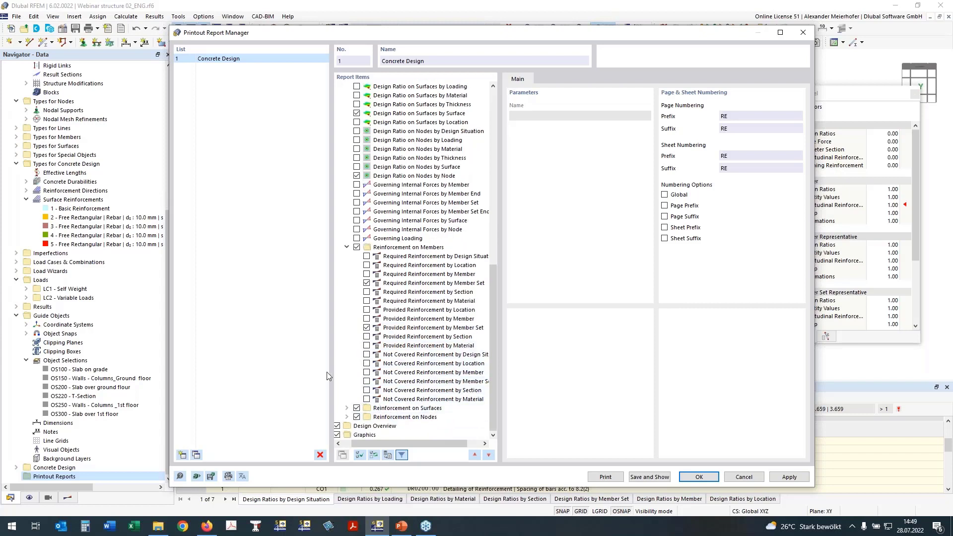
Expand the reinforcement on nodes, exclude the design overview, and save and show the printout report.
left_click(346, 417)
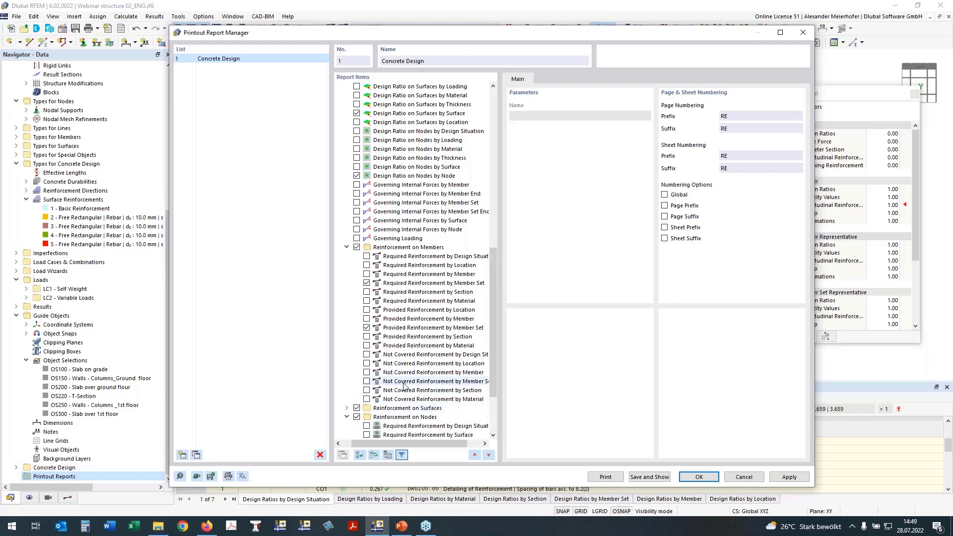
scroll(382, 392, "down", 3)
scroll(382, 392, "down", 1)
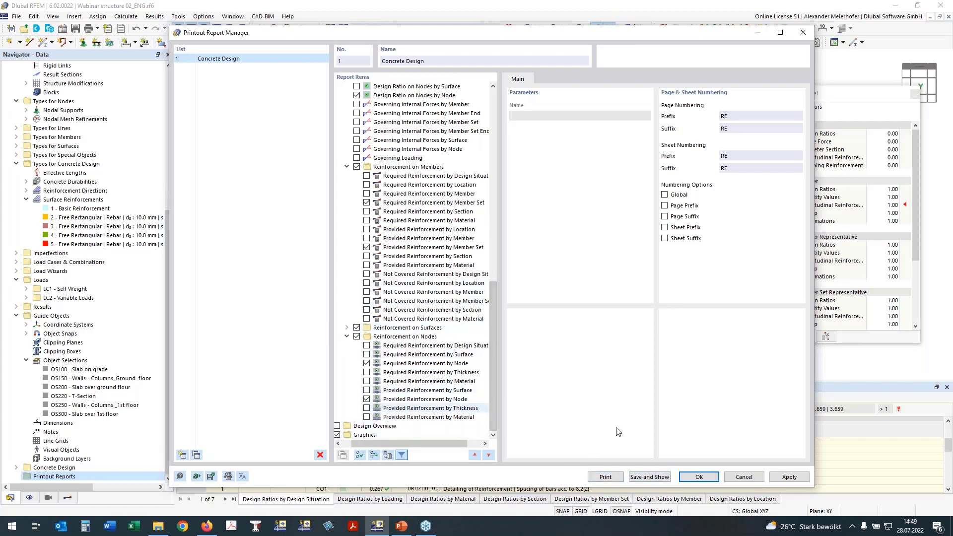
left_click(648, 478)
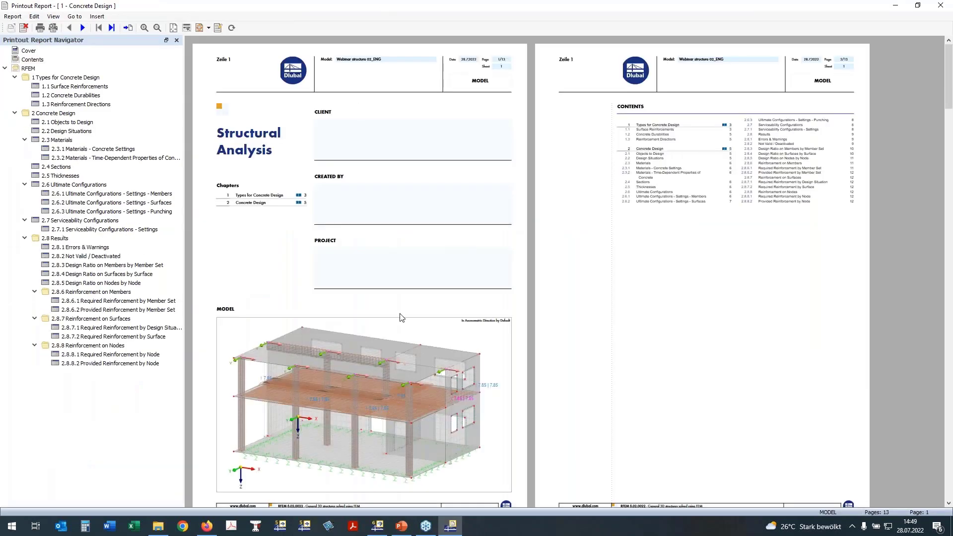
Reduce the report window and go to the chapter on design ratios on members by member set.
double_click(445, 7)
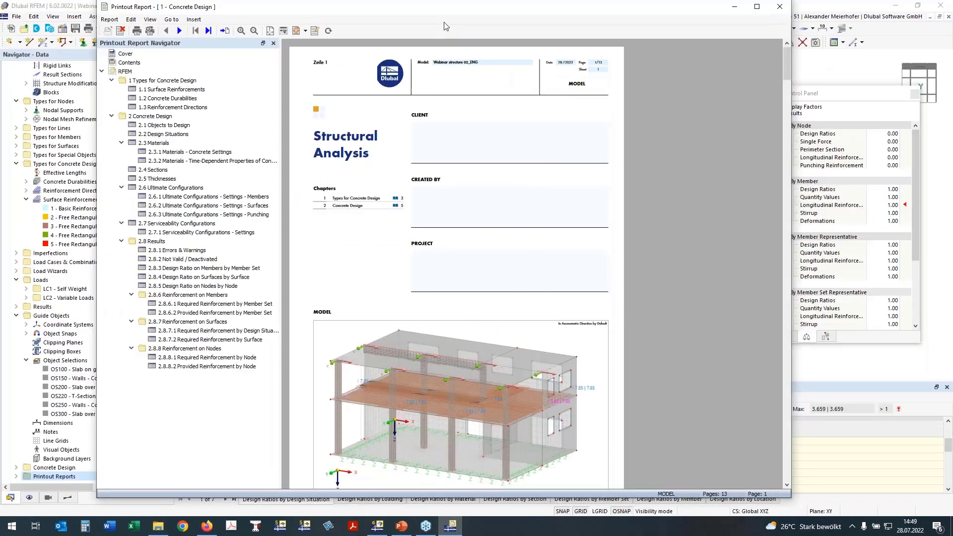
scroll(383, 278, "down", 1)
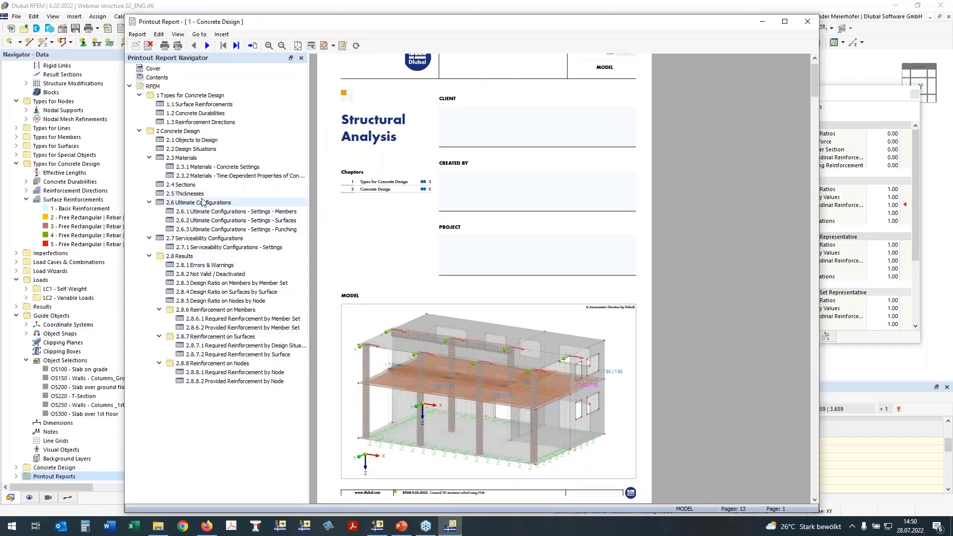
left_click(192, 283)
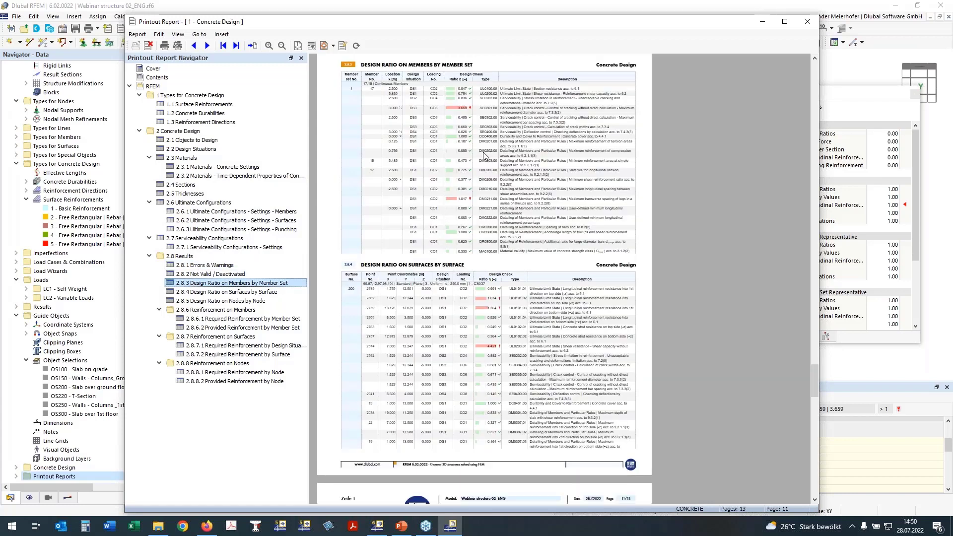
Examine the design ratios on members by member set in the report, including the crack control and stirrup leg spacing checks.
scroll(484, 155, "up", 3)
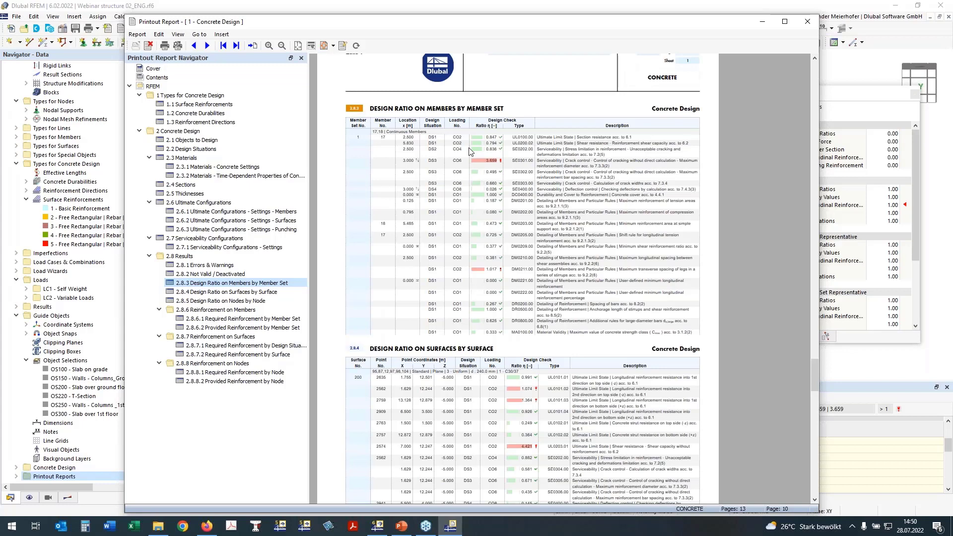
scroll(470, 151, "down", 1)
scroll(471, 151, "down", 3)
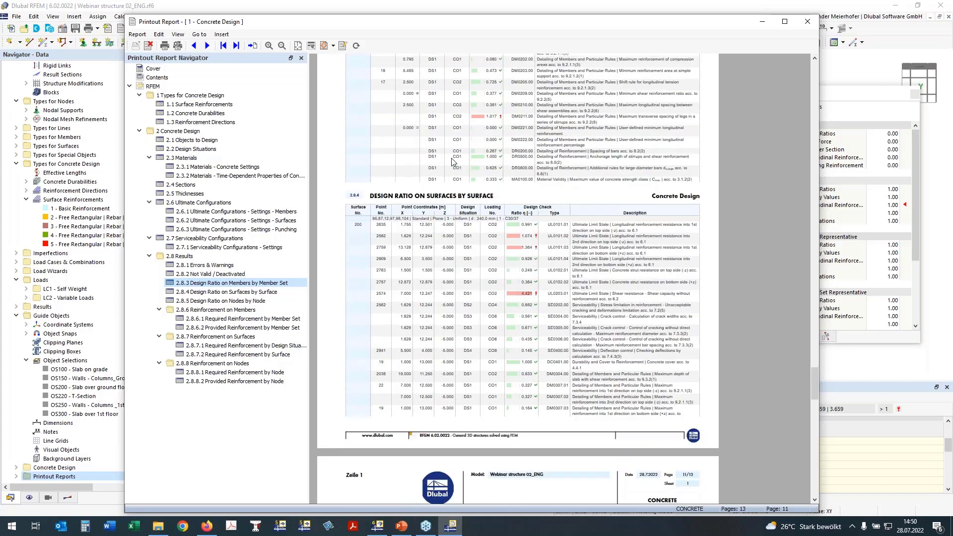
scroll(452, 161, "up", 5)
scroll(579, 272, "up", 2, "ctrl")
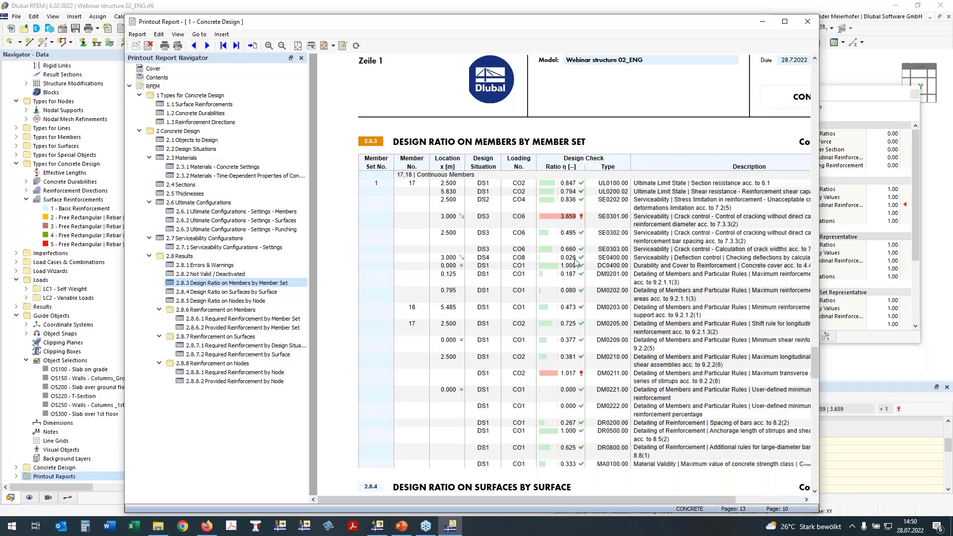
scroll(575, 263, "down", 1)
scroll(578, 270, "down", 2)
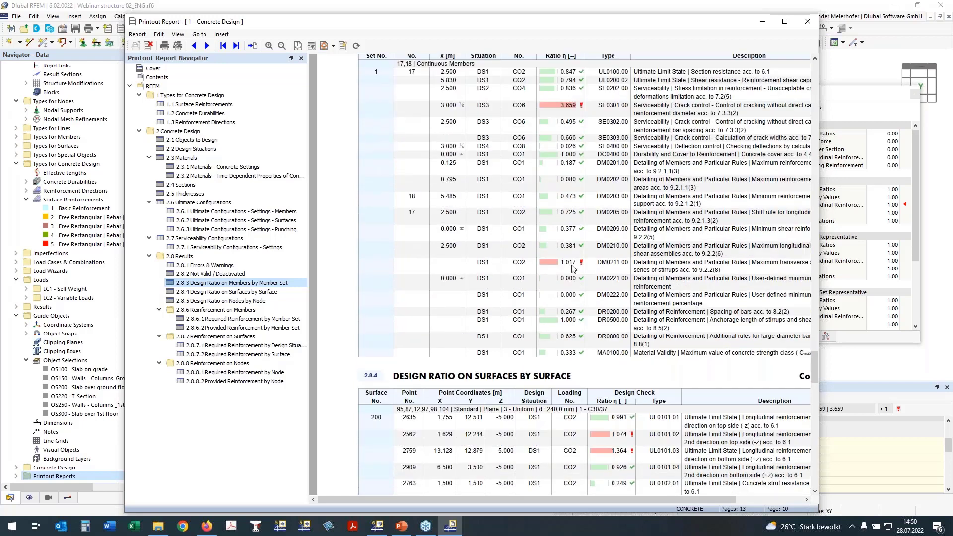
scroll(600, 272, "down", 1)
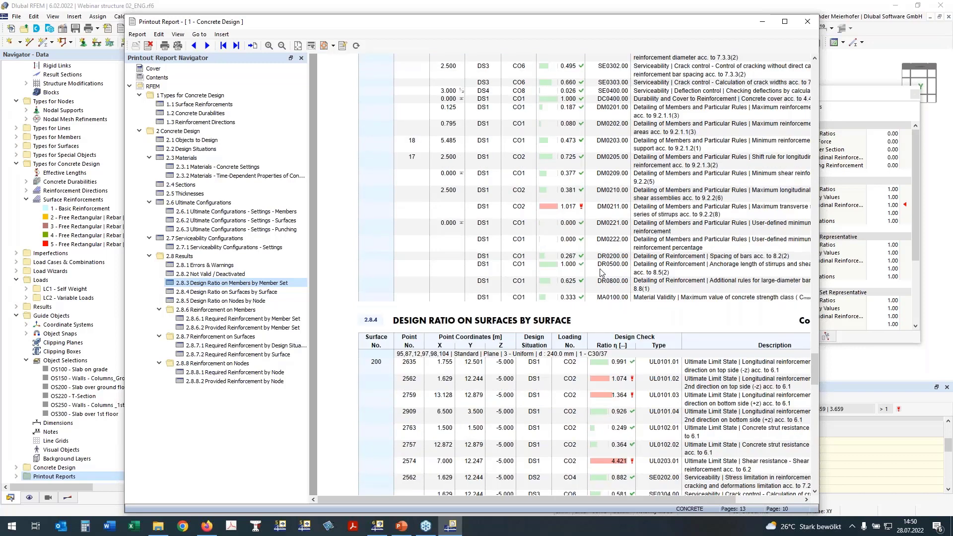
Review the design ratios on surfaces and nodes, and go to the chapter on required reinforcement by member set.
scroll(601, 272, "down", 1)
scroll(555, 240, "down", 5)
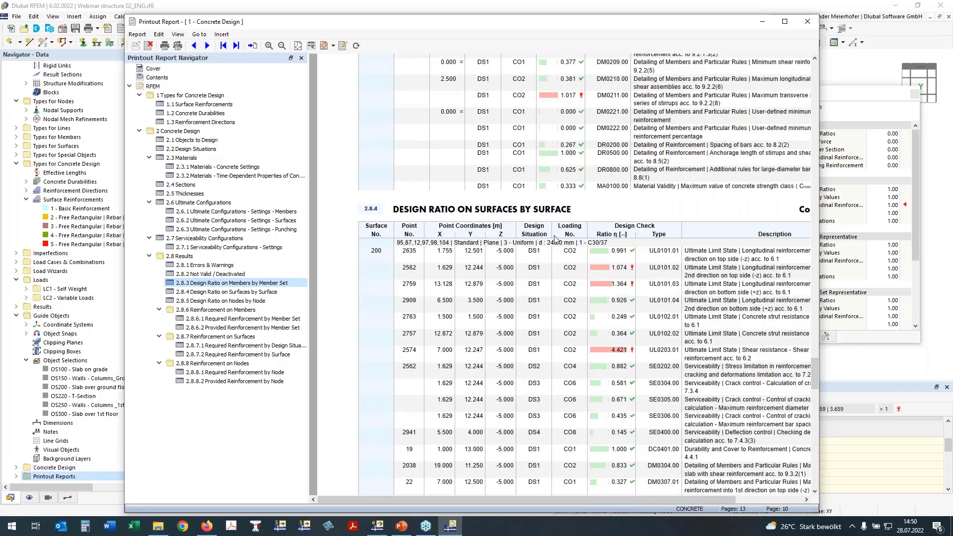
scroll(576, 249, "down", 7)
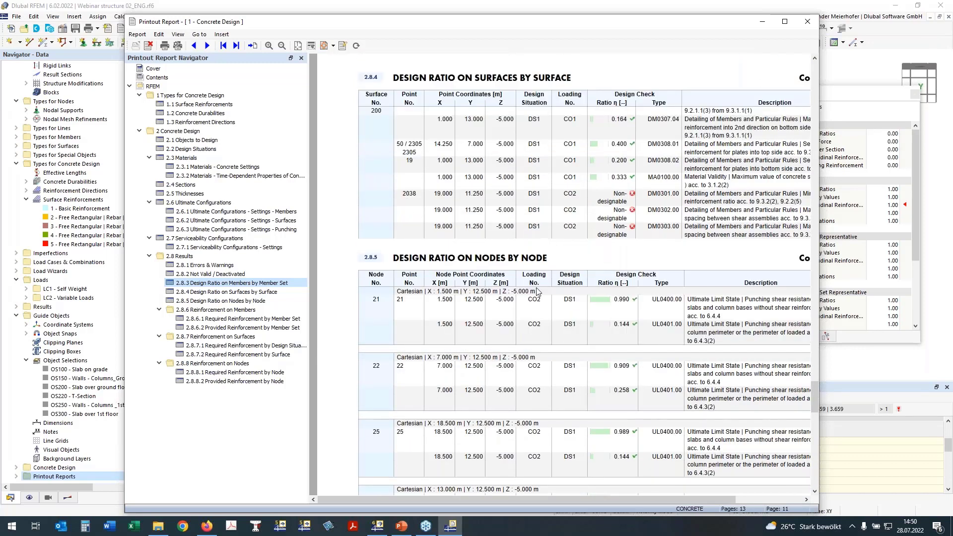
scroll(537, 291, "down", 1)
scroll(537, 291, "down", 1)
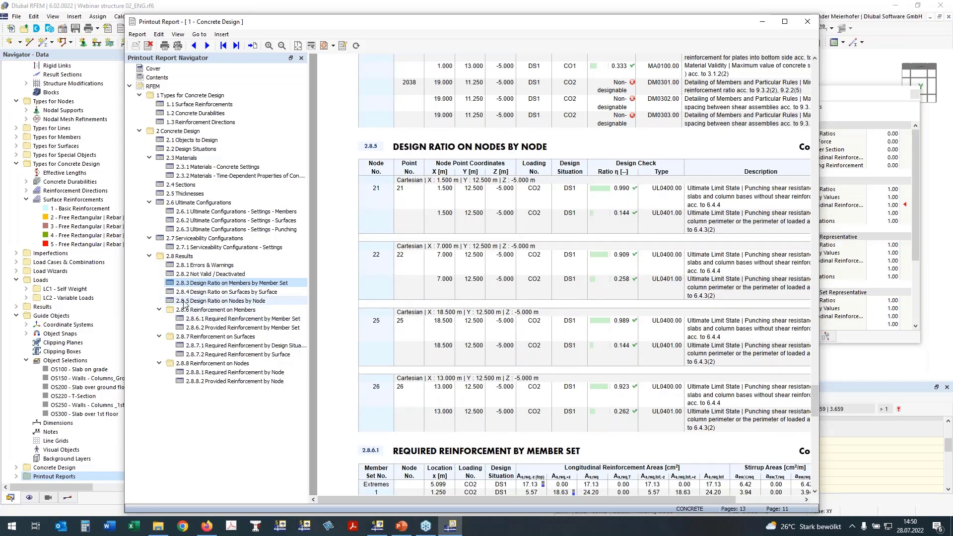
left_click(209, 320)
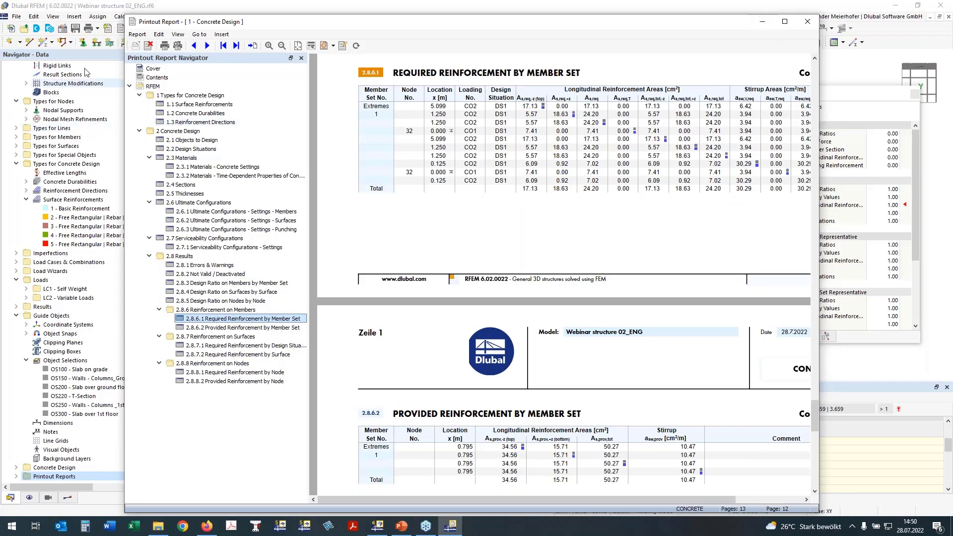
Return to the model window and fit the beam's required longitudinal reinforcement diagram into the view in the reverse Y-direction.
left_click(105, 9)
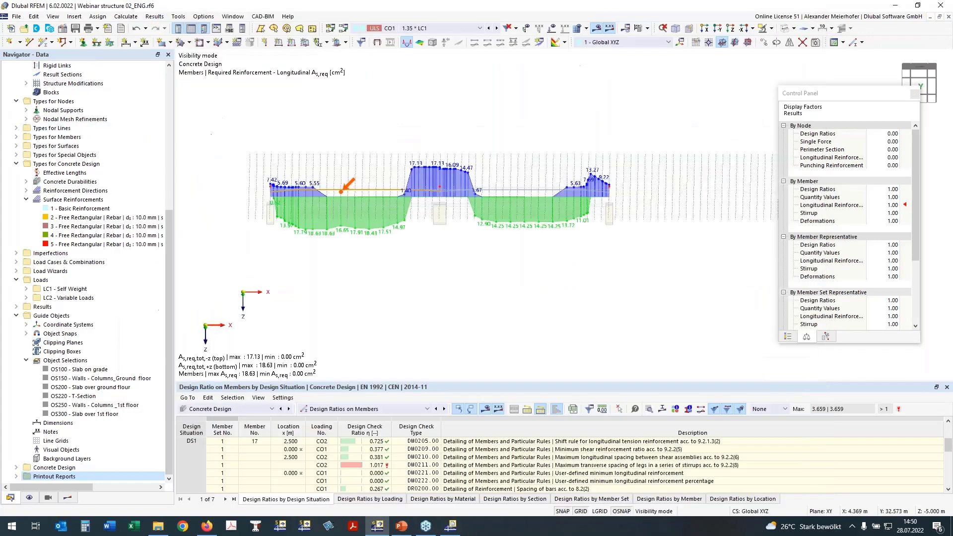
middle_click_drag(362, 314, 362, 323)
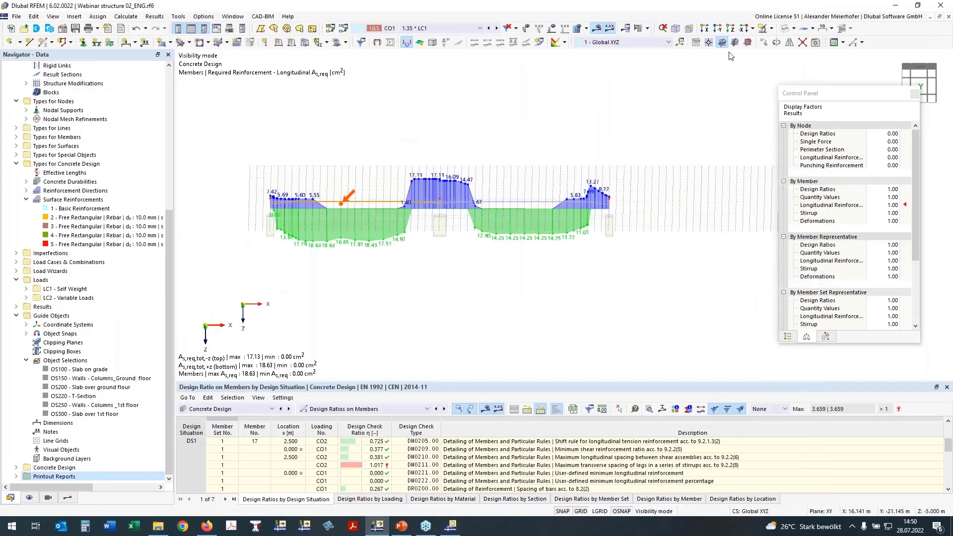
left_click(750, 42)
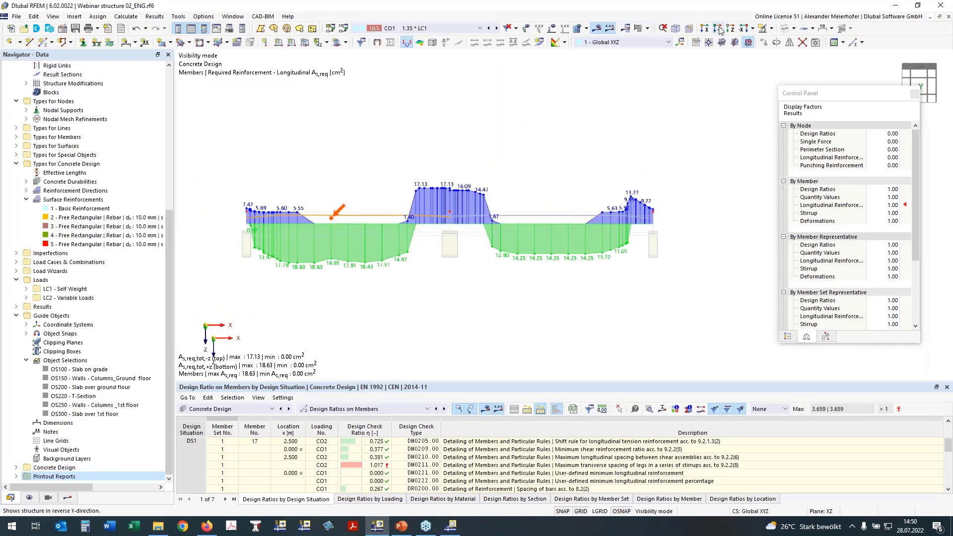
scroll(652, 124, "down", 1)
middle_click_drag(652, 123, 548, 140)
scroll(547, 141, "down", 1)
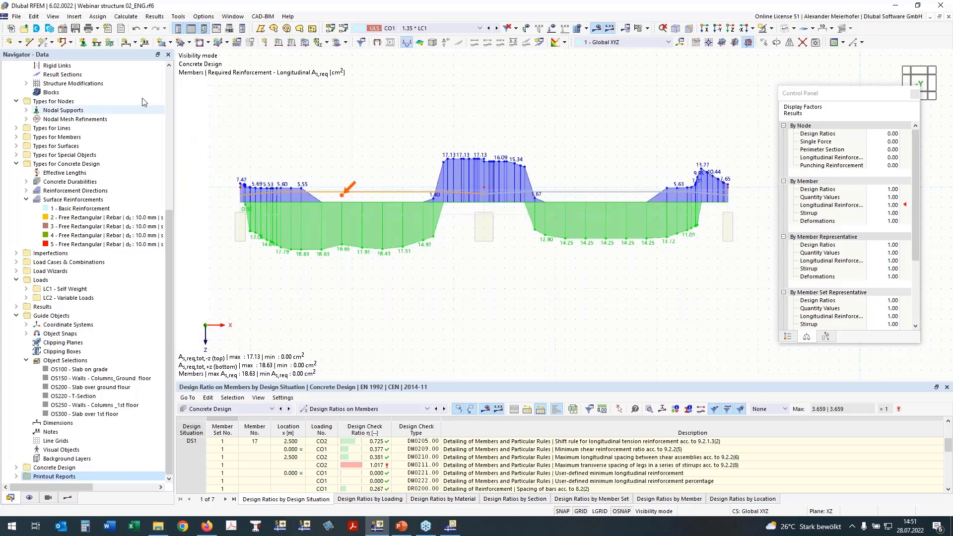
Set up a graphic printout of the current window for the Concrete Design report, with the picture defined as an area in the graphics.
left_click(98, 31)
left_click(128, 52)
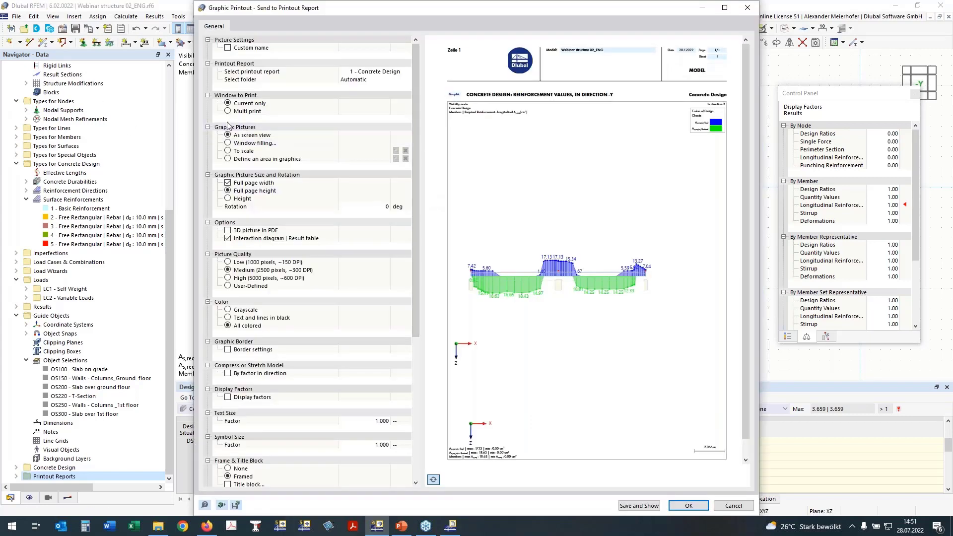
left_click(227, 111)
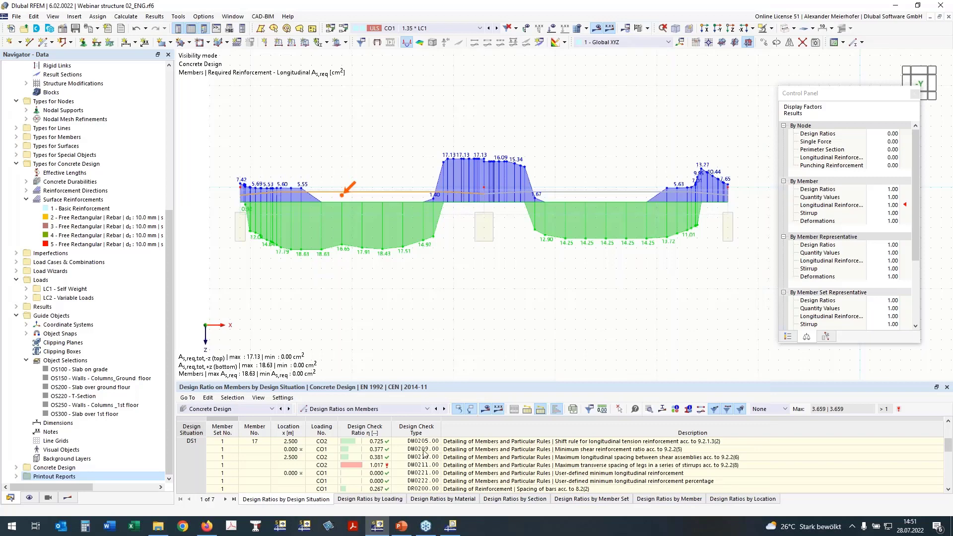
left_click(228, 103)
left_click(228, 158)
left_click(396, 159)
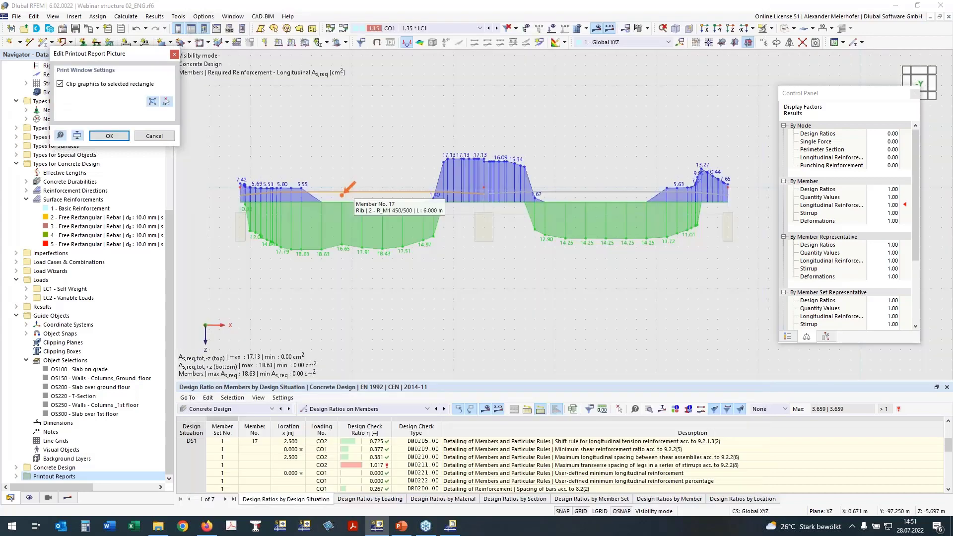
Frame the whole reinforcement diagram with a print window rectangle.
left_click(166, 101)
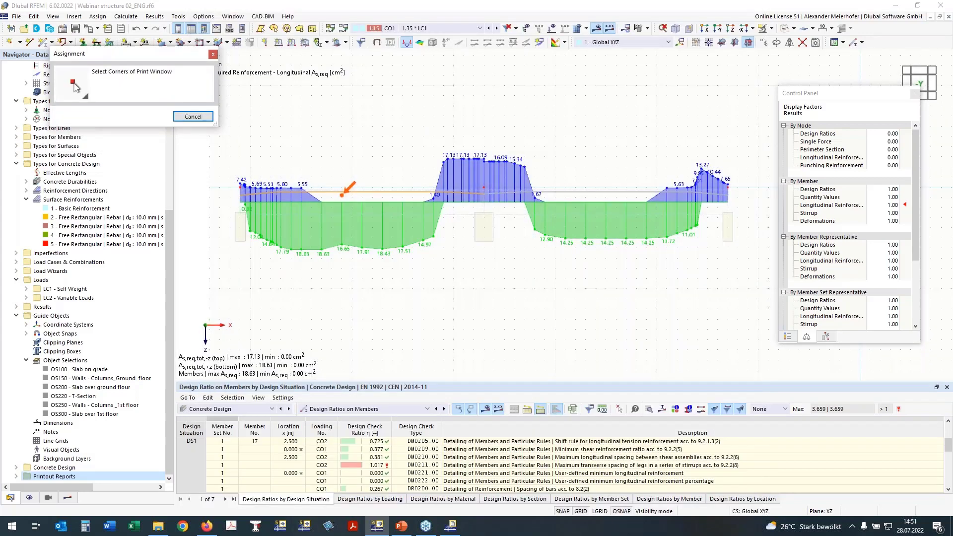
left_click(230, 126)
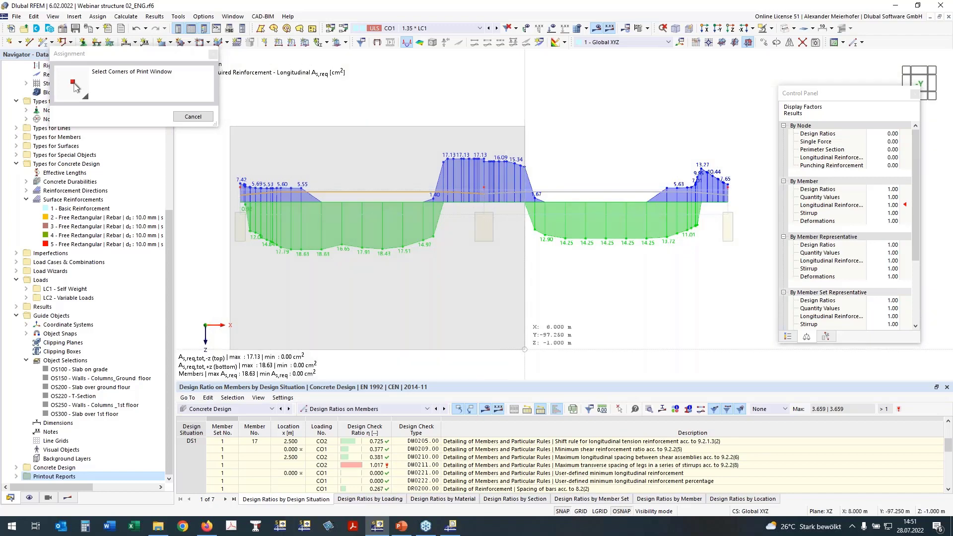
left_click(748, 288)
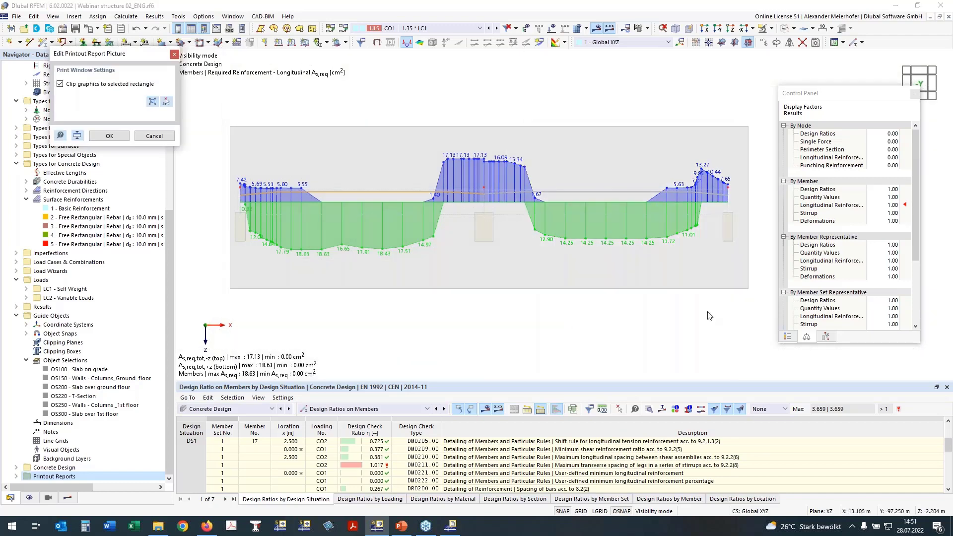
Redefine the print window as a slightly larger rectangle around the reinforcement diagram and accept the area.
left_click(166, 101)
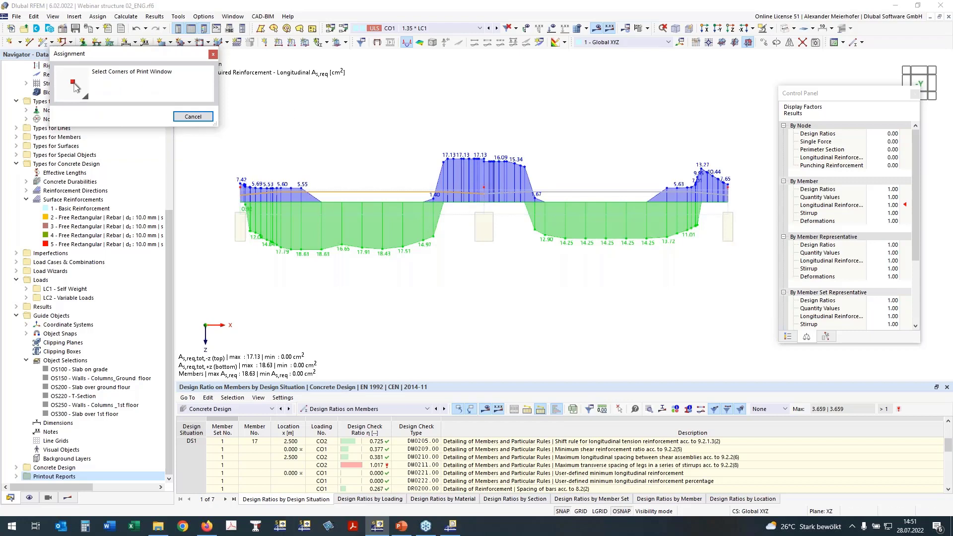
left_click(223, 123)
left_click(758, 299)
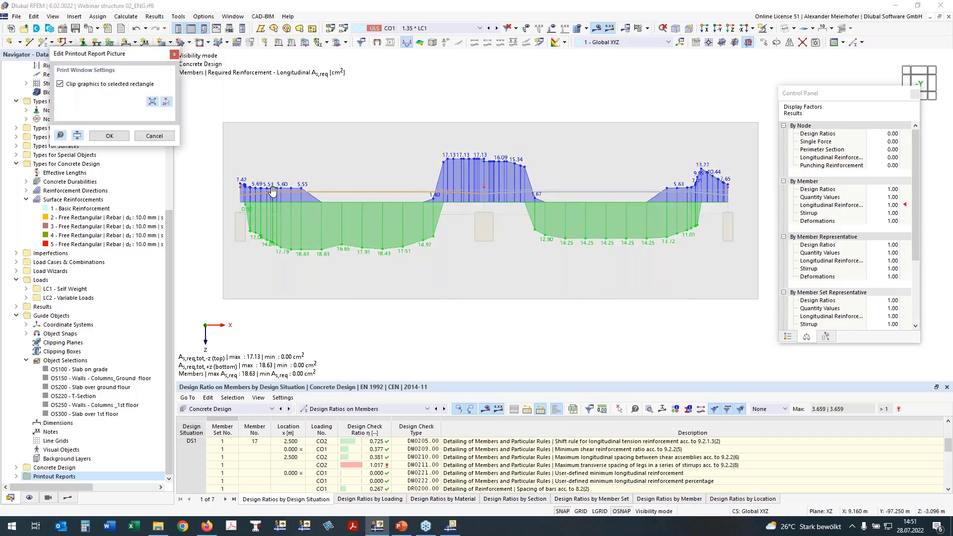
left_click(109, 136)
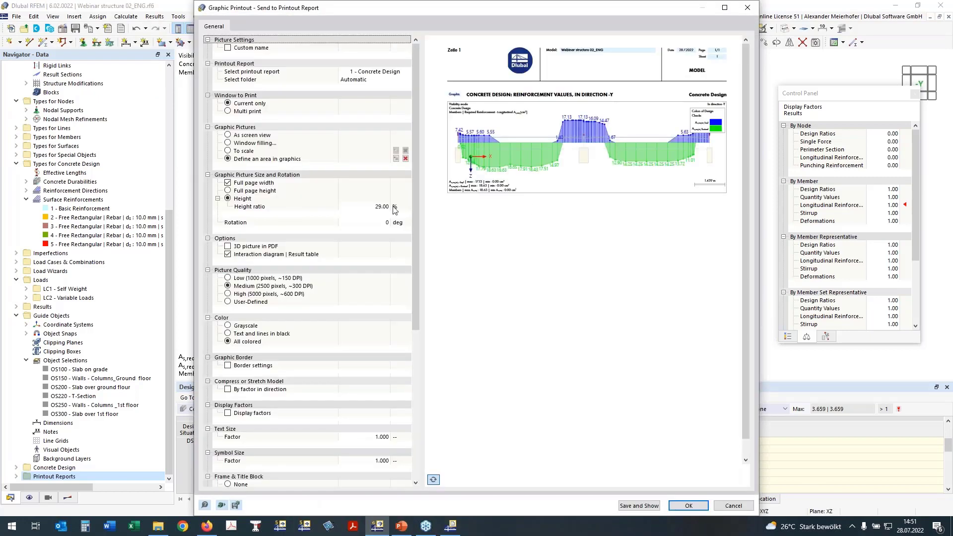
Set the picture's height ratio to 33 %, place the color scale outside the graphic picture, and send the graphic to the report.
left_click(389, 206)
type("33")
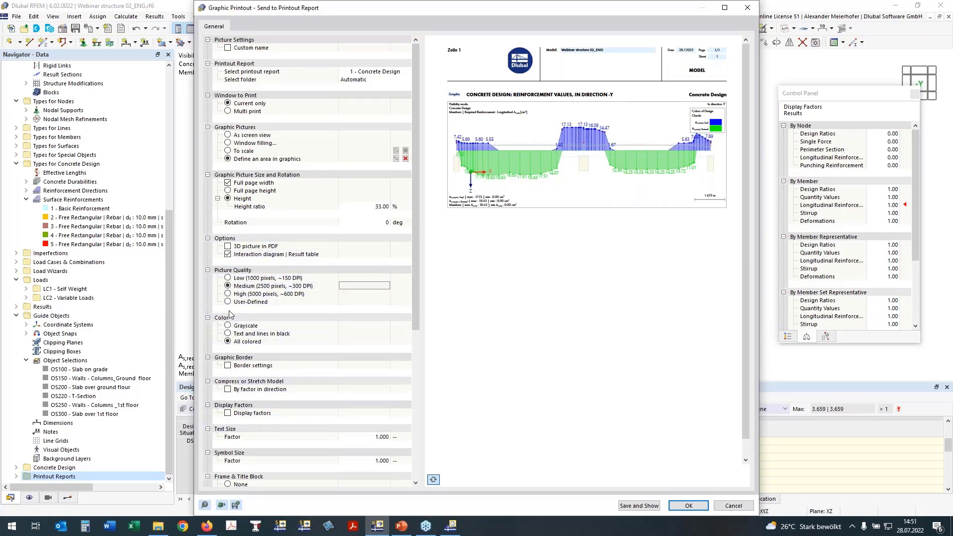
scroll(236, 303, "down", 5)
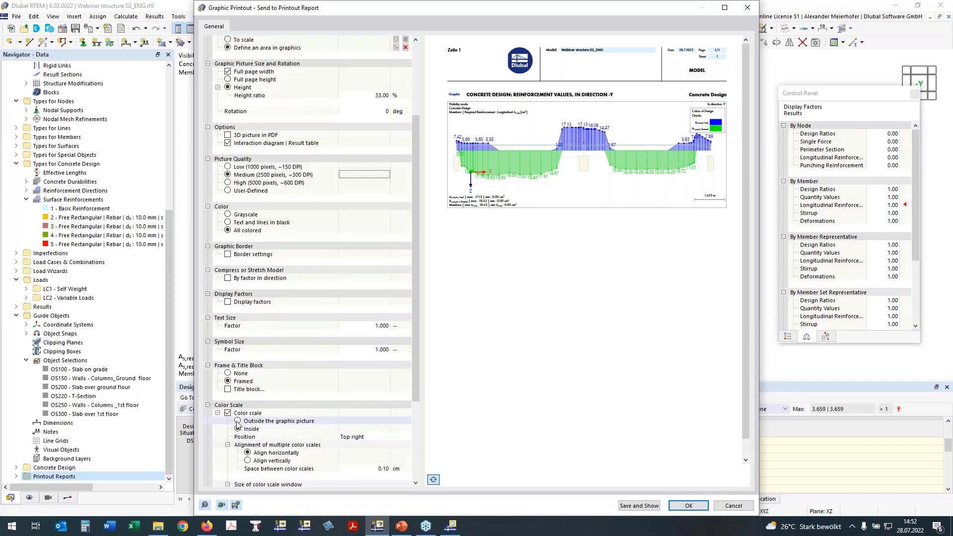
left_click(239, 422)
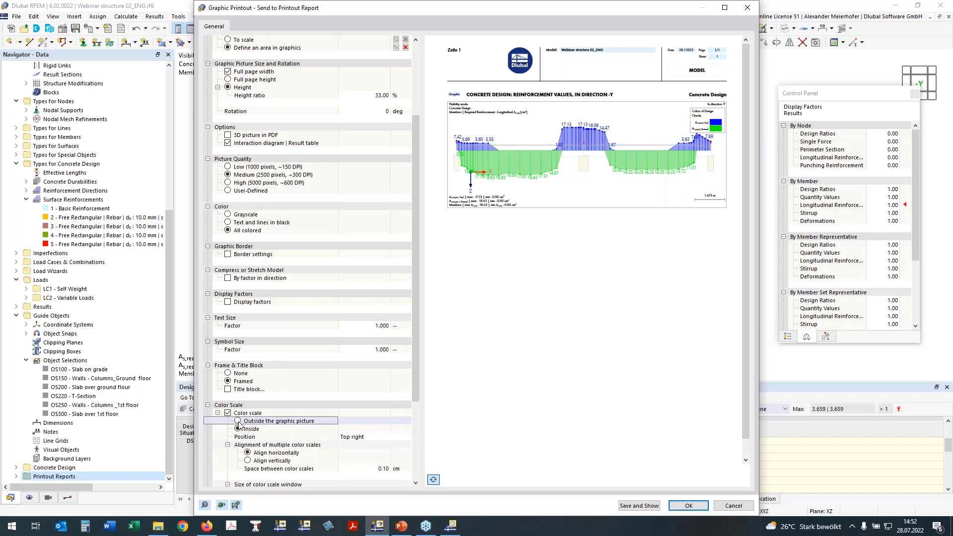
left_click(237, 421)
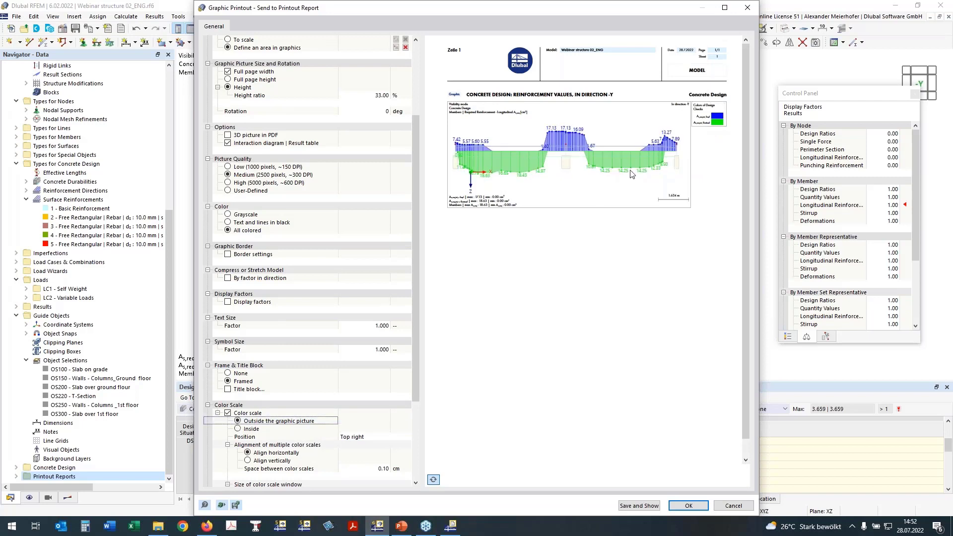
left_click(688, 506)
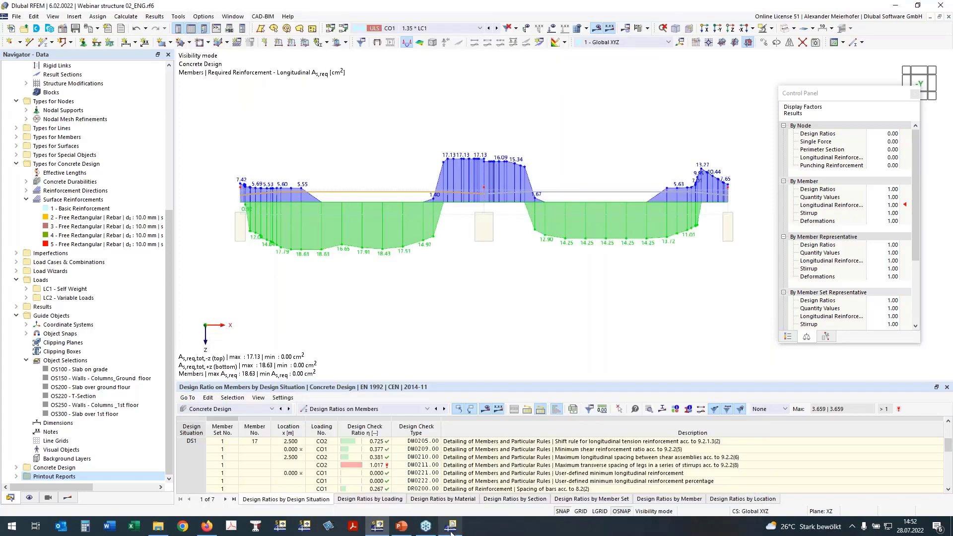
Check the added reinforcement graphic in the printout report and minimize the report window.
mouse_move(452, 530)
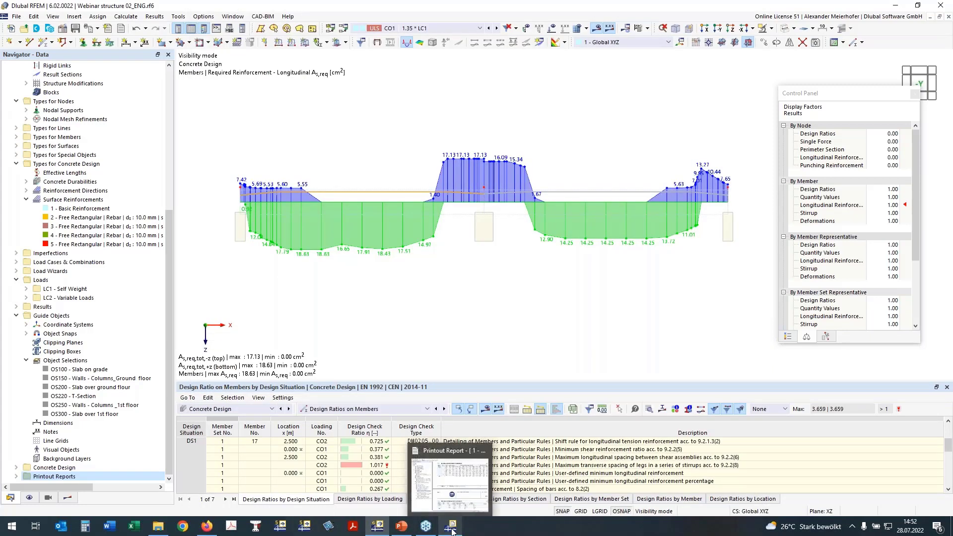
left_click(452, 530)
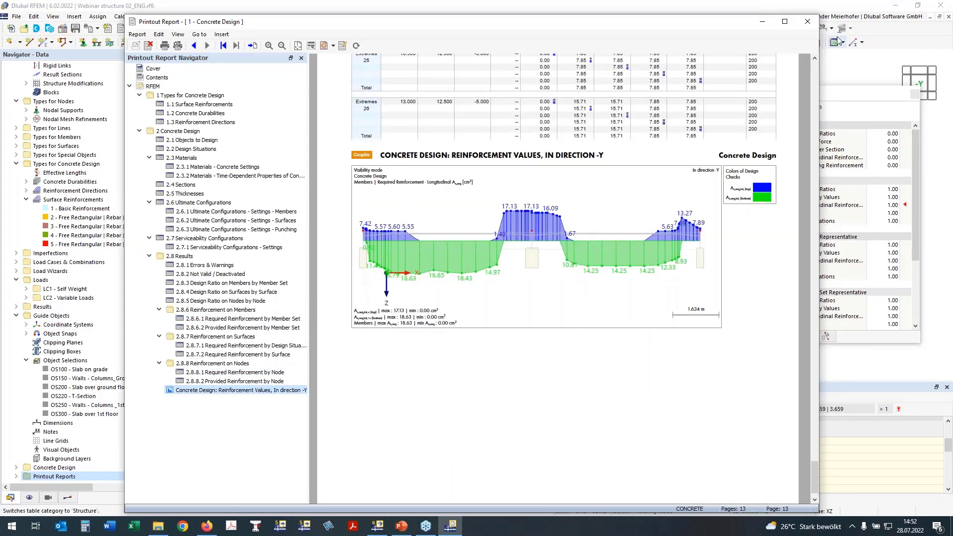
left_click(762, 21)
Turn off the reinforcement results display for the concrete design.
scroll(427, 238, "down", 2)
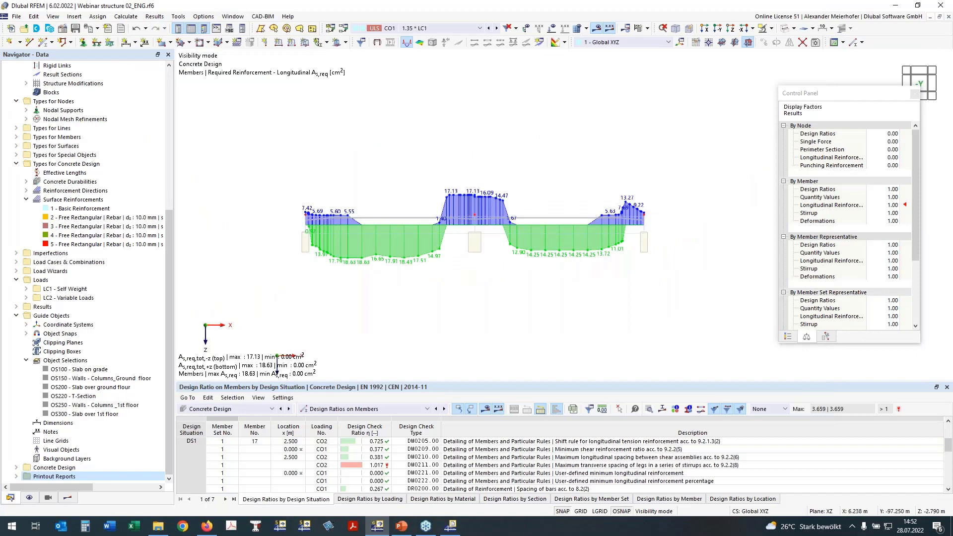
middle_click_drag(378, 174, 326, 141)
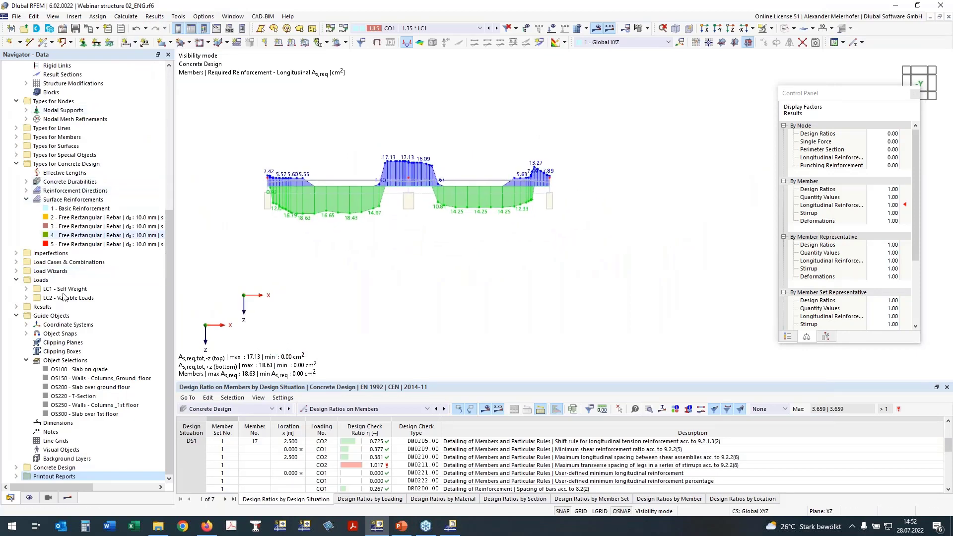
left_click(68, 498)
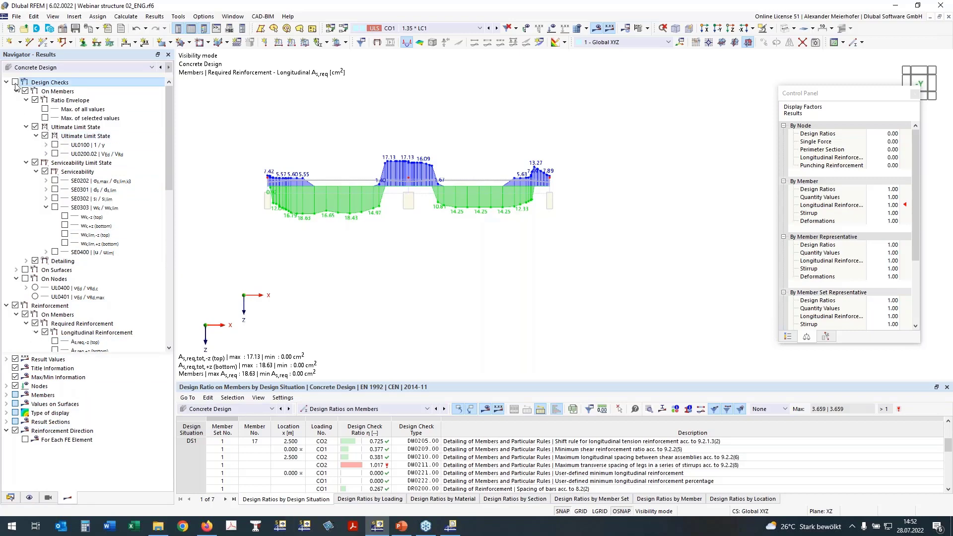
left_click(15, 305)
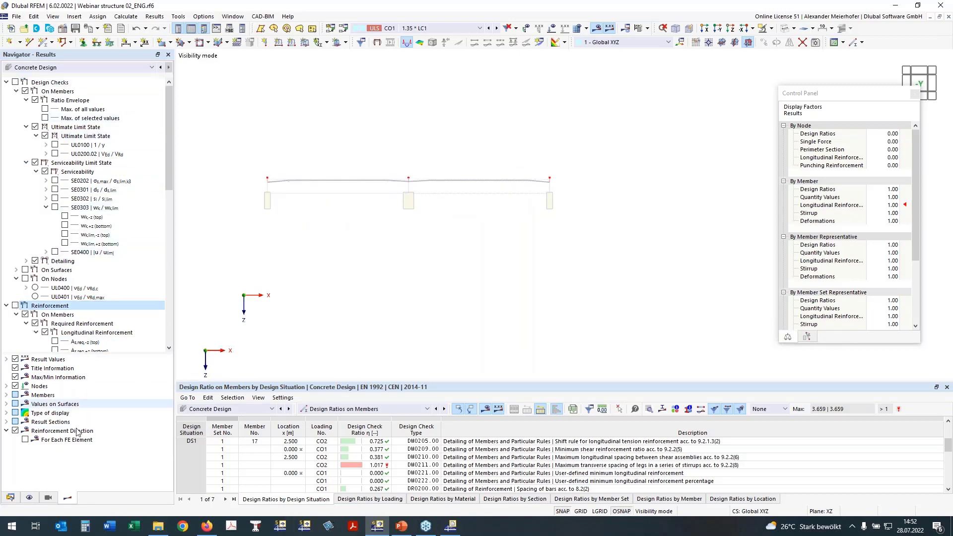
Display the member reinforcement, showing the longitudinal reinforcement description on +z (bottom) instead of -z (top).
left_click(30, 497)
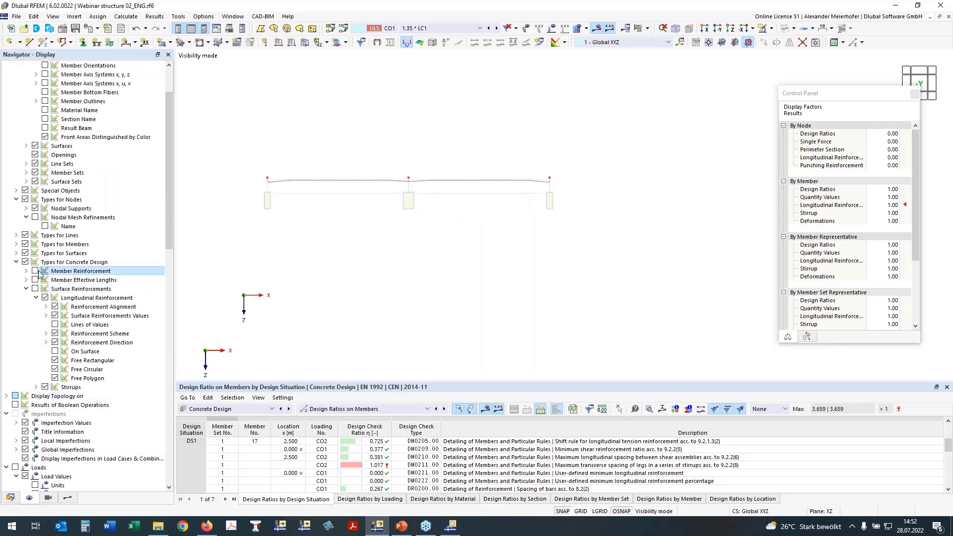
left_click(35, 271)
left_click(36, 280)
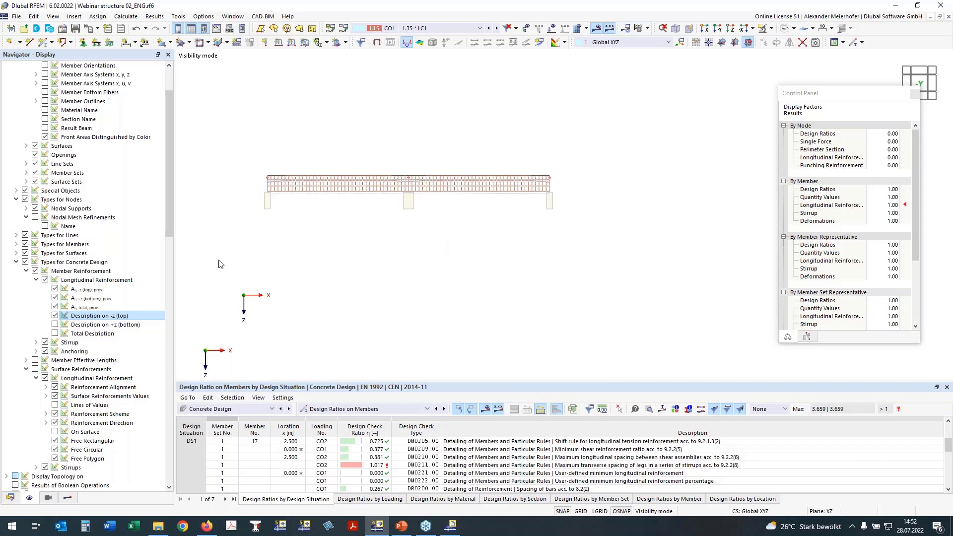
left_click(54, 325)
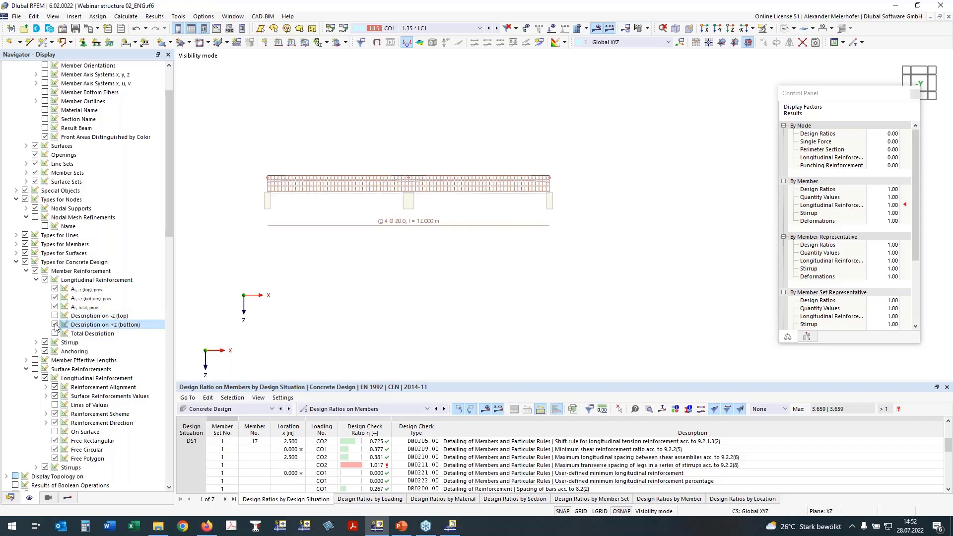
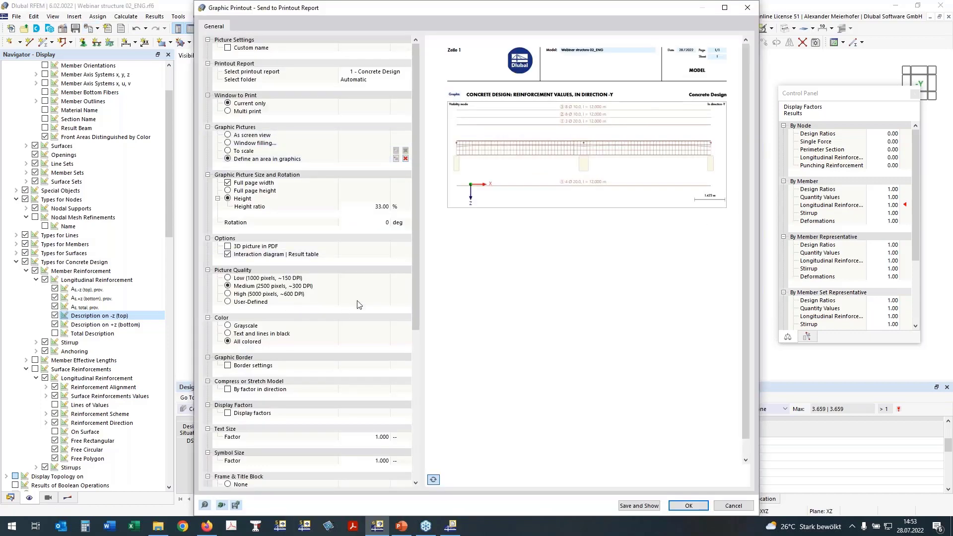
Send the graphic with the top and bottom member reinforcement descriptions to the Concrete Design printout report.
left_click(688, 507)
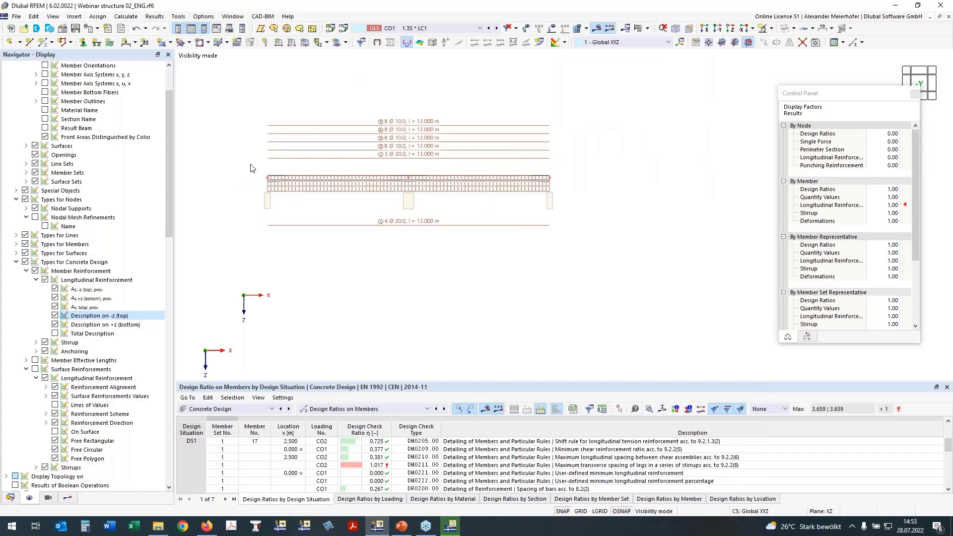
left_click(73, 498)
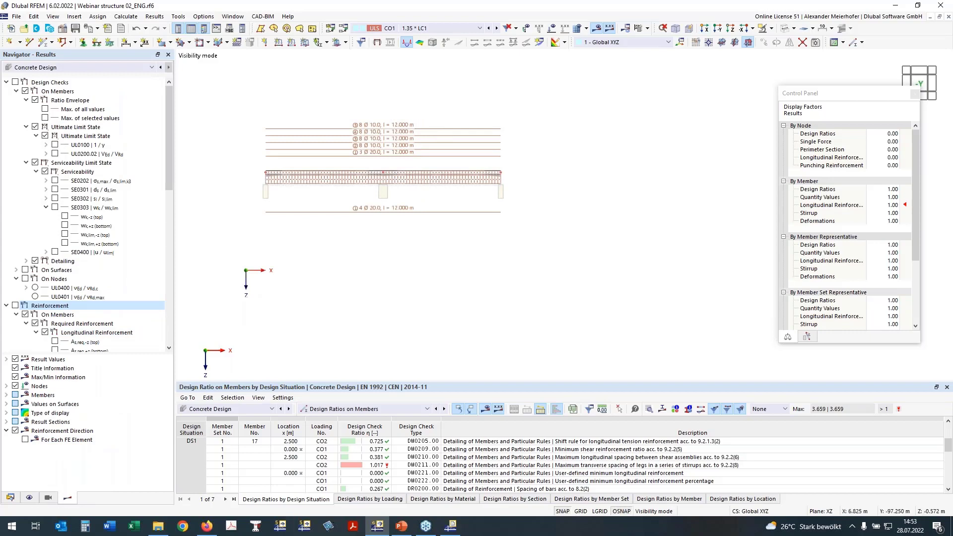
middle_click_drag(347, 258, 404, 256)
left_click(30, 498)
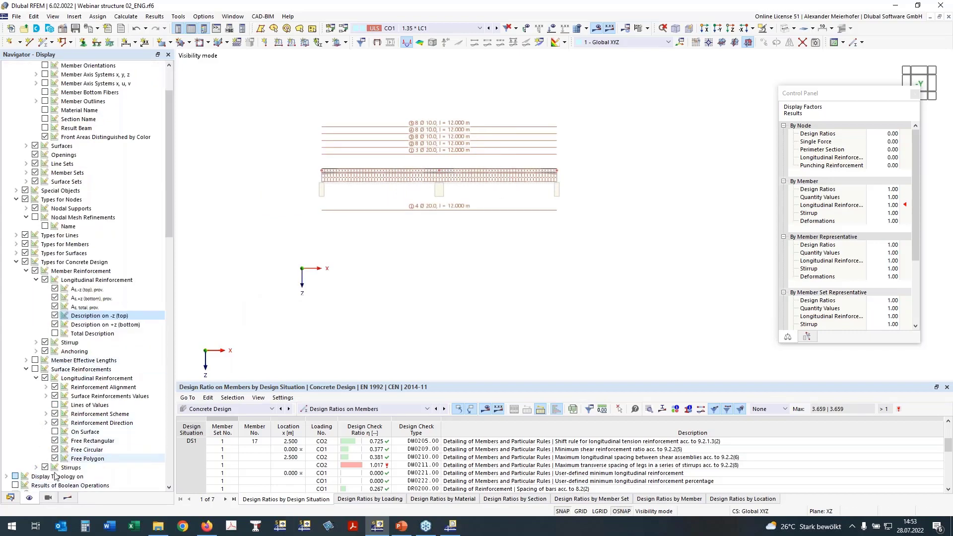
Limit the visibility to OS200 - Slab over ground floor by hiding OS220 - T-Section, and view the slab in plan along Z.
left_click(49, 497)
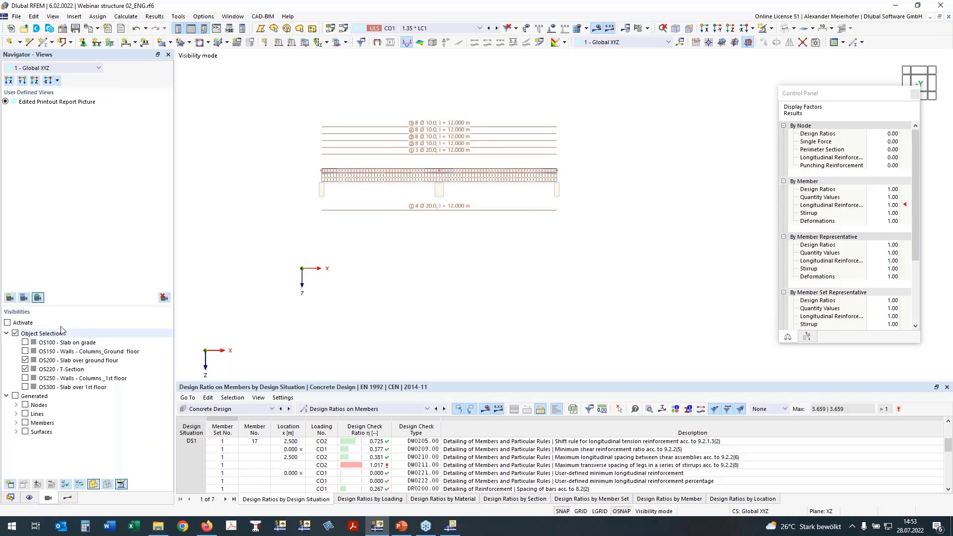
left_click(25, 370)
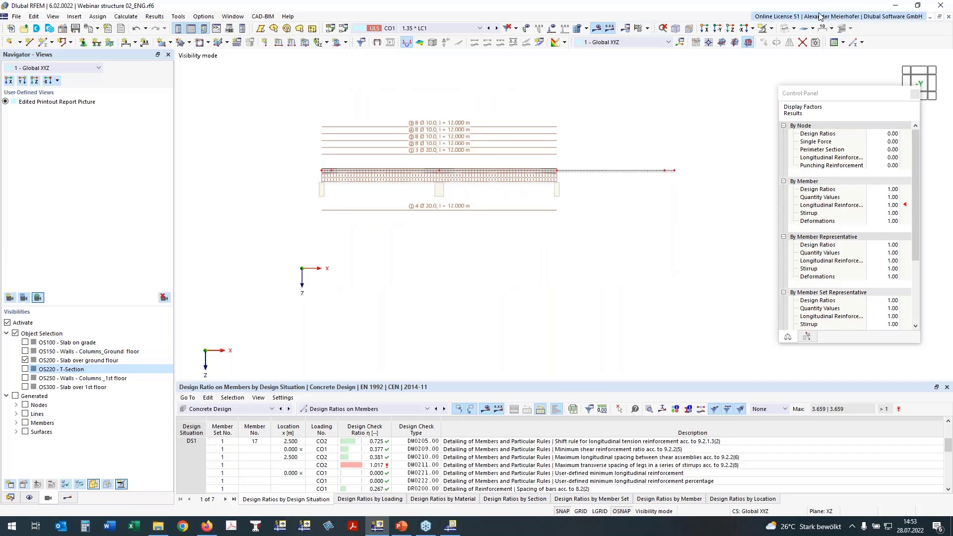
left_click(728, 30)
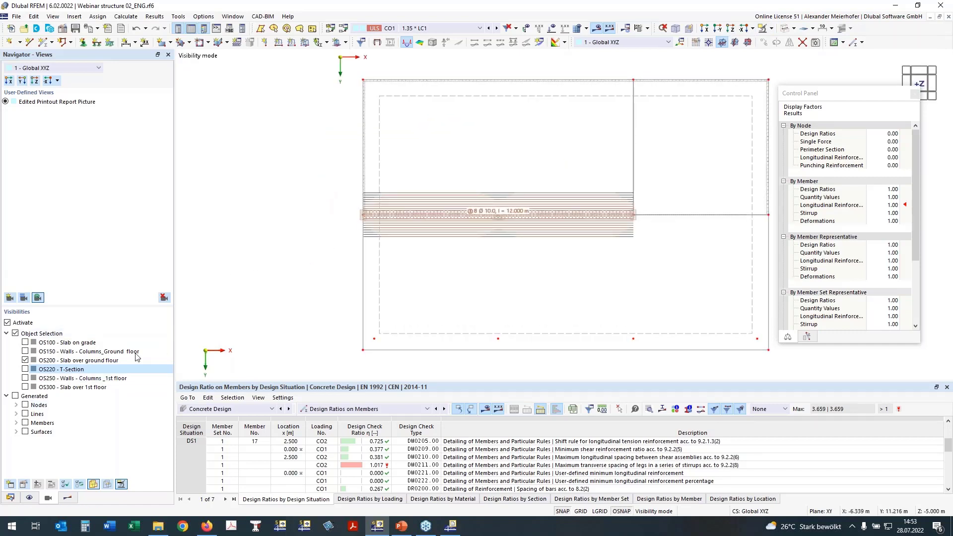
middle_click_drag(410, 267, 340, 272)
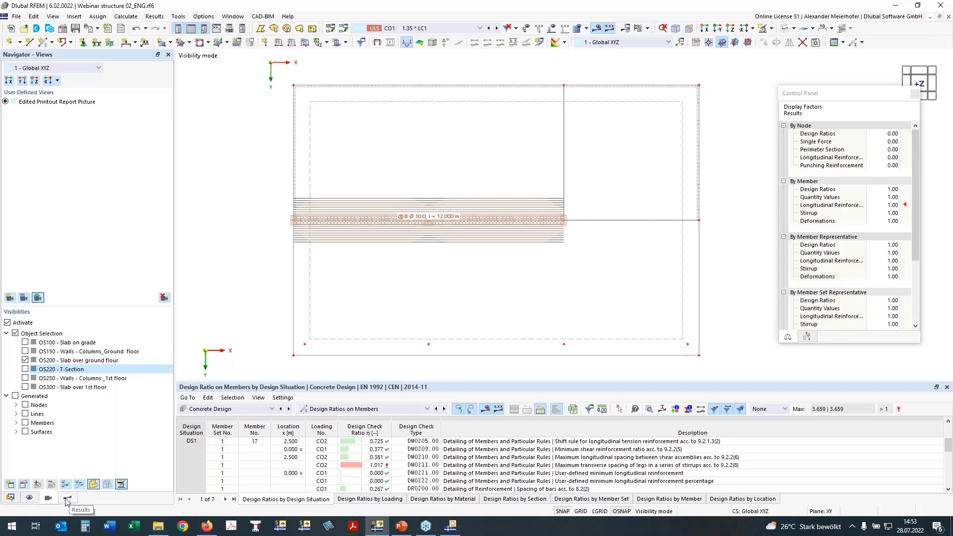
Turn off the display of the member reinforcement under the concrete design types.
left_click(29, 497)
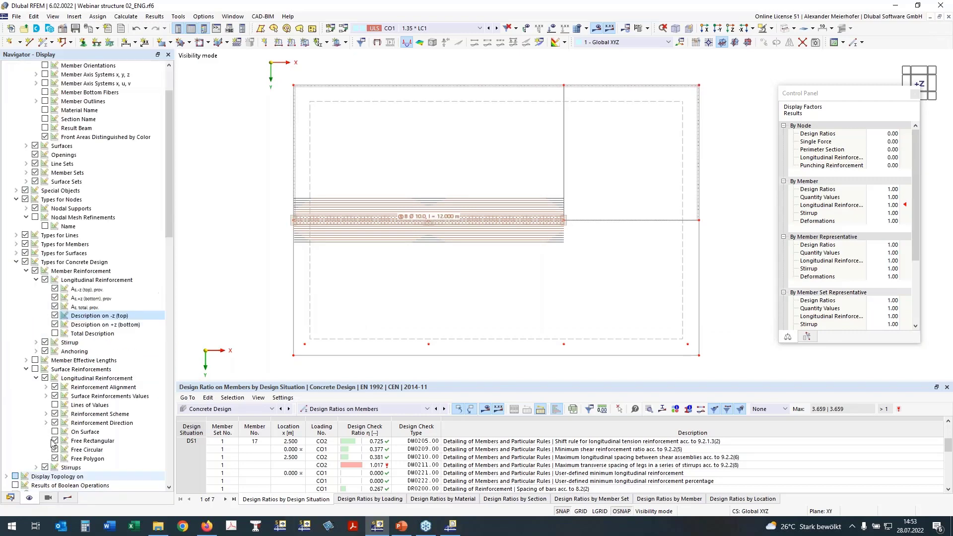
scroll(71, 210, "up", 3)
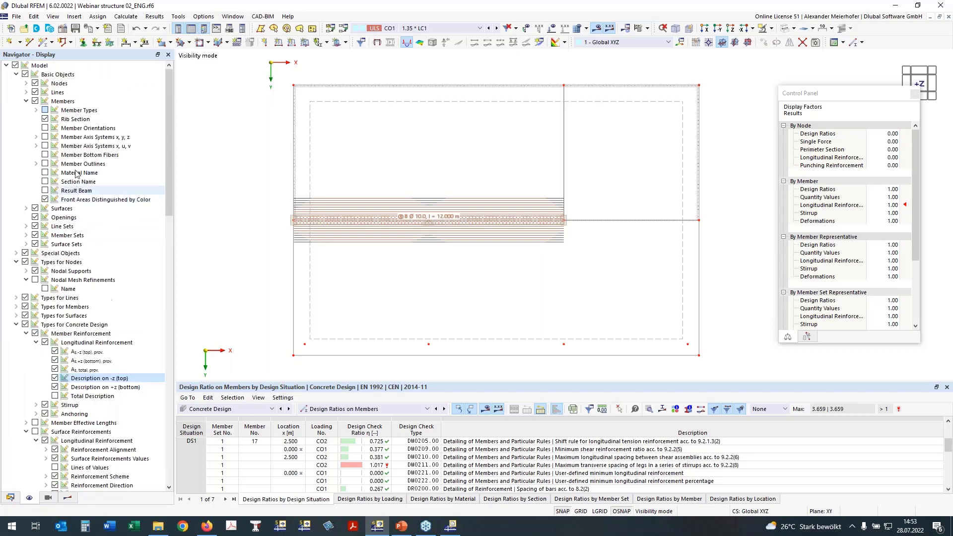
left_click(35, 333)
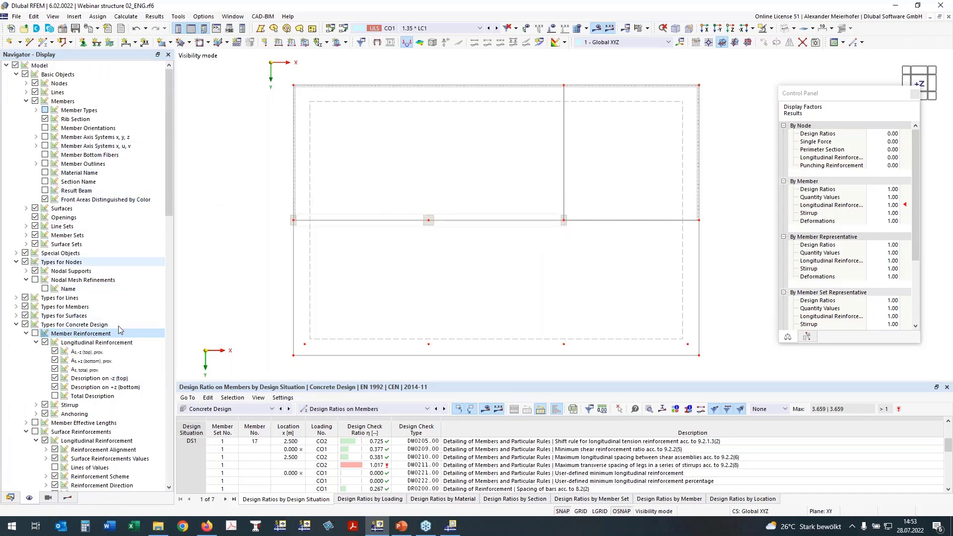
Replace the member design checks with the surface checks and view UL0101.01 and UL0101.02 for the top reinforcement.
left_click(67, 498)
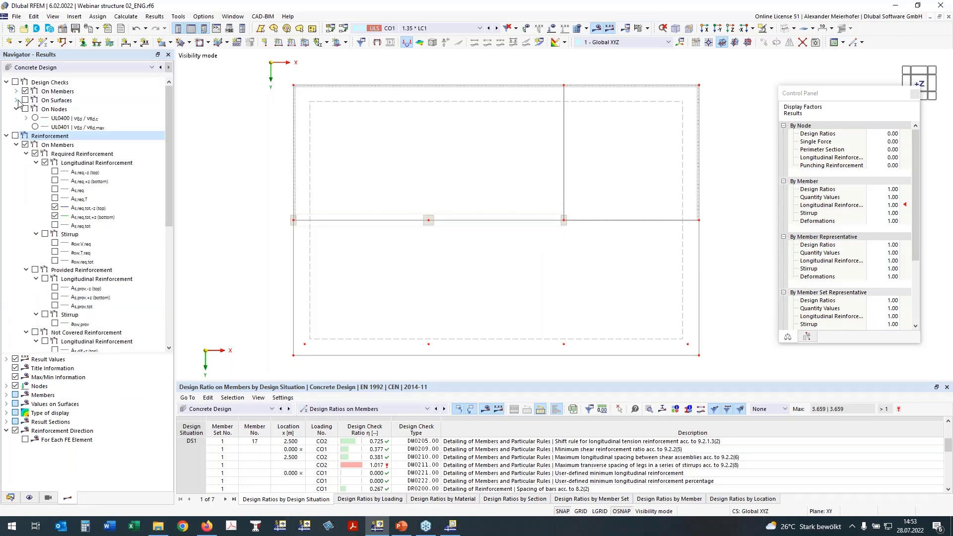
left_click(17, 101)
left_click(25, 91)
left_click(55, 128)
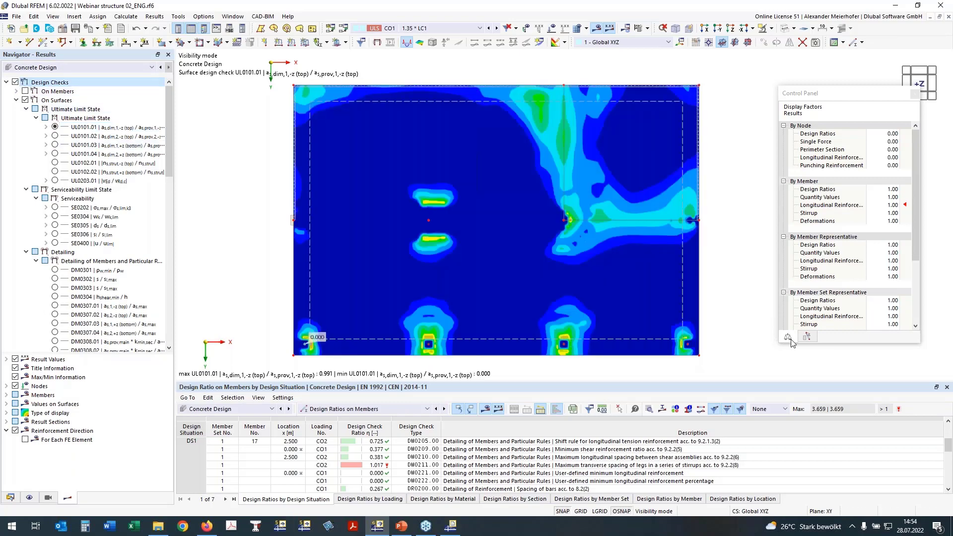
left_click(55, 135)
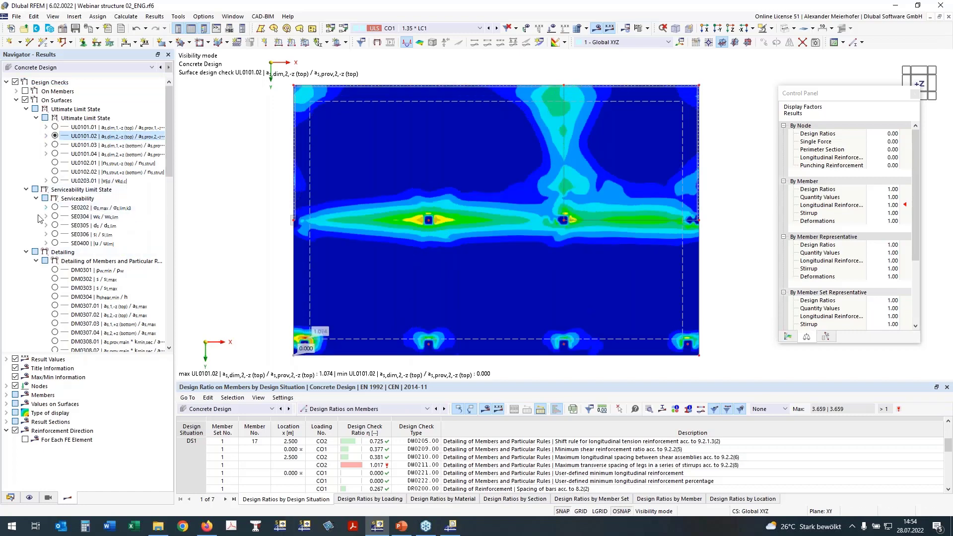
View the surface deflection check SE0400 and its uz deformation on the slab.
left_click(55, 243)
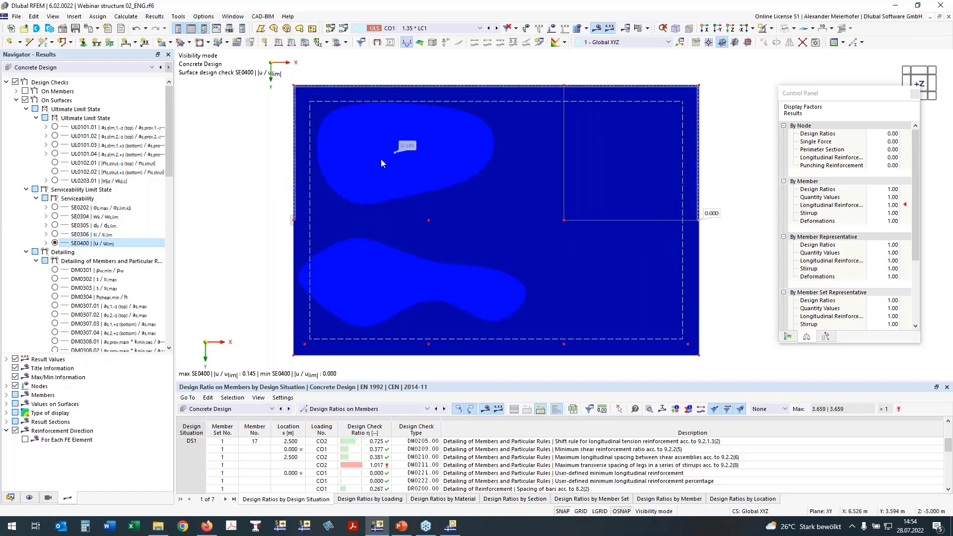
left_click(46, 243)
left_click(65, 252)
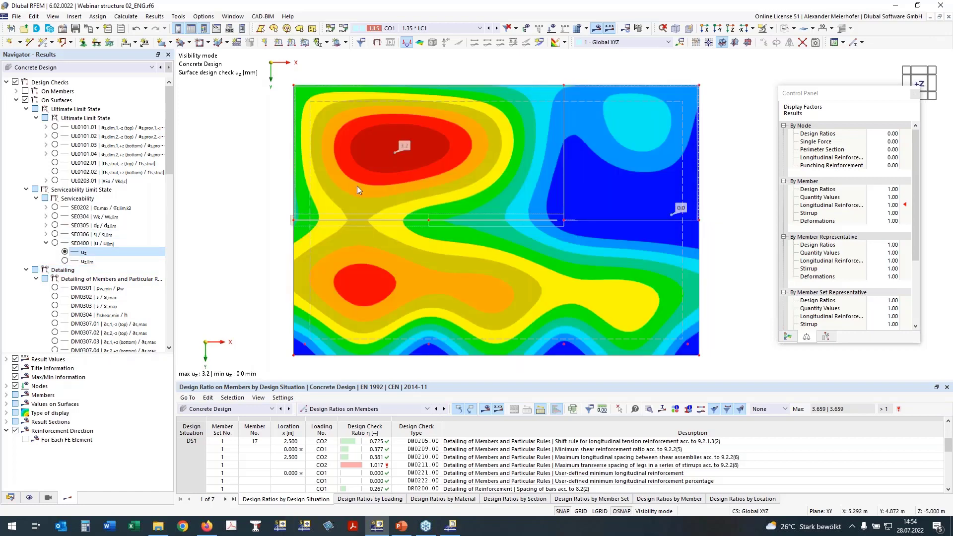
left_click(46, 243)
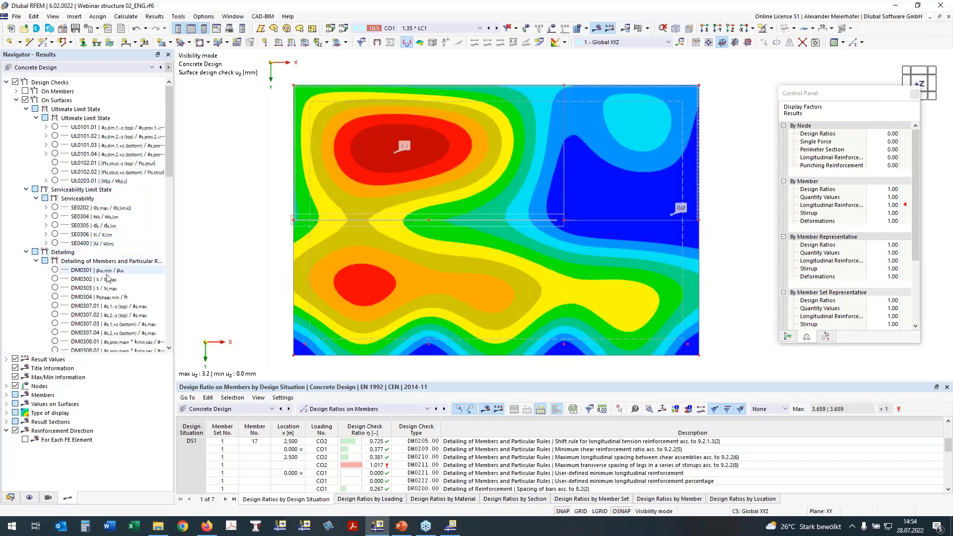
Display the punching check UL0400 (vEd / vRd,c) on nodes and hide the surface design check results.
left_click(26, 252)
left_click(25, 261)
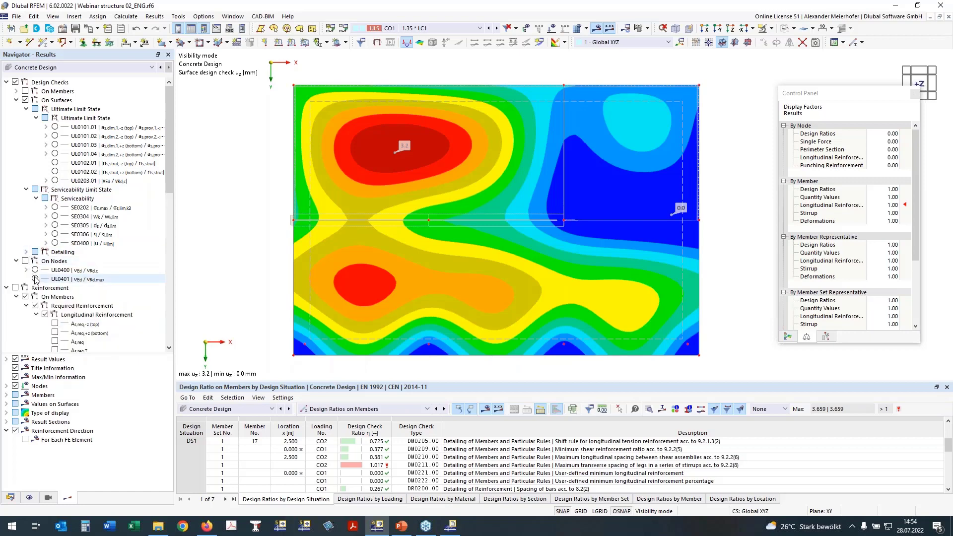
left_click(35, 270)
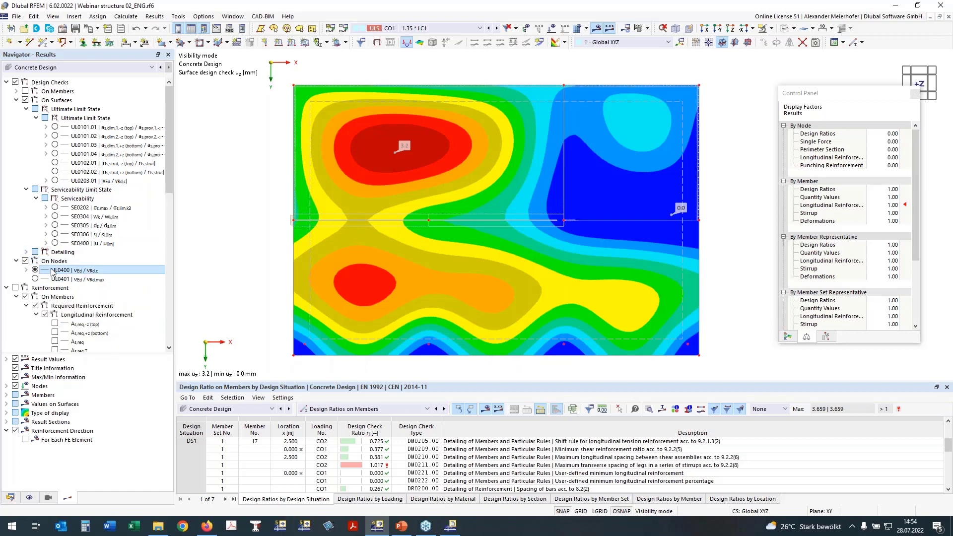
mouse_move(379, 266)
middle_mouse_down()
mouse_move(365, 234)
mouse_move(372, 251)
middle_mouse_up()
left_click(25, 100)
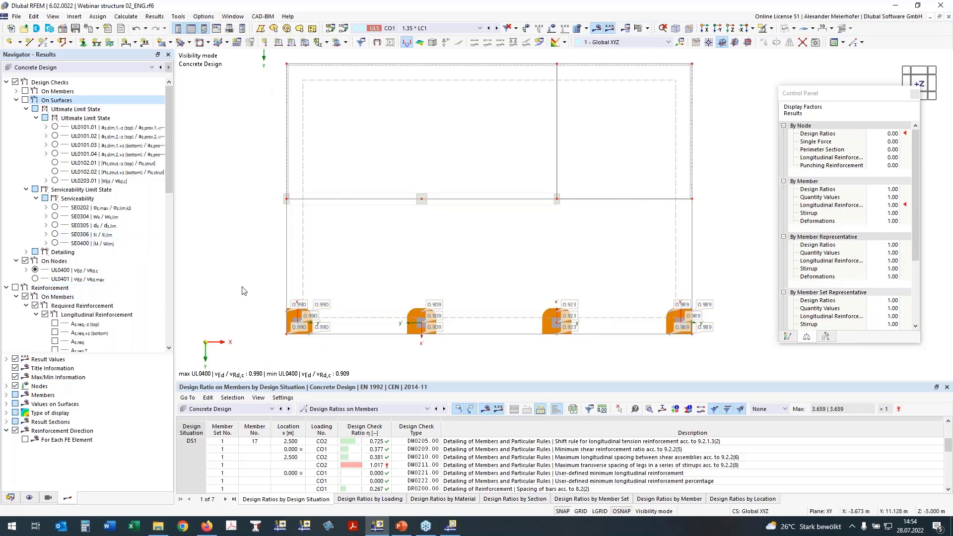
left_click(6, 288)
middle_click_drag(375, 331, 398, 345)
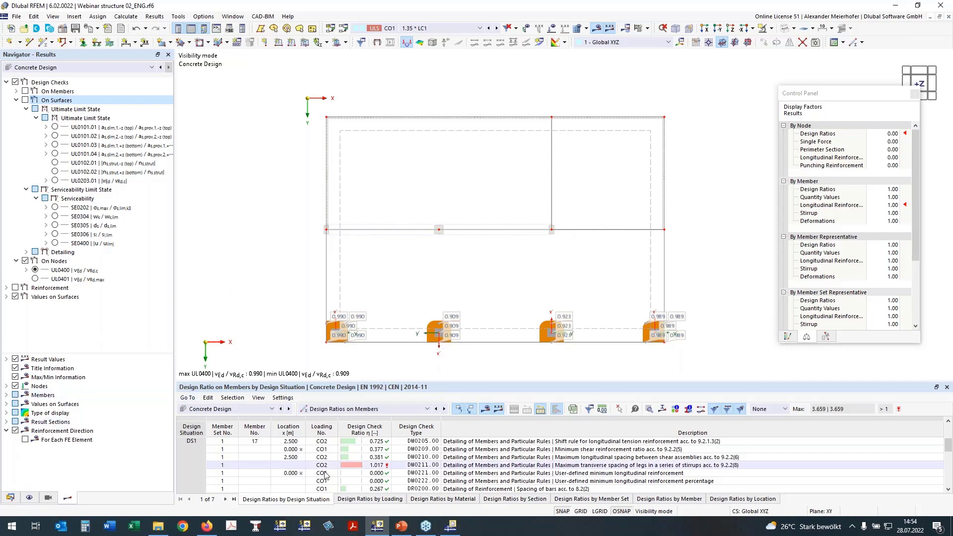
Review the graphics and reinforcement tables in the Concrete Design printout report, and minimize the report window.
left_click(452, 525)
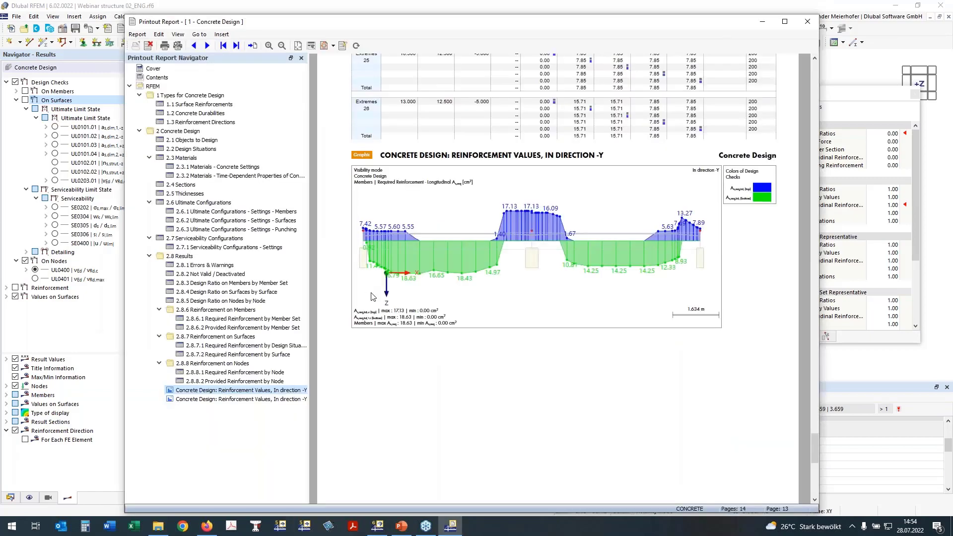
scroll(310, 296, "up", 10)
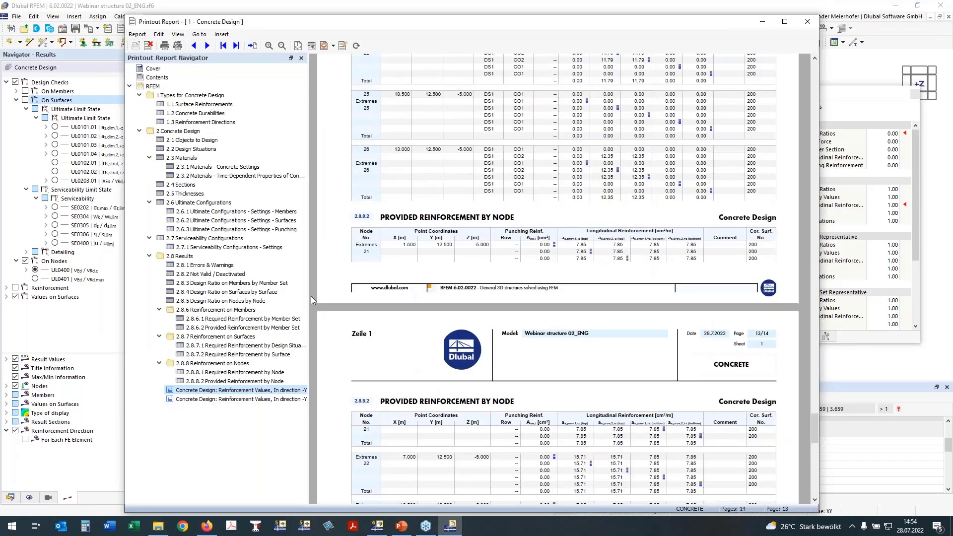
scroll(311, 296, "down", 10)
left_click(763, 26)
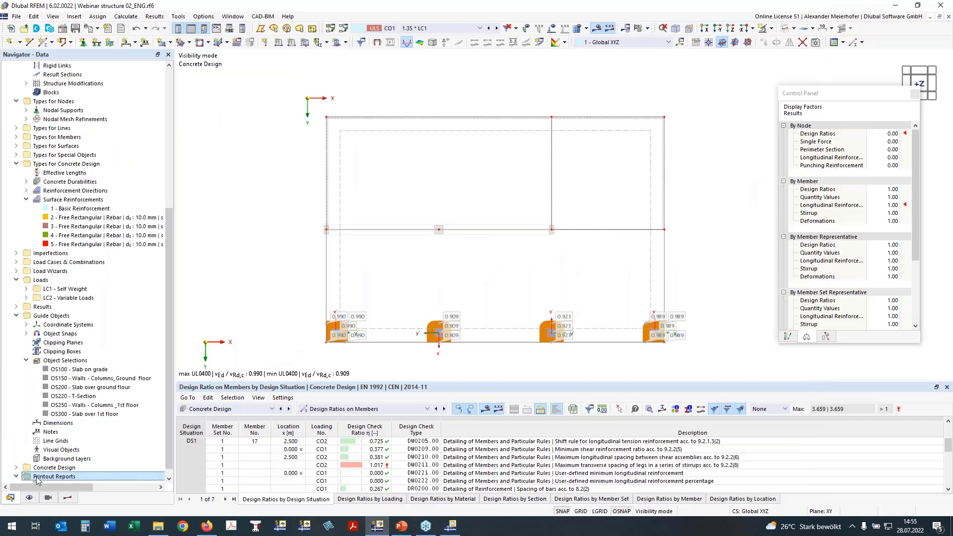
Create a new printout report named "Annex for Plots", deselect all its report items, and open its printer and page settings.
right_click(40, 477)
left_click(76, 425)
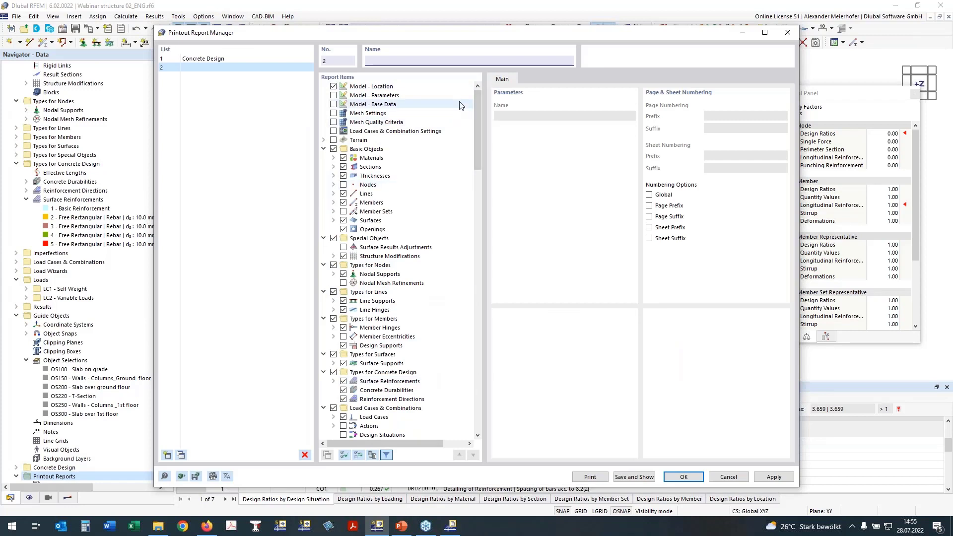
type("Annex for Plots")
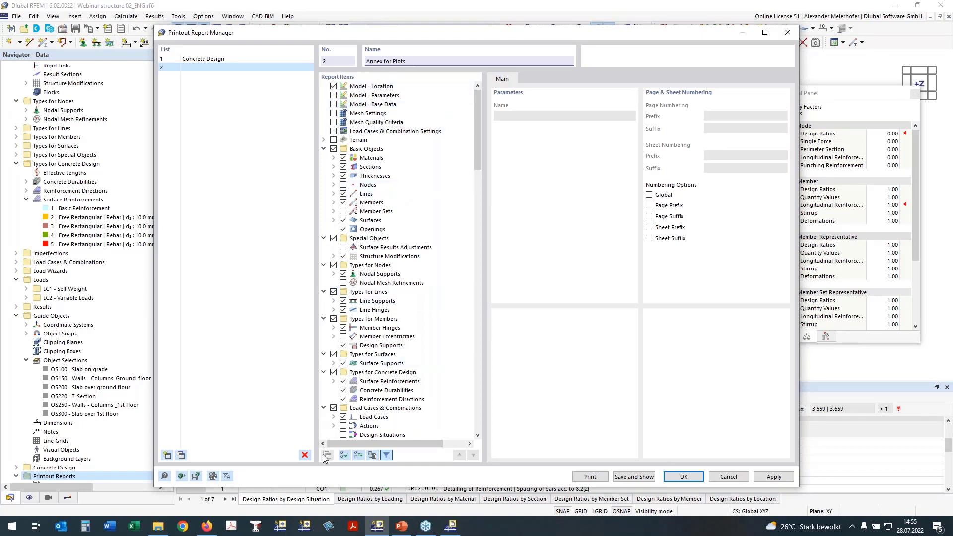
left_click(358, 454)
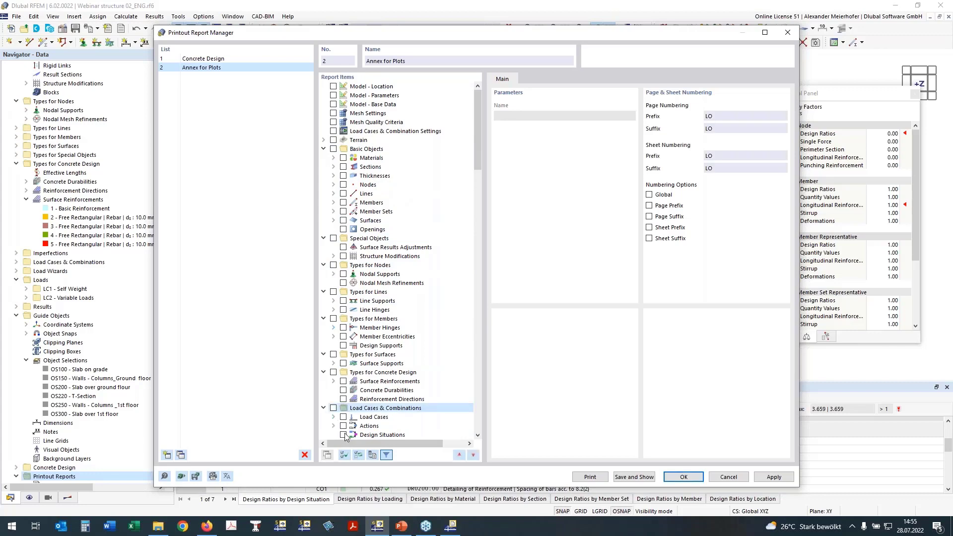
left_click(382, 435)
scroll(464, 396, "down", 7)
scroll(463, 396, "down", 15)
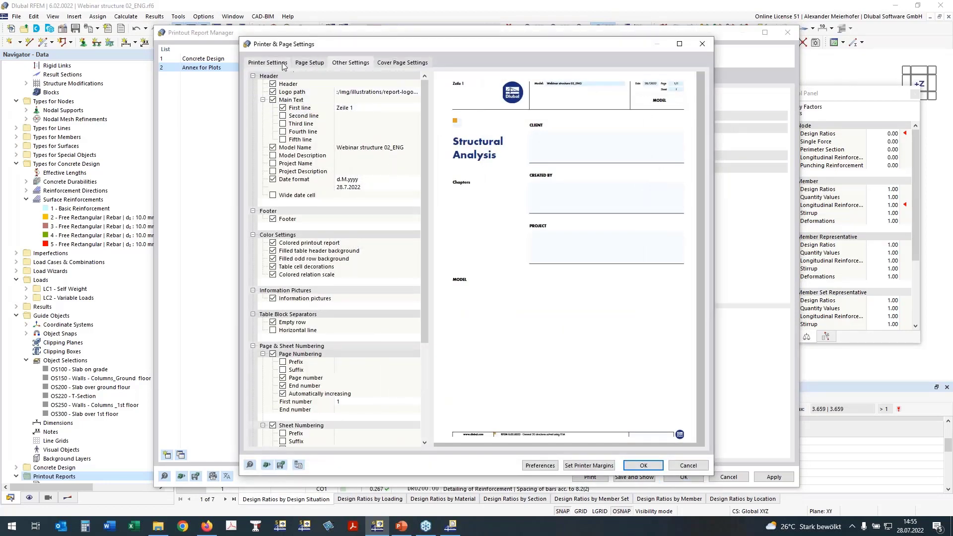
Choose iR-ADV 6065 as the printer for the Annex for Plots report.
left_click(312, 65)
left_click(282, 65)
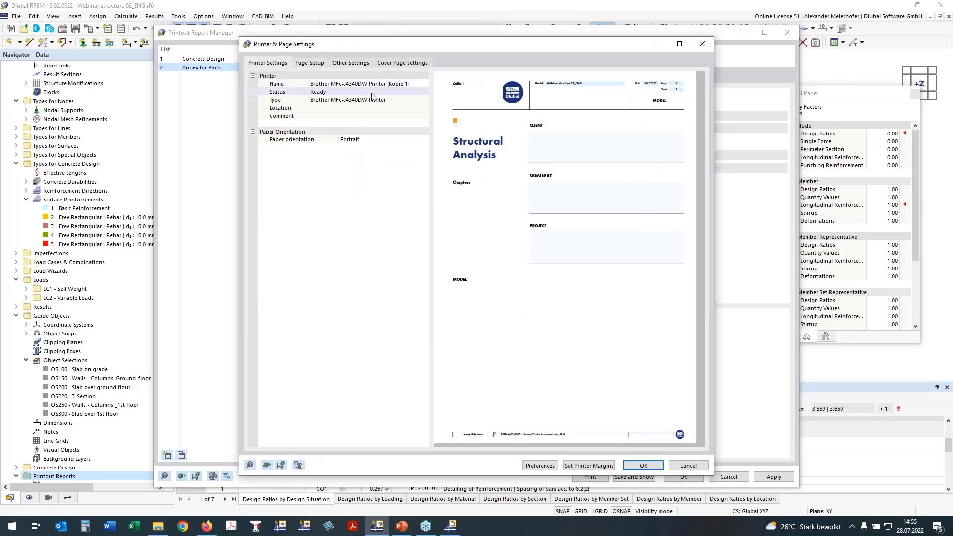
left_click(376, 84)
left_click(376, 84)
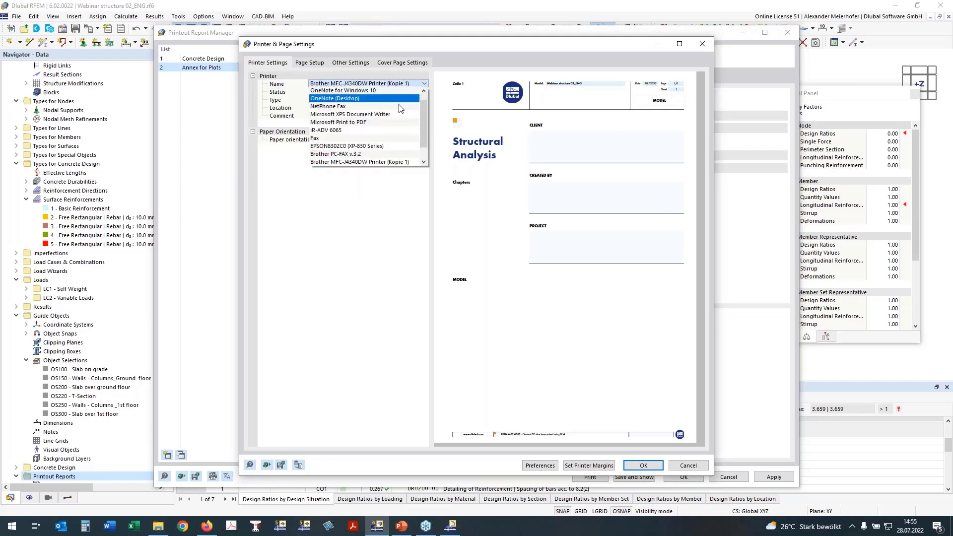
left_click(370, 131)
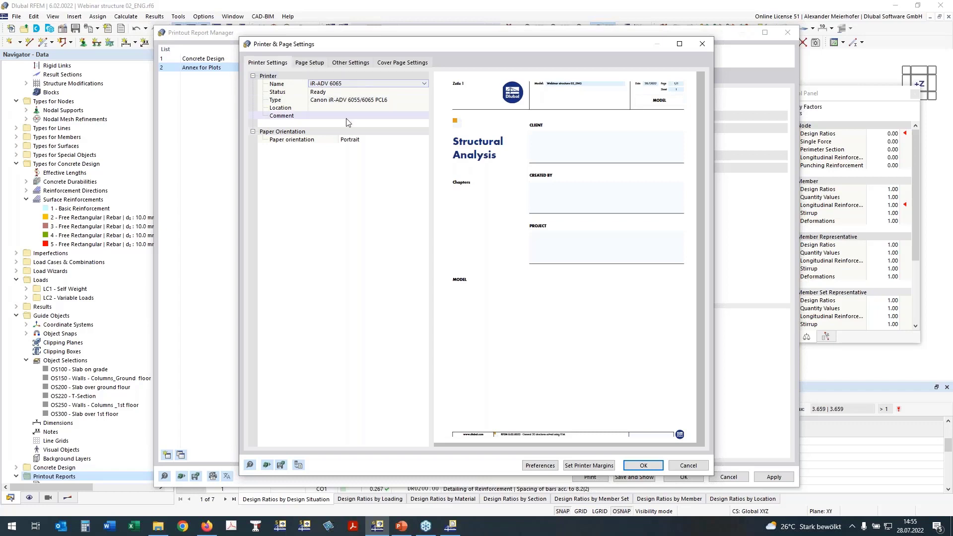
Set the report's paper format to A3 and its bottom margin to 7 mm.
left_click(311, 65)
left_click(354, 83)
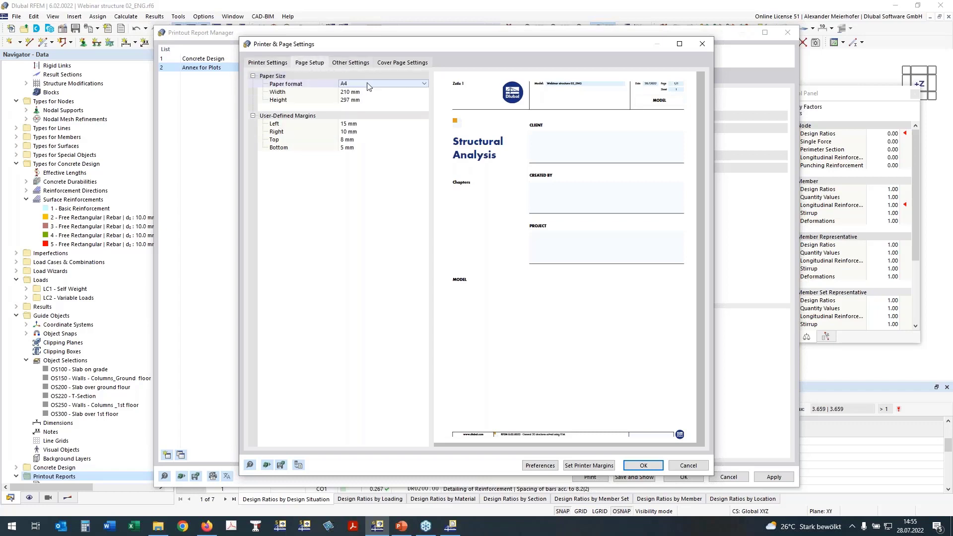
left_click(370, 84)
left_click(376, 153)
left_click(351, 147)
left_click(343, 148)
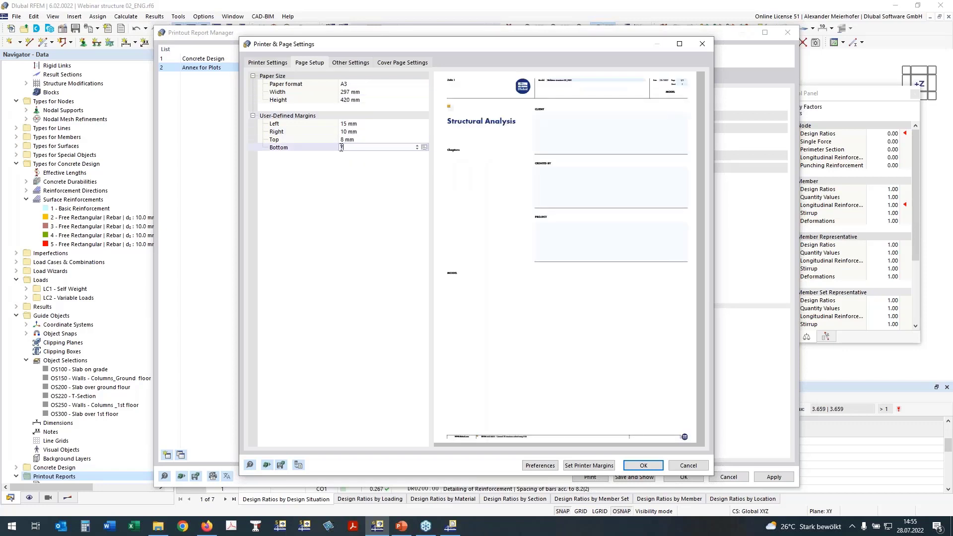
type("7")
key("Return")
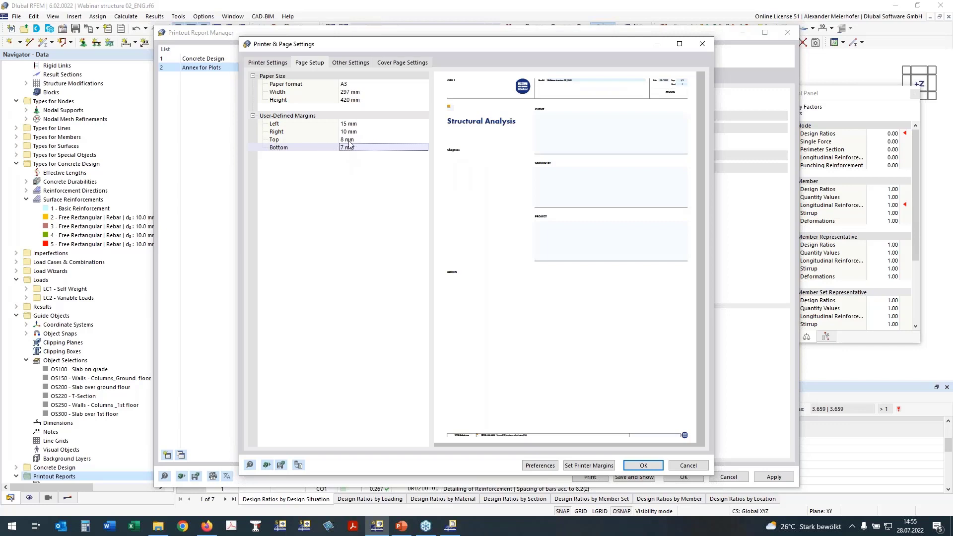
Turn off the cover page for the Annex for Plots report, and save and display the report.
left_click(402, 63)
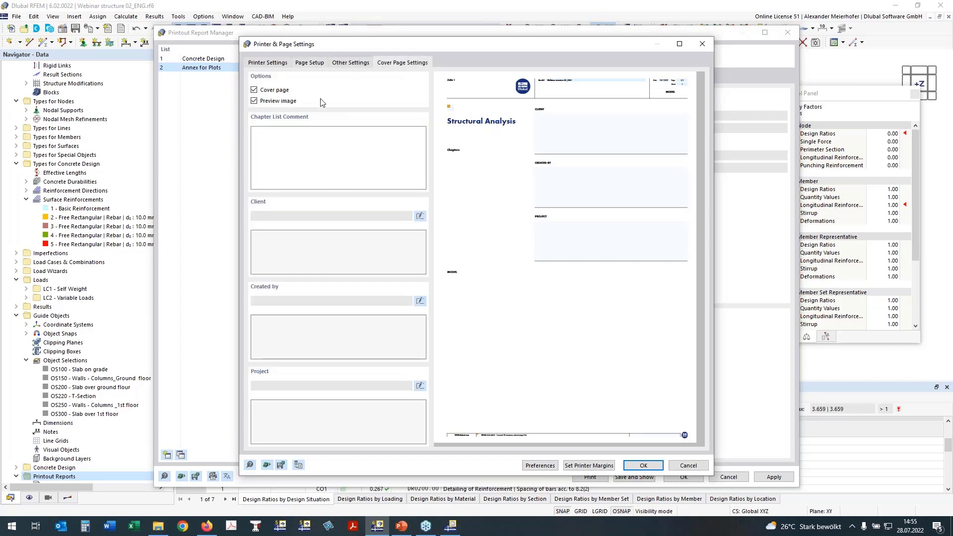
left_click(254, 90)
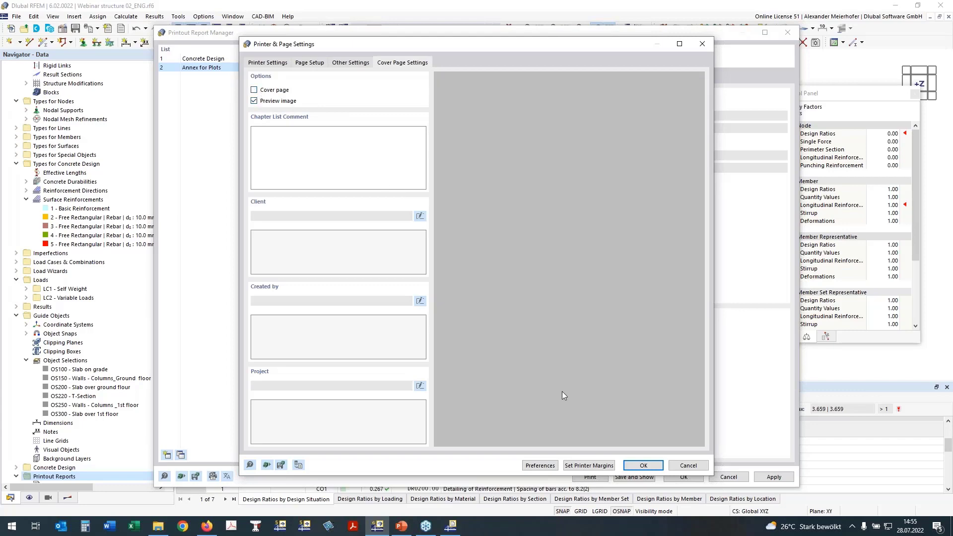
left_click(642, 466)
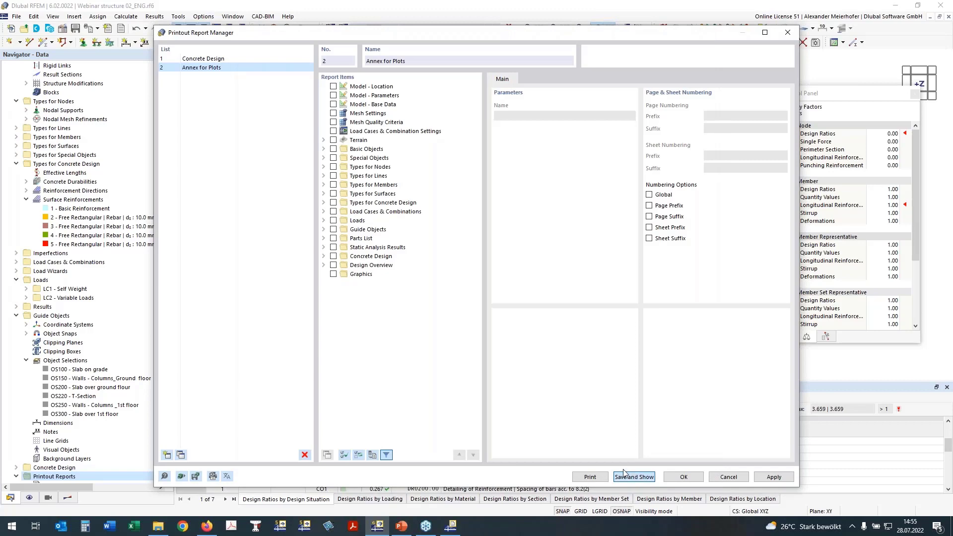
left_click(626, 476)
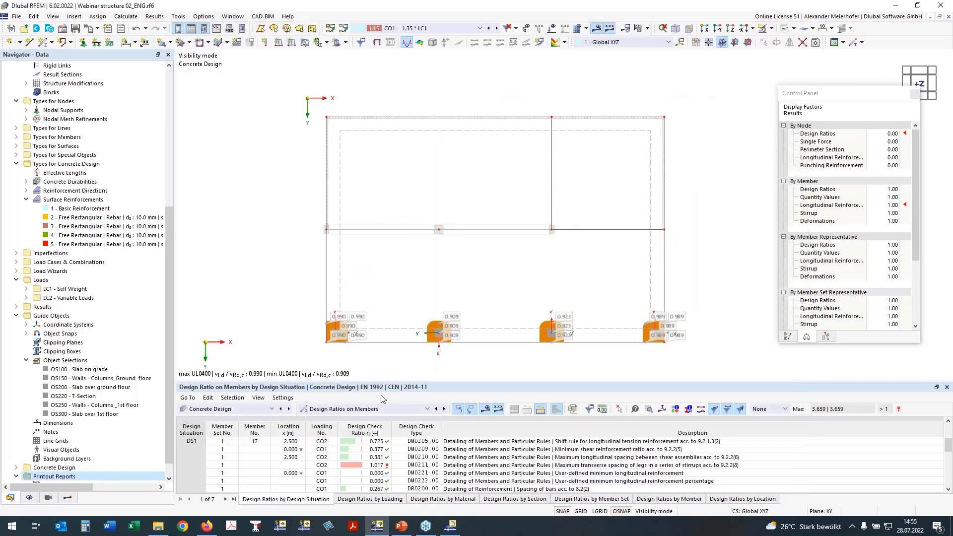
Check the open Concrete Design and Annex for Plots report windows, and return to the model.
mouse_move(459, 531)
left_click(455, 530)
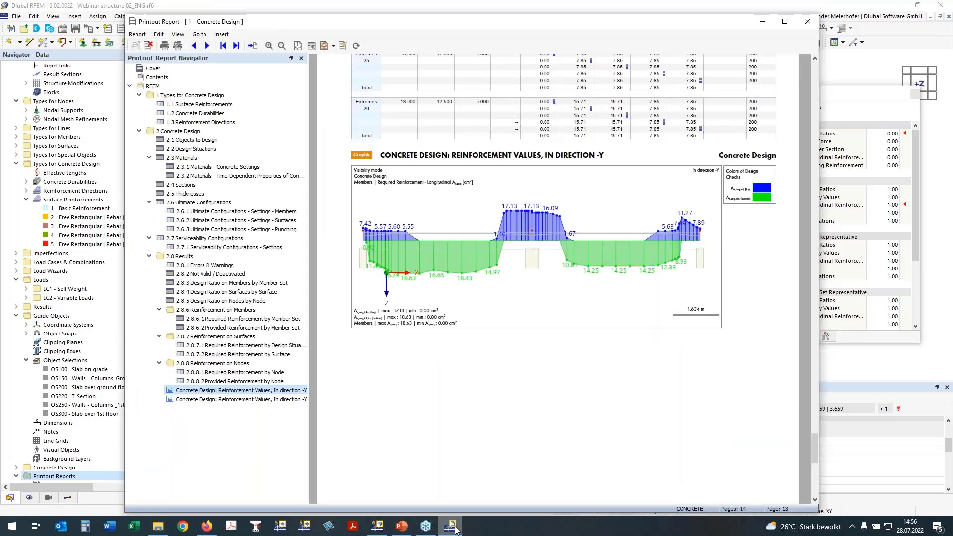
left_click(455, 530)
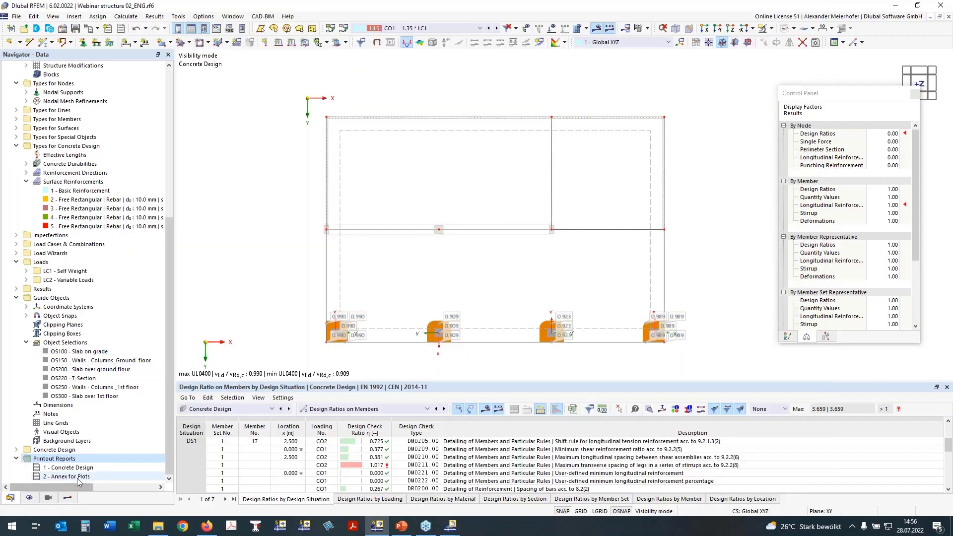
mouse_move(451, 530)
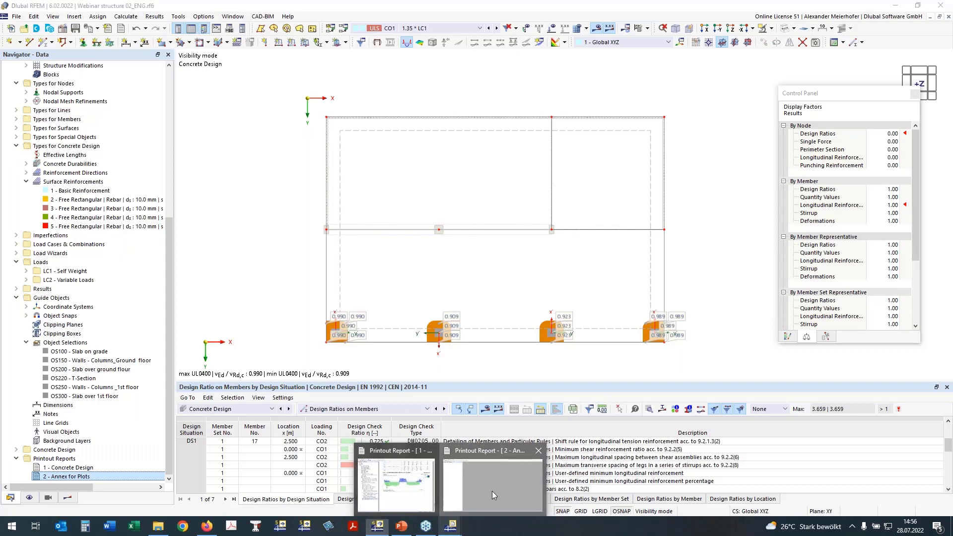
left_click(493, 490)
left_click(895, 5)
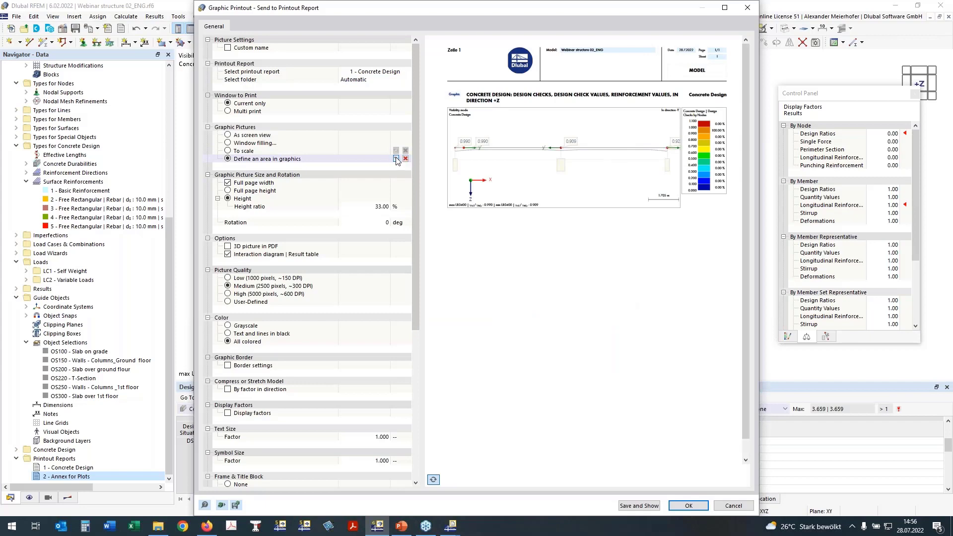
Redefine the graphic's print area in the +Z view as a clipped rectangle framing the entire slab.
left_click(395, 159)
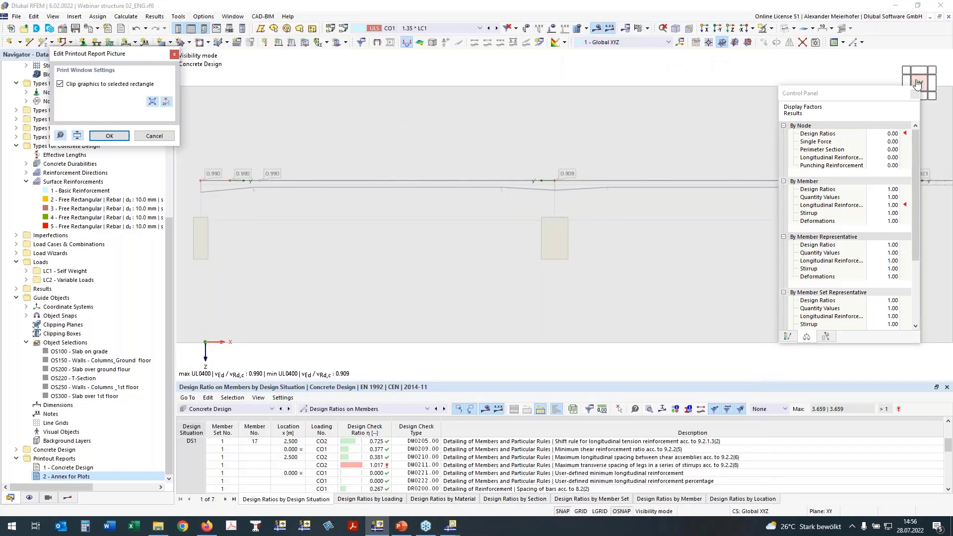
left_click(730, 28)
left_click(731, 29)
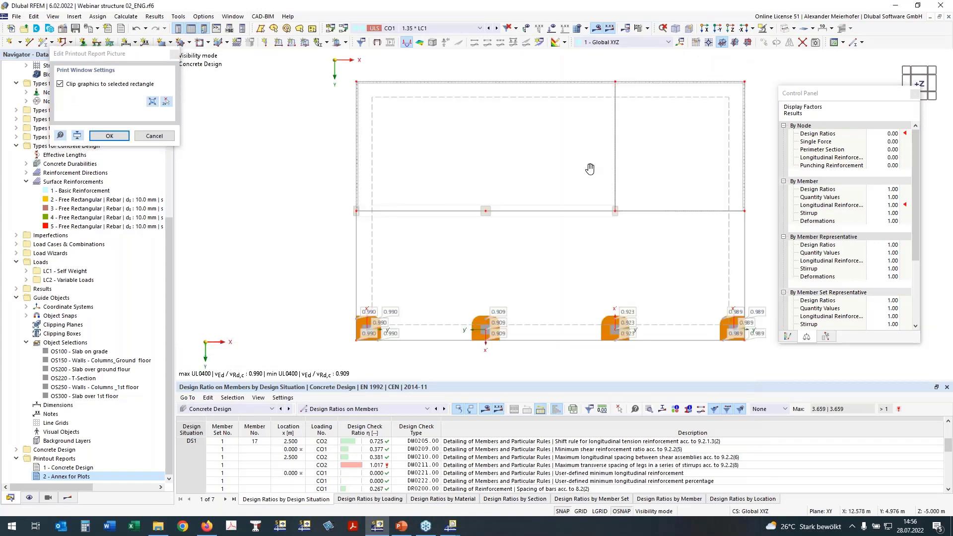
middle_click_drag(590, 168, 525, 172)
left_click(152, 101)
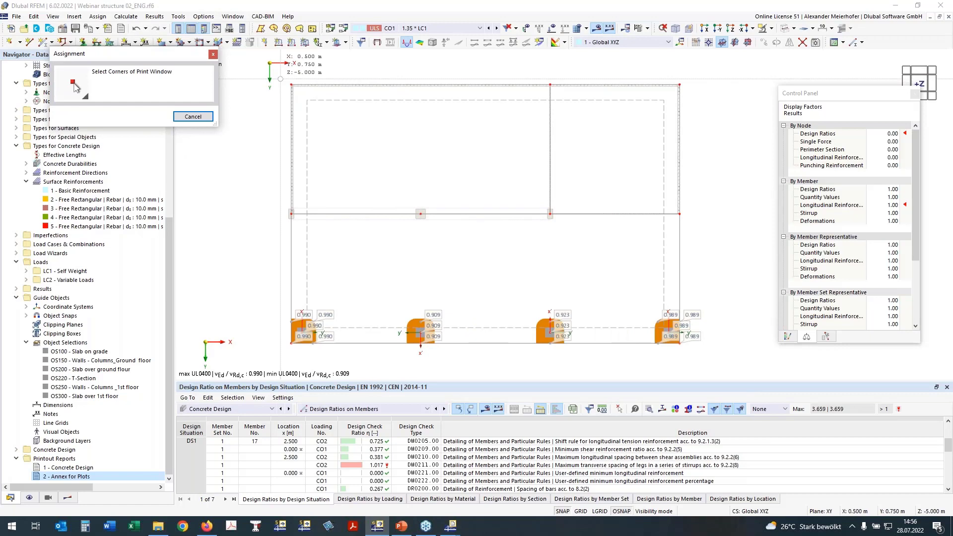
left_click_drag(280, 76, 705, 328)
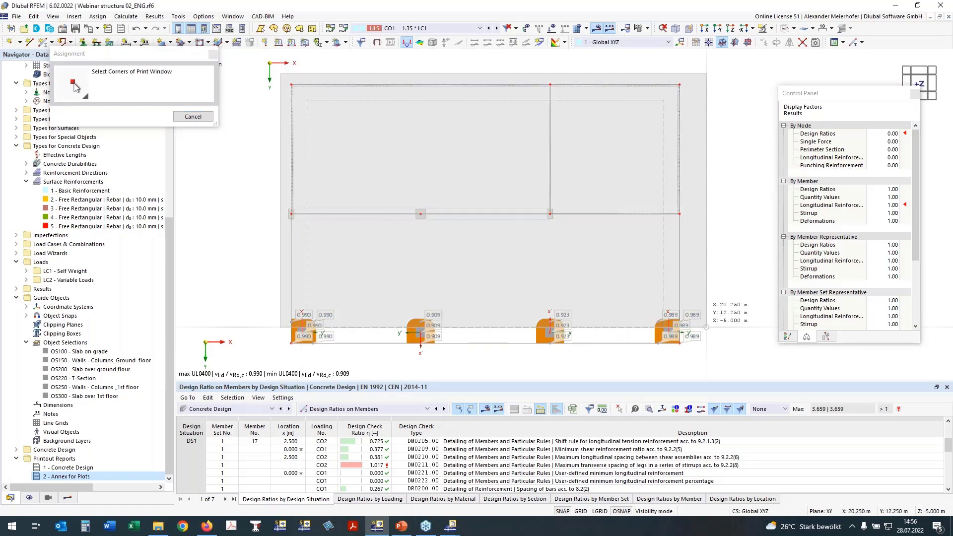
left_click(706, 359)
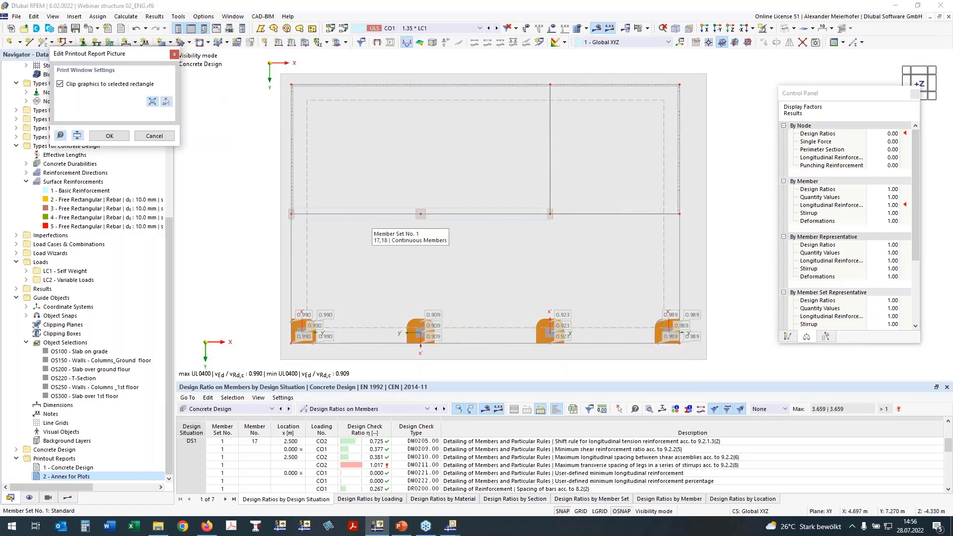
left_click(109, 135)
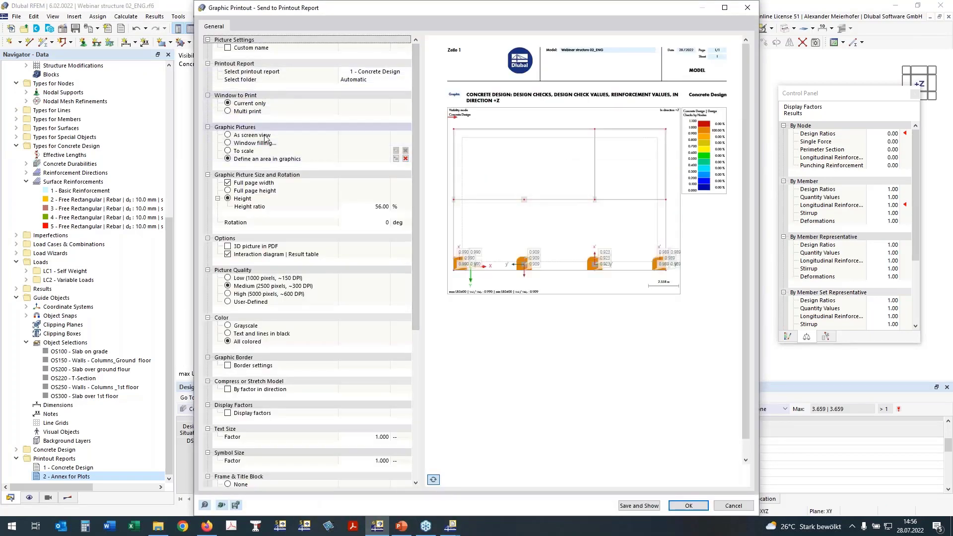
Set the graphic printout to multi print, exclude the model and load views, and show the design add-on results.
left_click(229, 112)
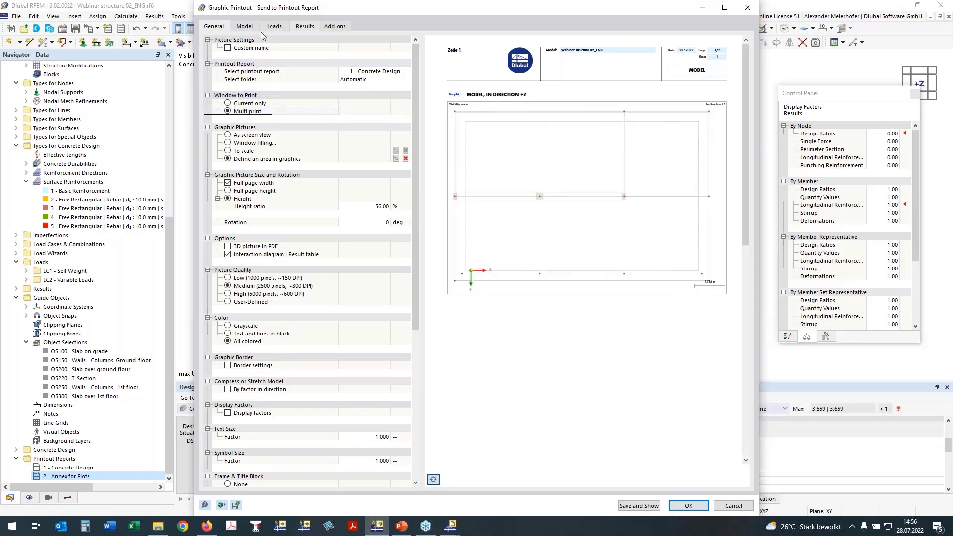
left_click(244, 27)
left_click(219, 40)
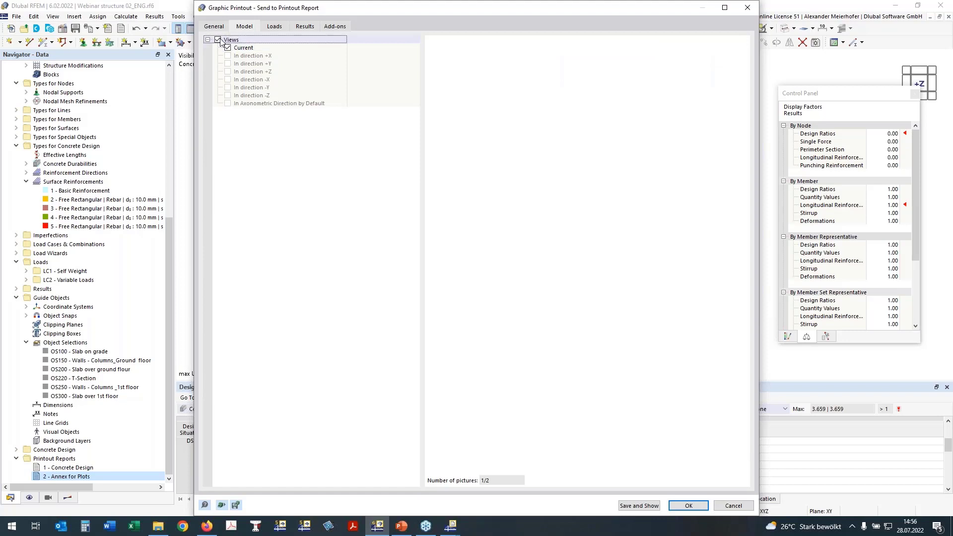
left_click(274, 26)
left_click(218, 40)
left_click(304, 27)
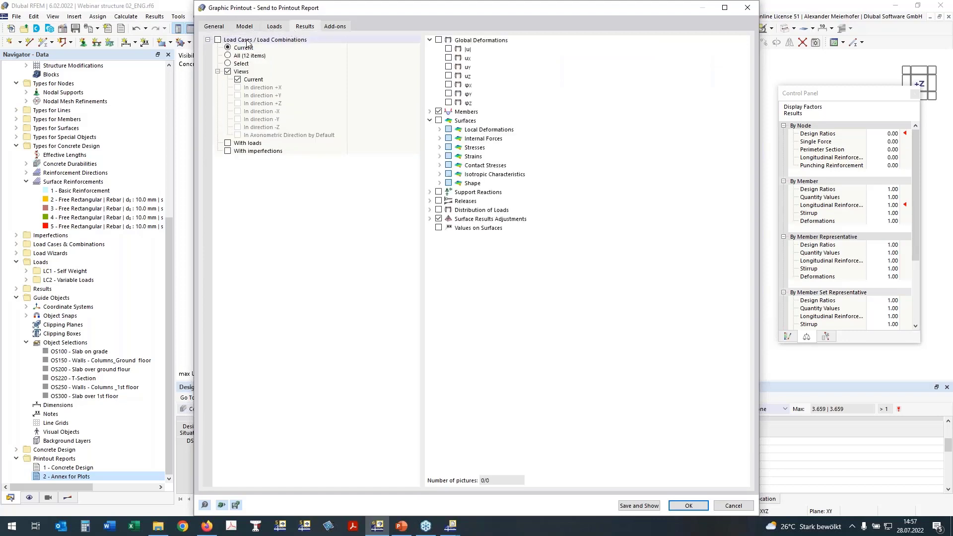
left_click(332, 28)
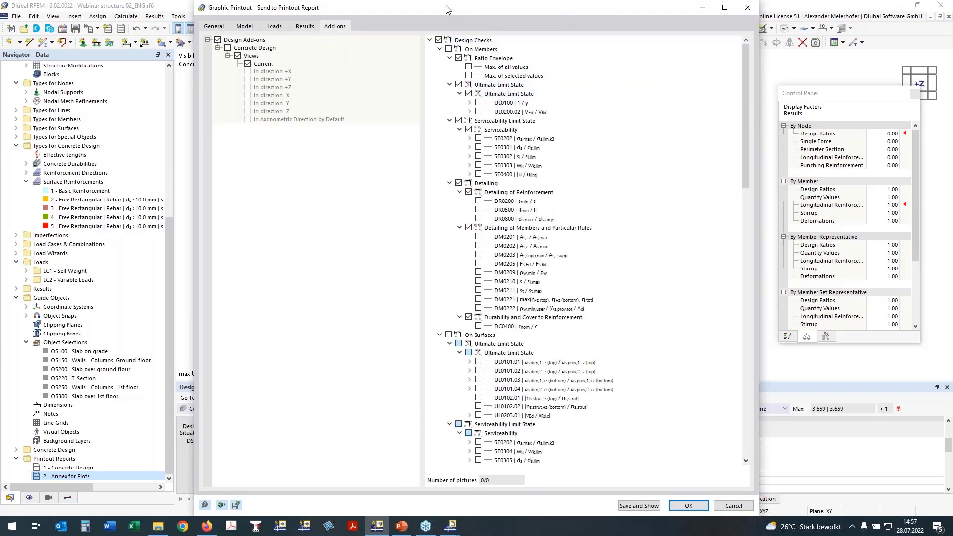
left_click_drag(418, 8, 323, 8)
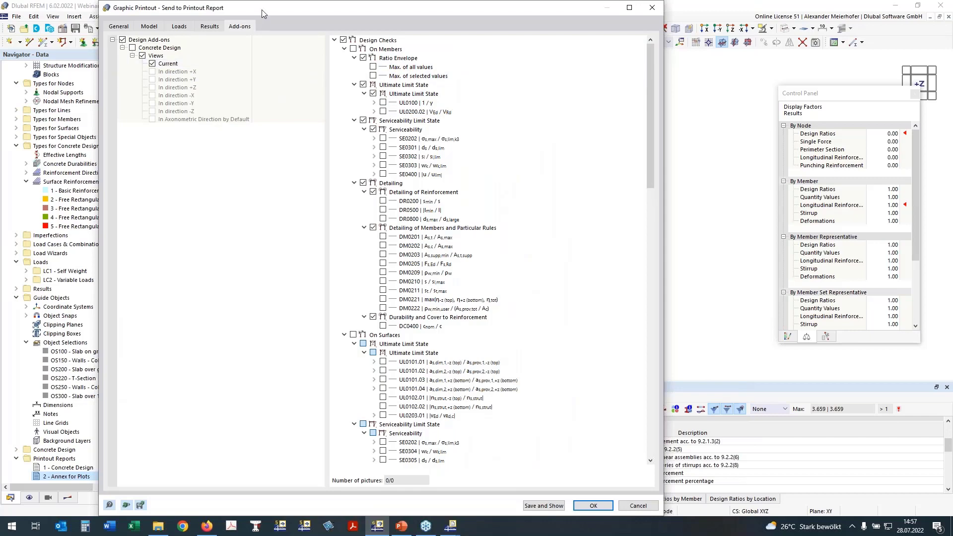
left_click_drag(287, 12, 382, 20)
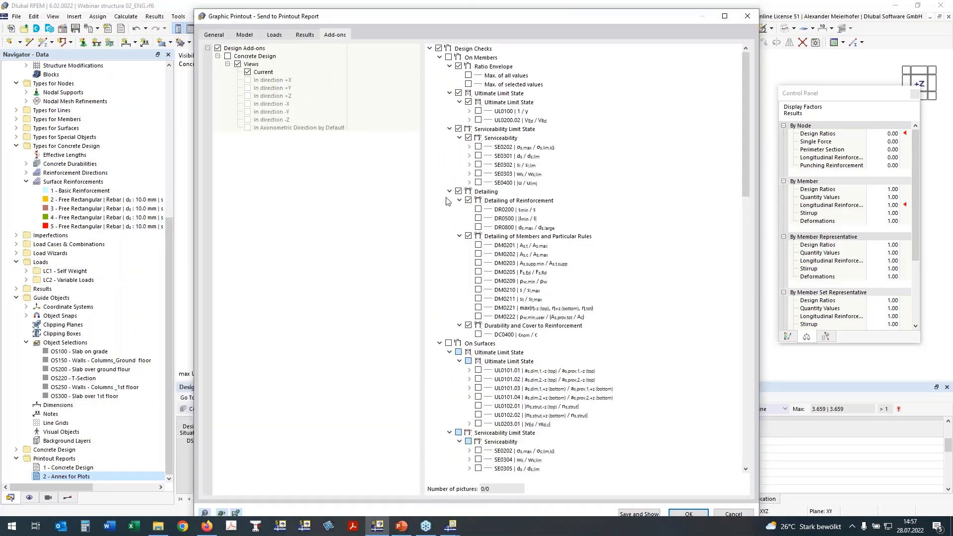
Include the ultimate limit state checks UL0101.01 through UL0101.04 on surfaces in the pictures.
left_click(439, 58)
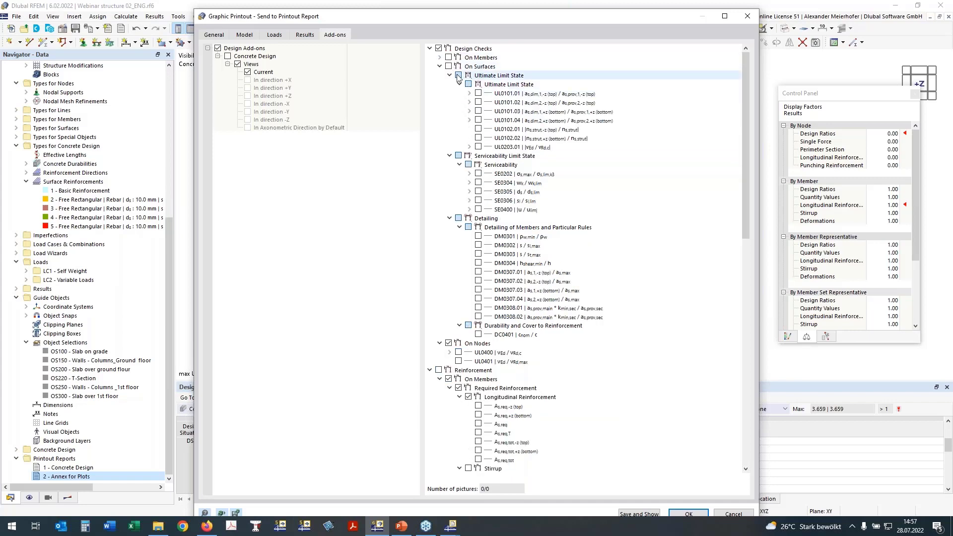
left_click(448, 66)
left_click(478, 93)
left_click(478, 102)
left_click(478, 111)
left_click(477, 119)
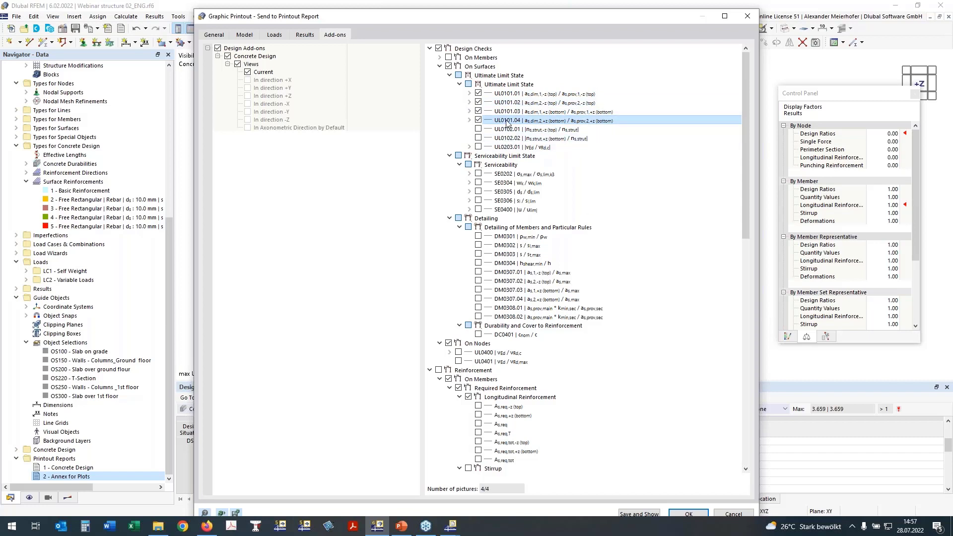
Add surface serviceability checks SE0304 with wk,-z (top) and wk,+z (bottom), and SE0400 with uz.
left_click(478, 183)
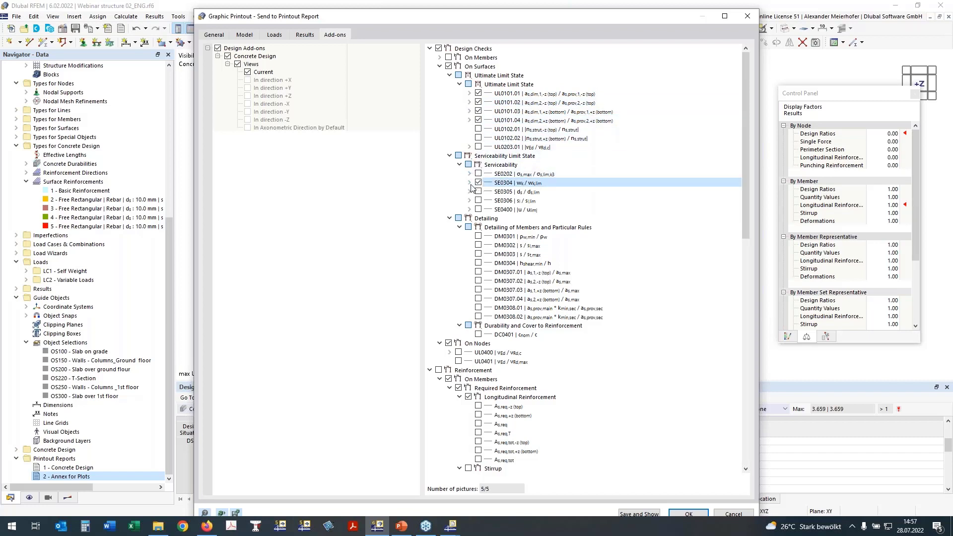
left_click(469, 183)
left_click(488, 201)
left_click(487, 192)
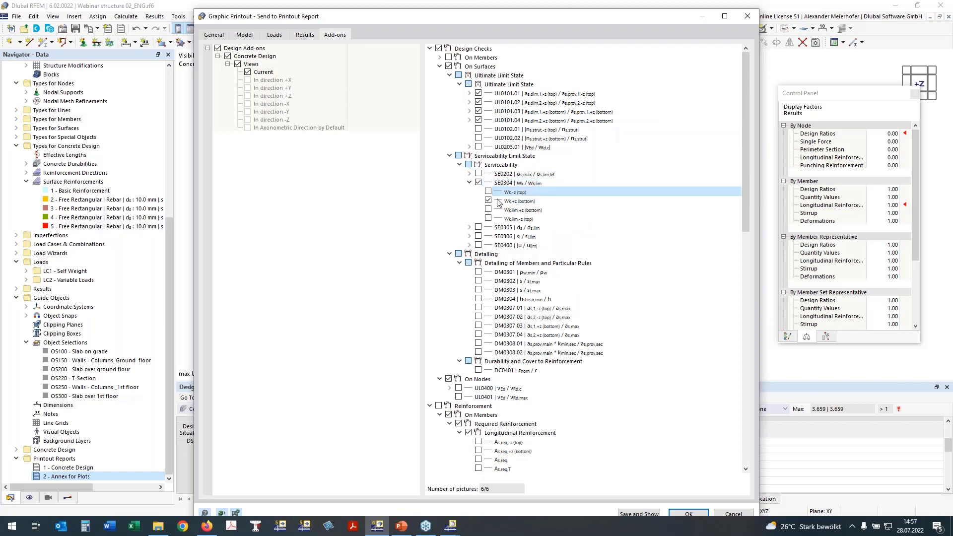
left_click(477, 245)
left_click(469, 245)
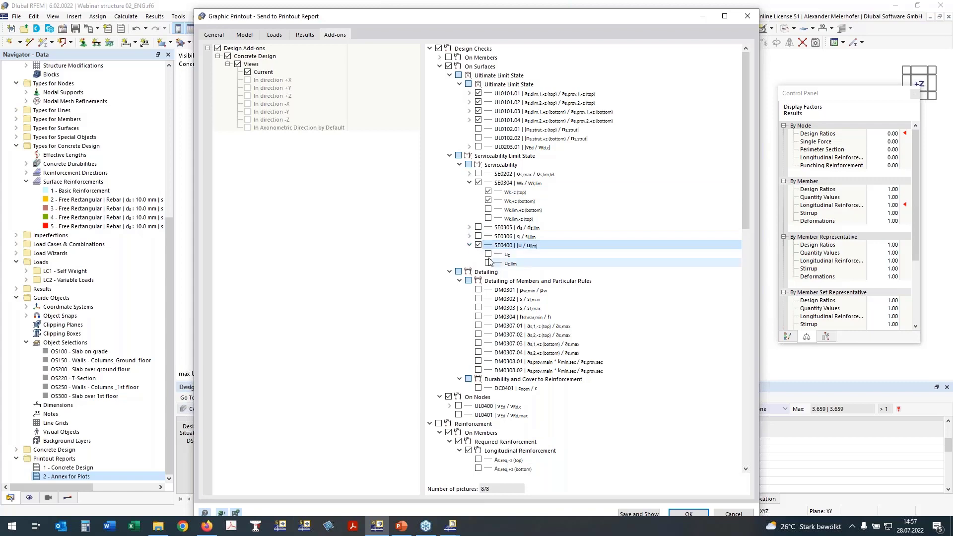
left_click(488, 254)
Add the nodal punching check UL0400 (vEd / vRd,c) together with its vEd result to the pictures.
scroll(442, 187, "down", 5)
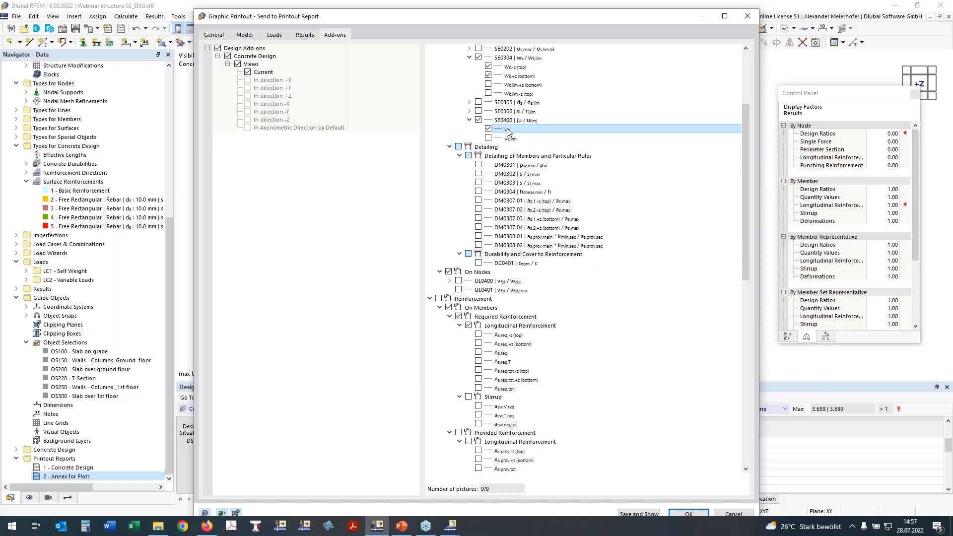
left_click(449, 147)
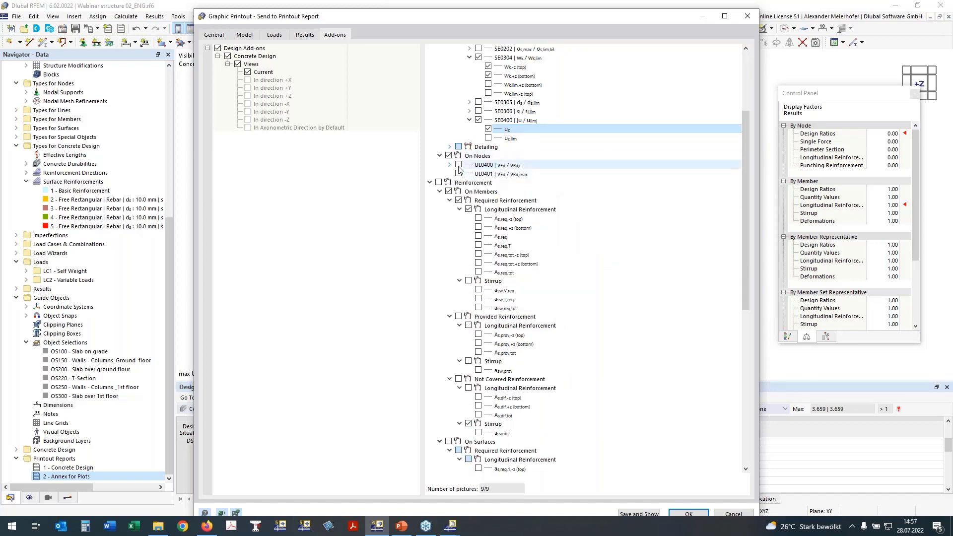
left_click(458, 164)
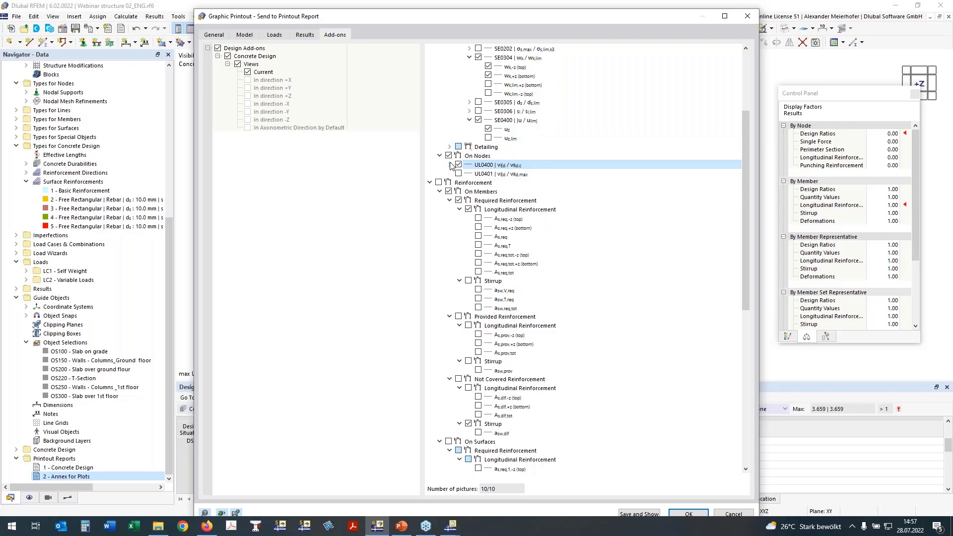
left_click(450, 165)
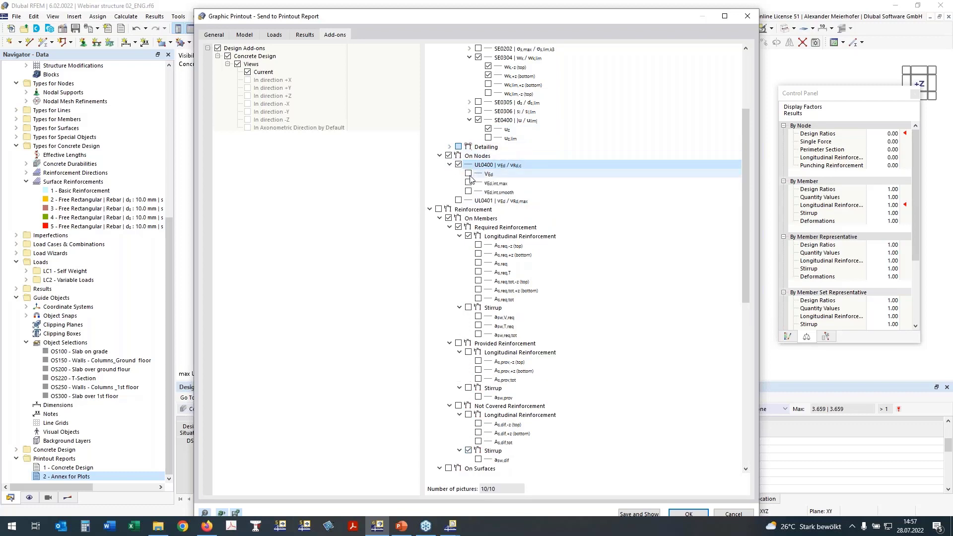
left_click(489, 175)
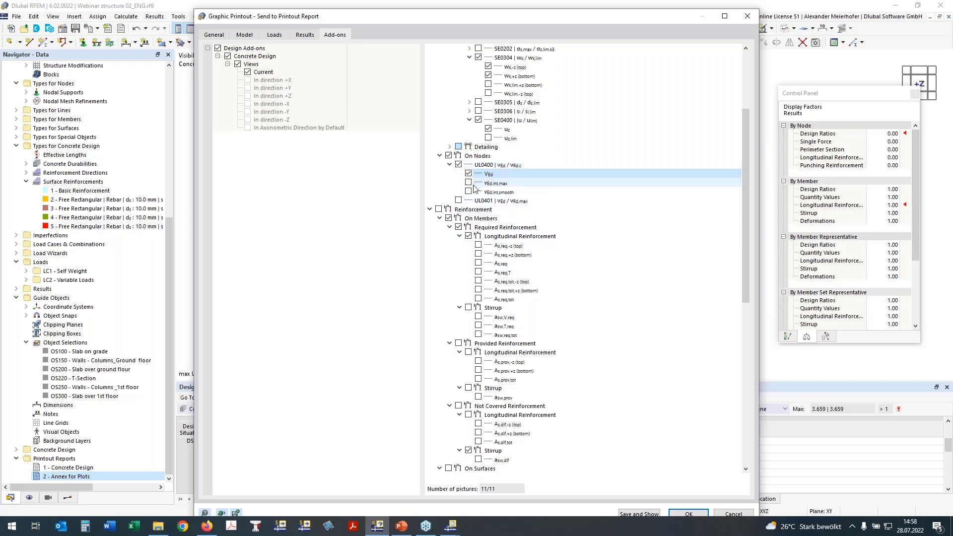
Exclude member reinforcement and include the required longitudinal surface reinforcement as,req in directions 1 and 2, top and bottom.
left_click(439, 210)
left_click(449, 219)
left_click(441, 218)
left_click(448, 227)
left_click(478, 255)
left_click(479, 263)
left_click(478, 273)
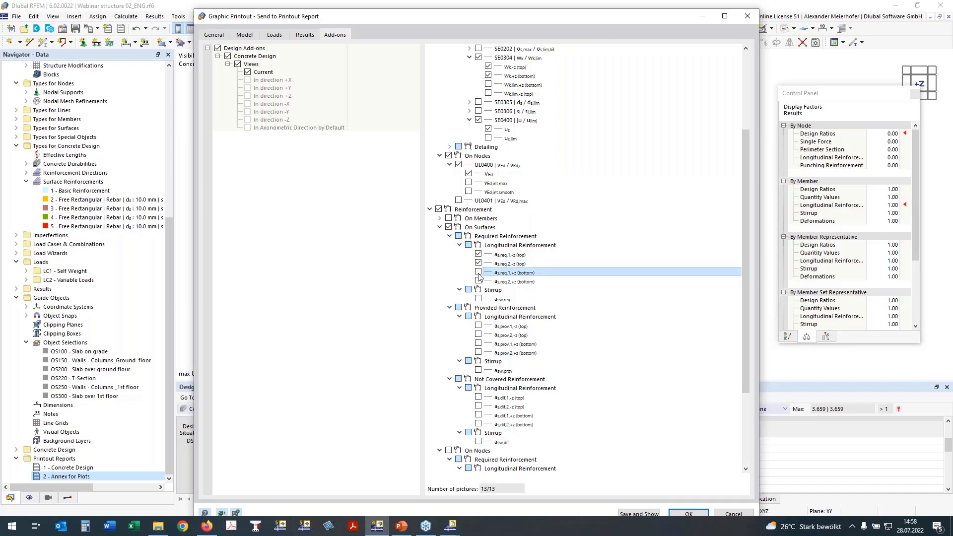
left_click(478, 281)
Include the provided longitudinal surface reinforcement as,prov in directions 1 and 2, top and bottom.
scroll(527, 234, "down", 2)
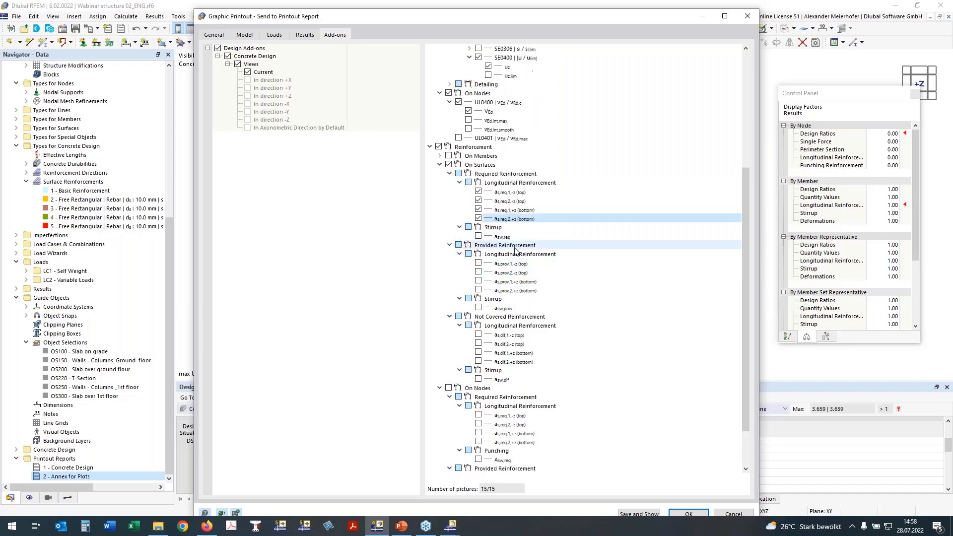
left_click(478, 265)
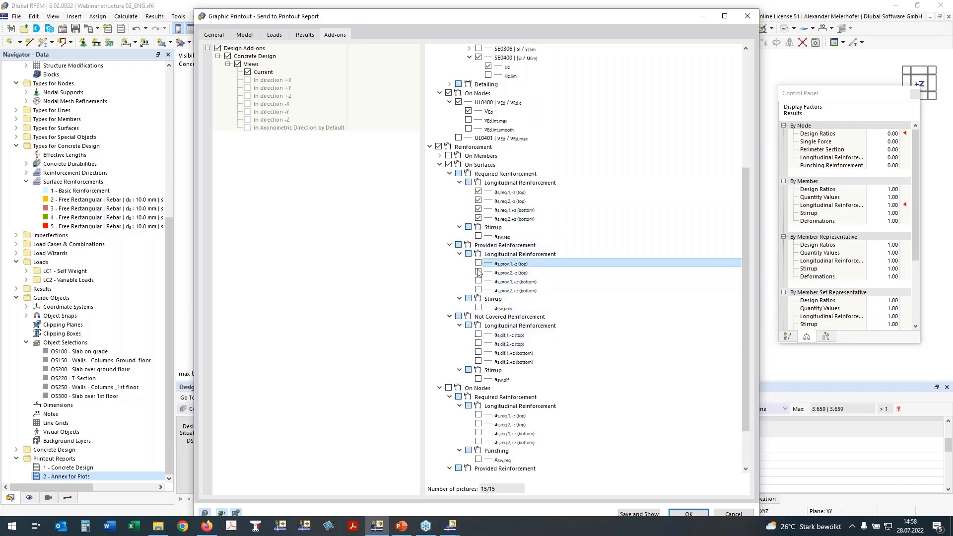
left_click(478, 272)
left_click(479, 281)
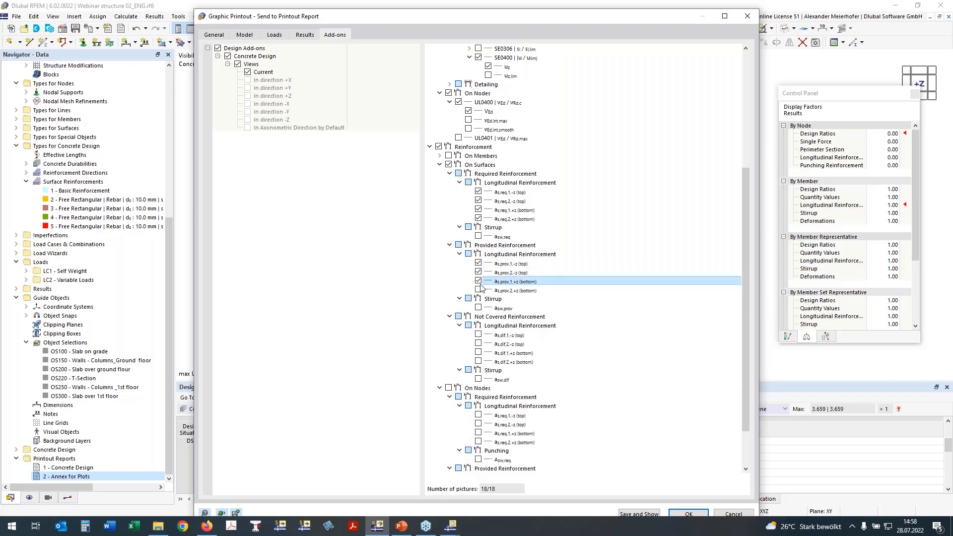
left_click(478, 289)
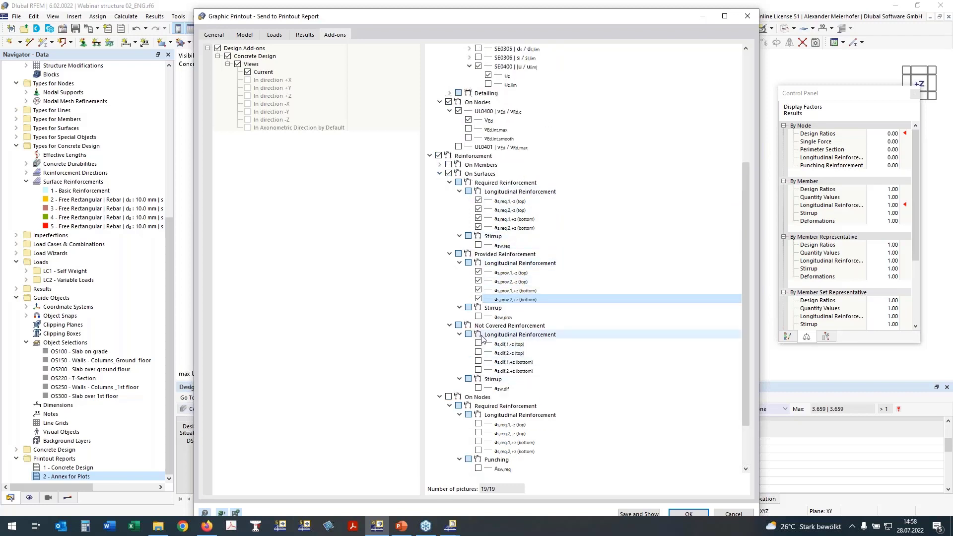
Include the required longitudinal reinforcement on nodes, as,req,1,-z (top) and as,req,2,-z (top), and save and show the graphic printout.
left_click(449, 399)
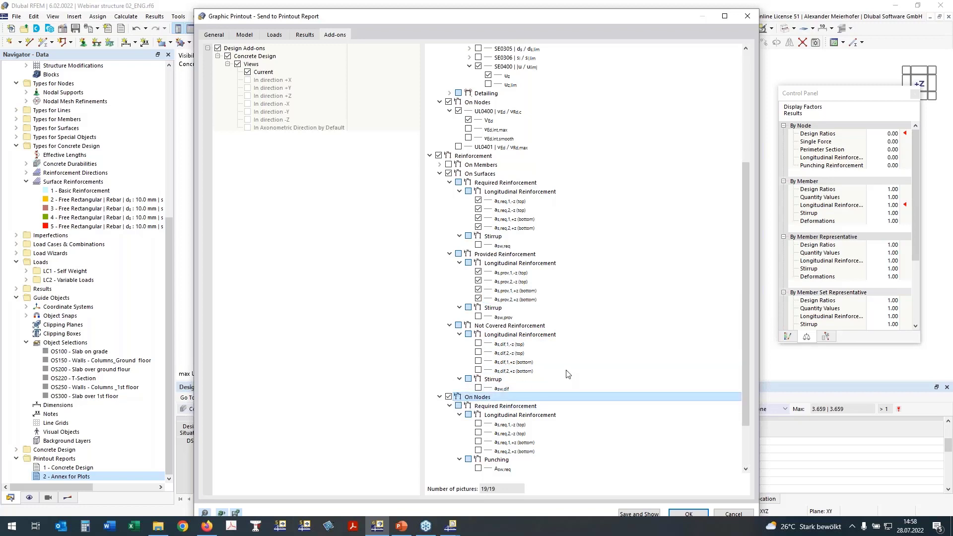
scroll(568, 374, "down", 3)
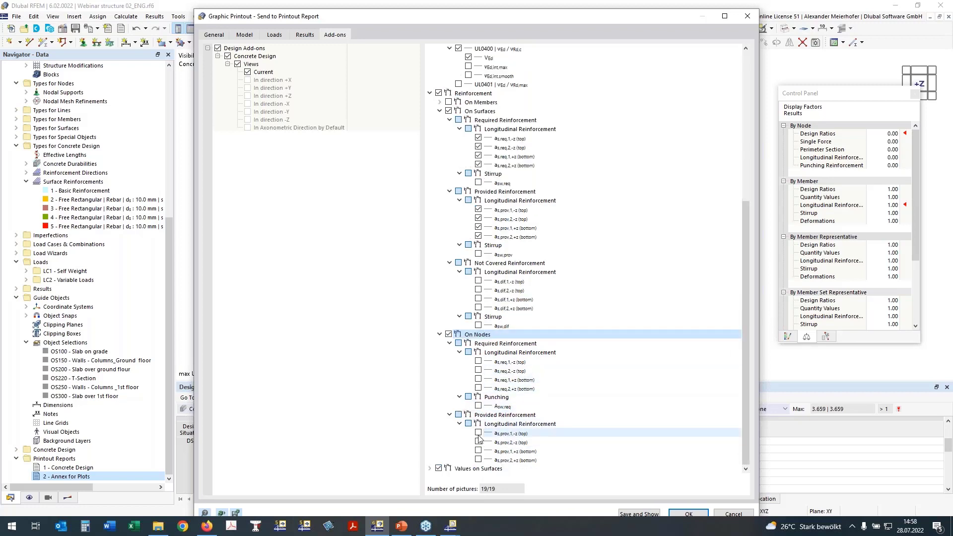
left_click(477, 361)
left_click(479, 371)
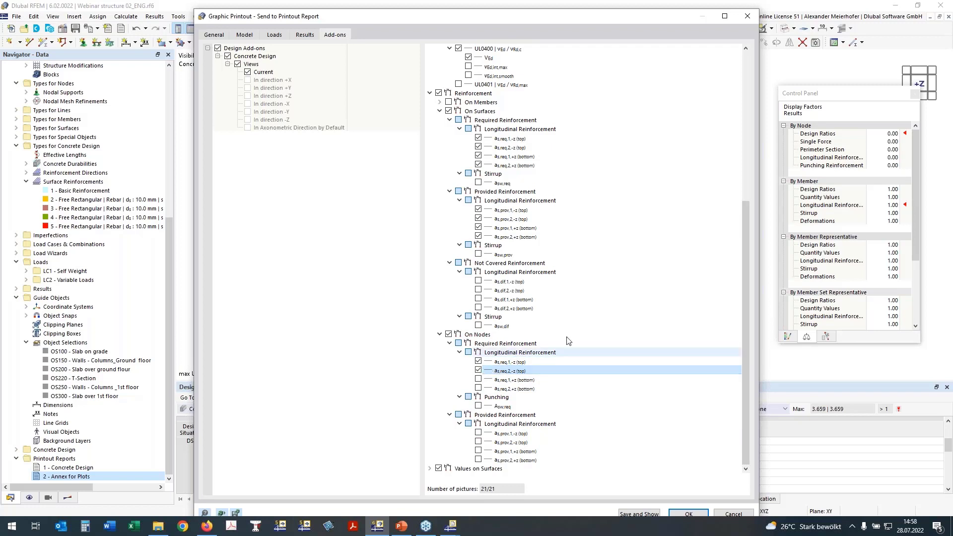
left_click(650, 515)
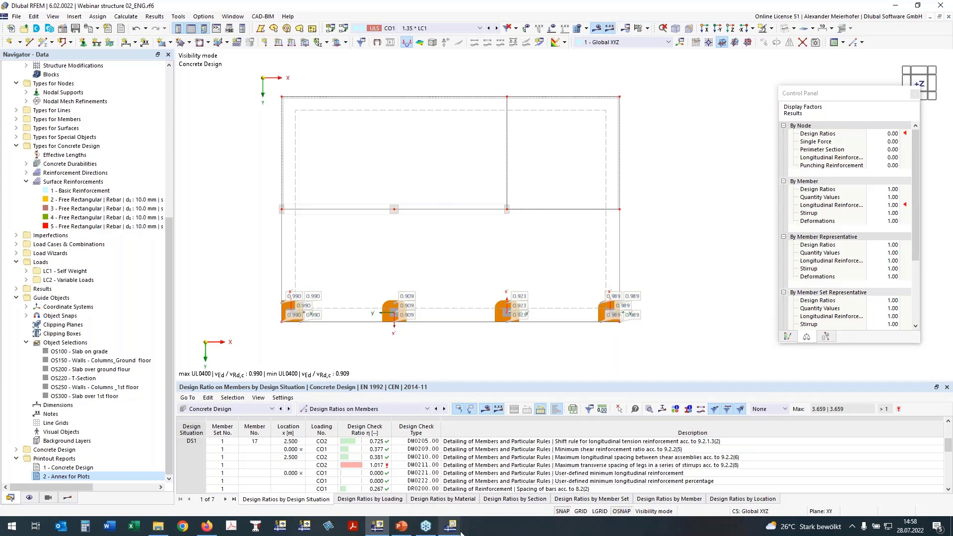
Switch to the Annex for Plots printout report and reduce its window from full screen.
mouse_move(459, 531)
left_click(496, 479)
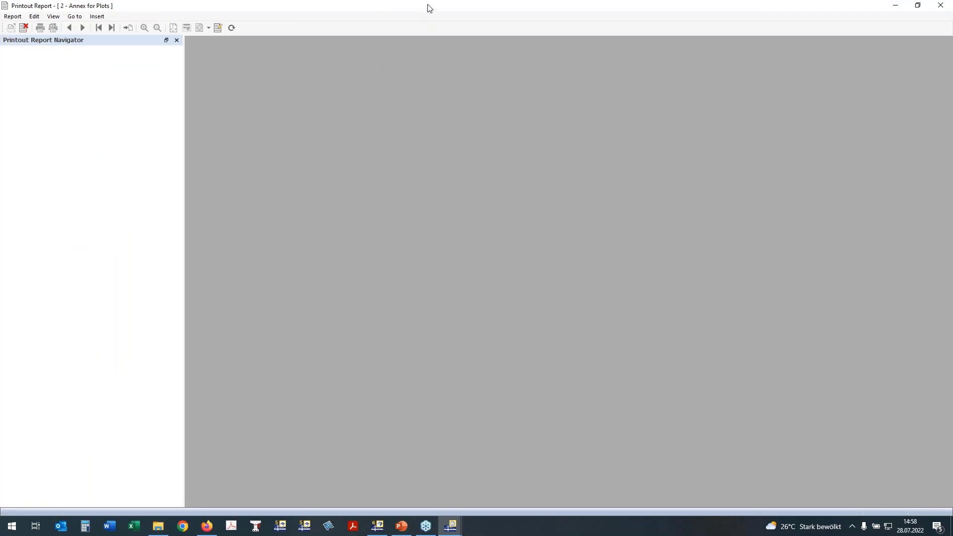
left_click_drag(430, 16, 543, 27)
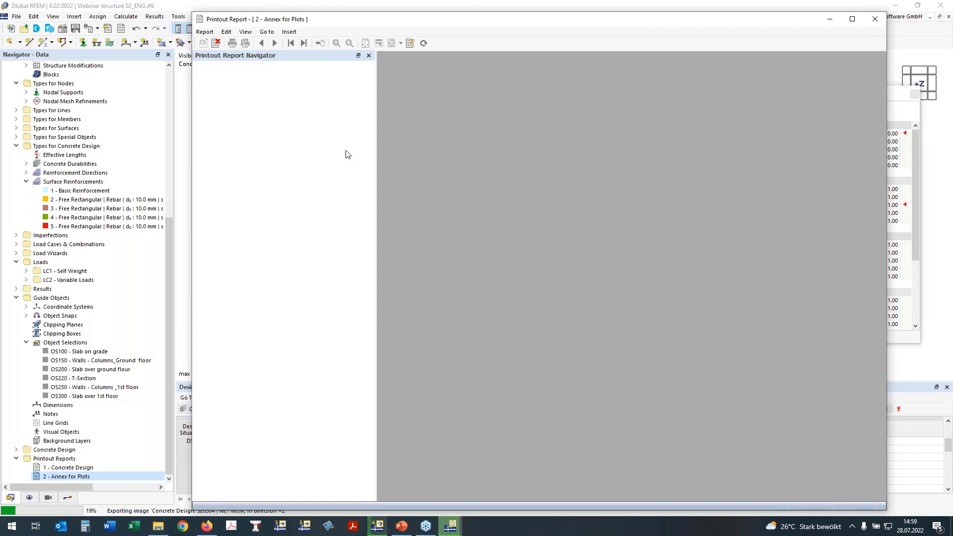
Switch to the Concrete Design printout report and examine the UL0101.01 surface check graphic for its top reinforcement ratios.
left_click(379, 528)
mouse_move(450, 526)
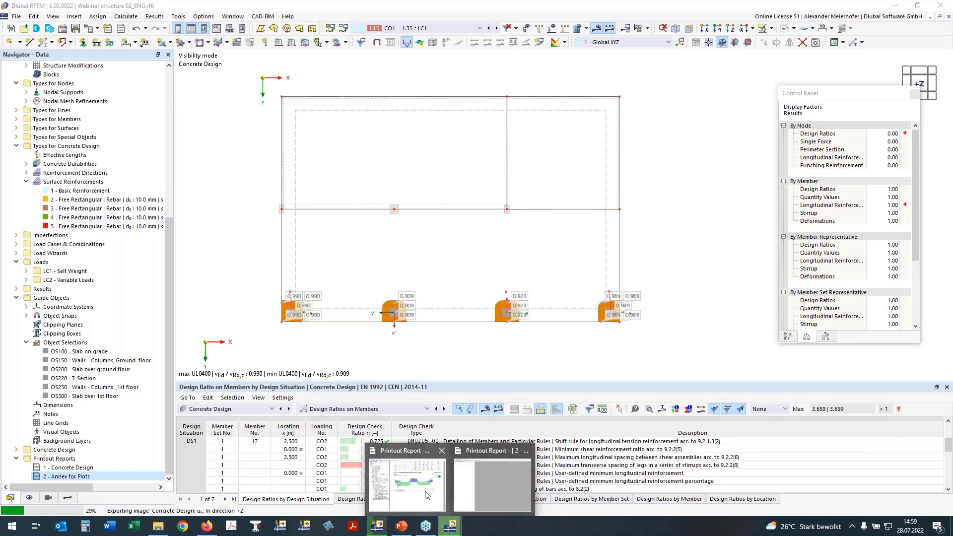
left_click(407, 482)
scroll(338, 243, "down", 5)
scroll(338, 242, "down", 8)
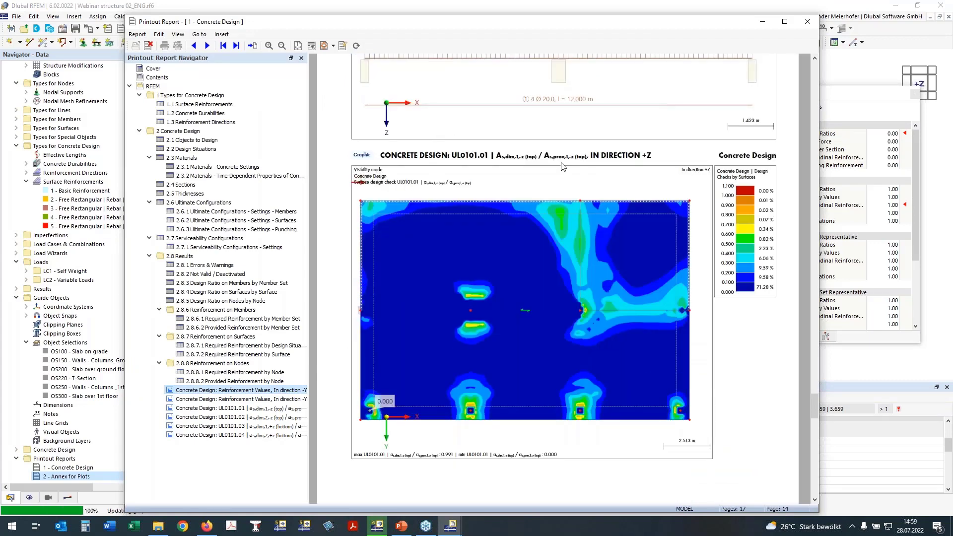
scroll(513, 57, "down", 1)
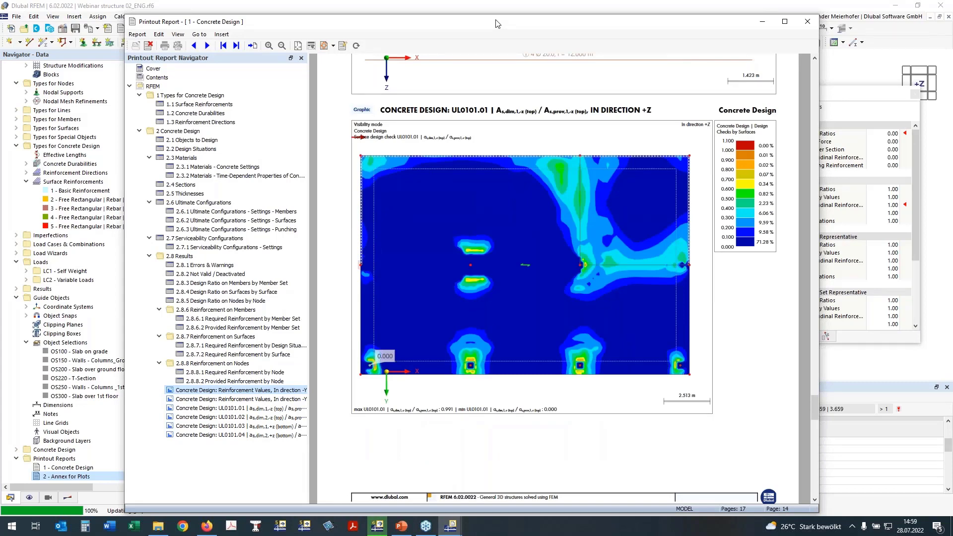
left_click_drag(497, 23, 448, 14)
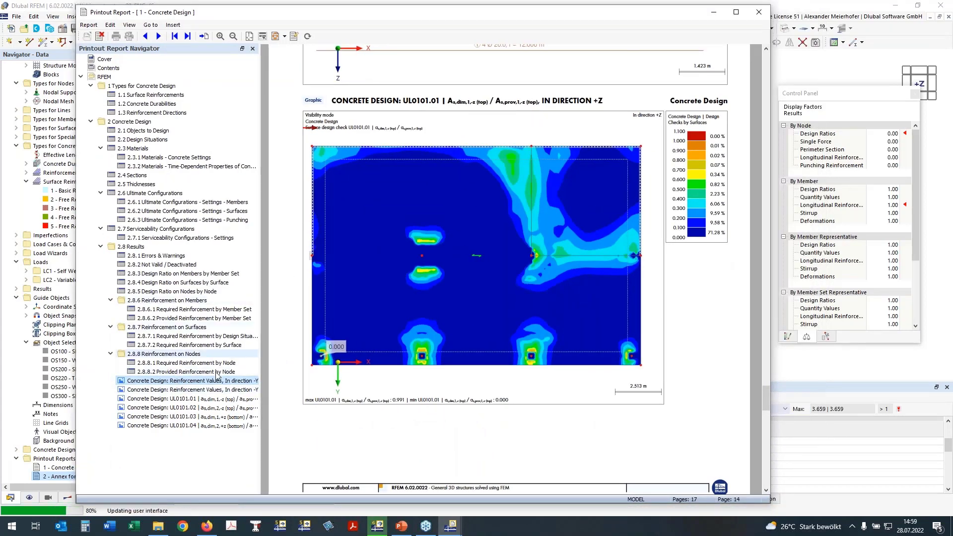
Review the report graphics from the member reinforcement values through the UL0101.01 to UL0101.03 surface checks.
left_click(196, 390)
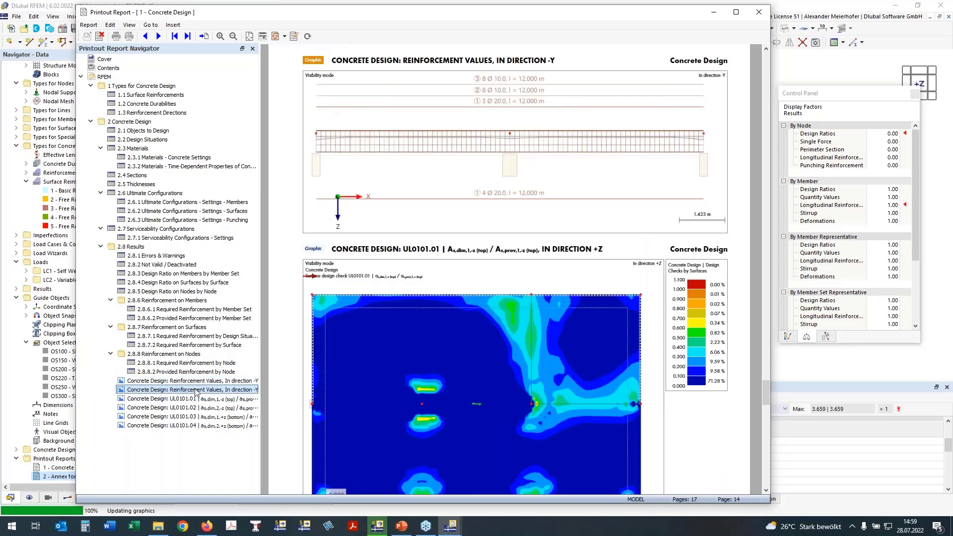
scroll(410, 319, "down", 2)
scroll(409, 318, "down", 1)
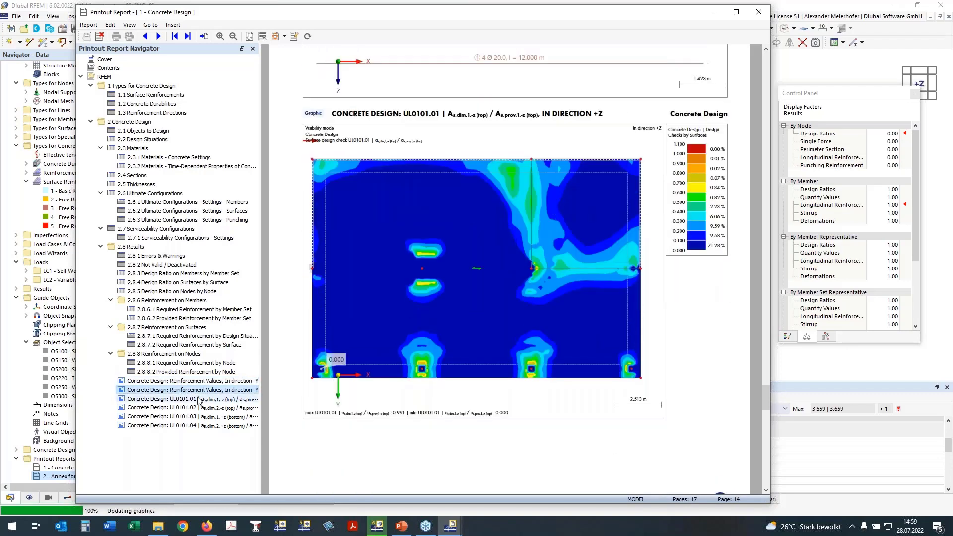
left_click(198, 400)
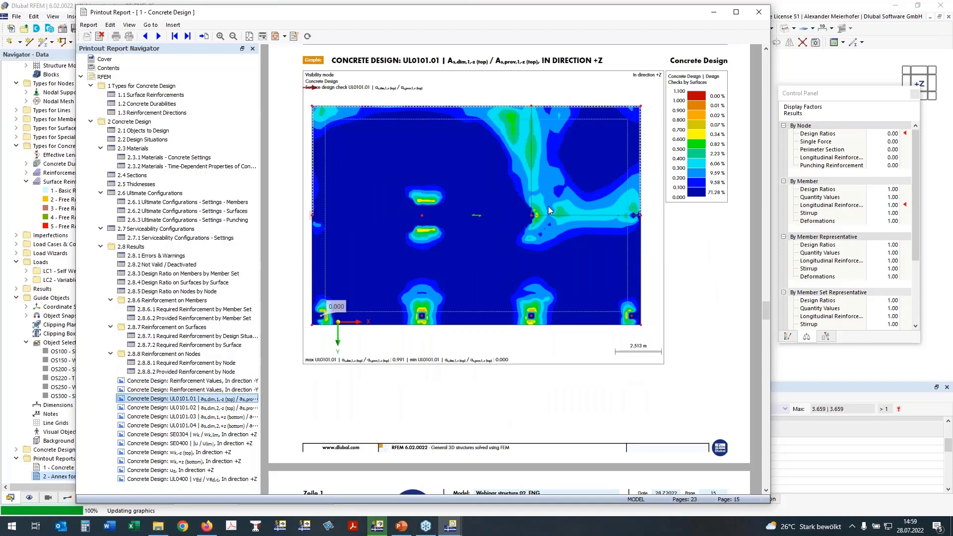
scroll(548, 207, "down", 3)
scroll(547, 207, "down", 6)
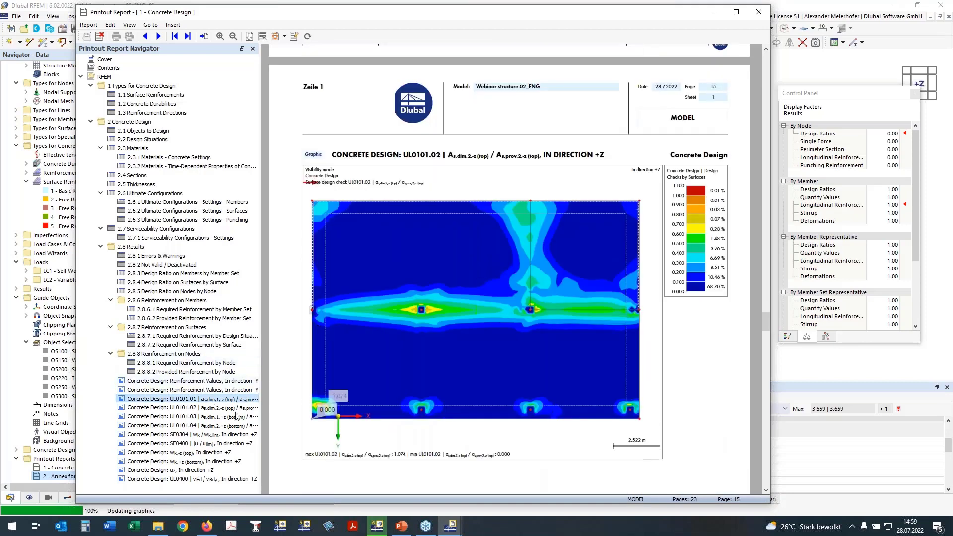
scroll(482, 304, "down", 8)
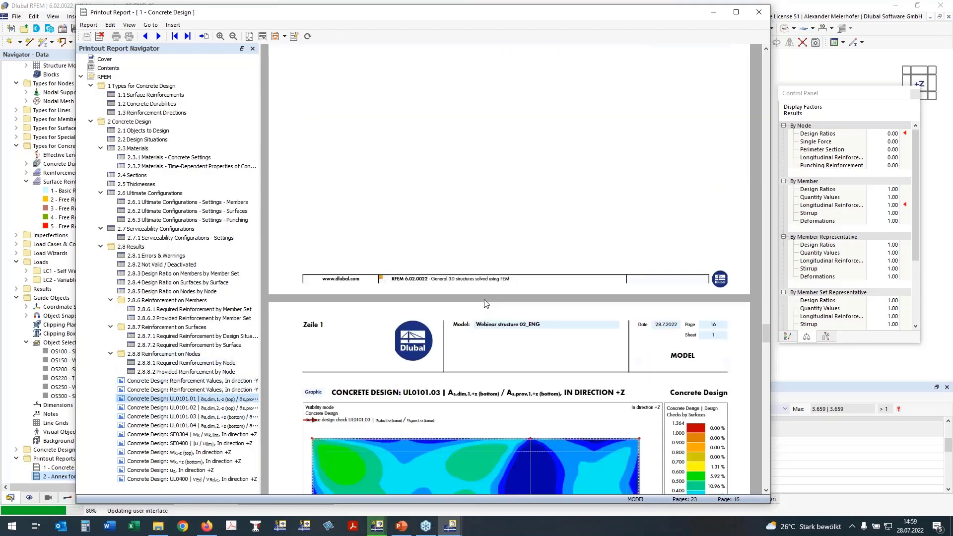
scroll(486, 303, "down", 11)
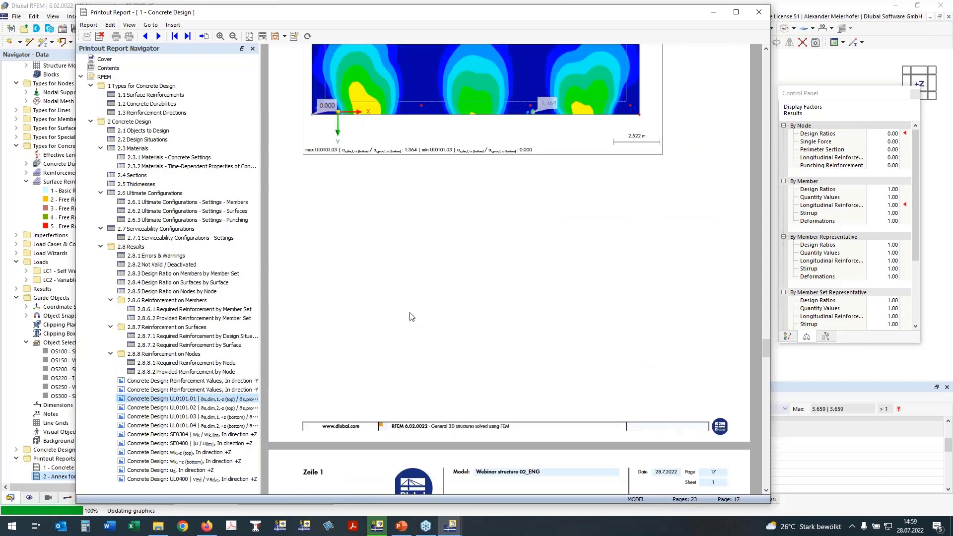
scroll(412, 317, "down", 9)
Review the SE0304, SE0400, wk,-z (top), wk,+z (bottom) and uz serviceability graphics, and minimize the report window.
left_click(182, 436)
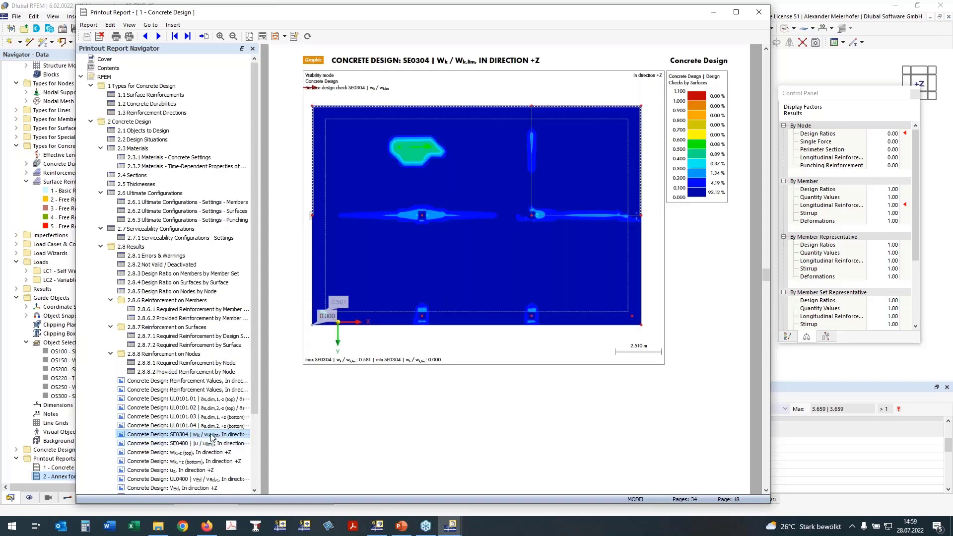
left_click(197, 443)
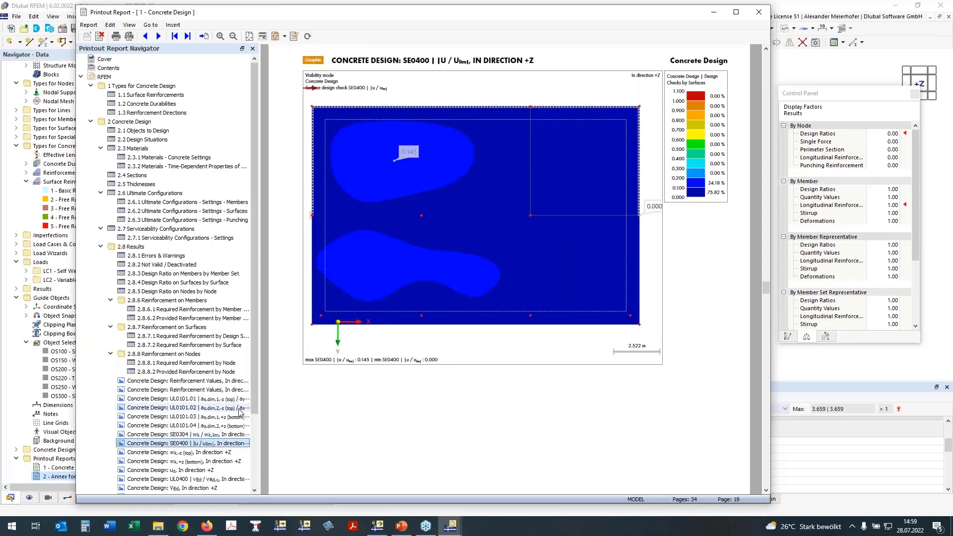
left_click(189, 453)
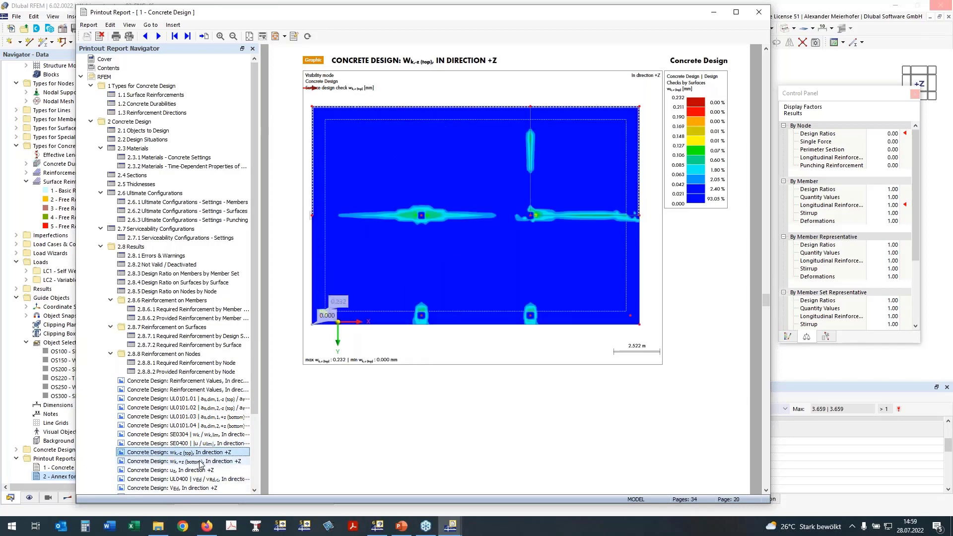
left_click(198, 461)
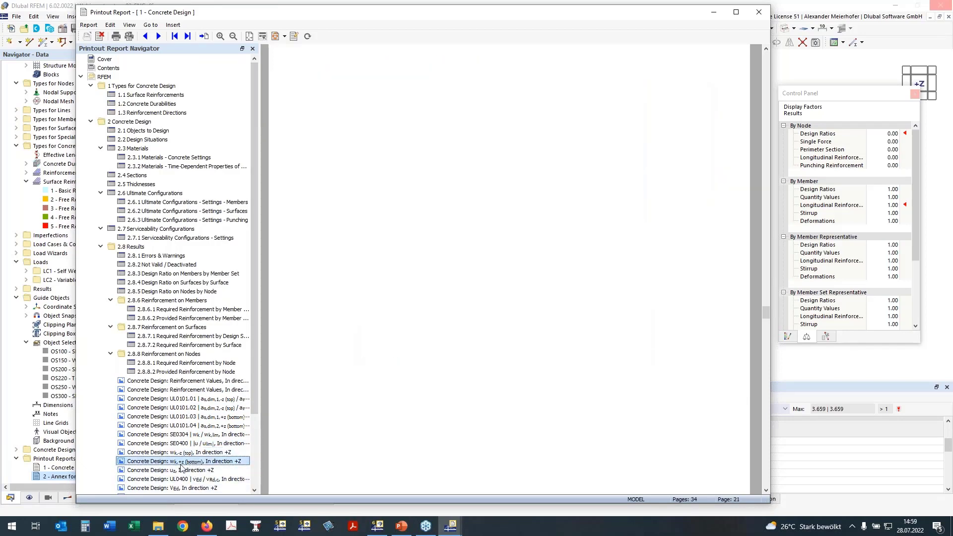
left_click(182, 435)
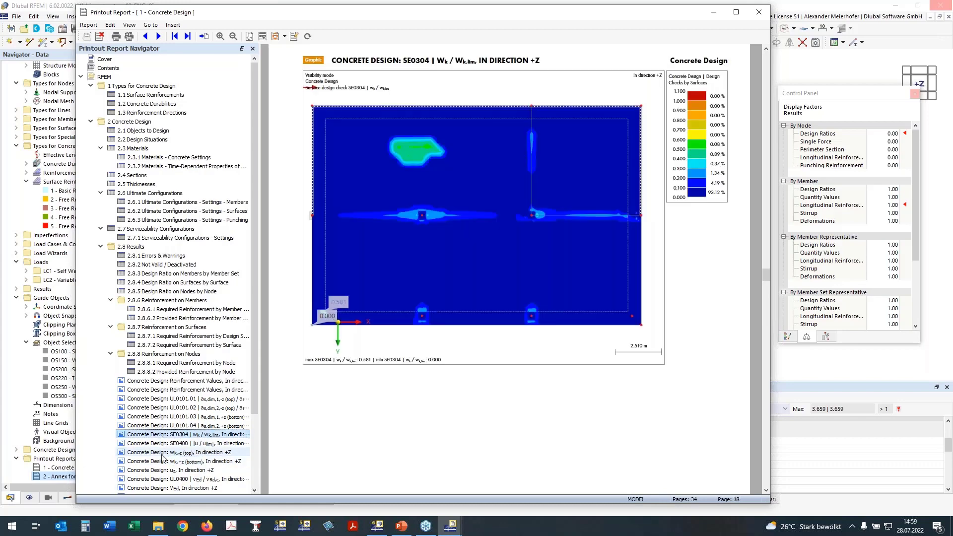
left_click(161, 454)
left_click(154, 469)
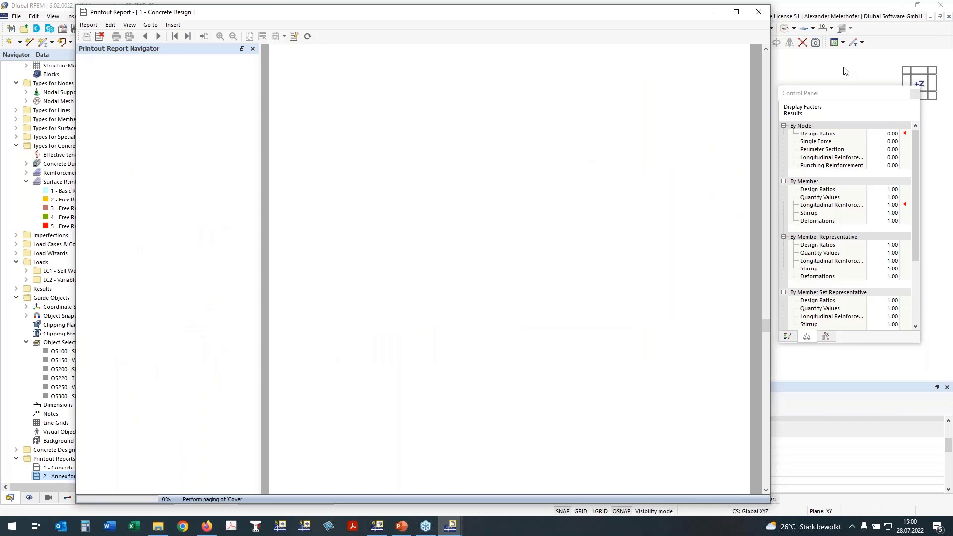
left_click(714, 12)
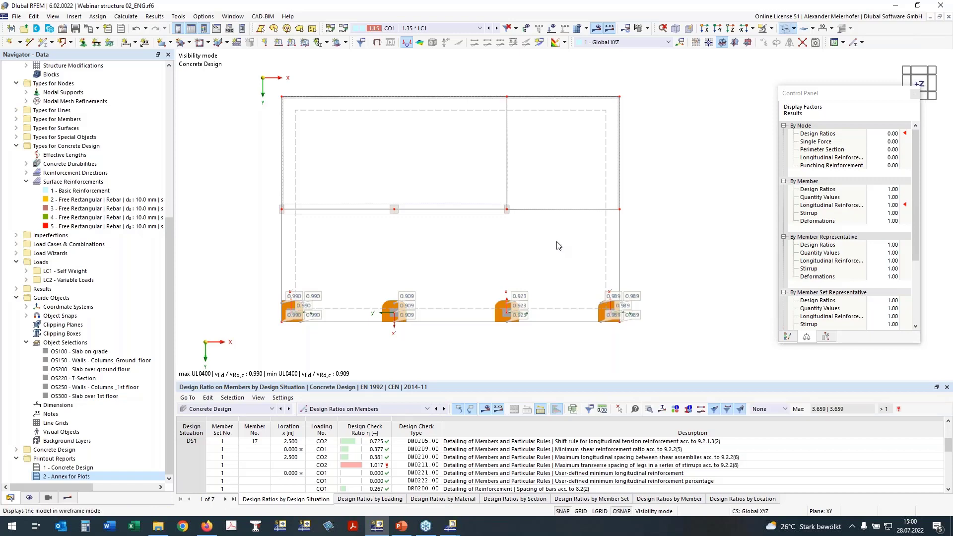
Display the model as transparent solids and cancel the visibility mode to bring back the whole structure.
scroll(470, 278, "down", 1)
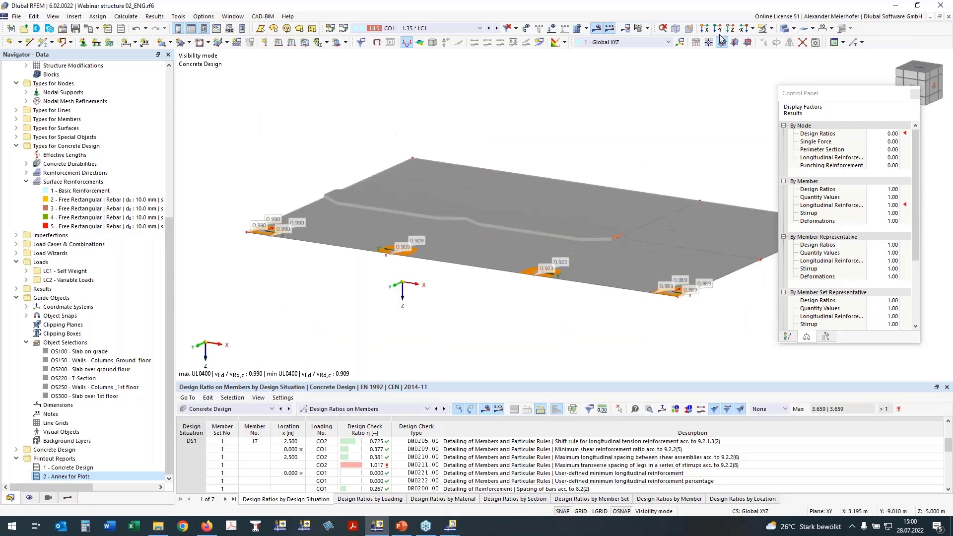
left_click(785, 28)
middle_click_drag(353, 270, 644, 139, "ctrl")
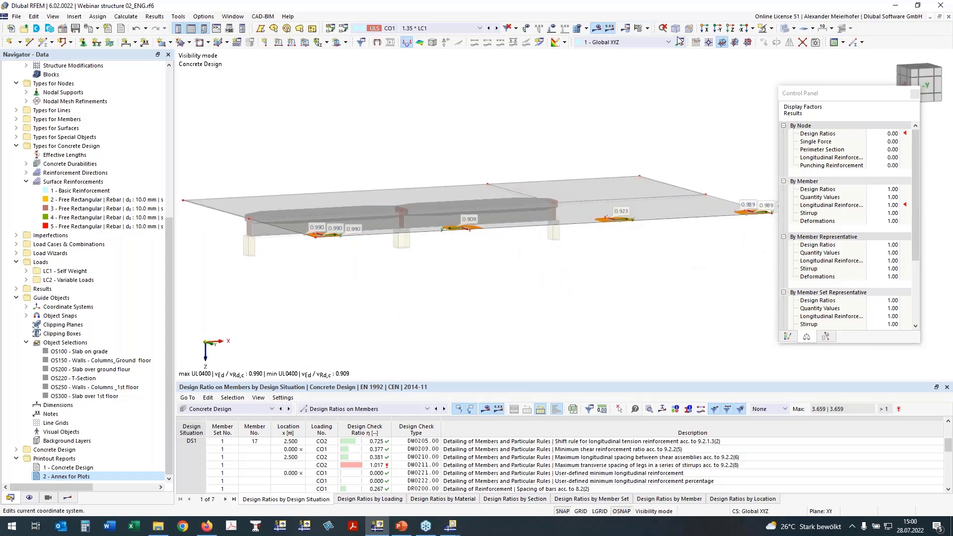
middle_click_drag(665, 124, 566, 162, "ctrl")
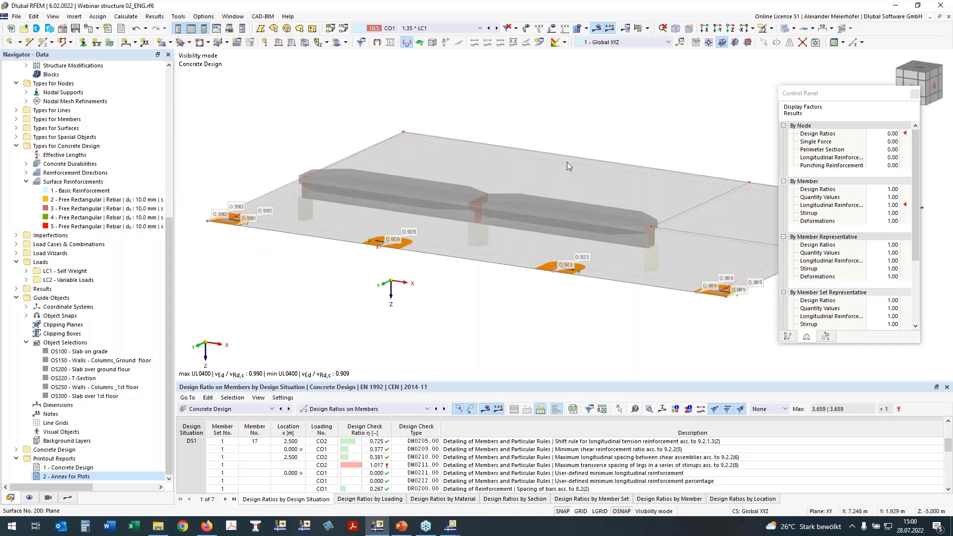
left_click(771, 29)
left_click(773, 94)
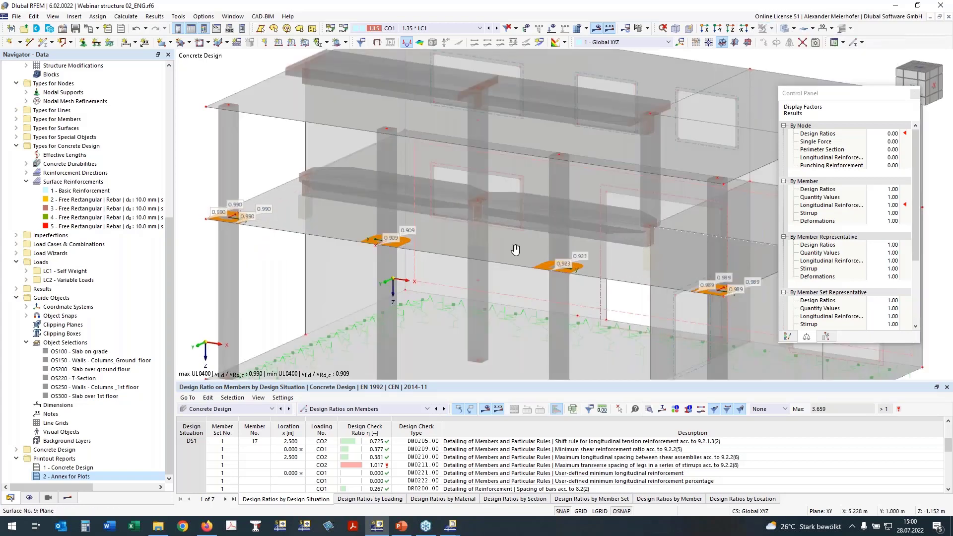
Window-select the slab on grade at the base of the building in side elevation and show only the selected objects.
middle_click_drag(515, 249, 576, 208, "ctrl")
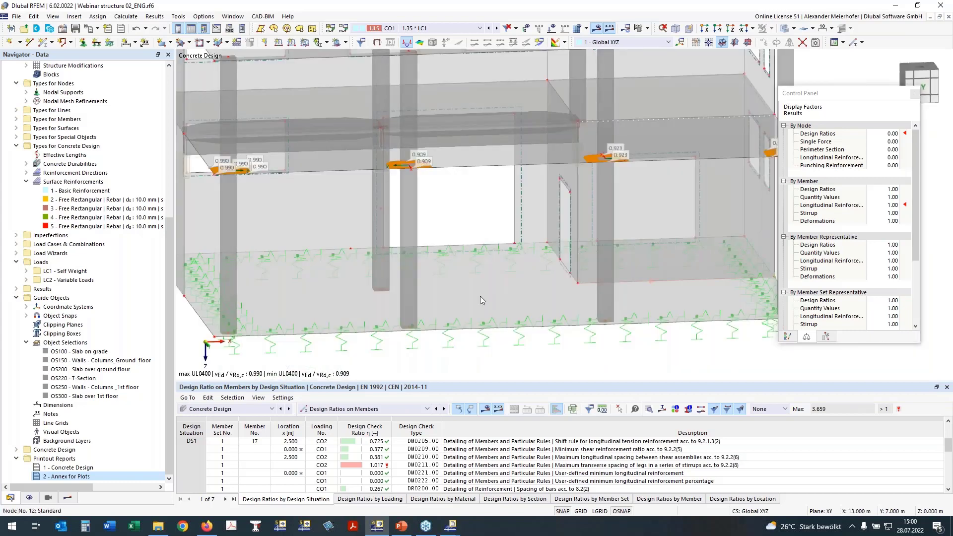
scroll(480, 295, "down", 1)
middle_click_drag(552, 308, 510, 273, "ctrl")
scroll(511, 274, "down", 2)
middle_click_drag(566, 310, 561, 297, "ctrl")
left_click_drag(277, 249, 683, 295)
middle_click_drag(366, 310, 367, 322, "ctrl")
right_click(367, 317)
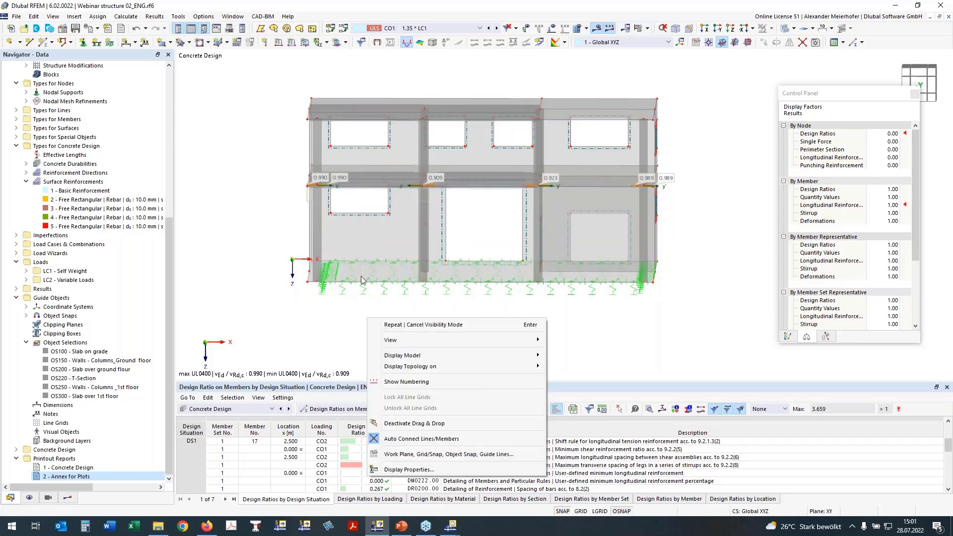
left_click(314, 320)
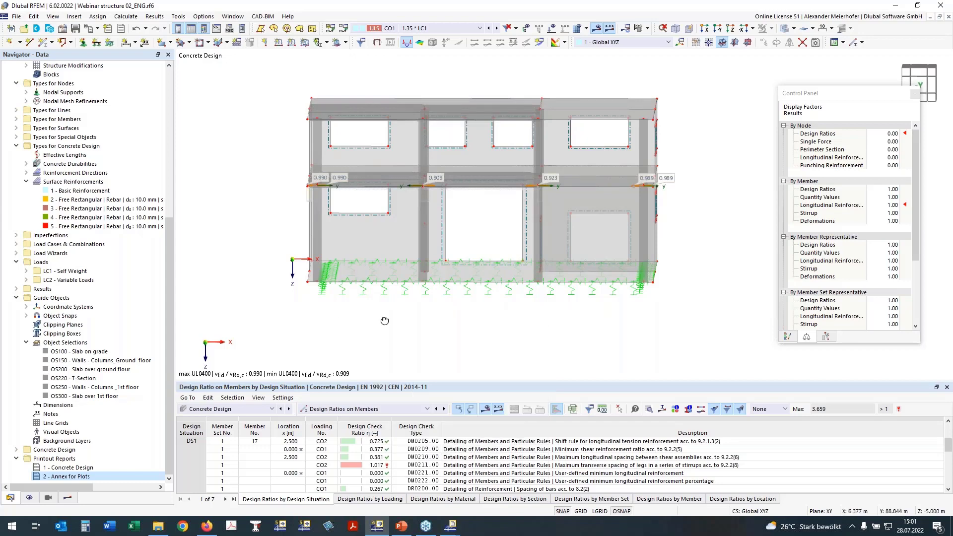
mouse_move(384, 321)
middle_mouse_down("ctrl")
mouse_move(371, 317)
mouse_move(381, 312)
middle_mouse_up("ctrl")
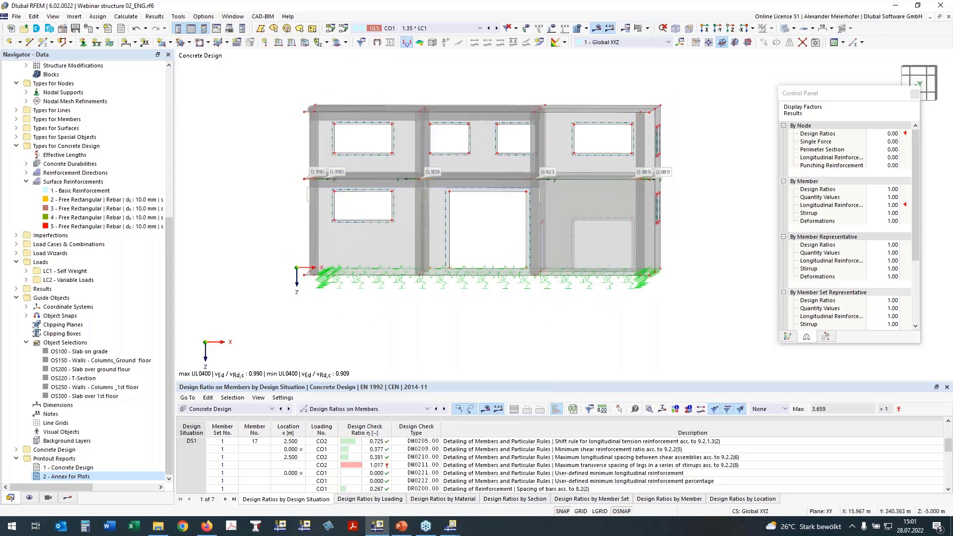
left_click_drag(292, 259, 697, 291)
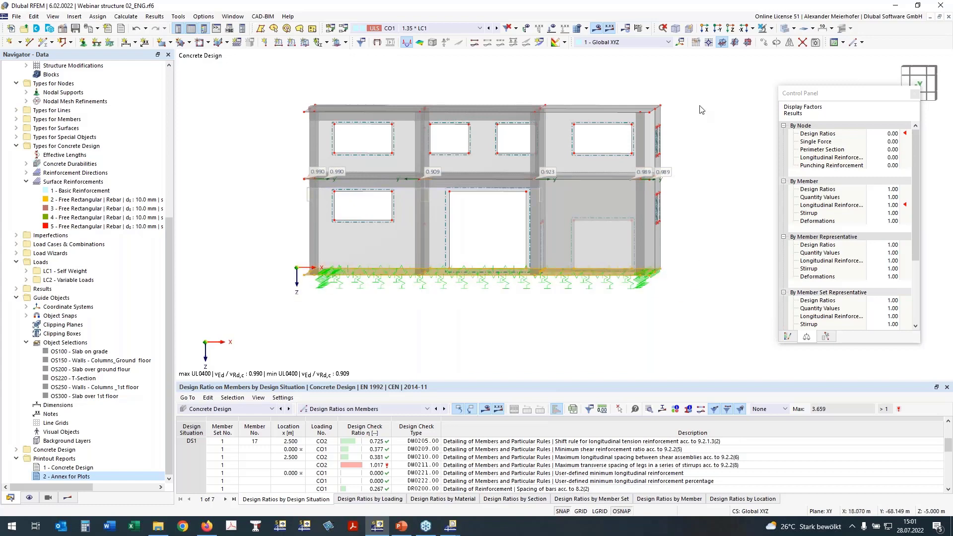
left_click(772, 28)
left_click(774, 44)
Deselect the slab on grade and set a plan view in the +Z direction, centred on it.
middle_click_drag(717, 153, 692, 180, "ctrl")
left_click(689, 181)
middle_click_drag(435, 227, 570, 266, "ctrl")
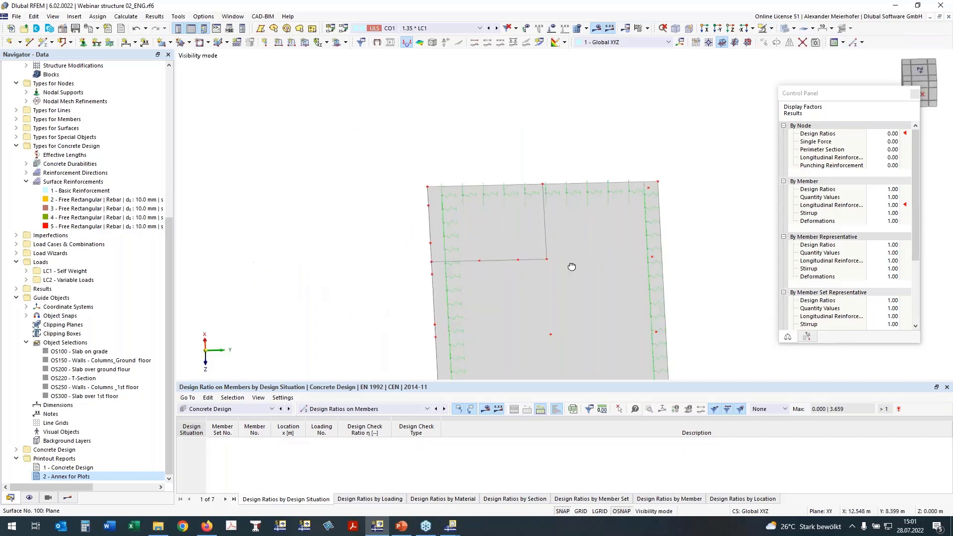
left_click(731, 29)
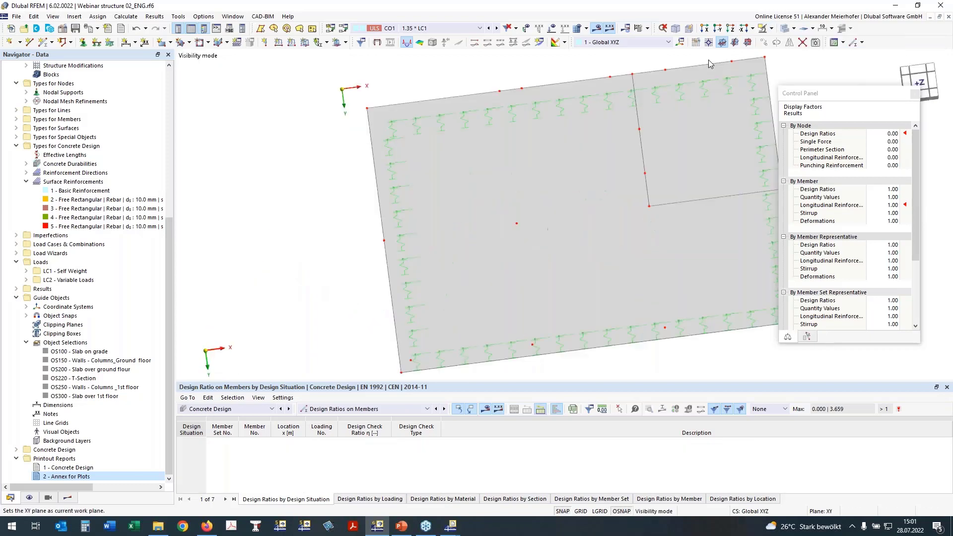
middle_click_drag(418, 233, 375, 215)
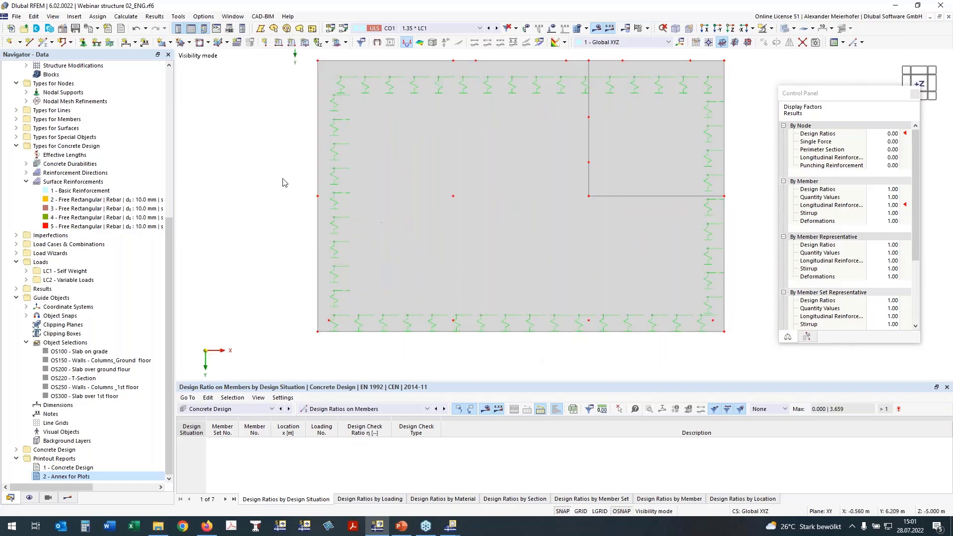
Window-select the column nodes of the slab on grade and activate Punching Design for them, accepting deletion of the Concrete Design results.
left_click_drag(270, 177, 760, 326)
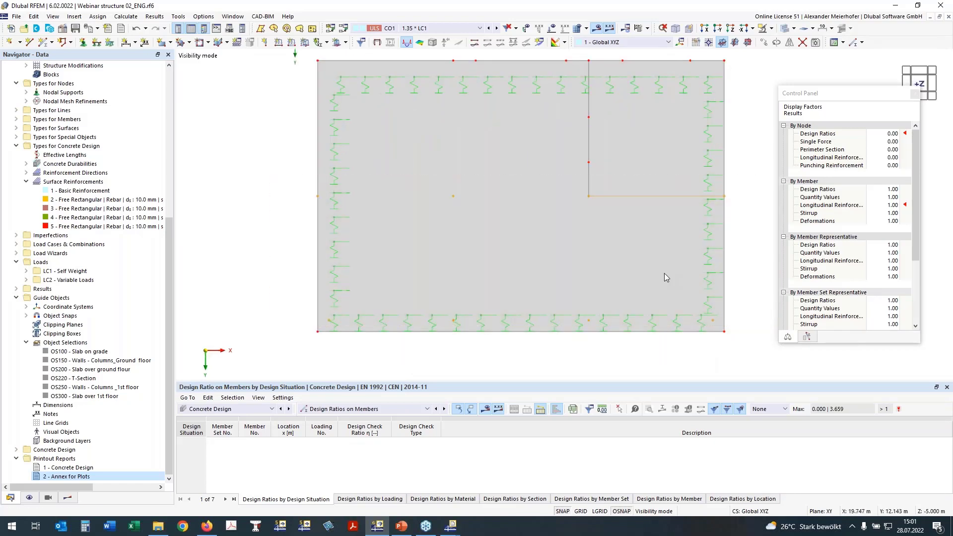
right_click(455, 200)
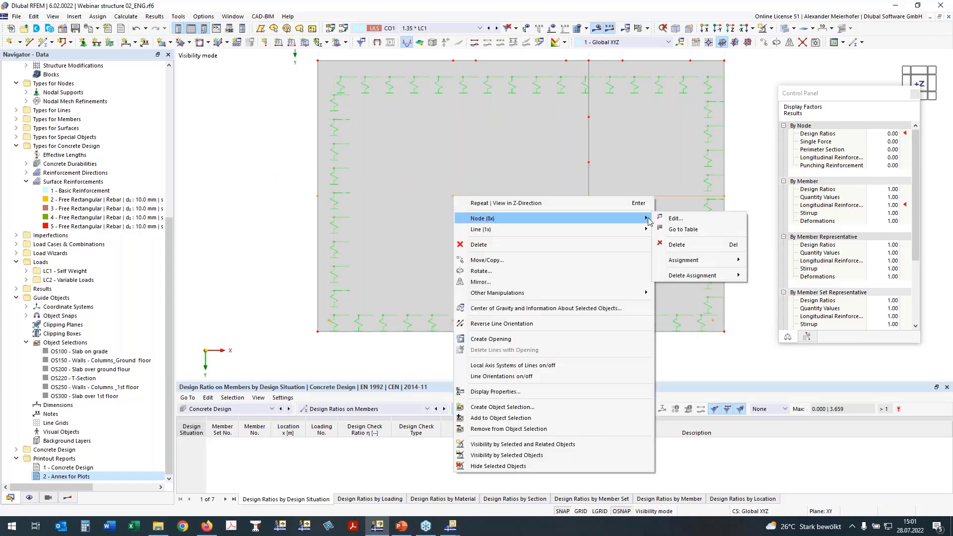
left_click(675, 218)
left_click(636, 434)
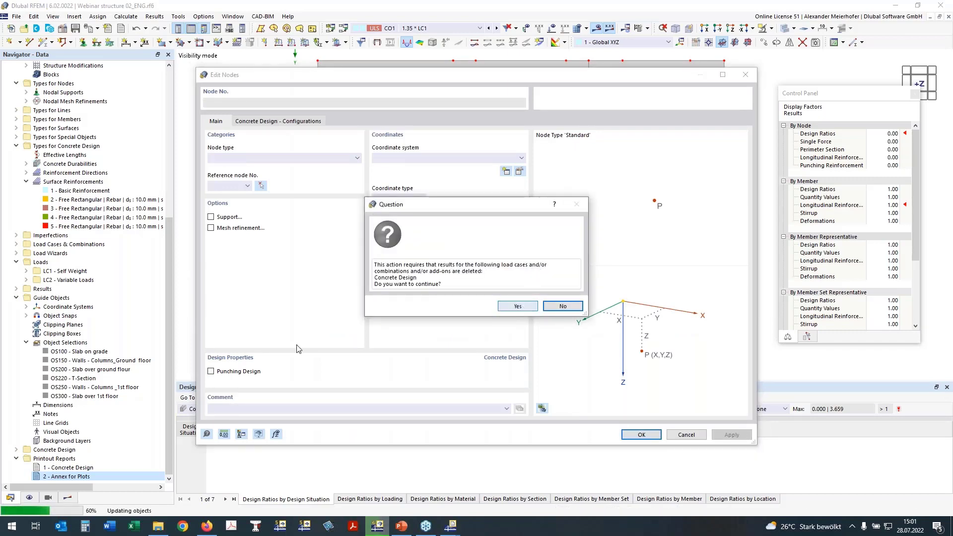
left_click(517, 306)
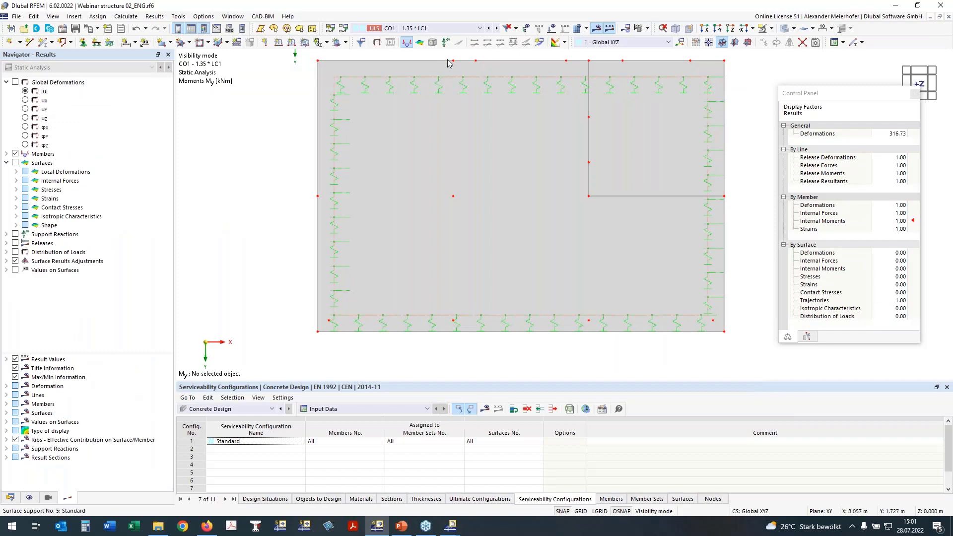
Assign the Basic Reinforcement surface reinforcement to surface 100 in addition to surface 200.
left_click(10, 498)
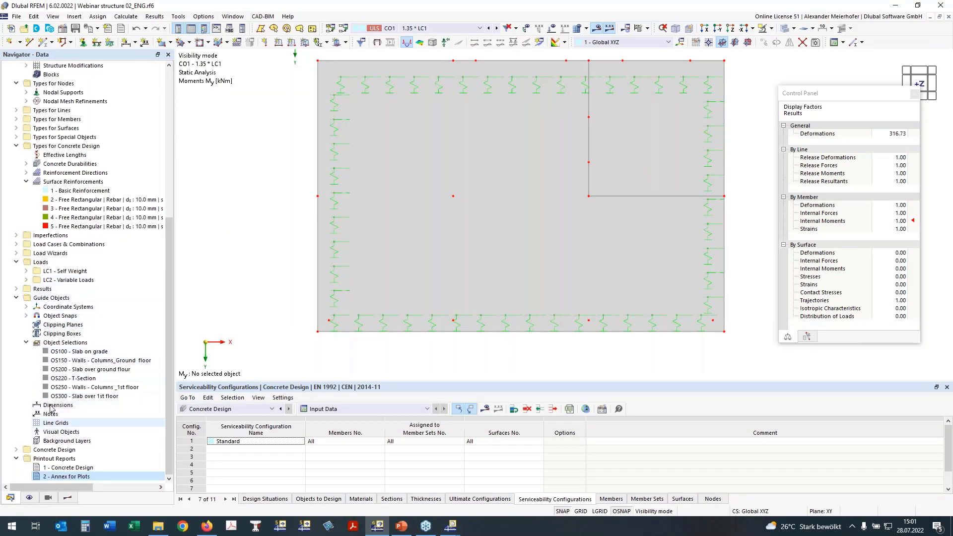
double_click(64, 191)
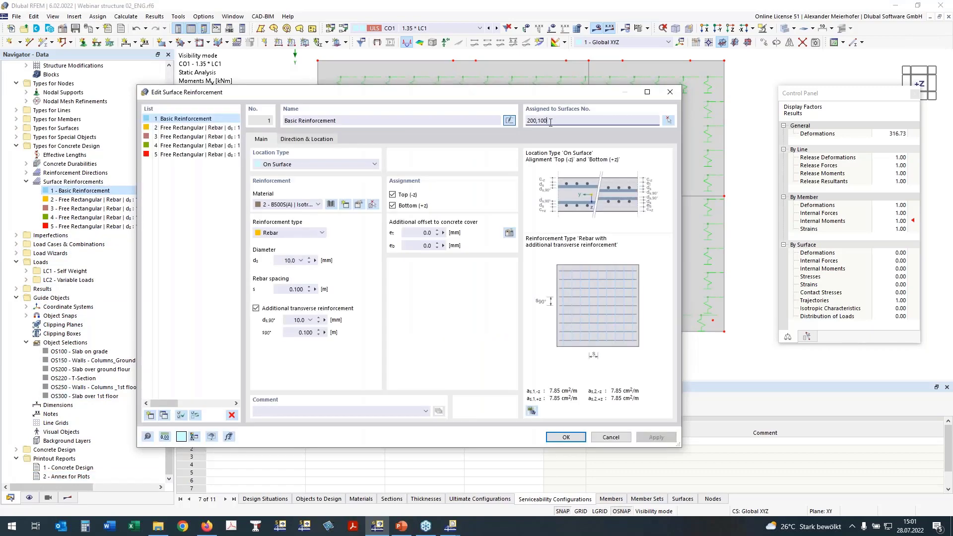
left_click(565, 435)
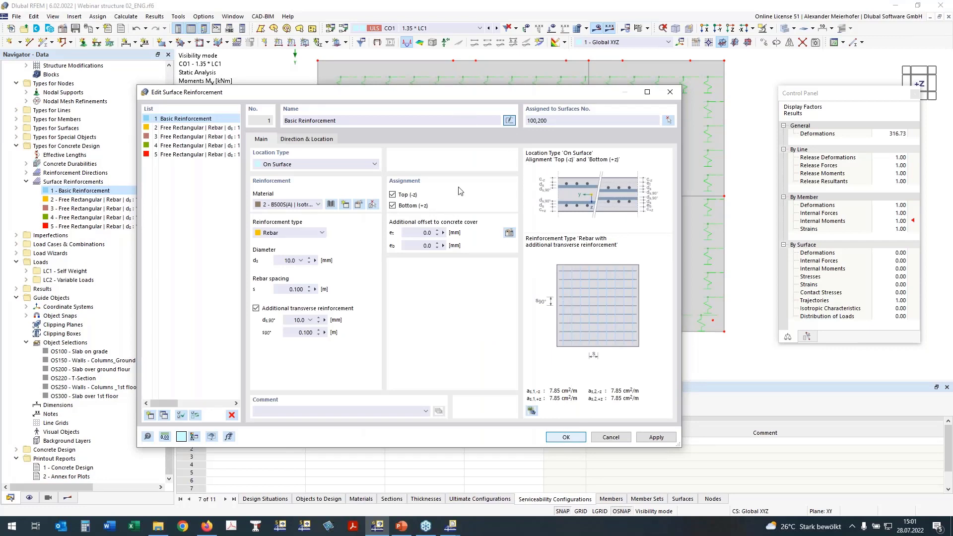
left_click(565, 437)
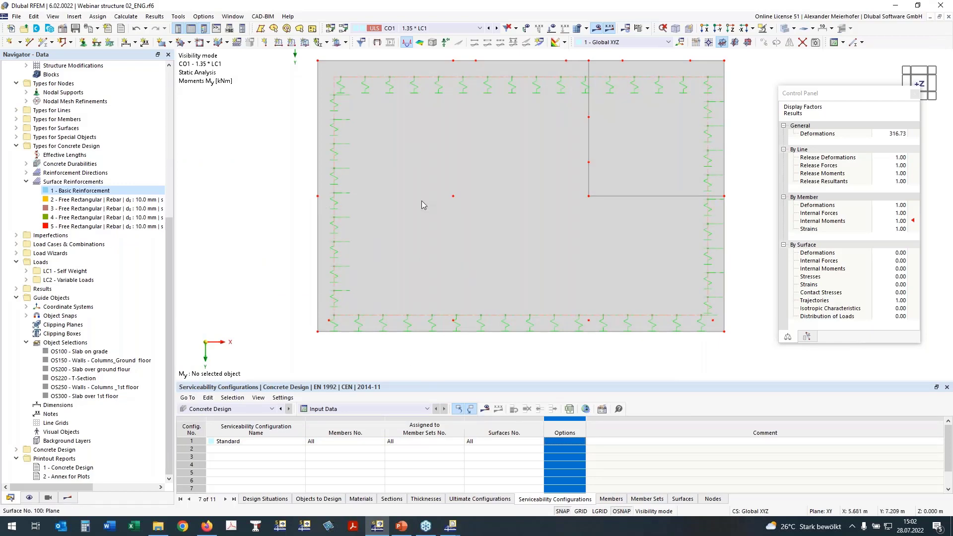
Cancel the visibility mode to bring back the whole structure and orbit to a side perspective of the slab on grade.
middle_click_drag(328, 222, 358, 188, "shift")
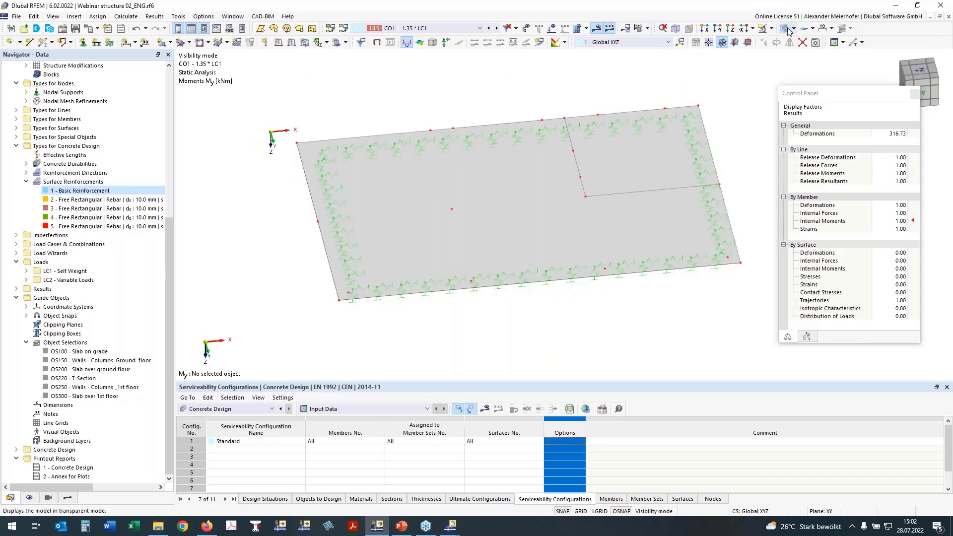
left_click(771, 29)
left_click(801, 95)
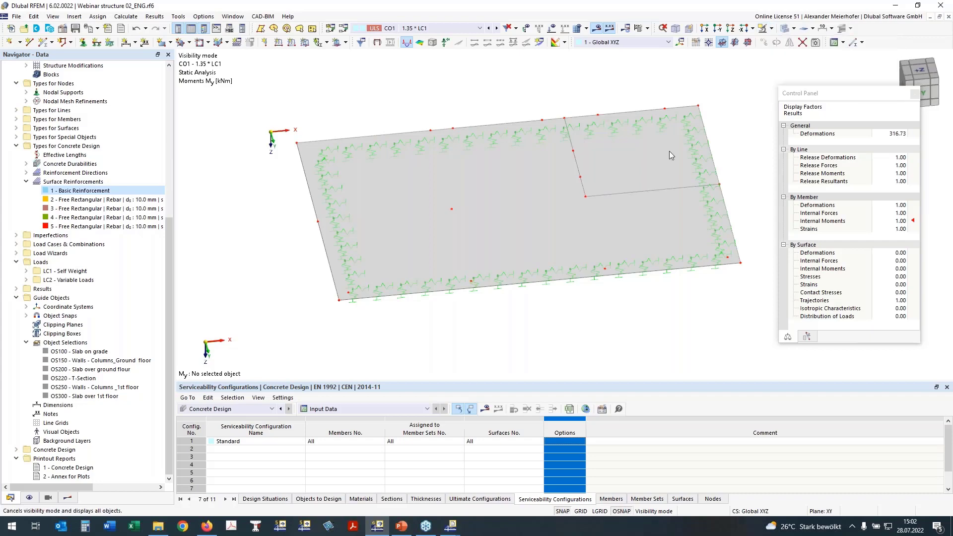
middle_click_drag(426, 313, 442, 302, "ctrl")
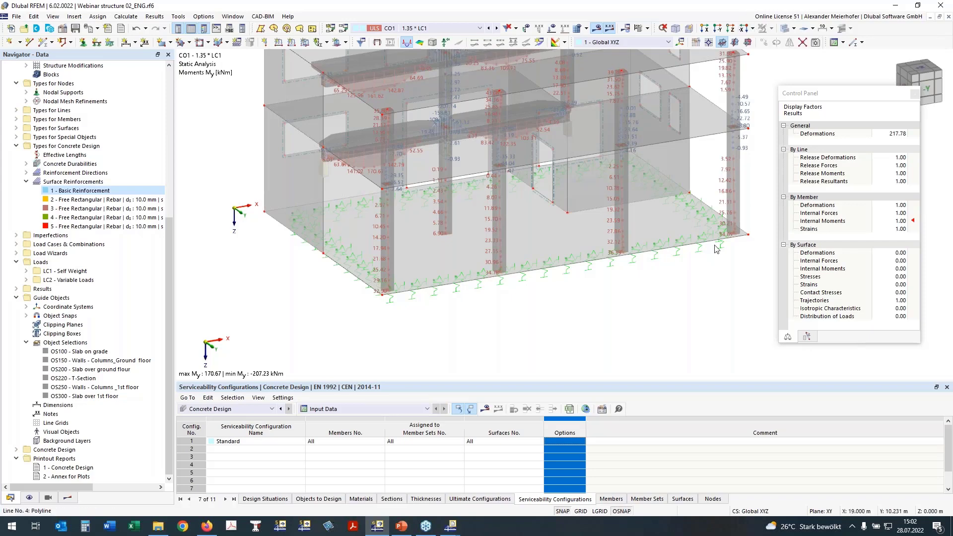
middle_click_drag(715, 249, 697, 235, "ctrl")
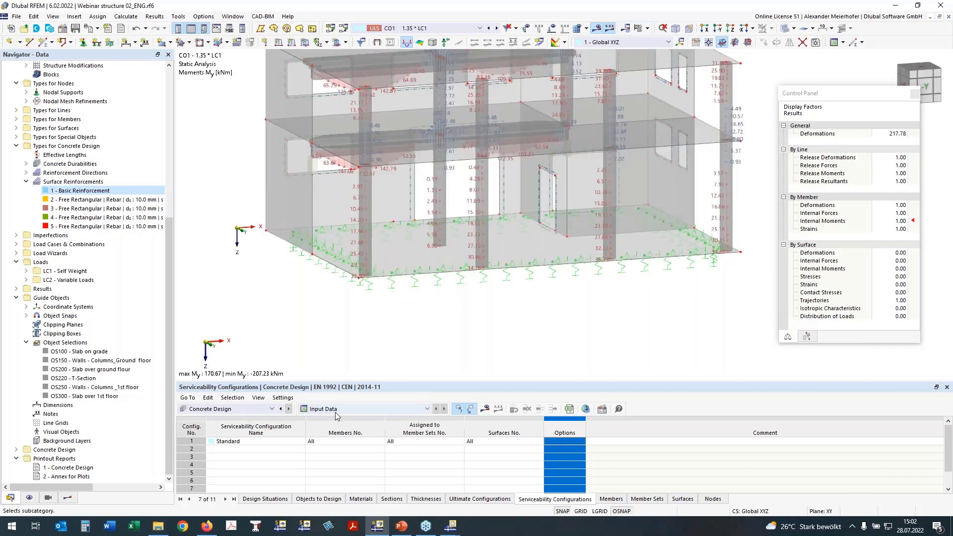
Clear the selected members and surfaces from the Concrete Design objects to design.
left_click(330, 500)
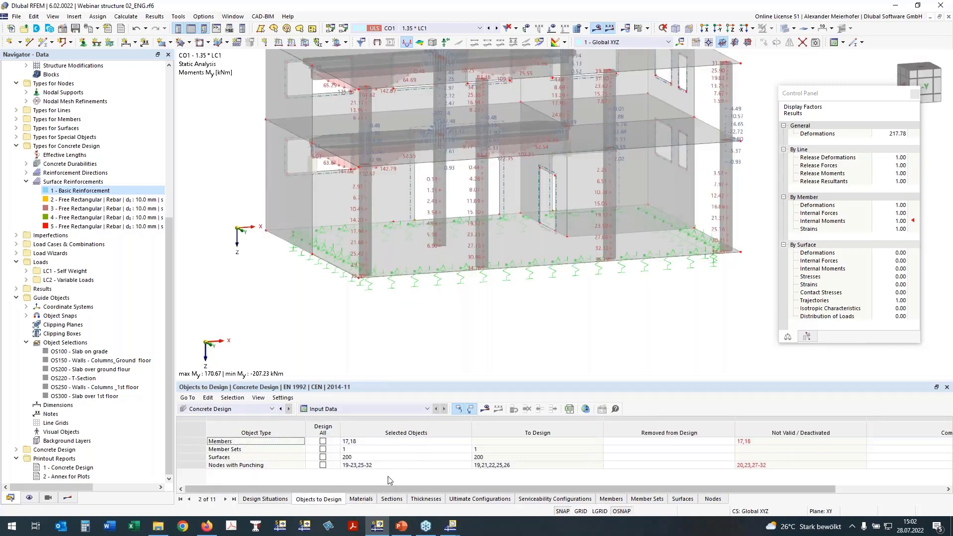
left_click(352, 441)
key("Delete")
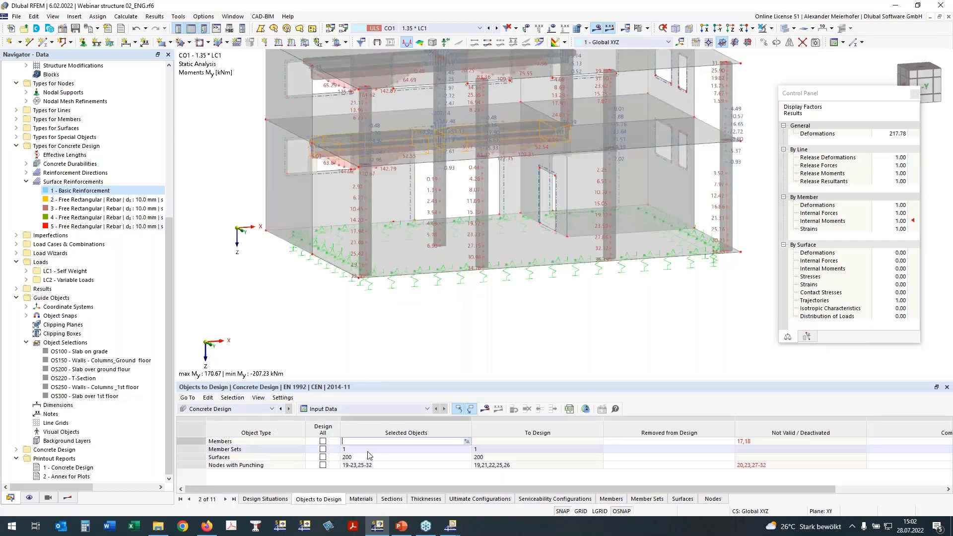
left_click(362, 449)
key("Delete")
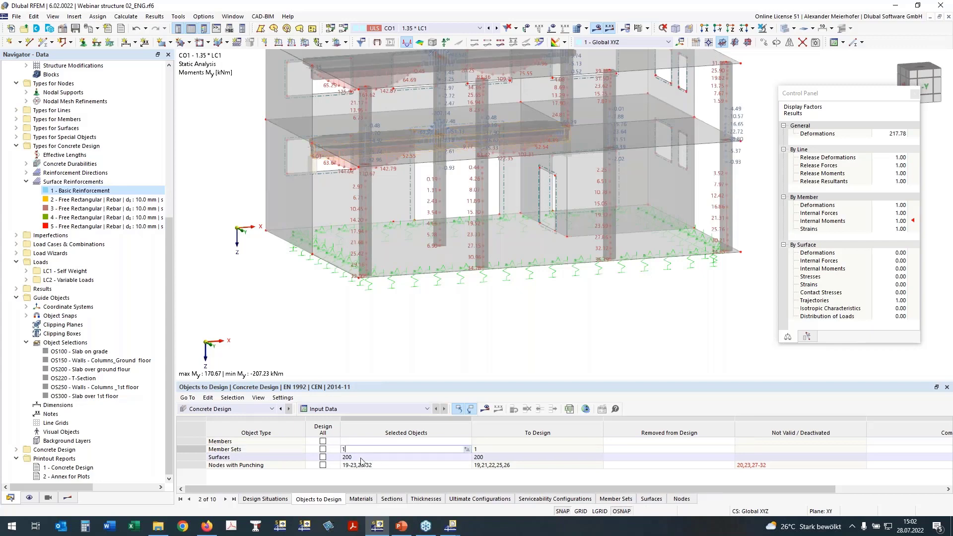
left_click(356, 456)
key("Delete")
Replace the nodes with punching by nodes 5,7,10-12,14,16,34, window-selected at the slab on grade in a wireframe side elevation.
left_click(377, 464)
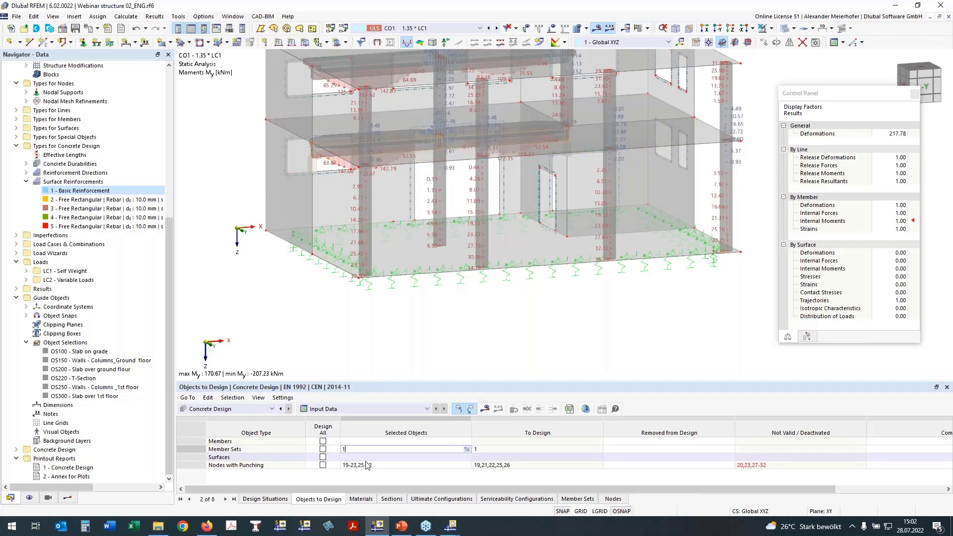
left_click(466, 465)
middle_click_drag(354, 337, 509, 238, "ctrl")
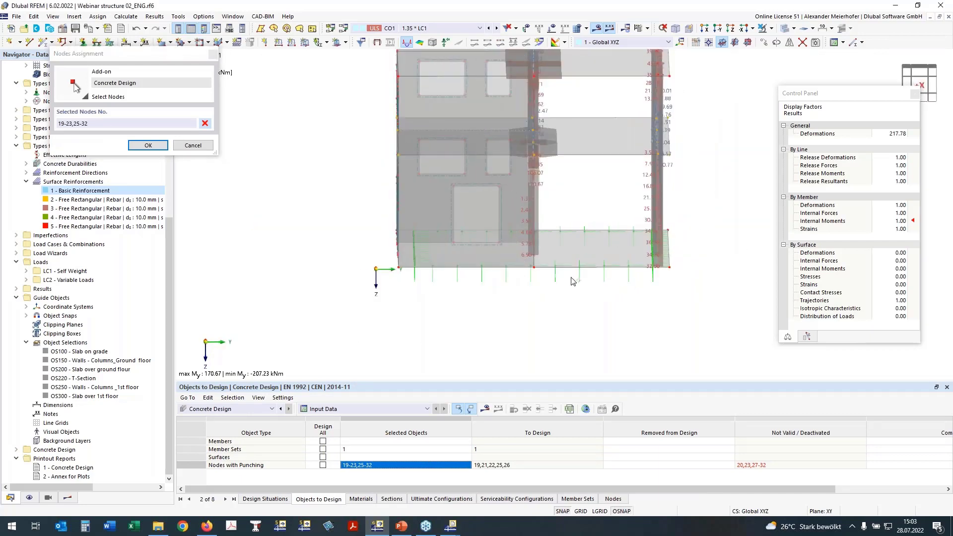
left_click(780, 29)
left_click_drag(514, 214, 665, 294)
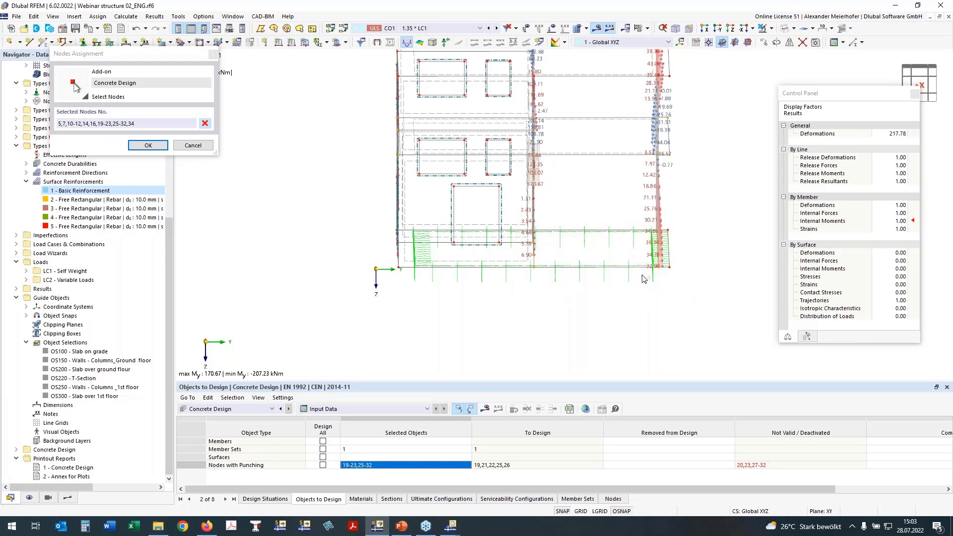
left_click(207, 125)
left_click(205, 124)
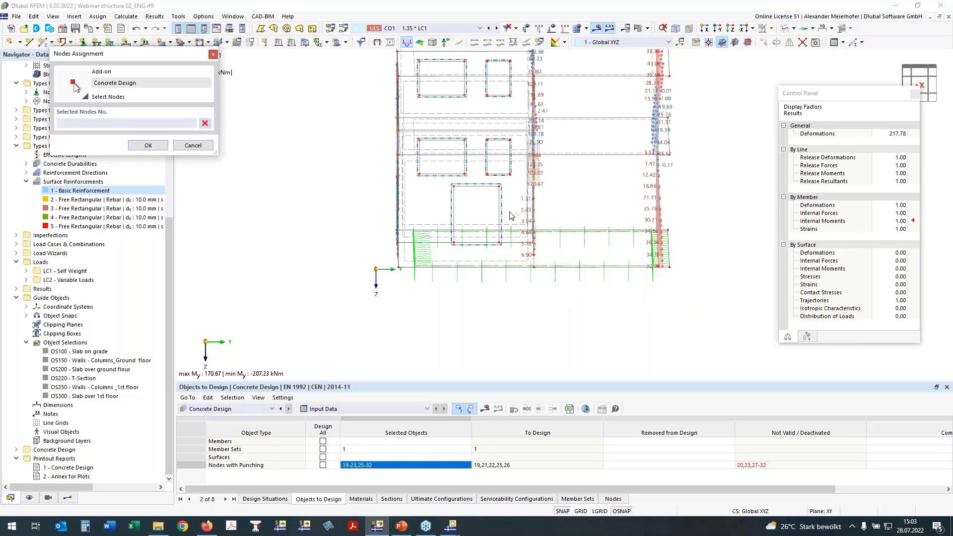
left_click_drag(509, 214, 676, 299)
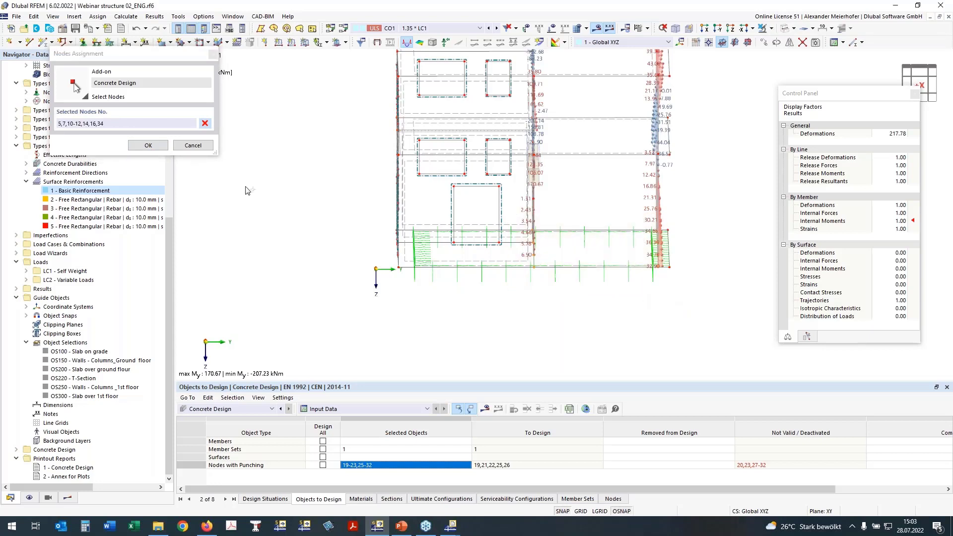
left_click(136, 146)
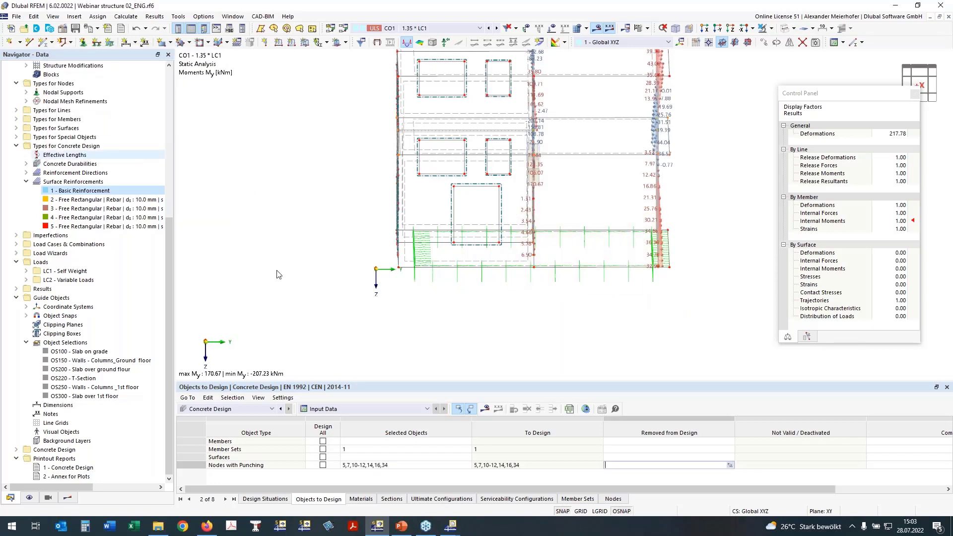
Clear the member sets from the objects to design and run the Concrete Design calculation.
left_click(401, 449)
key("BackSpace")
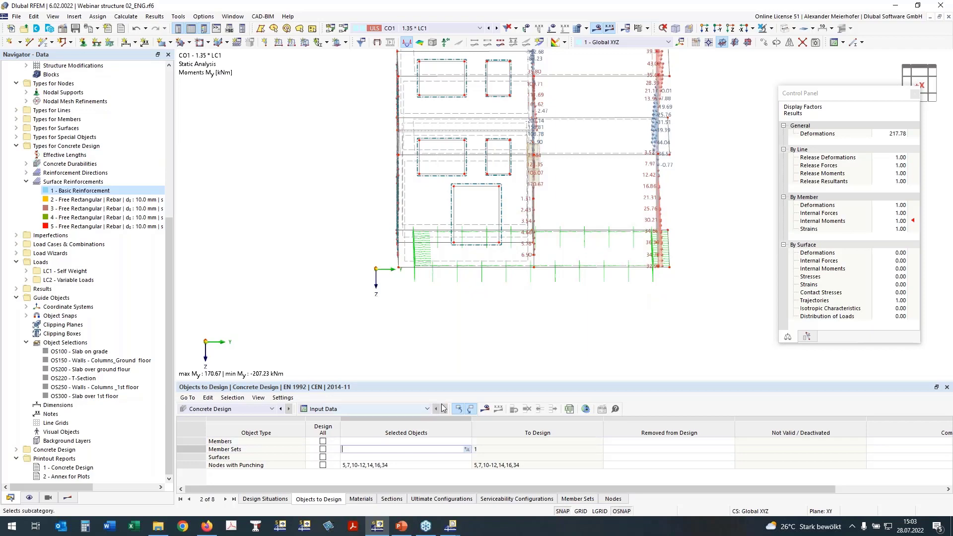
key("Return")
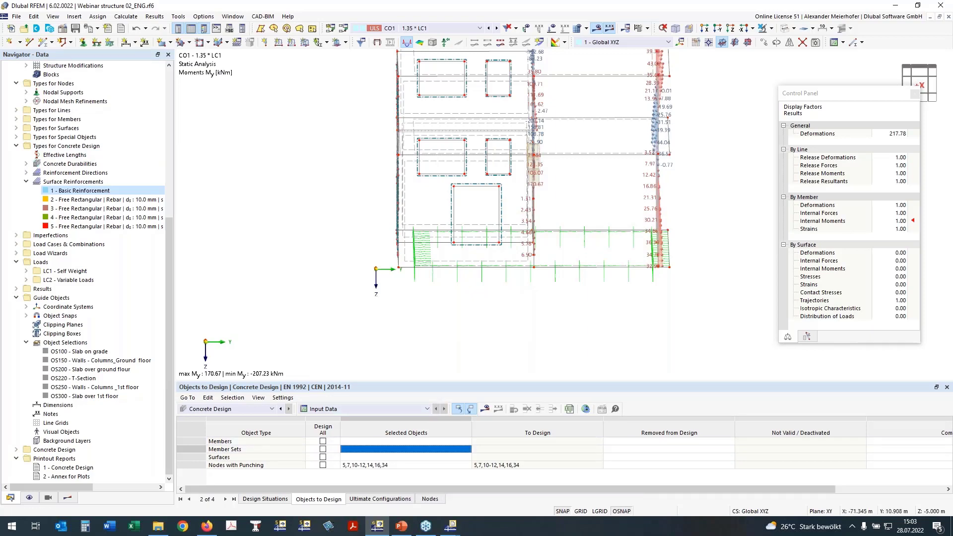
left_click(486, 409)
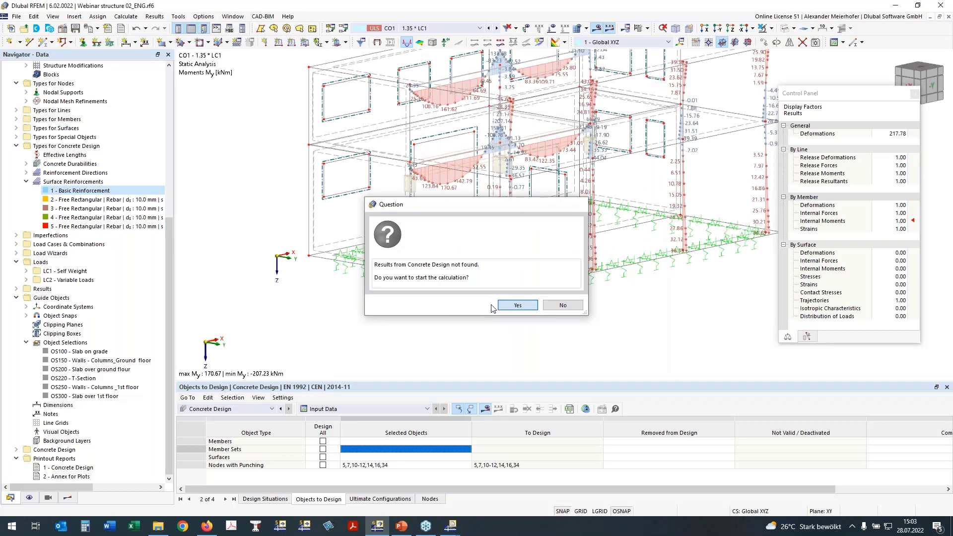
left_click(517, 305)
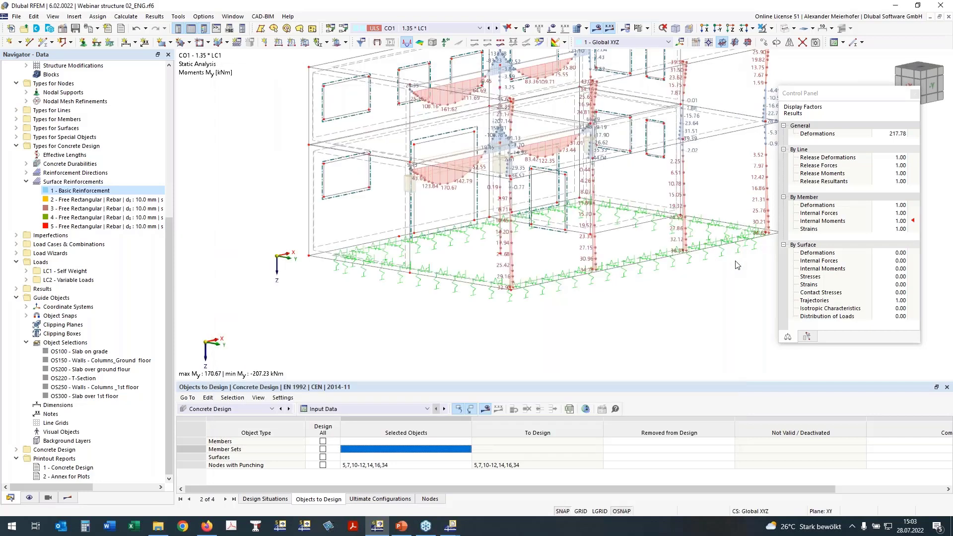
Window-select the base of the building in side elevation, show only the selected and related objects, and set a plan view in the +Z direction.
middle_click_drag(637, 316, 488, 301, "ctrl")
left_click_drag(290, 220, 744, 275)
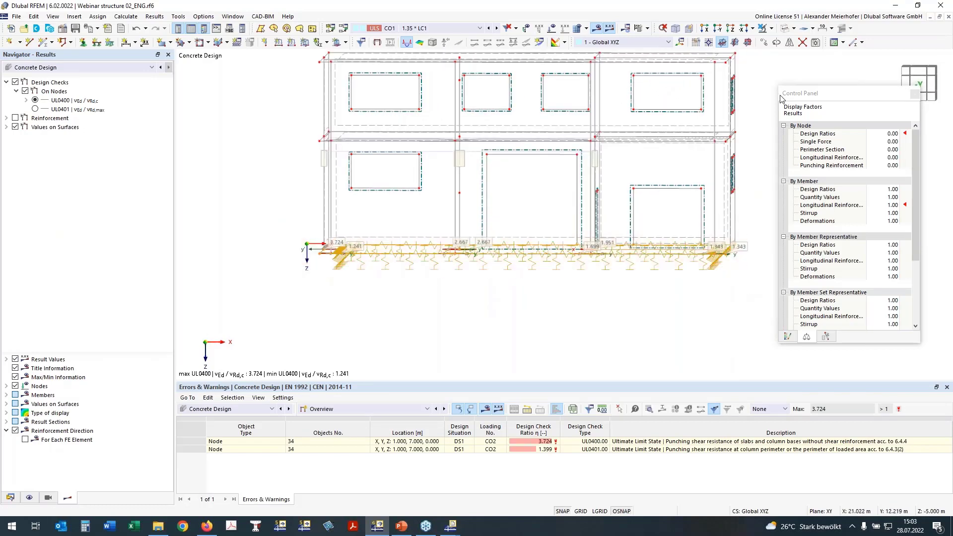
left_click(771, 29)
left_click(765, 52)
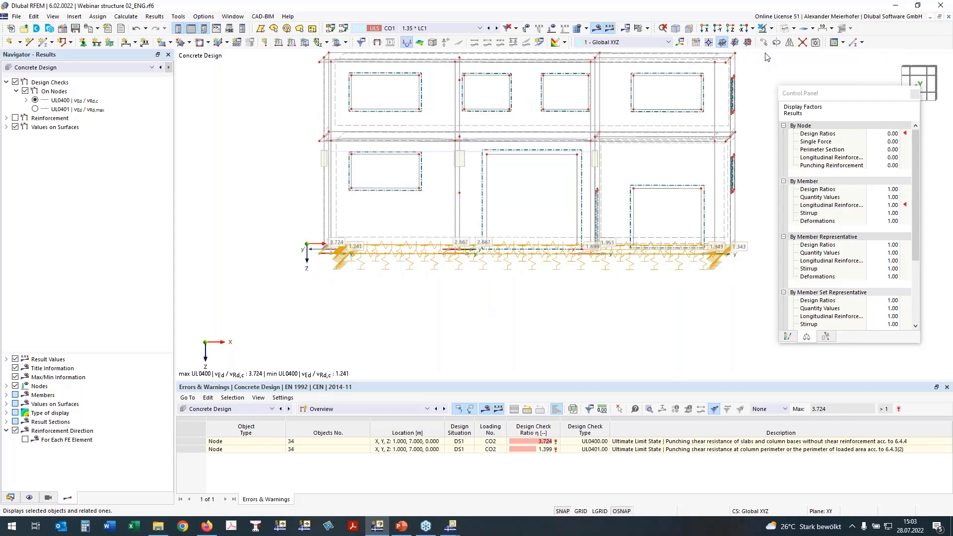
left_click(730, 28)
middle_click_drag(526, 214, 383, 185)
left_click(698, 188)
Examine the UL0400 punching design ratios at the wall ends, wall corner and columns of the slab on grade.
scroll(323, 154, "up", 2)
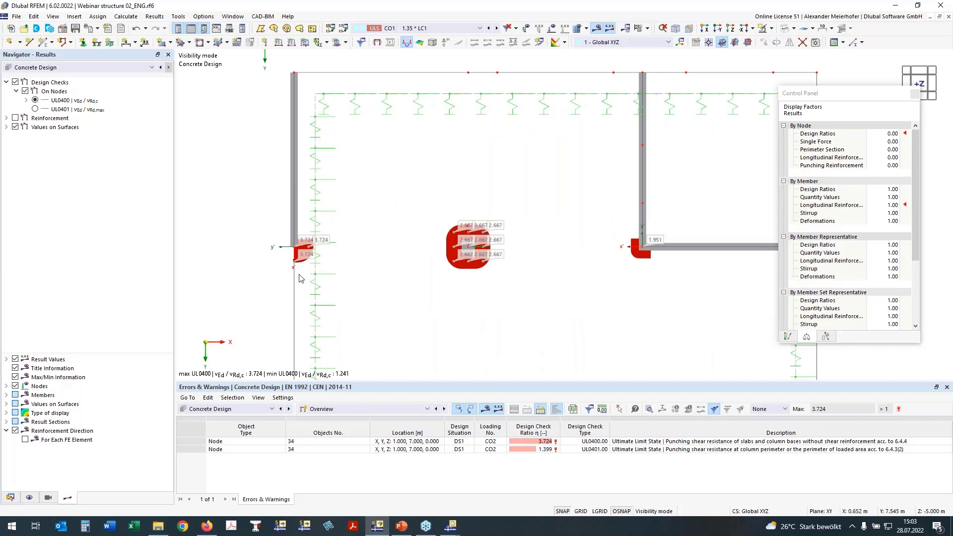
scroll(298, 270, "up", 3)
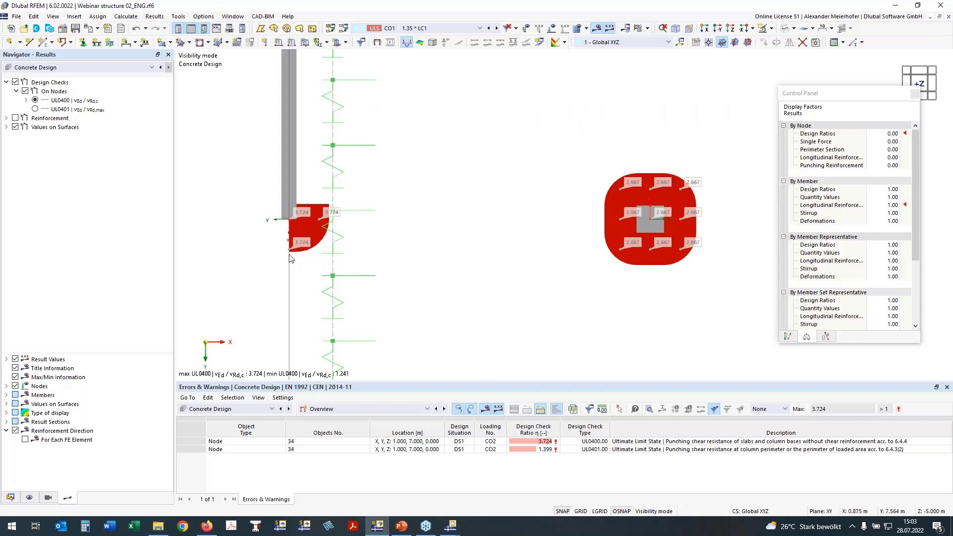
scroll(288, 217, "down", 2)
scroll(529, 229, "down", 1)
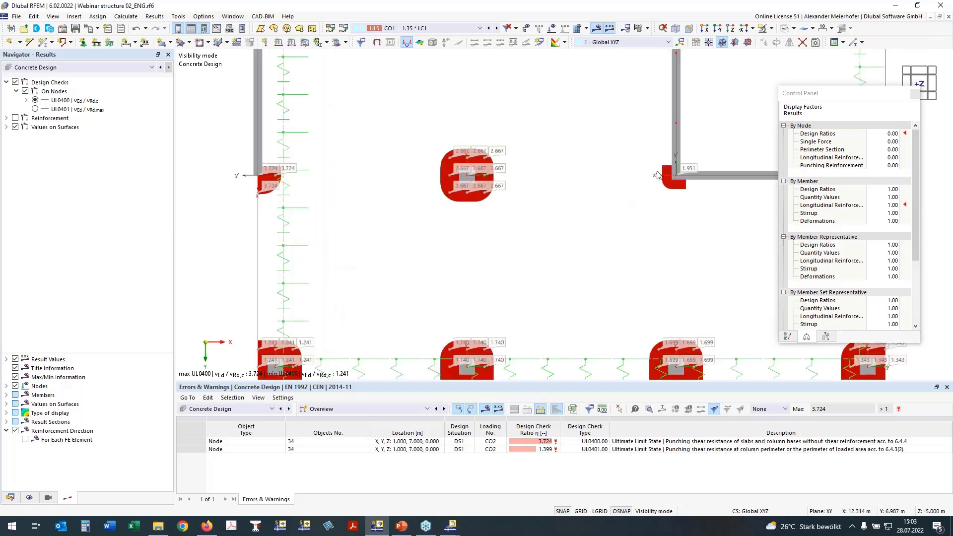
middle_click_drag(665, 204, 631, 177)
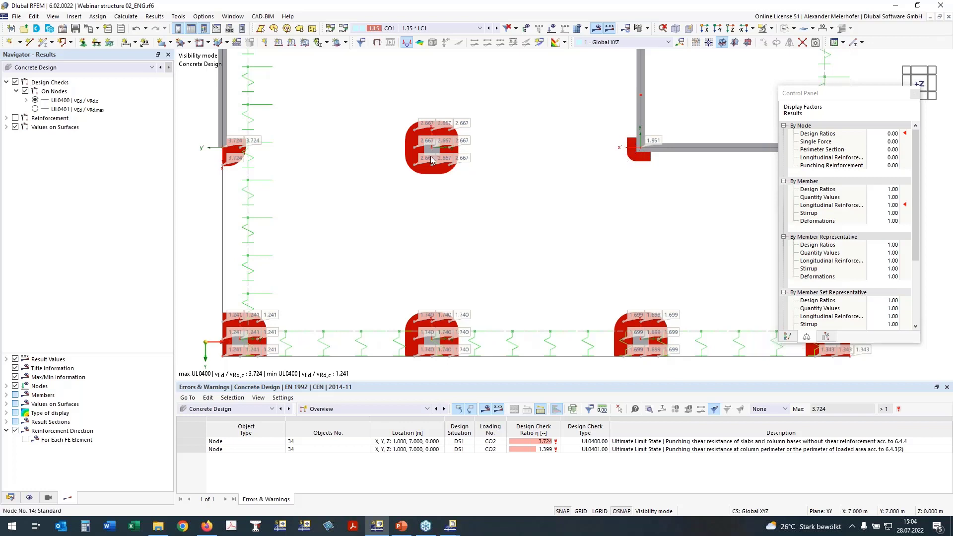
middle_click_drag(486, 223, 467, 206)
scroll(466, 206, "down", 2)
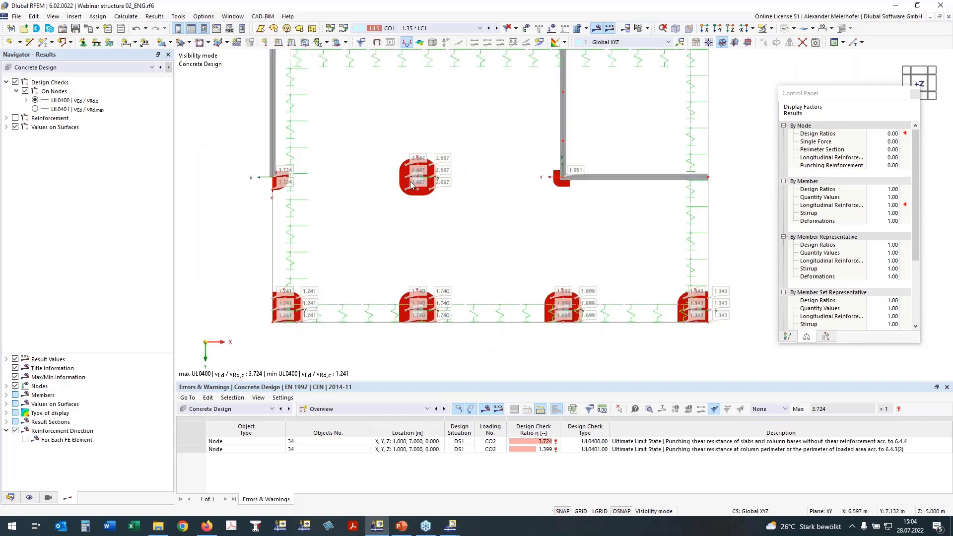
Replace the node design checks with the required longitudinal reinforcement on nodes, displaying as,req,1,+z (bottom).
left_click(7, 118)
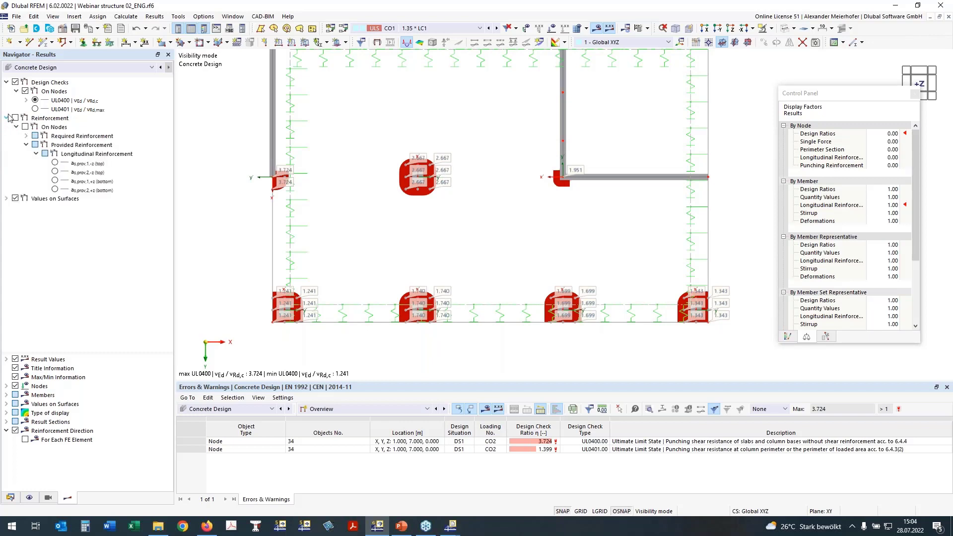
left_click(15, 118)
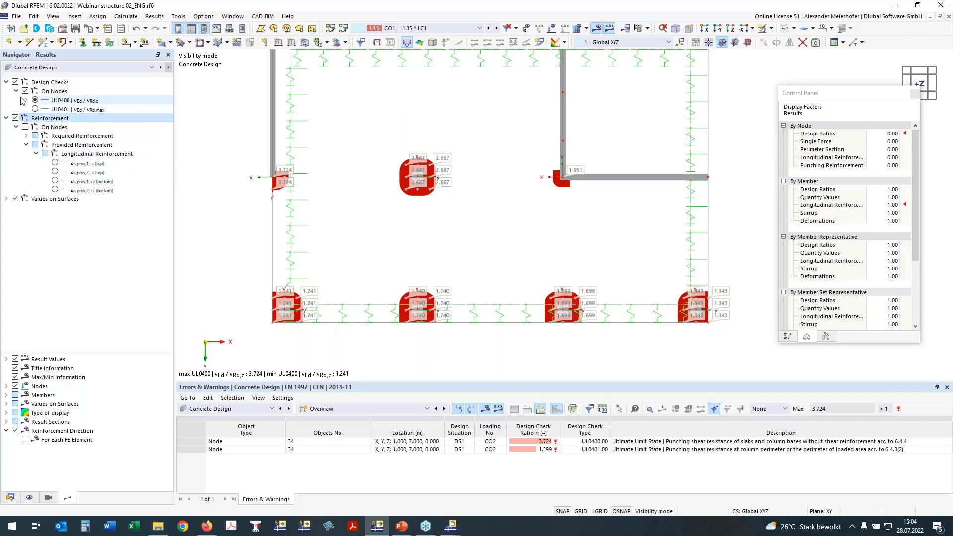
left_click(25, 91)
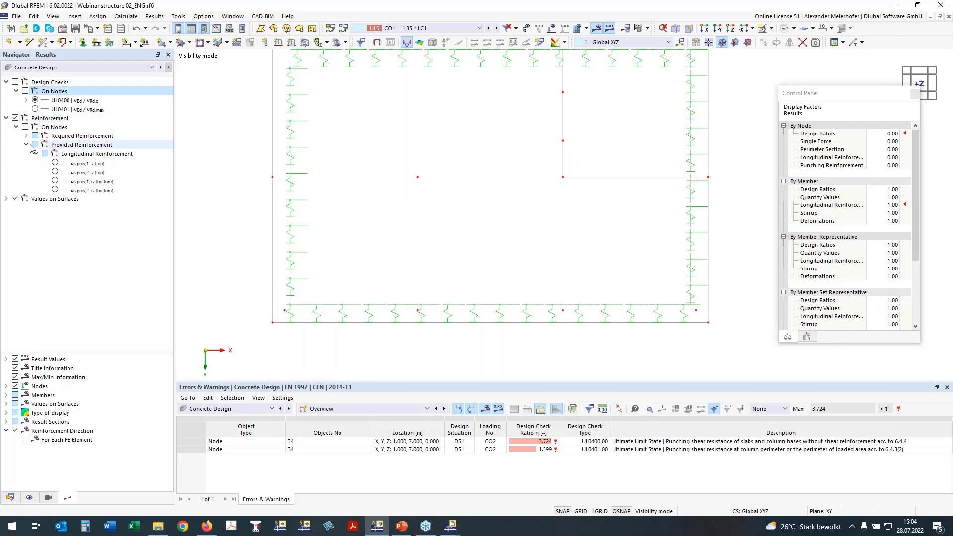
left_click(26, 144)
left_click(26, 135)
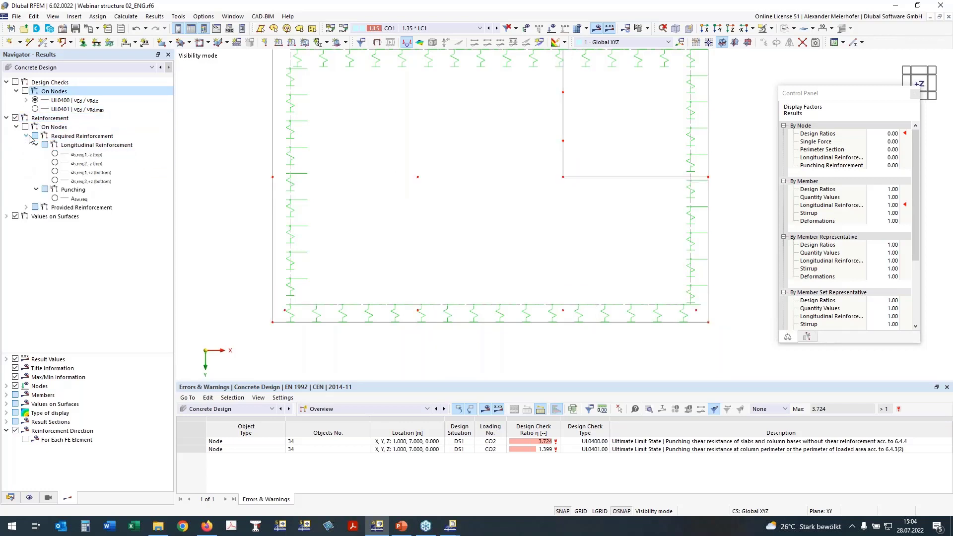
left_click(55, 198)
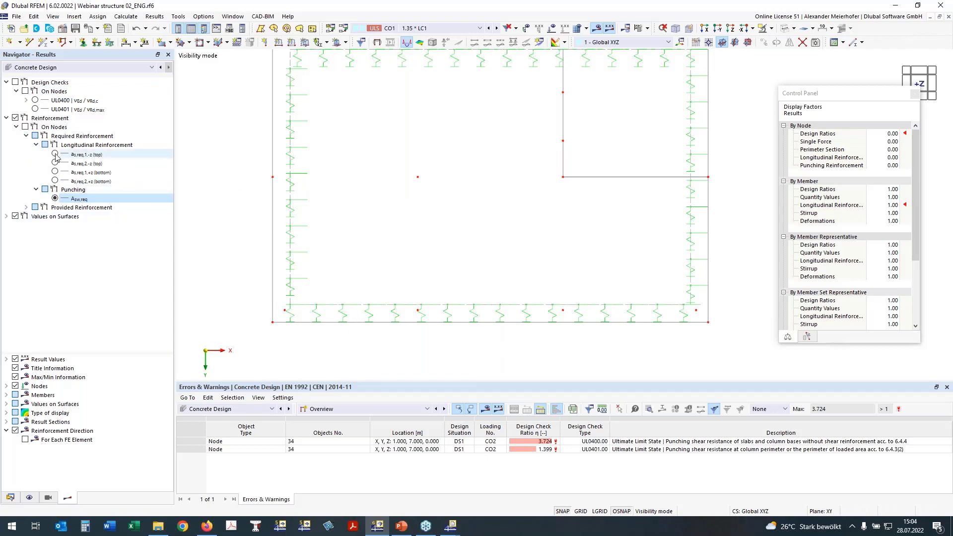
left_click(55, 171)
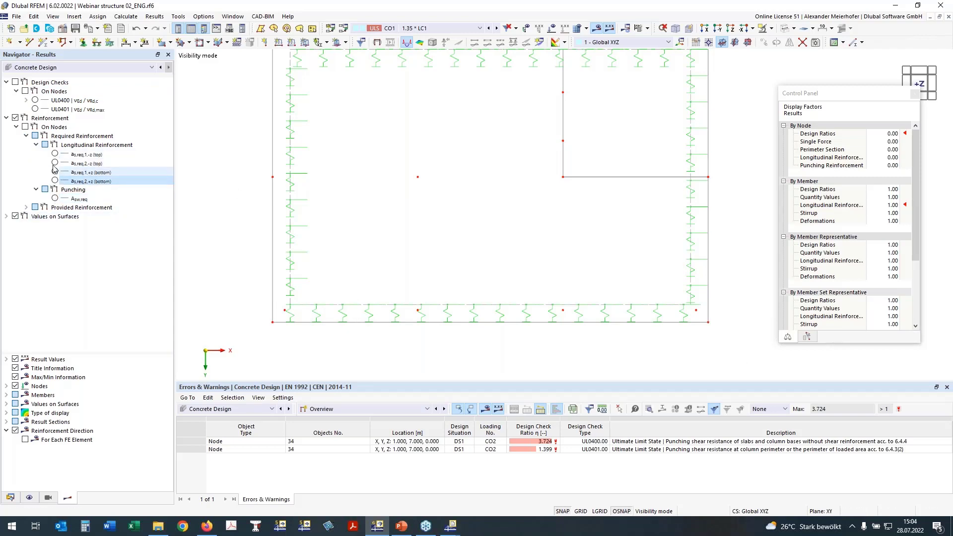
left_click(24, 126)
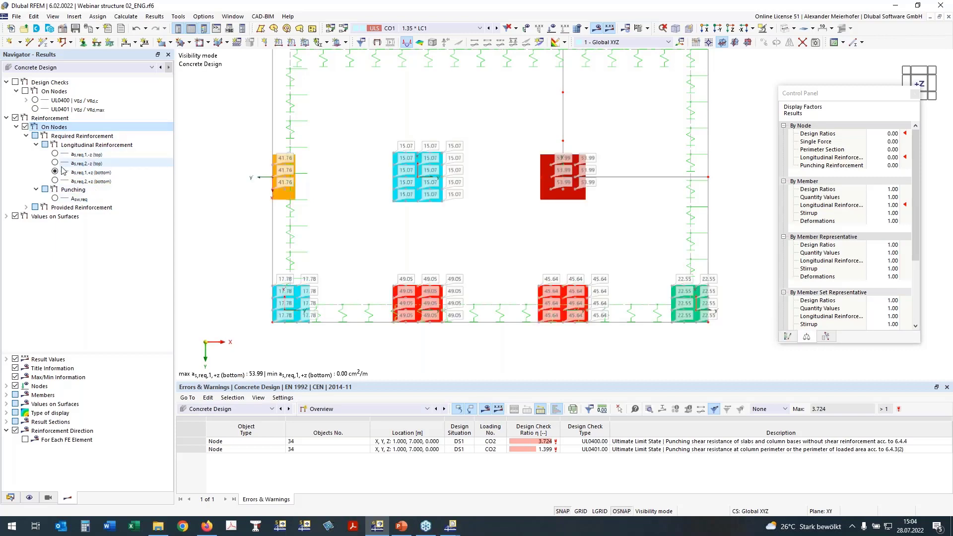
Compare the required punching reinforcement Asw,req with the longitudinal as,req,2,+z (bottom) and as,req,1,+z (bottom) at the slab nodes.
left_click(55, 198)
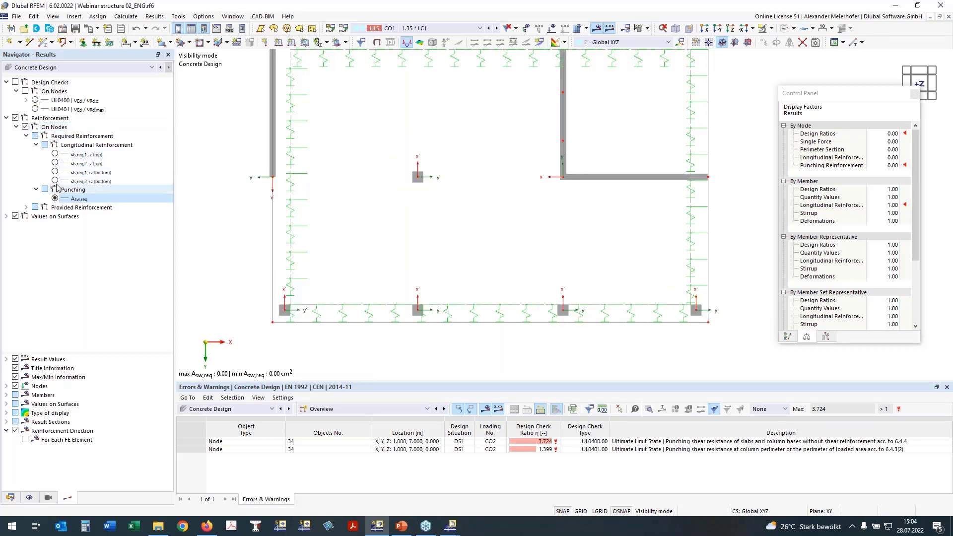
left_click(55, 180)
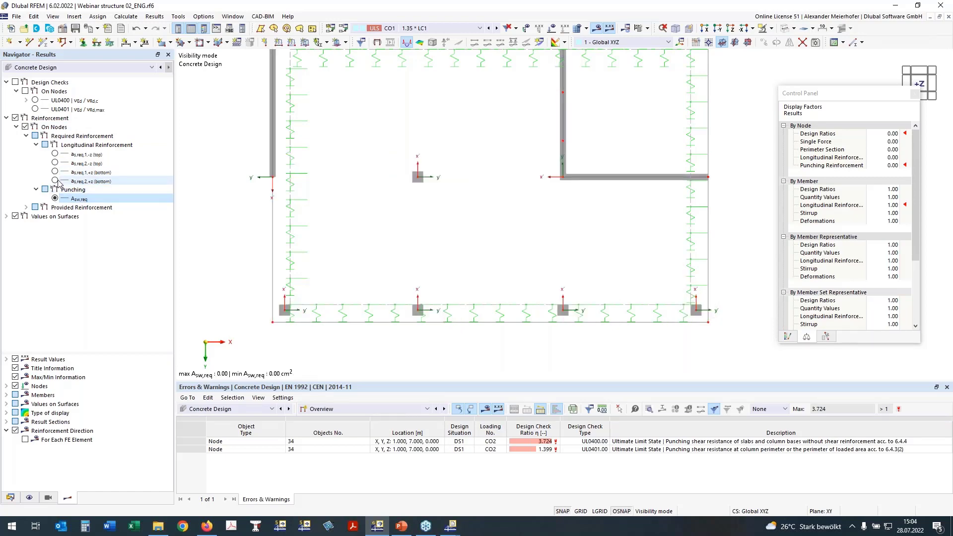
left_click(54, 180)
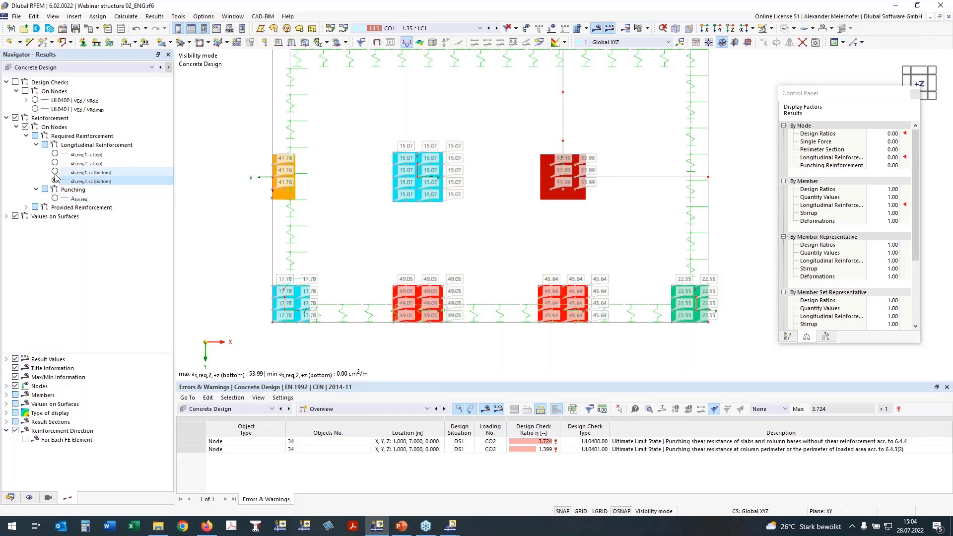
left_click(54, 171)
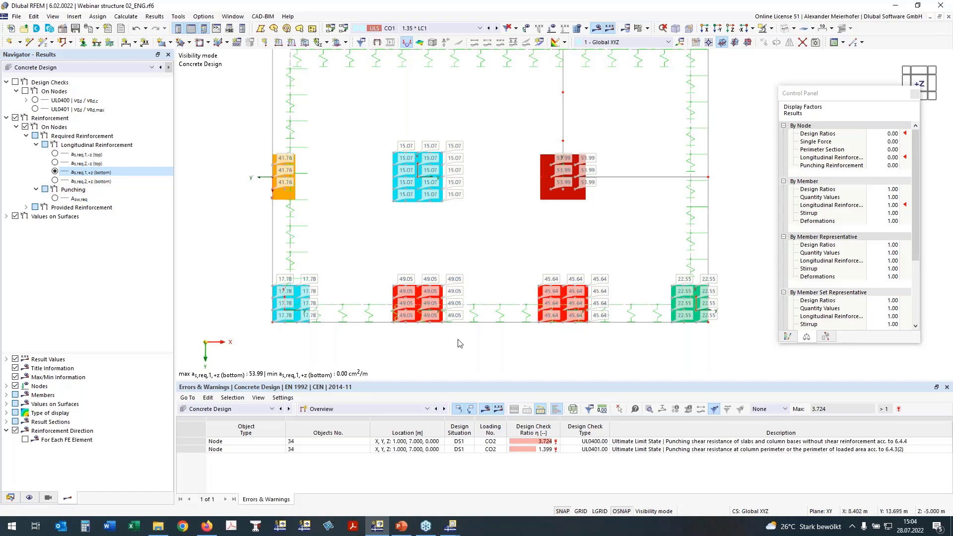
Set the axonometric view and cancel the visibility mode to display the whole structure.
scroll(460, 343, "down", 1)
middle_click_drag(745, 231, 708, 192, "ctrl")
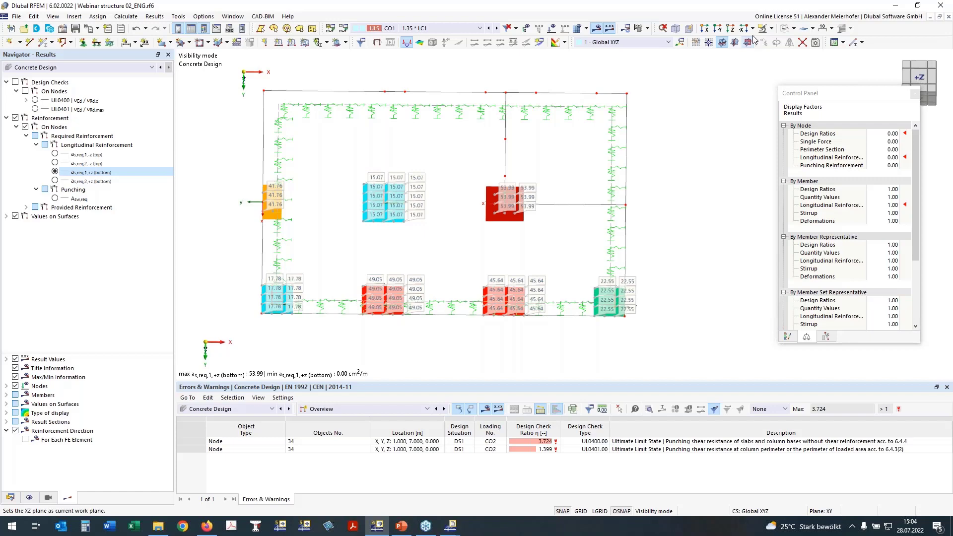
left_click(676, 28)
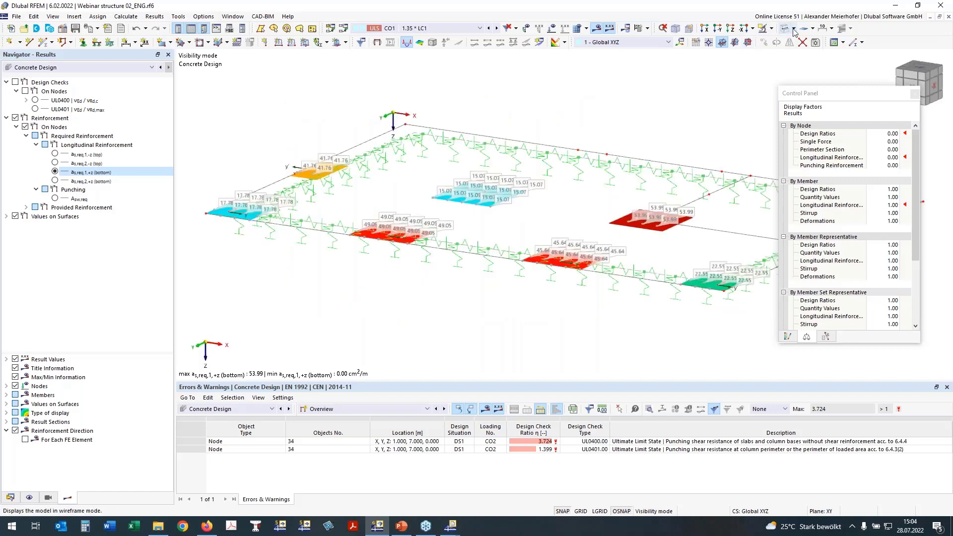
left_click(771, 29)
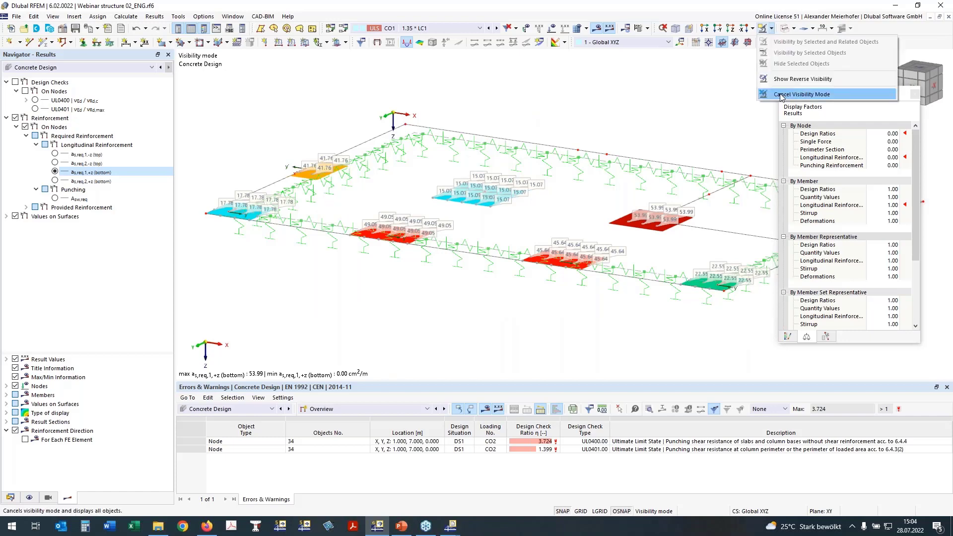
left_click(782, 95)
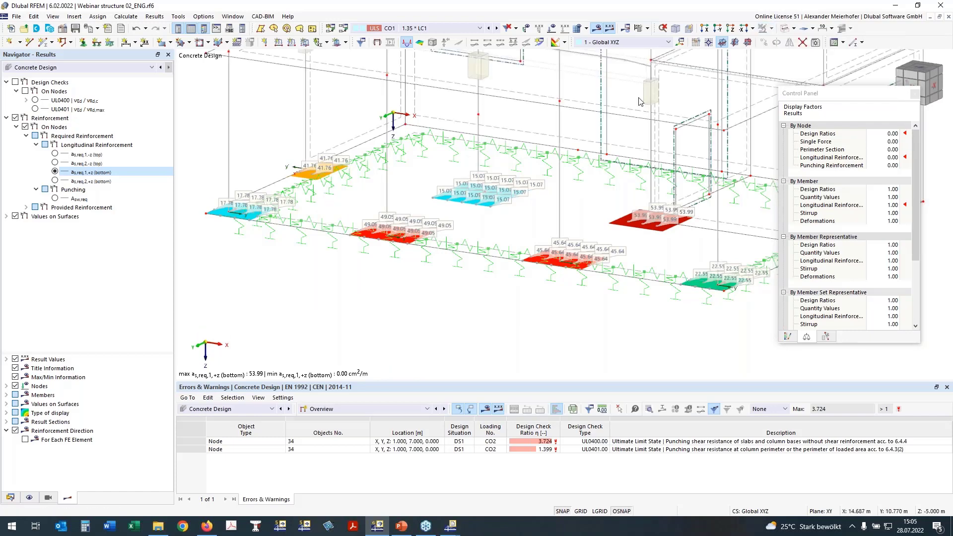
scroll(640, 102, "down", 4)
middle_click_drag(611, 124, 483, 222)
middle_click_drag(711, 119, 451, 298, "ctrl")
scroll(451, 299, "up", 1)
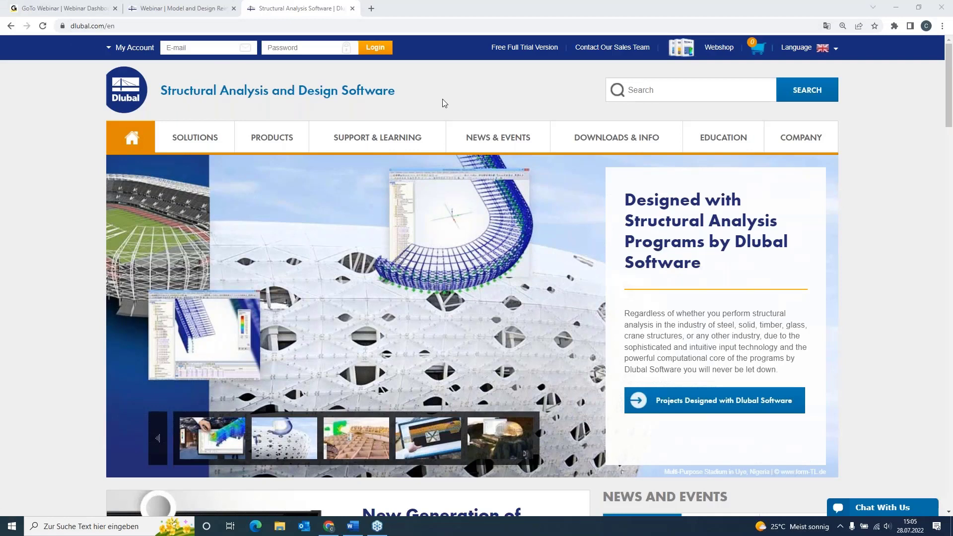
Switch to the Dlubal website in Chrome, open the Free Full Trial Version page and look through the offered trial programs.
left_click(533, 47)
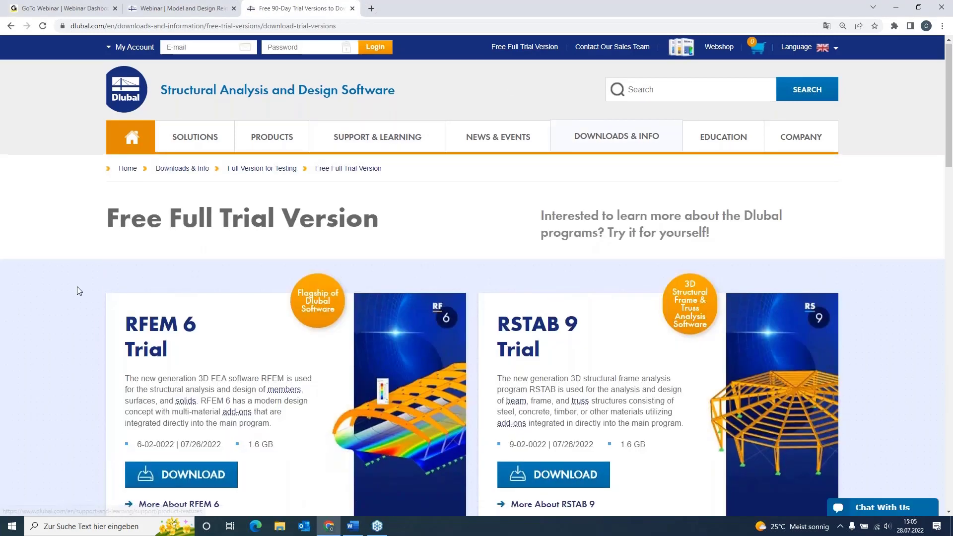
scroll(105, 308, "down", 1)
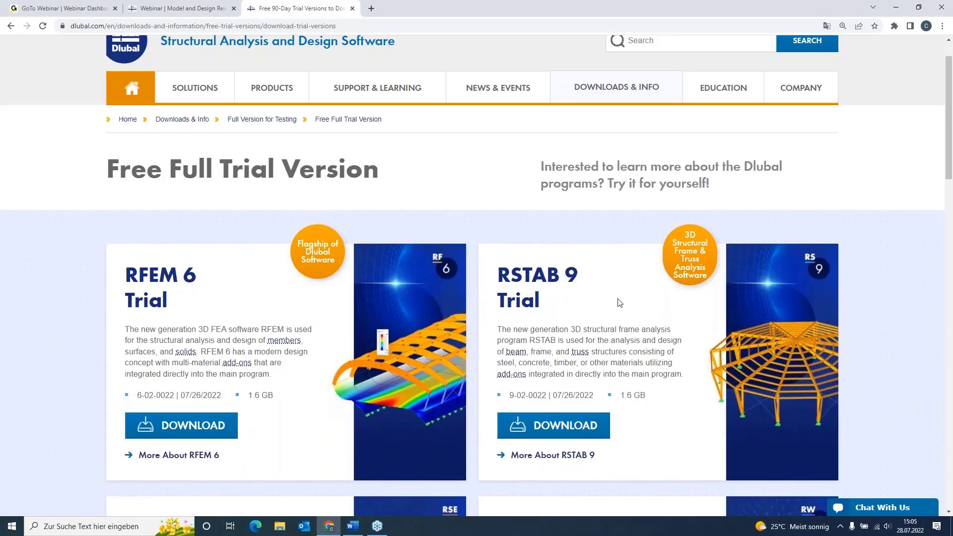
scroll(77, 260, "down", 3)
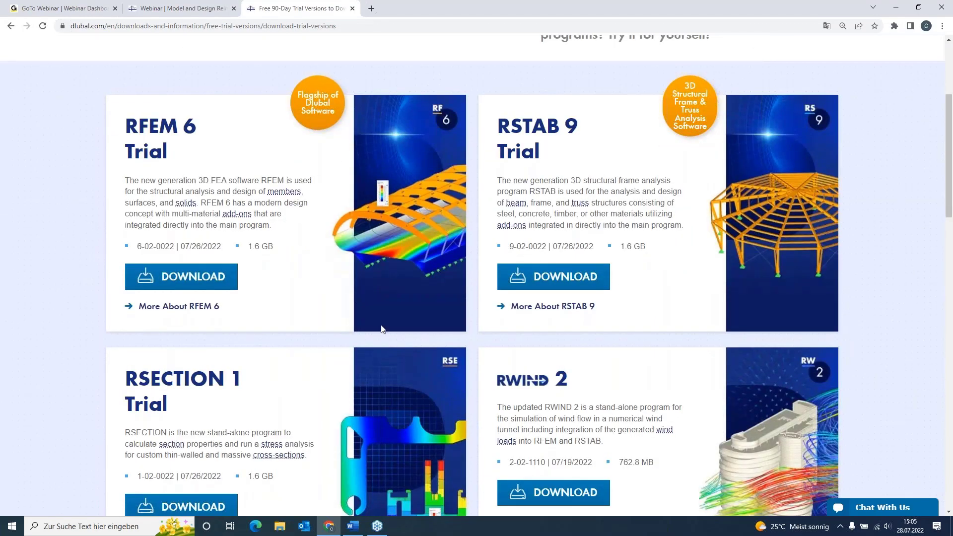
scroll(293, 300, "up", 2)
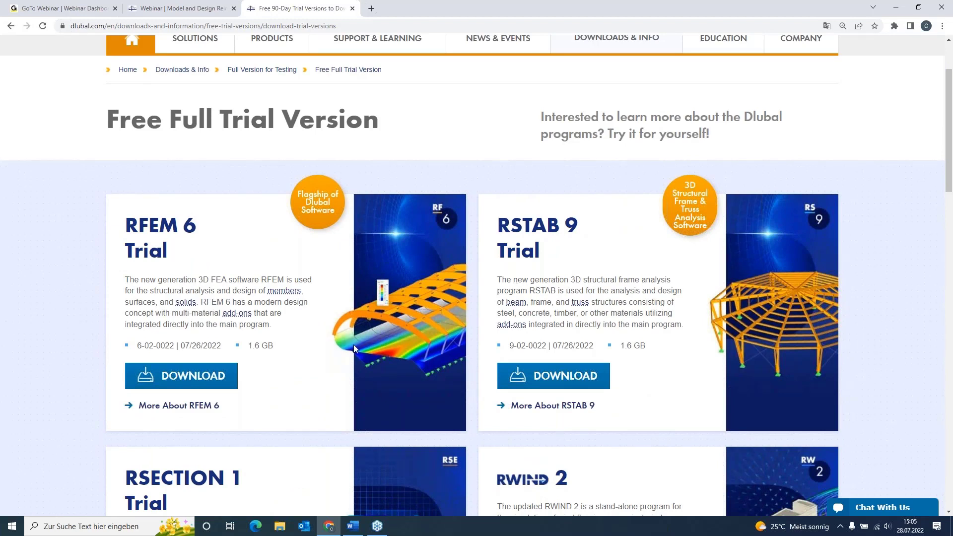
scroll(367, 339, "up", 2)
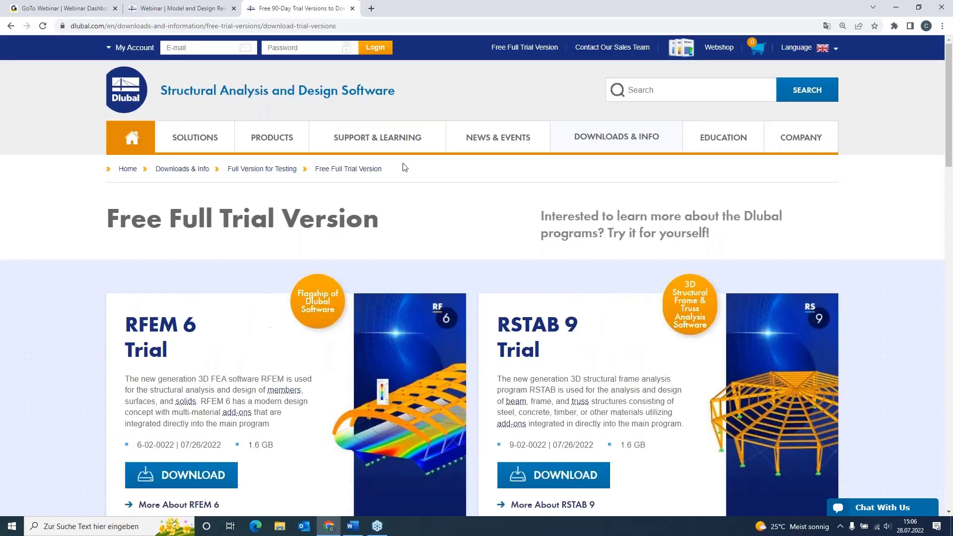
Open the Webinars page and look through the Upcoming/Past filter and the list of webinars.
mouse_move(505, 139)
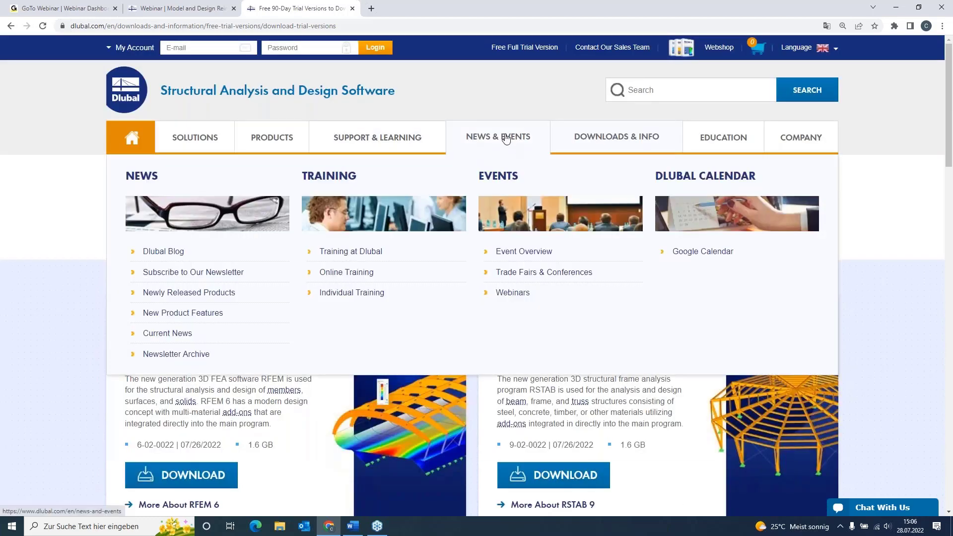
left_click(527, 294)
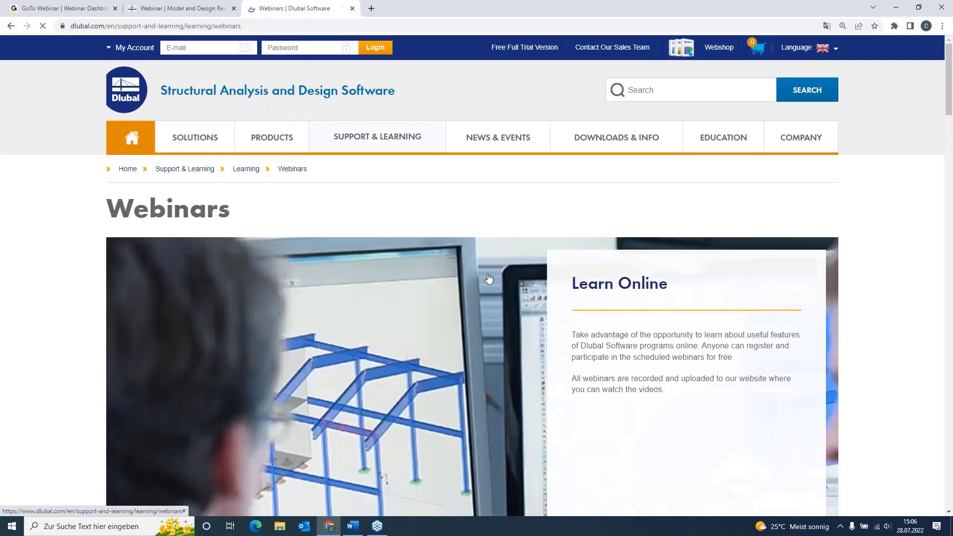
scroll(326, 216, "down", 2)
scroll(318, 220, "down", 7)
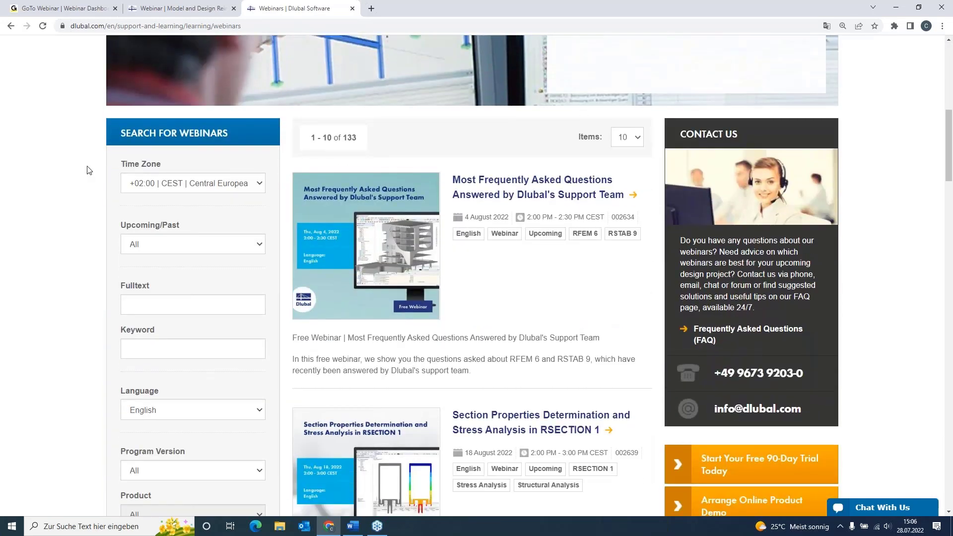
scroll(173, 195, "down", 1)
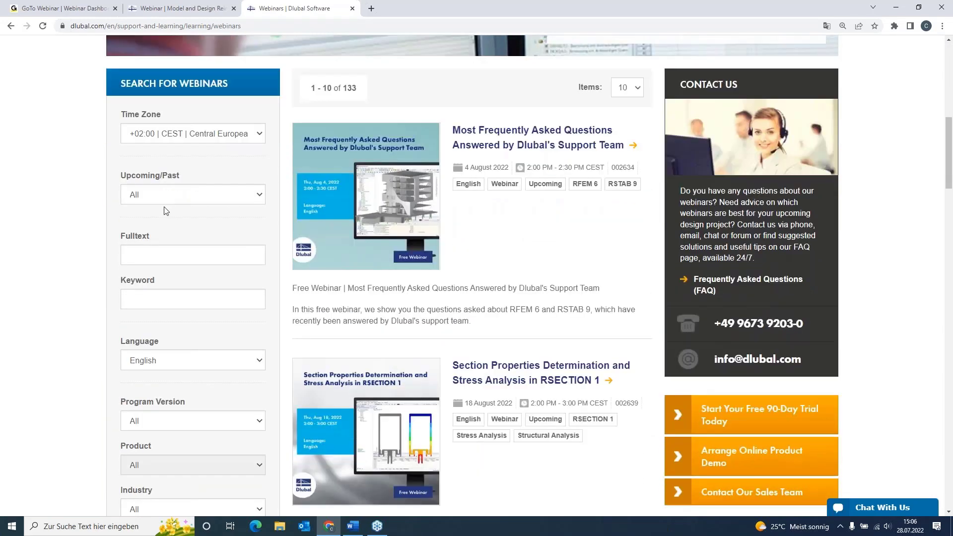
left_click(166, 195)
left_click(166, 194)
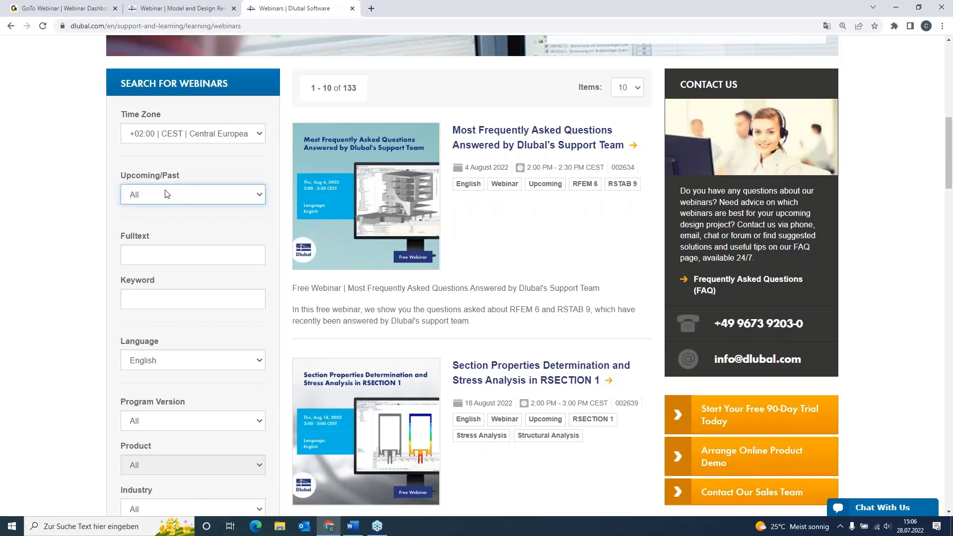
scroll(166, 194, "down", 6)
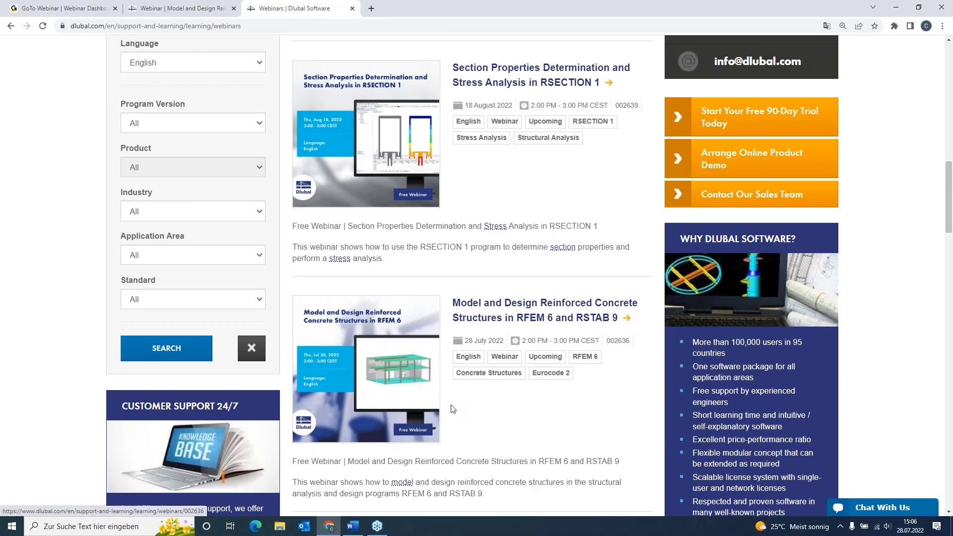
Open the webinar page "Model and Design Reinforced Concrete Structures in RFEM 6 and RSTAB 9" and read its content, time schedule and downloads.
left_click(479, 303)
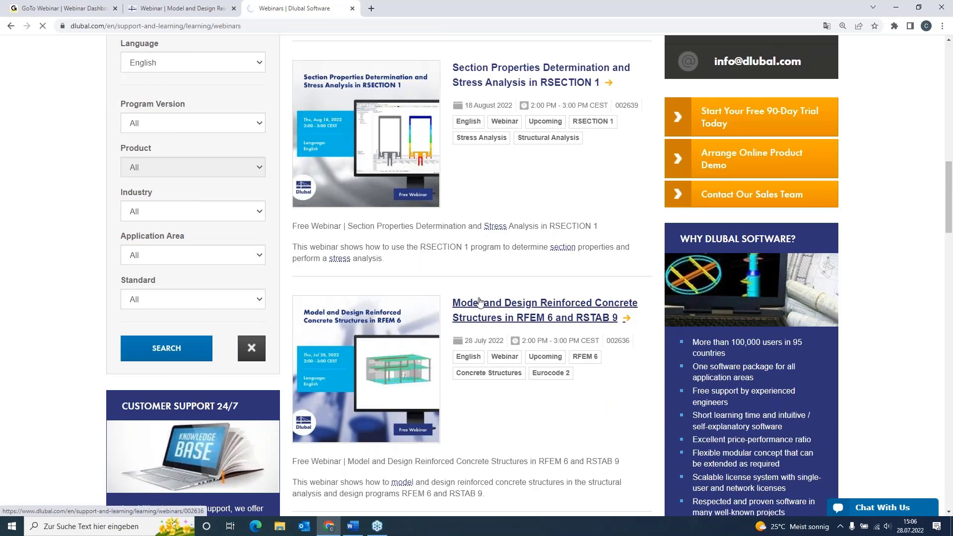
scroll(476, 298, "down", 3)
scroll(475, 299, "down", 5)
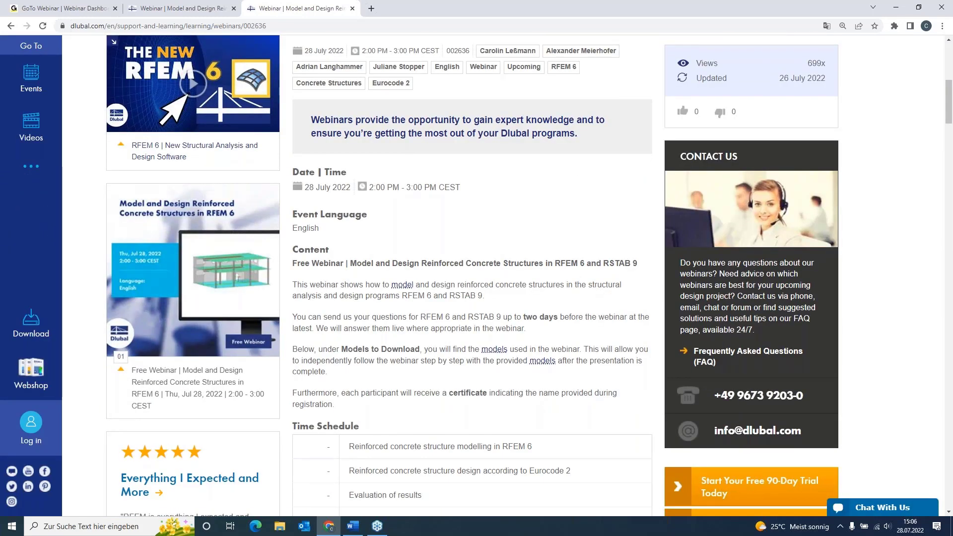
scroll(475, 299, "down", 12)
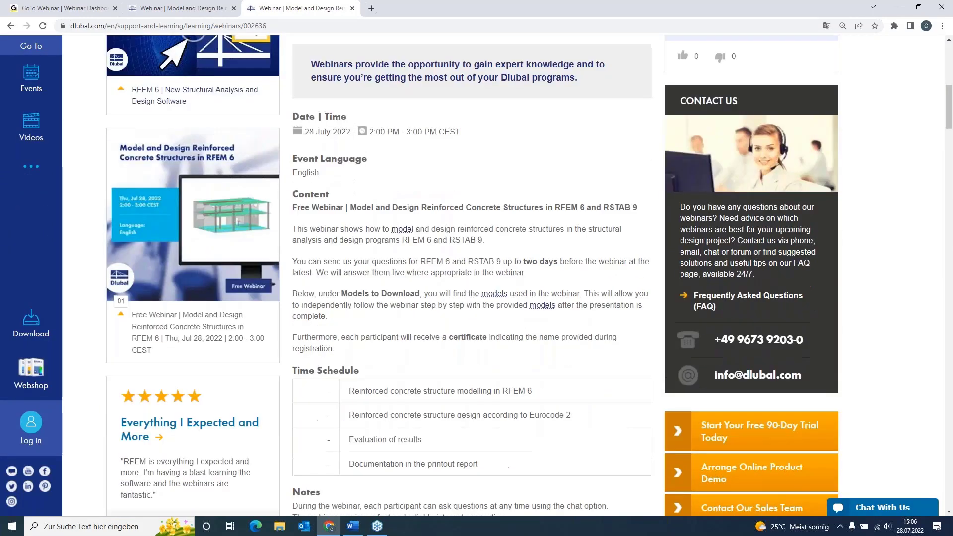
scroll(475, 308, "down", 5)
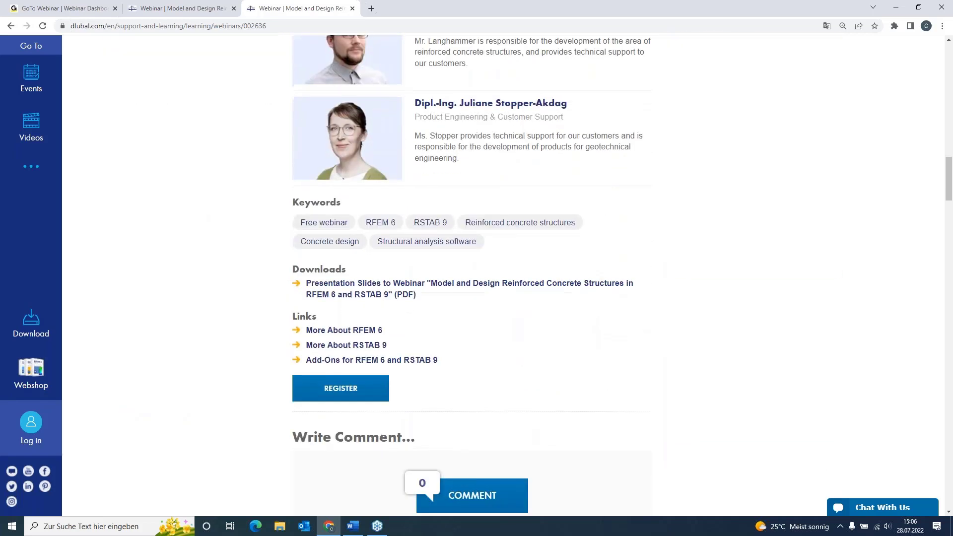
Look through the webinar page's comments, videos, Models to Download and Recommended Events, returning up to the speakers section.
scroll(455, 311, "down", 4)
scroll(456, 310, "down", 15)
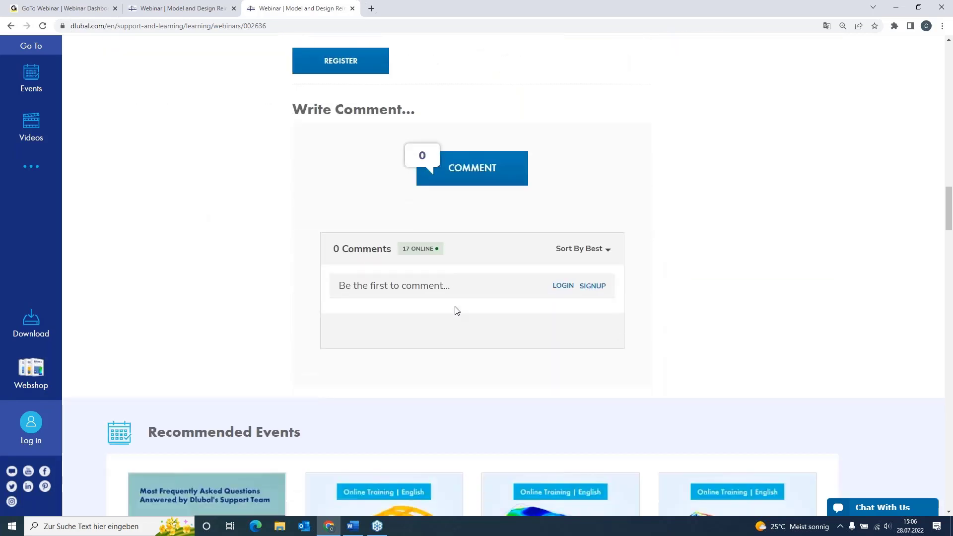
scroll(76, 229, "down", 2)
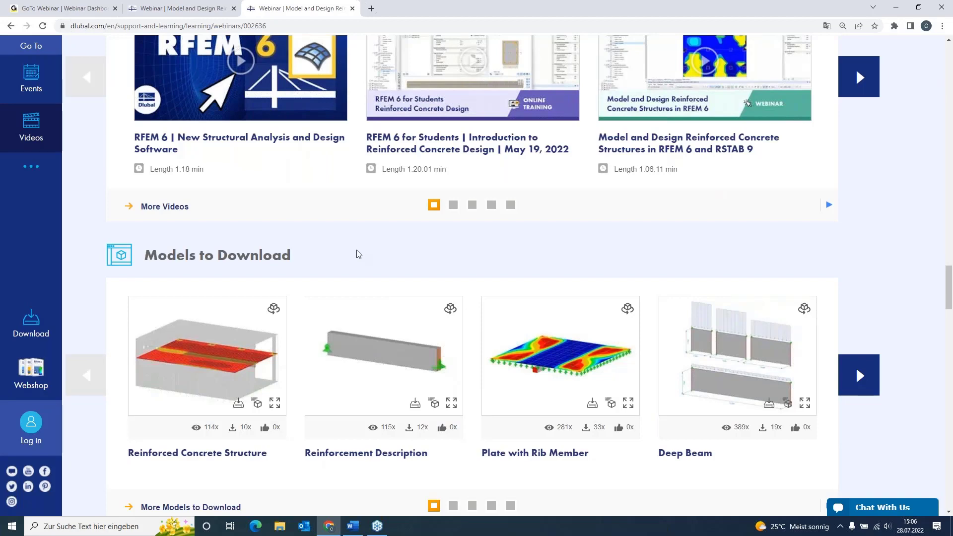
scroll(359, 255, "up", 10)
scroll(358, 255, "up", 10)
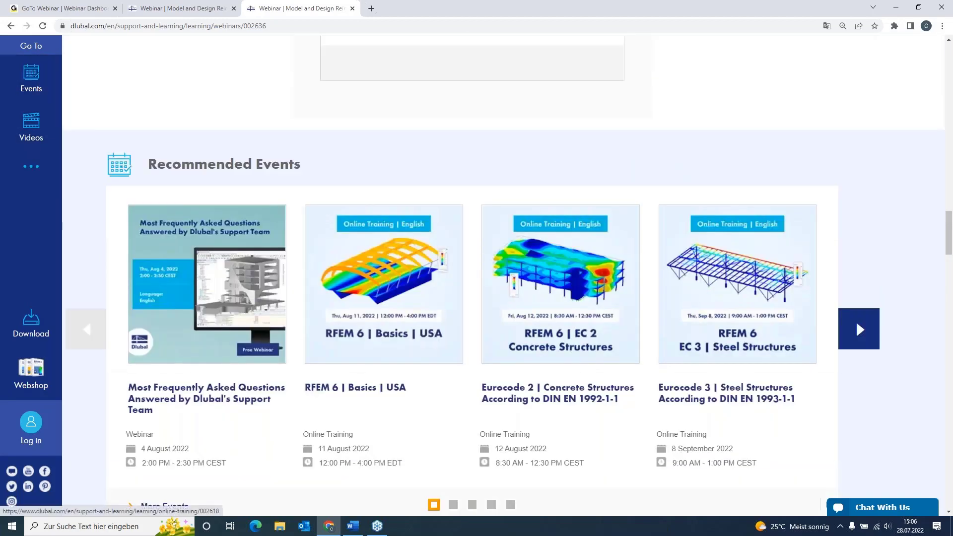
scroll(359, 254, "up", 10)
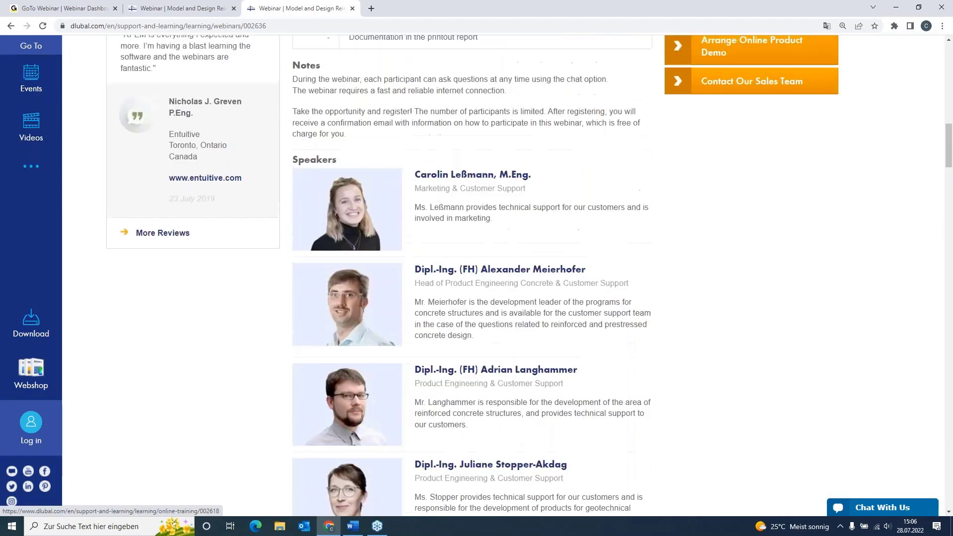